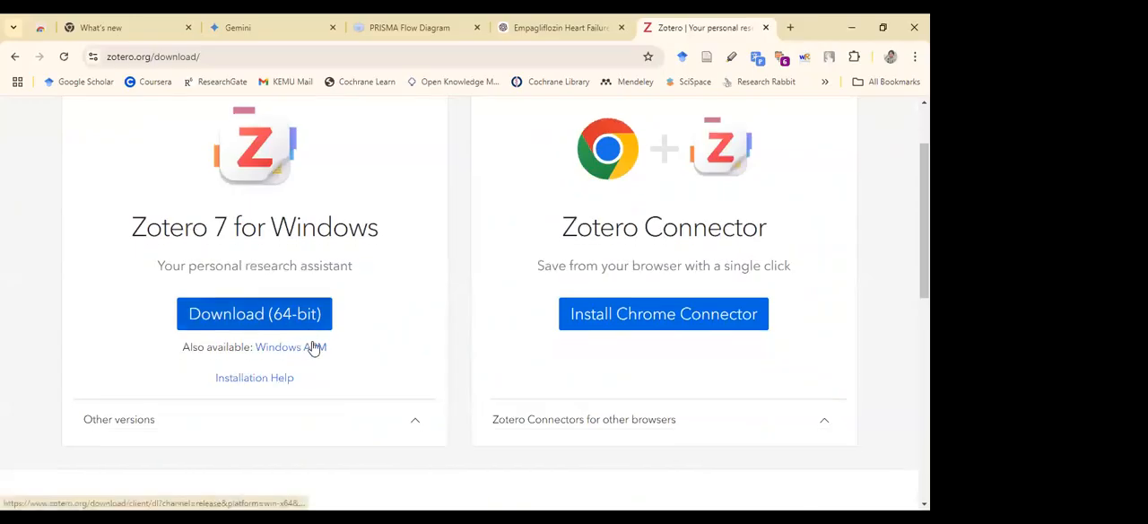
Examine the download options for Zotero 7 for Windows and the Zotero Connector browser extension
scroll(299, 349, "up", 1)
left_click_drag(116, 244, 378, 242)
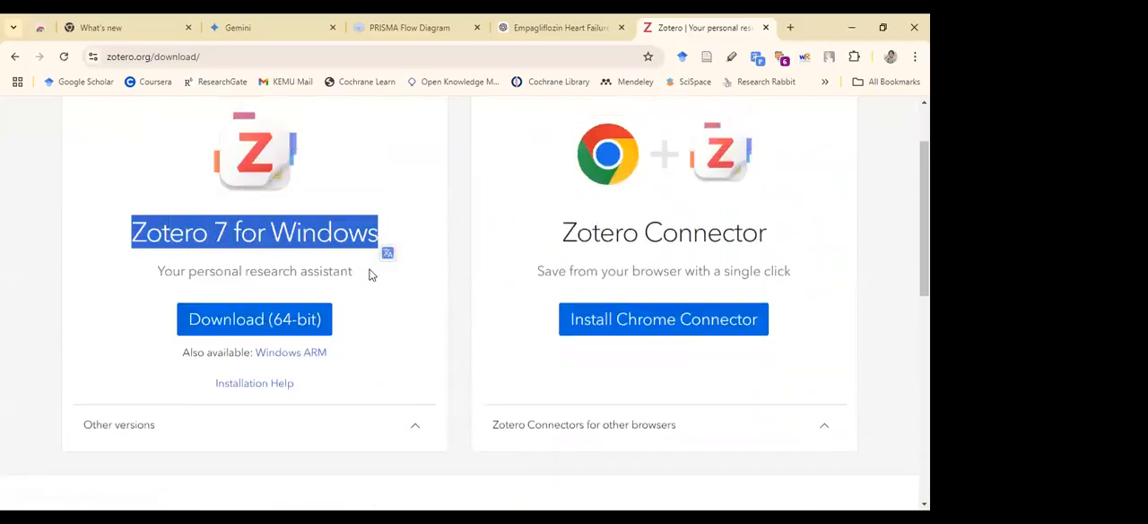
scroll(402, 300, "down", 4)
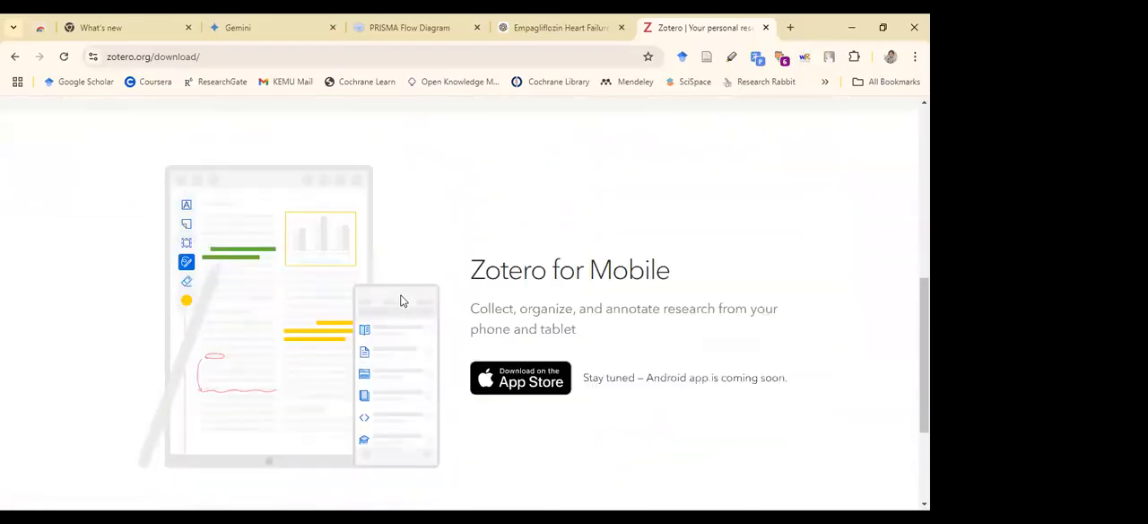
scroll(610, 315, "up", 5)
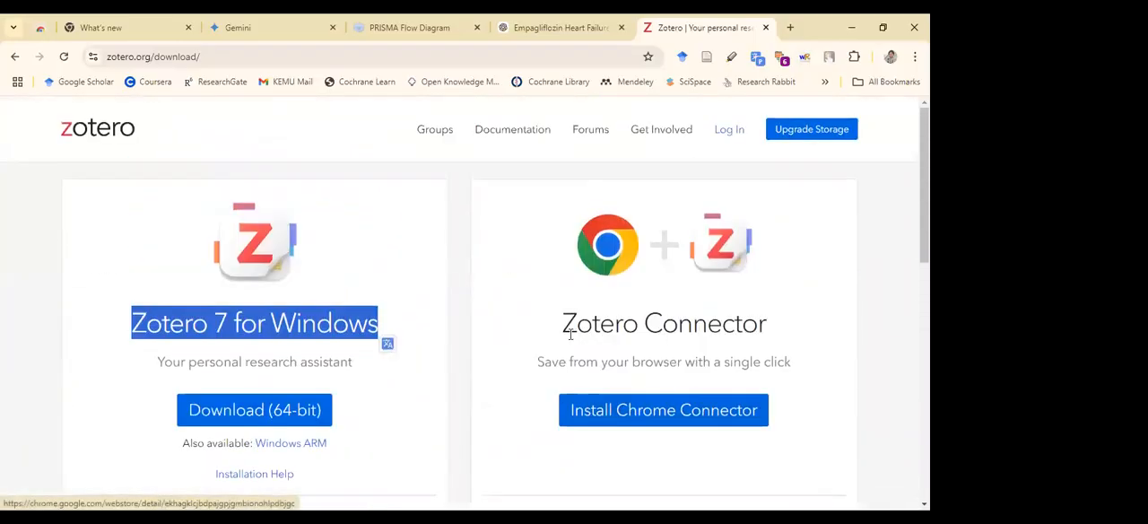
left_click_drag(562, 325, 779, 333)
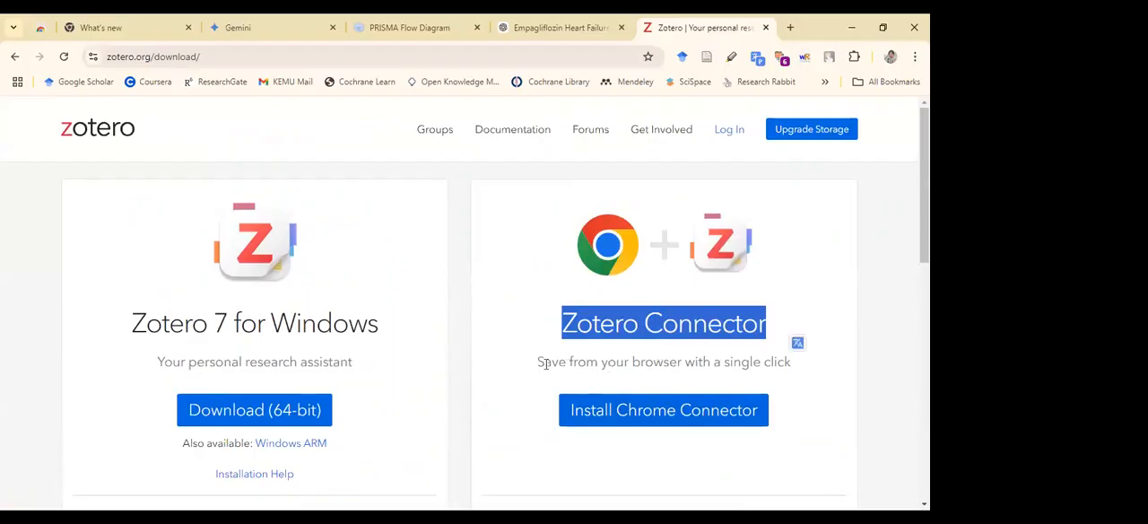
left_click_drag(536, 372, 809, 367)
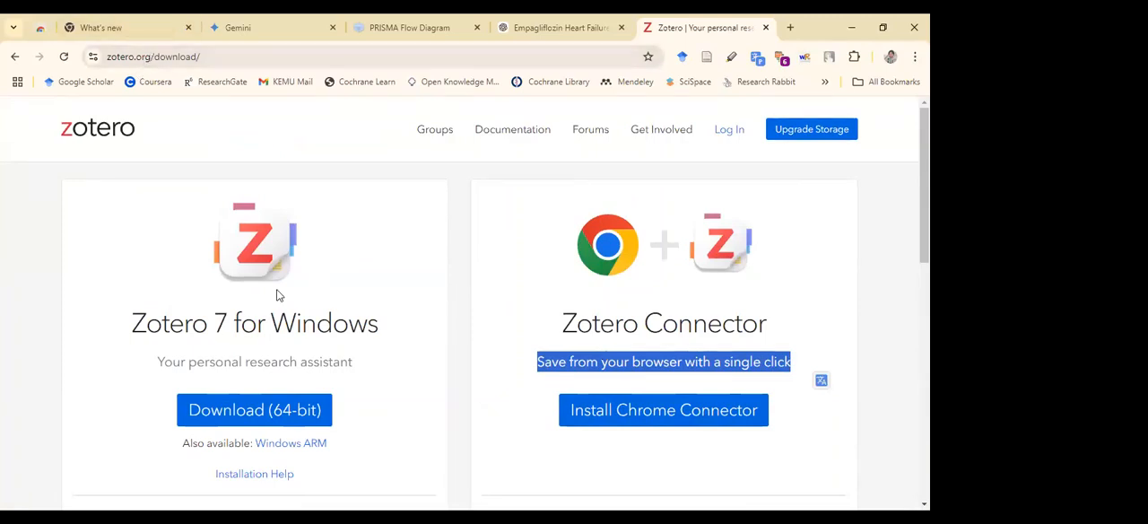
Expand and review the Zotero Connectors for other browsers and the other Zotero versions
scroll(309, 348, "down", 1)
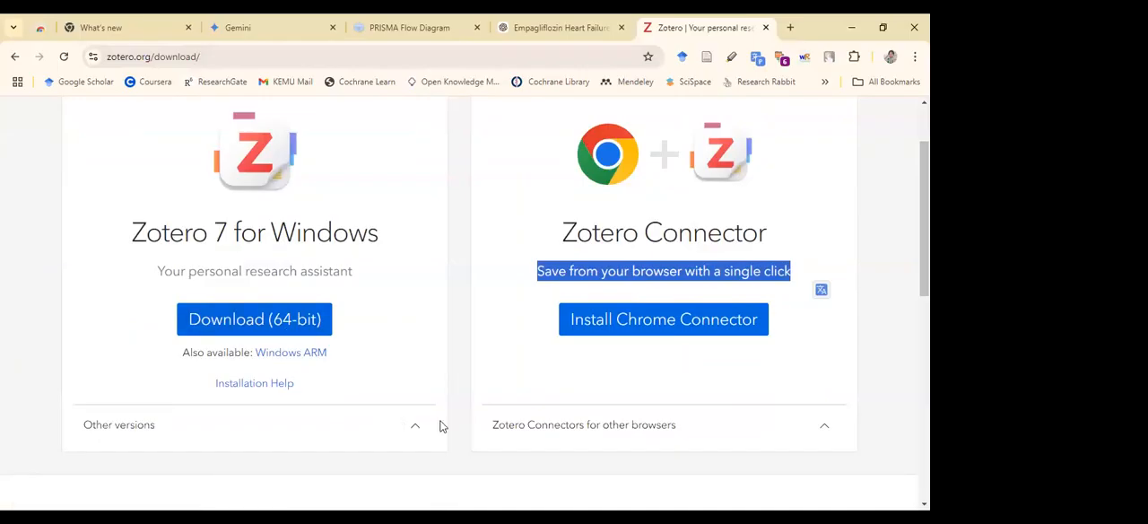
left_click(731, 428)
scroll(413, 354, "down", 1)
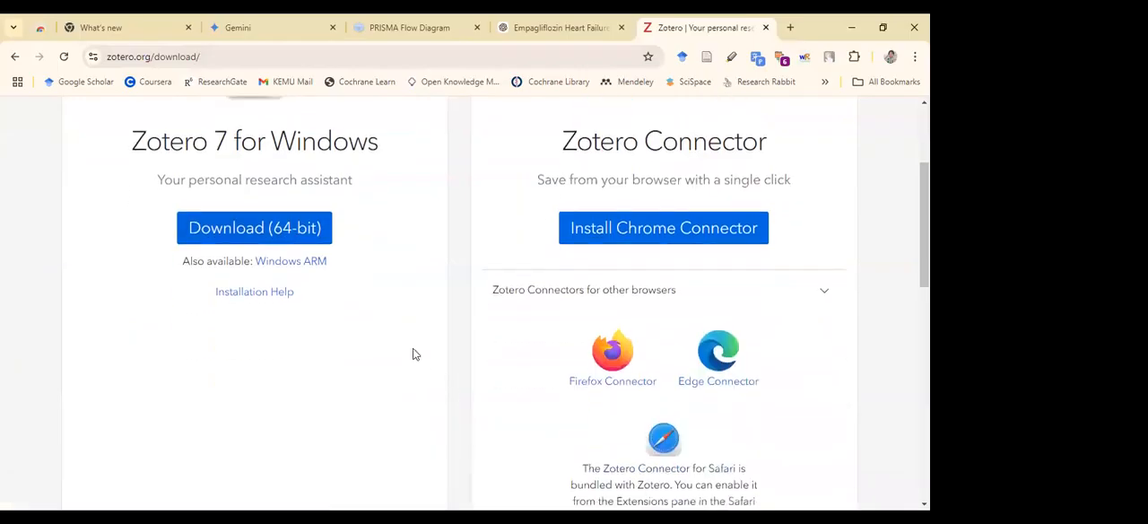
scroll(843, 420, "down", 1)
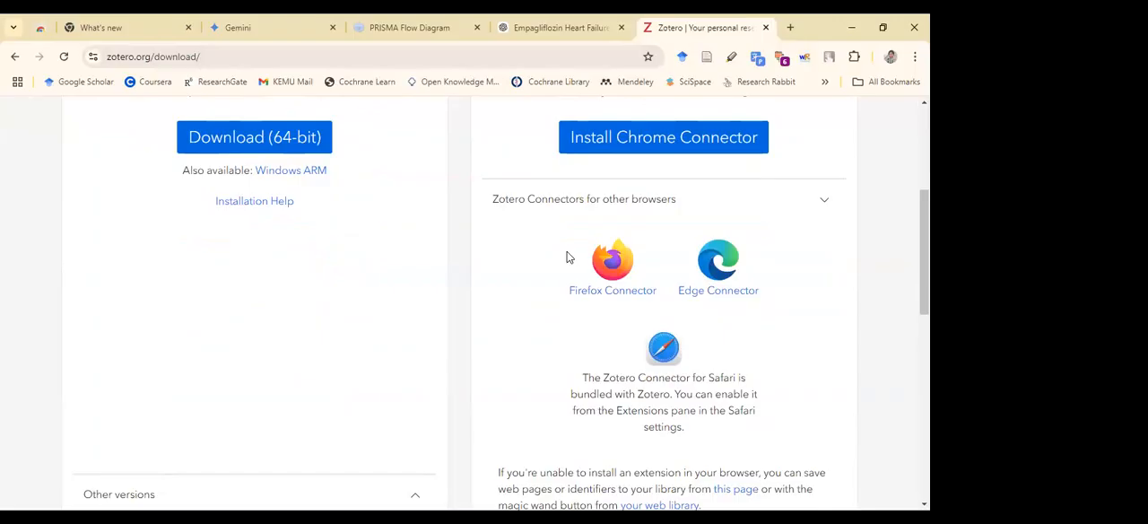
scroll(334, 253, "down", 1)
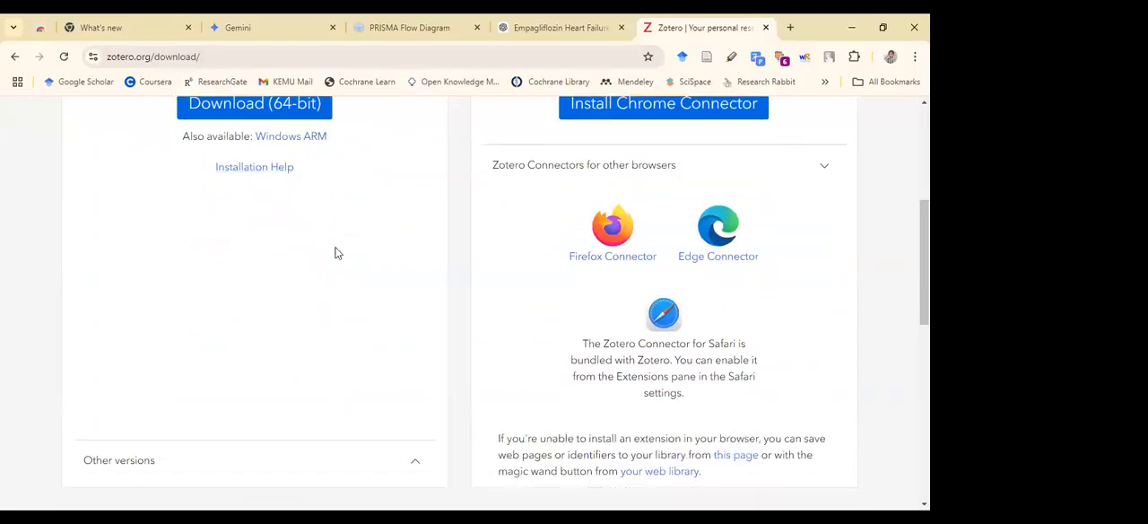
scroll(334, 253, "down", 3)
left_click(409, 324)
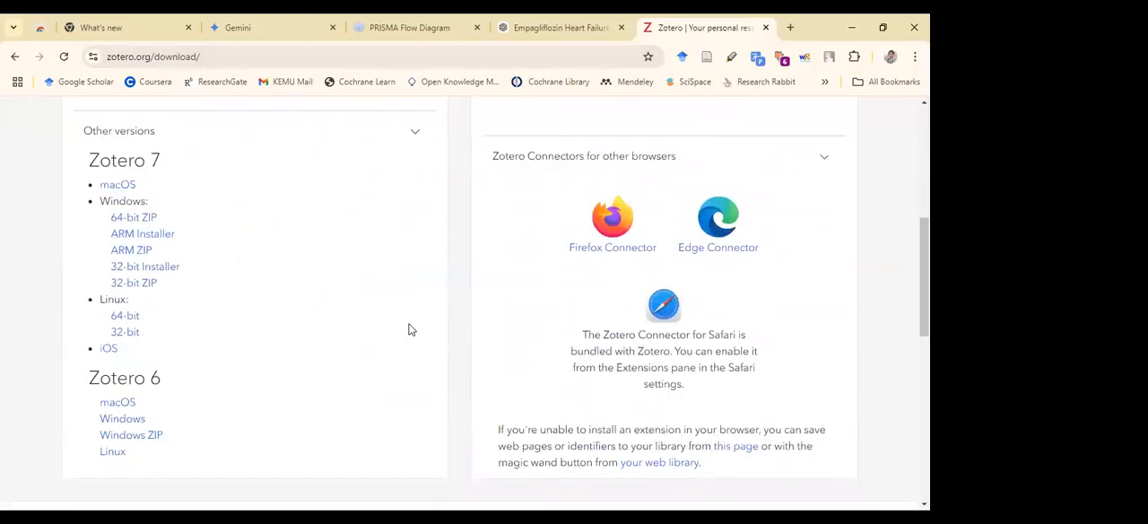
scroll(277, 326, "down", 1)
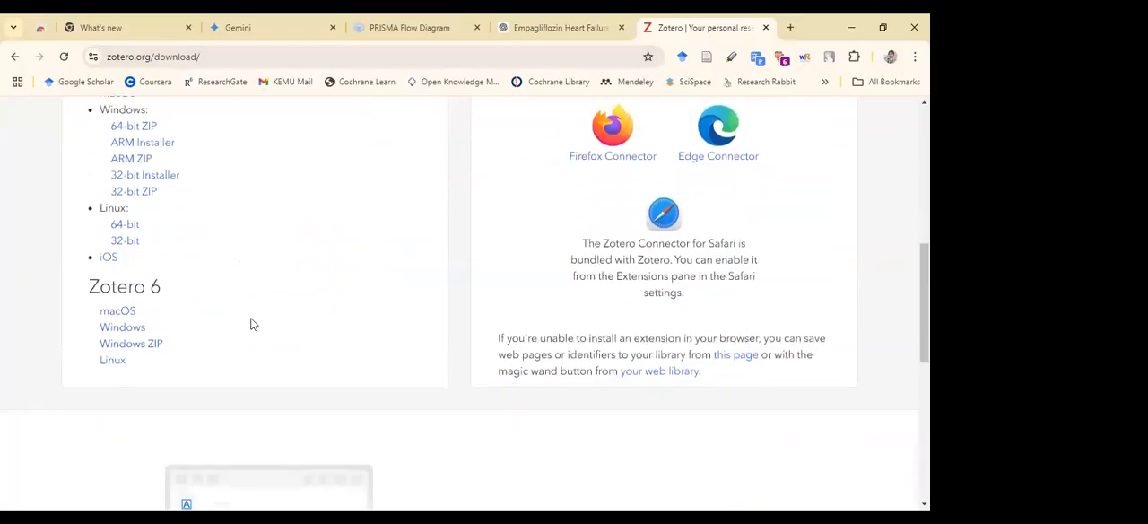
scroll(252, 324, "down", 4)
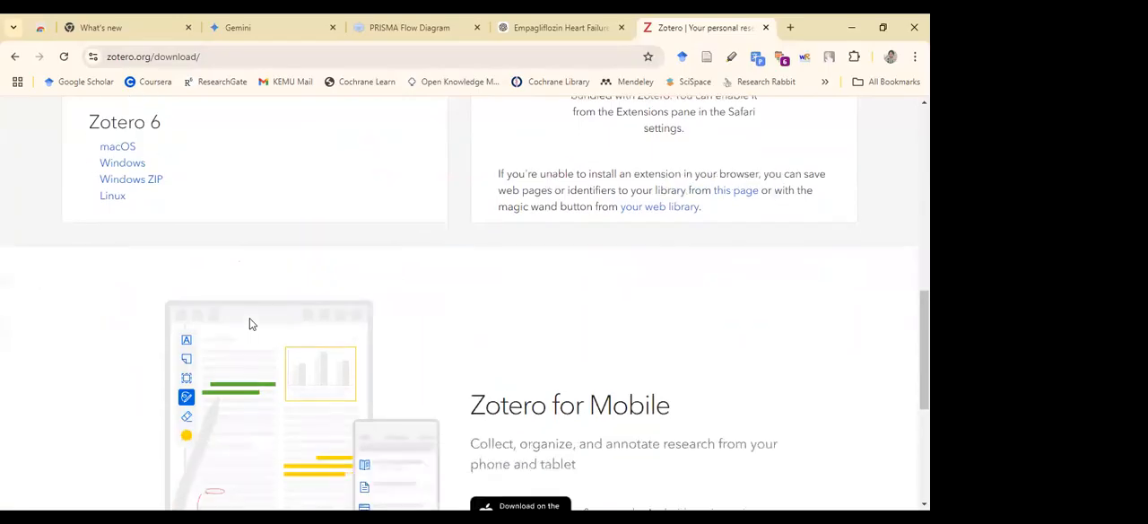
Read the Zotero for Mobile section, including its description and the note on Android availability
left_click_drag(469, 198, 691, 212)
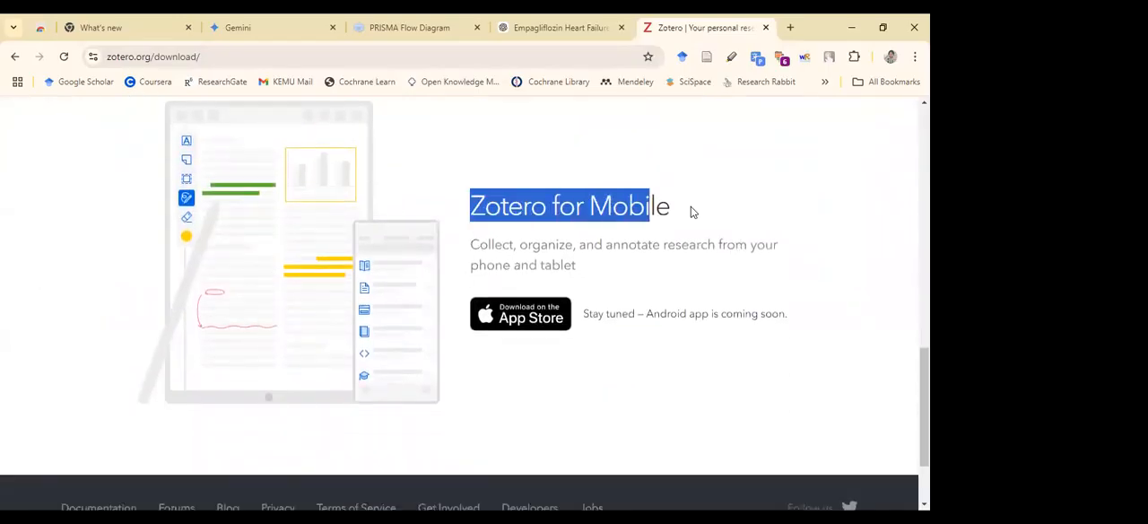
left_click_drag(468, 239, 571, 272)
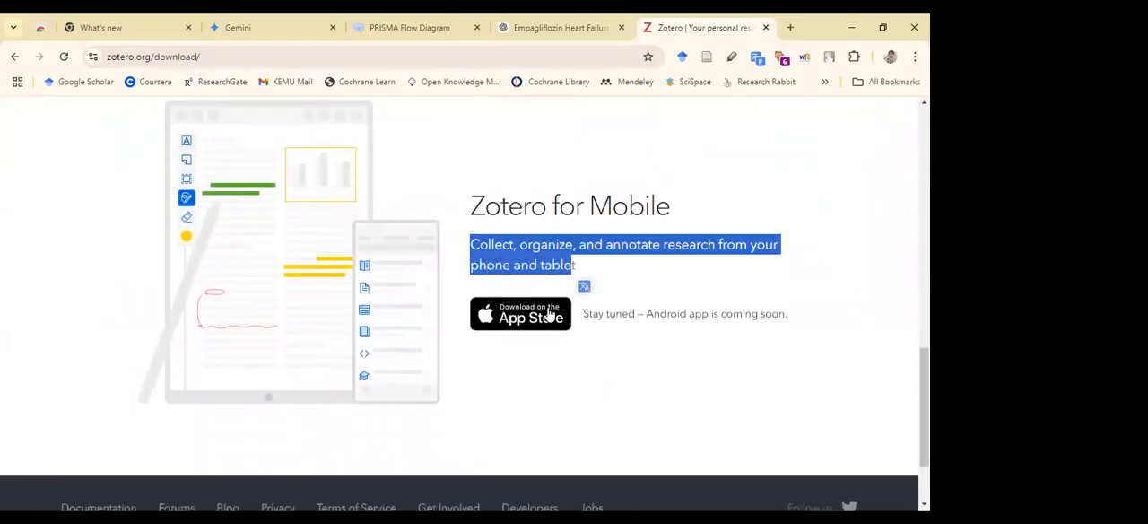
left_click_drag(786, 315, 581, 315)
scroll(277, 362, "down", 1)
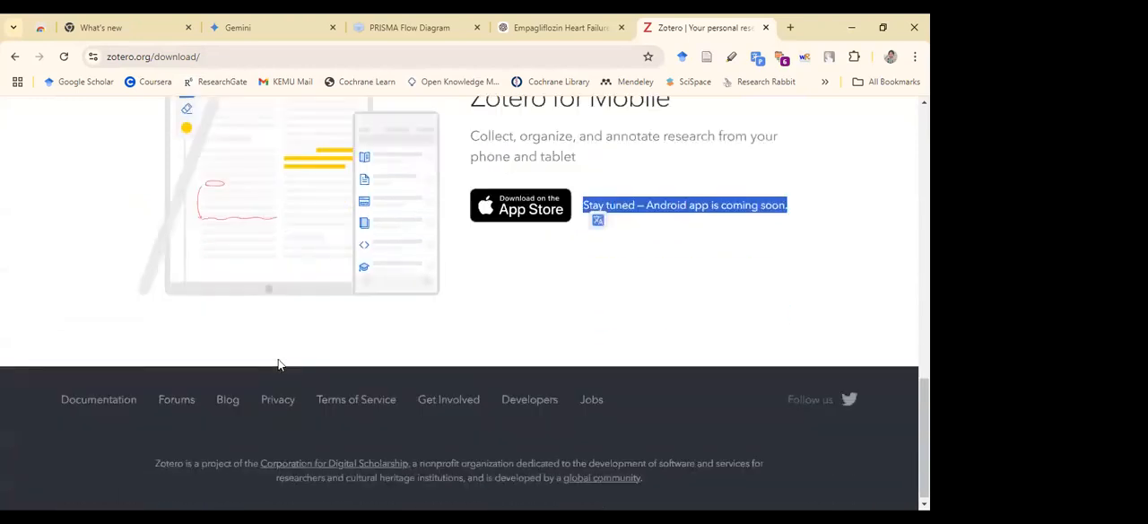
scroll(552, 208, "up", 2)
scroll(551, 208, "up", 2)
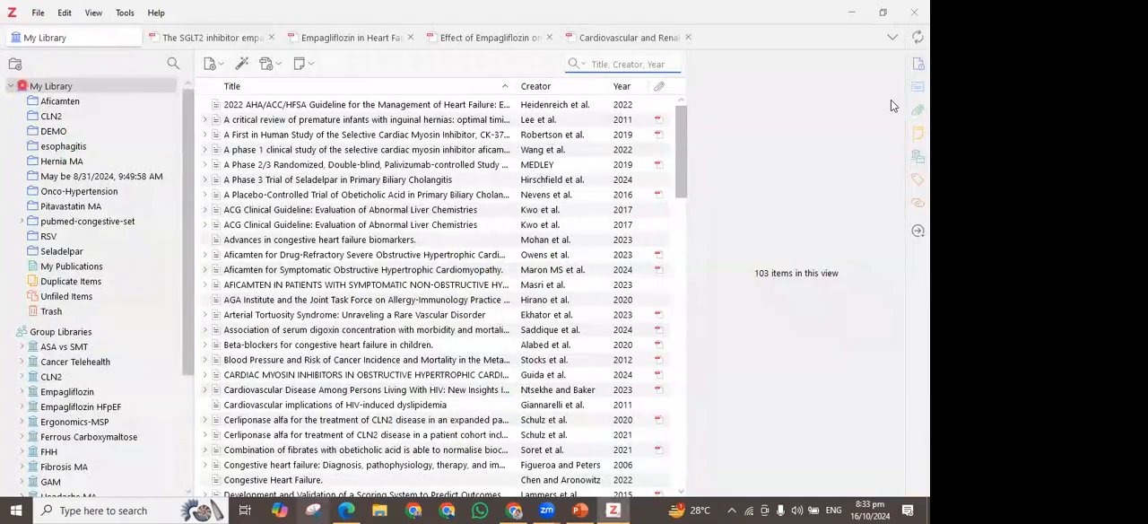
In the Zotero desktop app, collapse the My Library collections and look over the file and editing commands
left_click(92, 77)
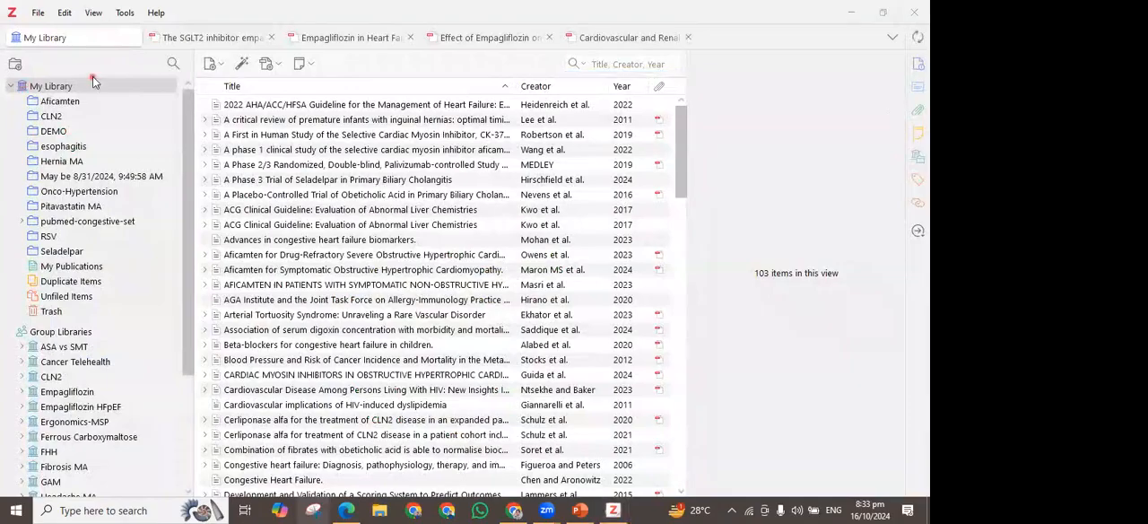
left_click(13, 87)
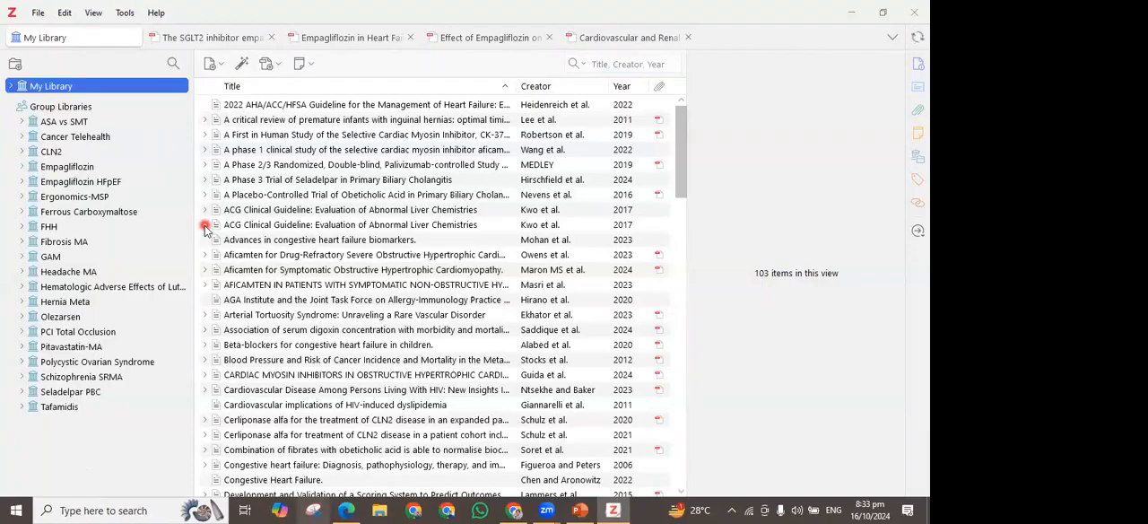
left_click(39, 14)
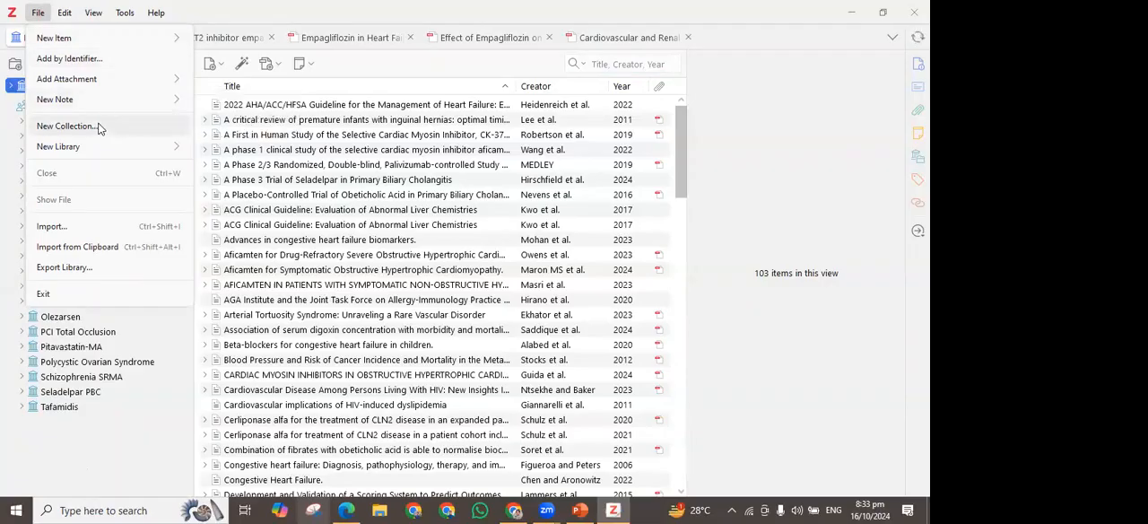
left_click(79, 13)
left_click(59, 15)
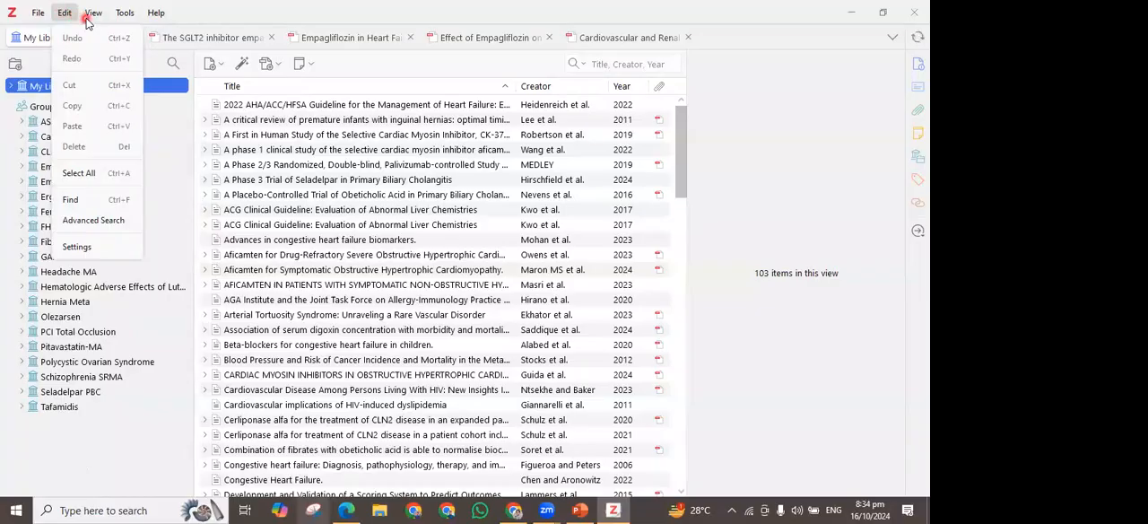
Set the interface density to Comfortable and check the spacing of the item list
left_click(84, 16)
left_click(87, 18)
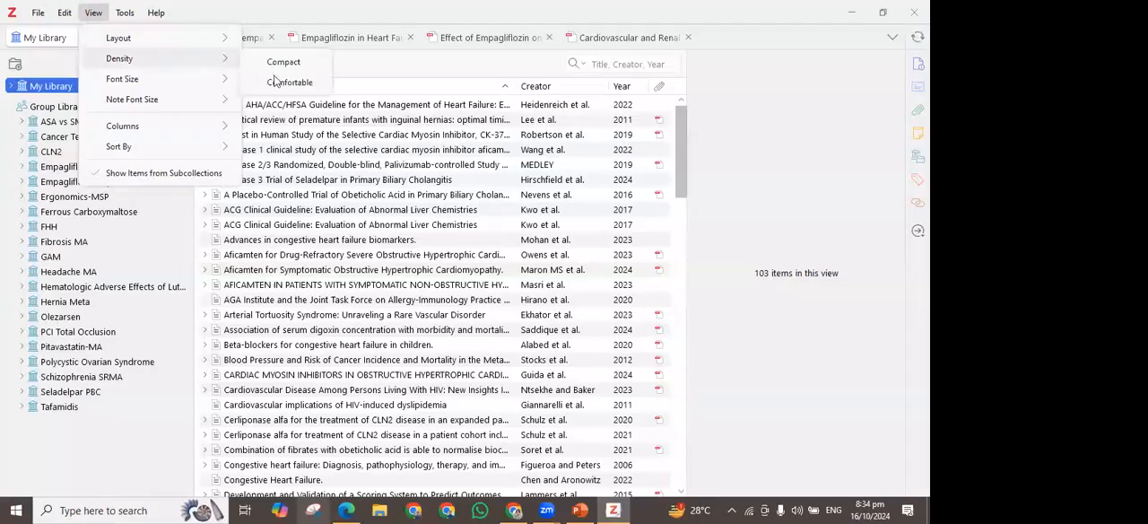
left_click(291, 79)
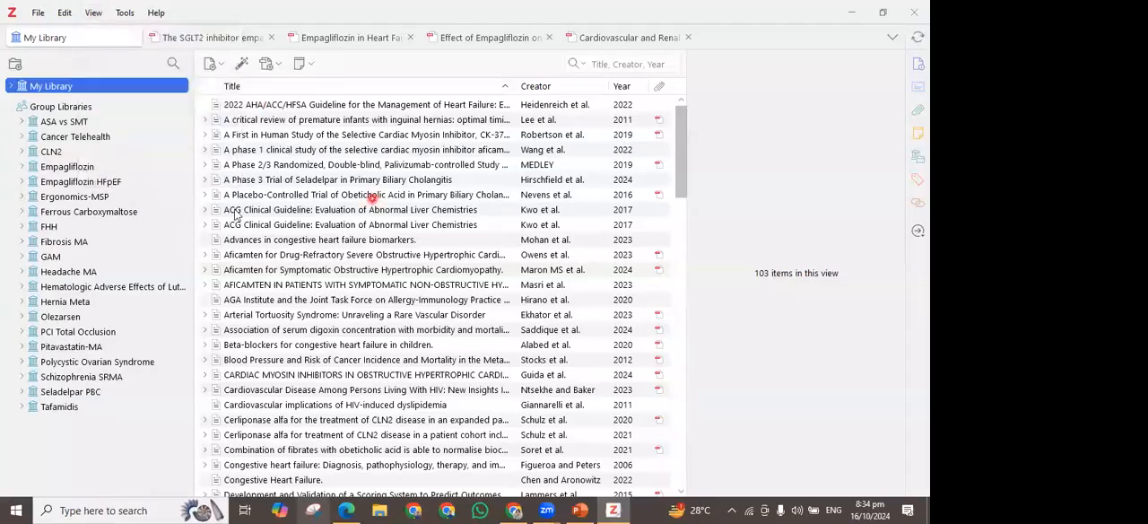
scroll(401, 174, "down", 1)
scroll(399, 172, "up", 1)
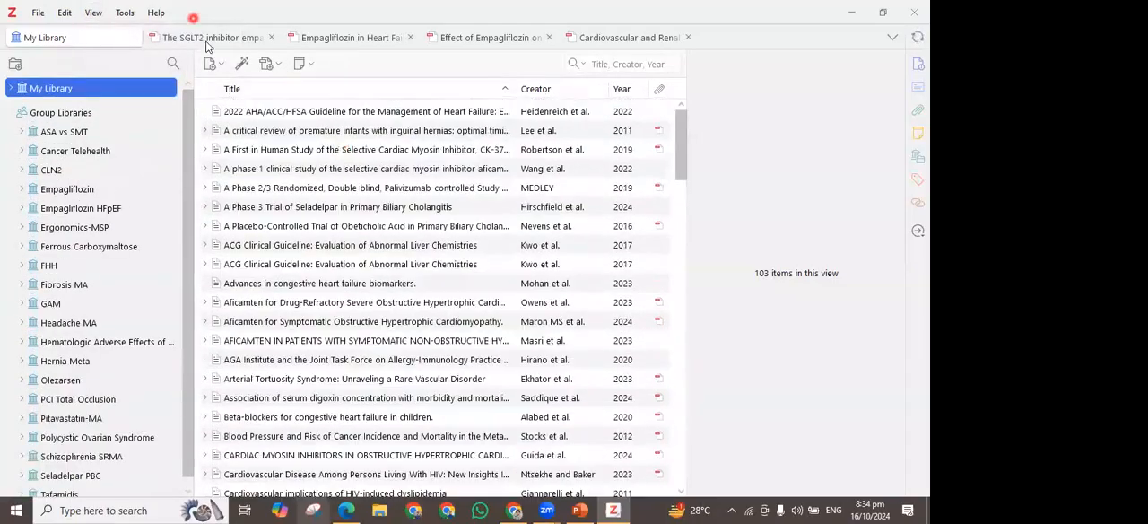
Look over the commands for plugins, developer tools, managing attachments, support and importing
left_click(114, 17)
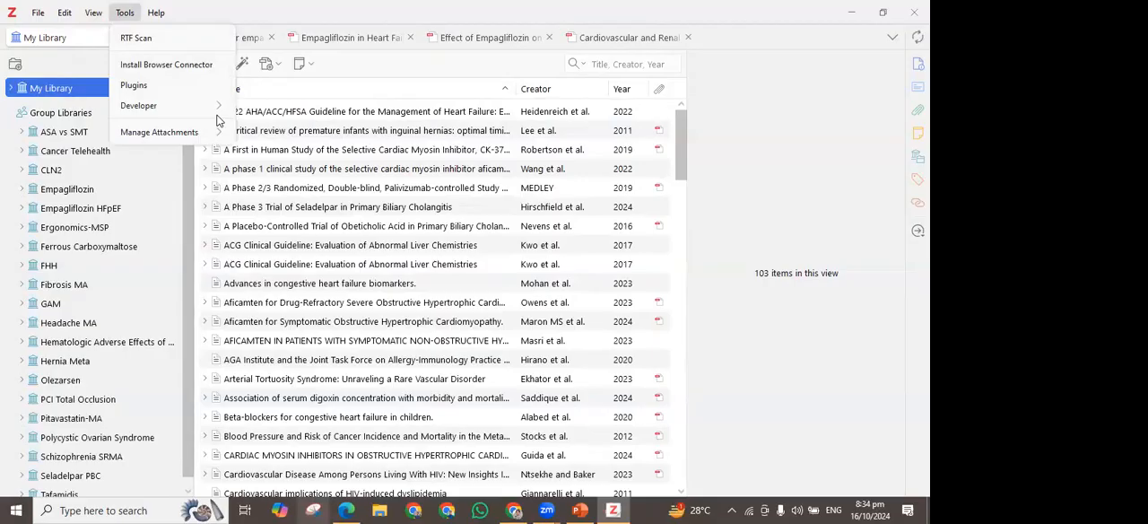
mouse_move(219, 119)
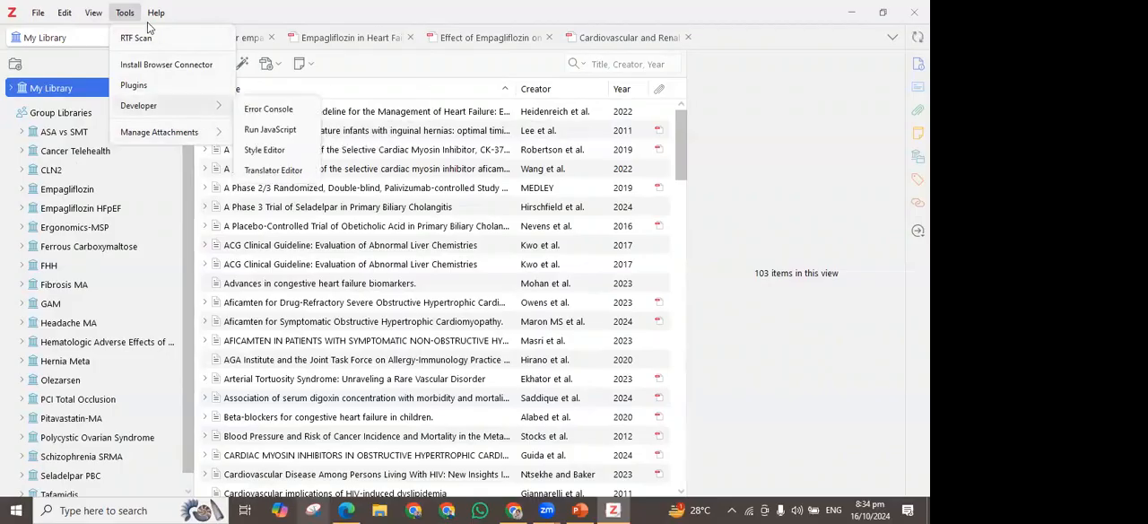
mouse_move(153, 20)
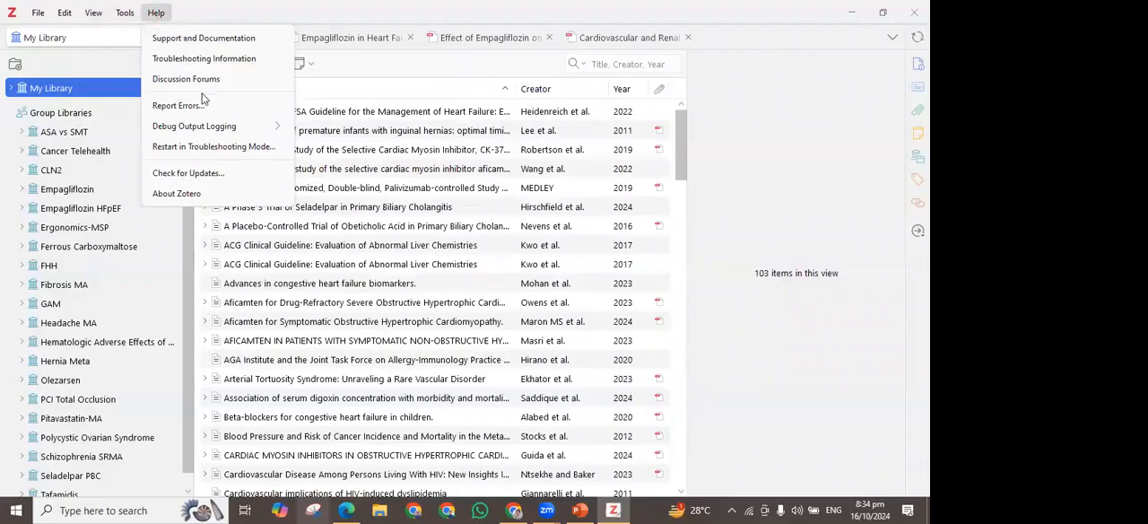
left_click(125, 13)
left_click(126, 13)
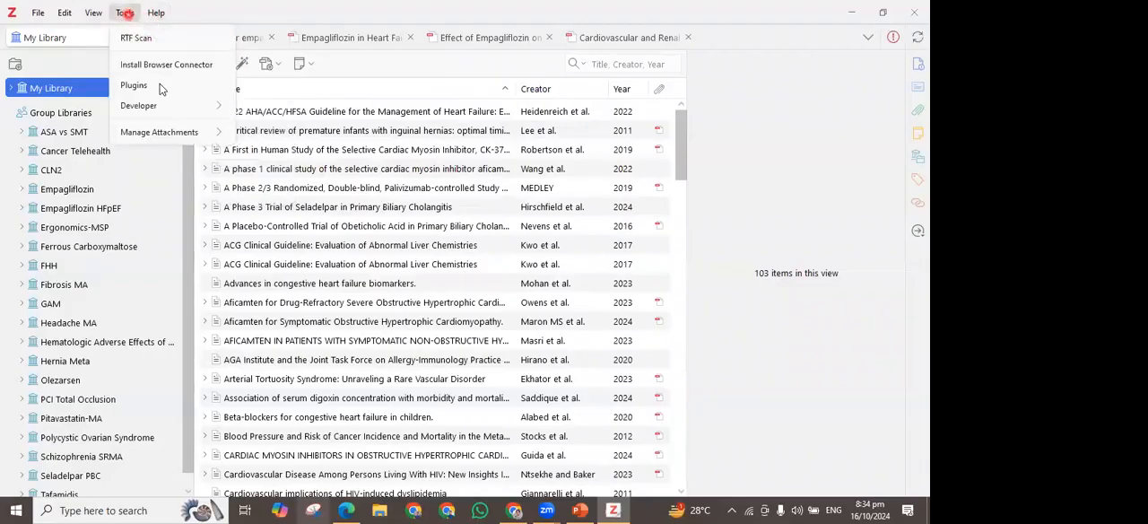
left_click(38, 20)
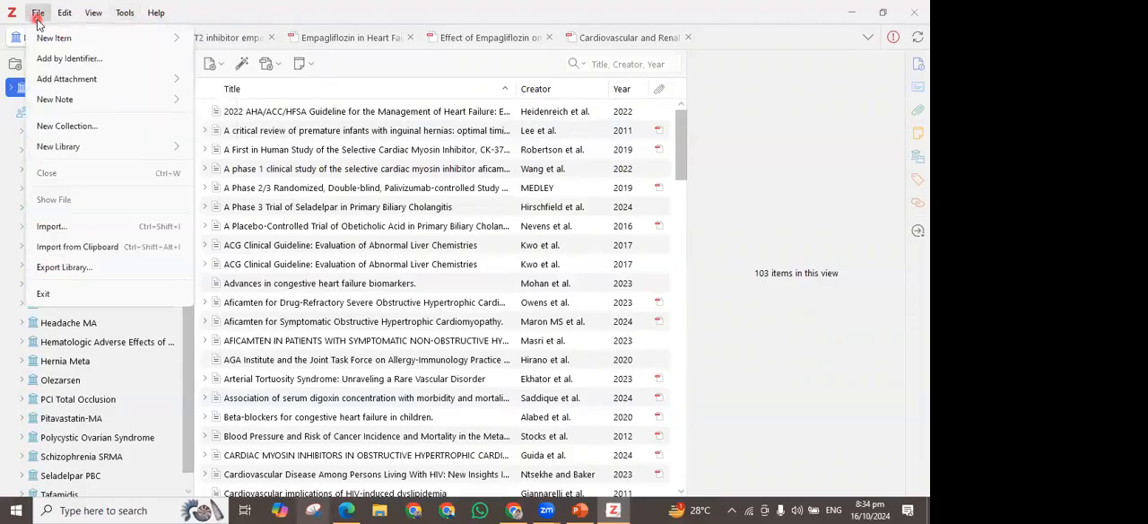
left_click(94, 18)
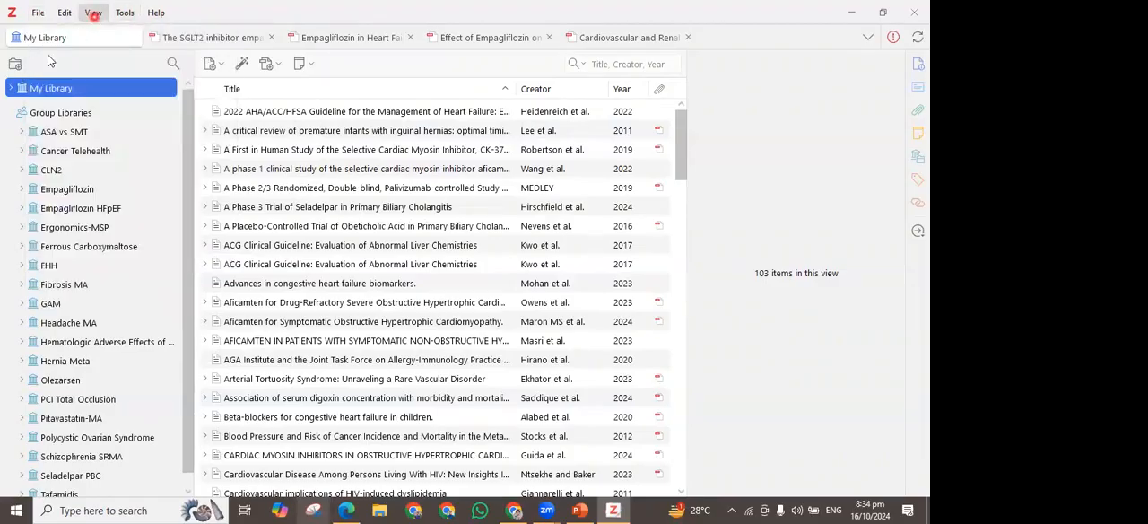
Expand My Library and examine its collections and the group libraries, including the contents of ASA vs SMT
left_click(11, 89)
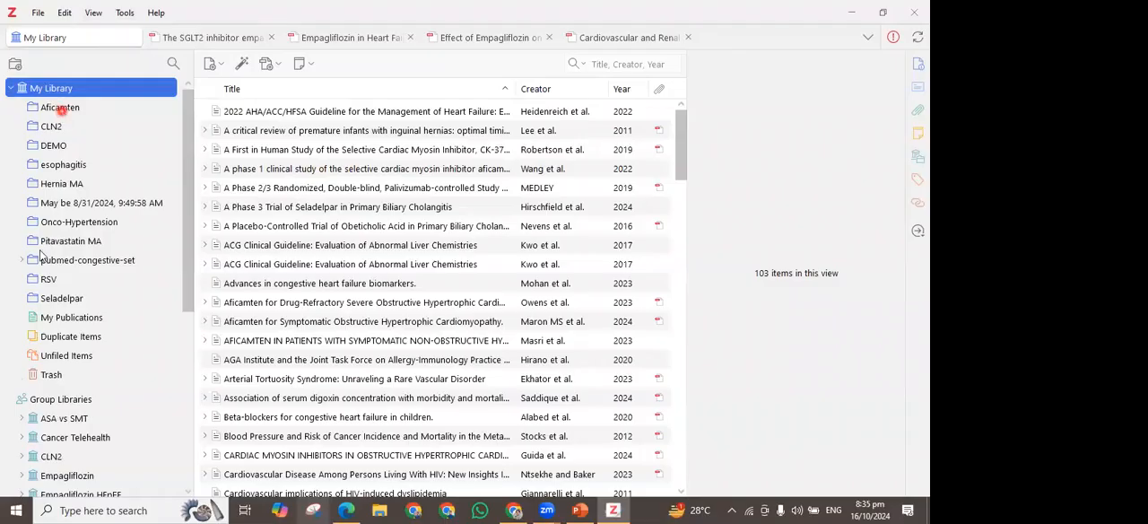
scroll(74, 269, "down", 1)
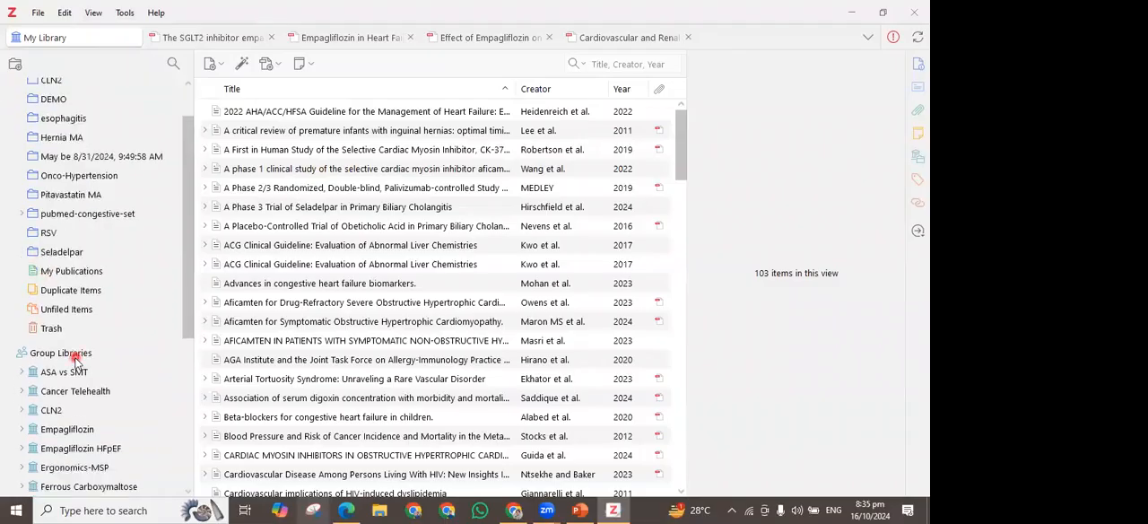
scroll(77, 359, "down", 1)
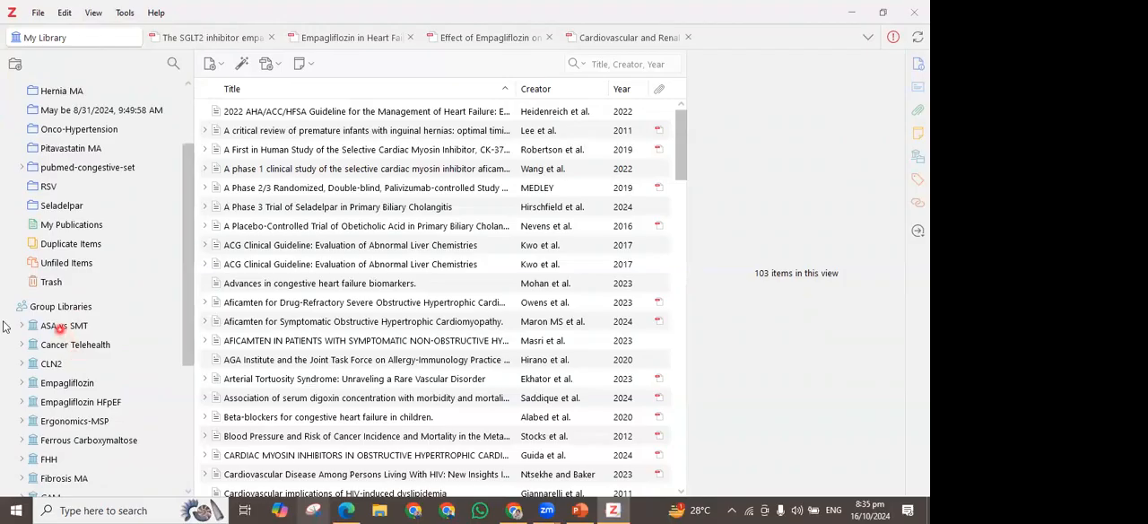
left_click(20, 327)
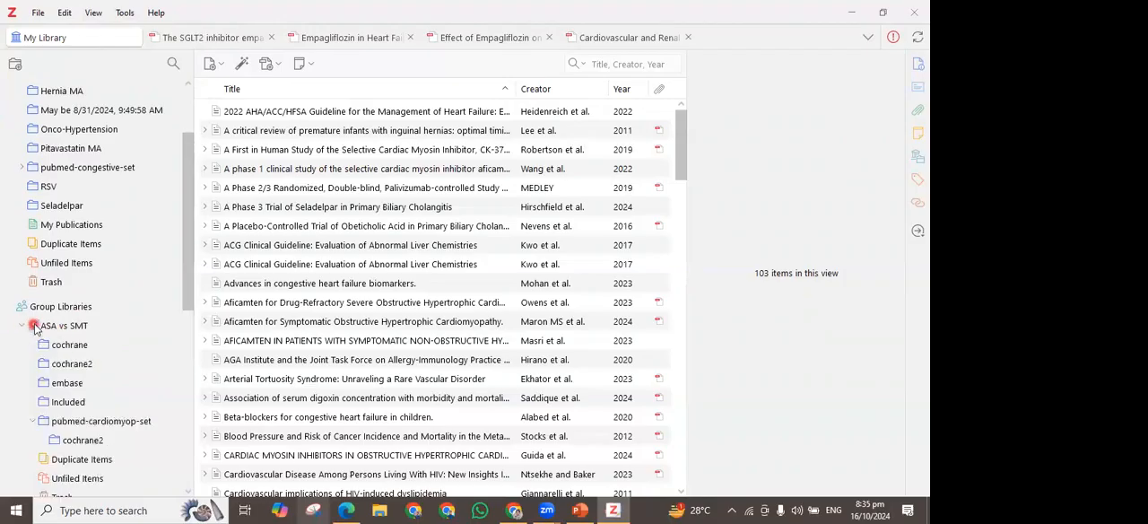
left_click(25, 326)
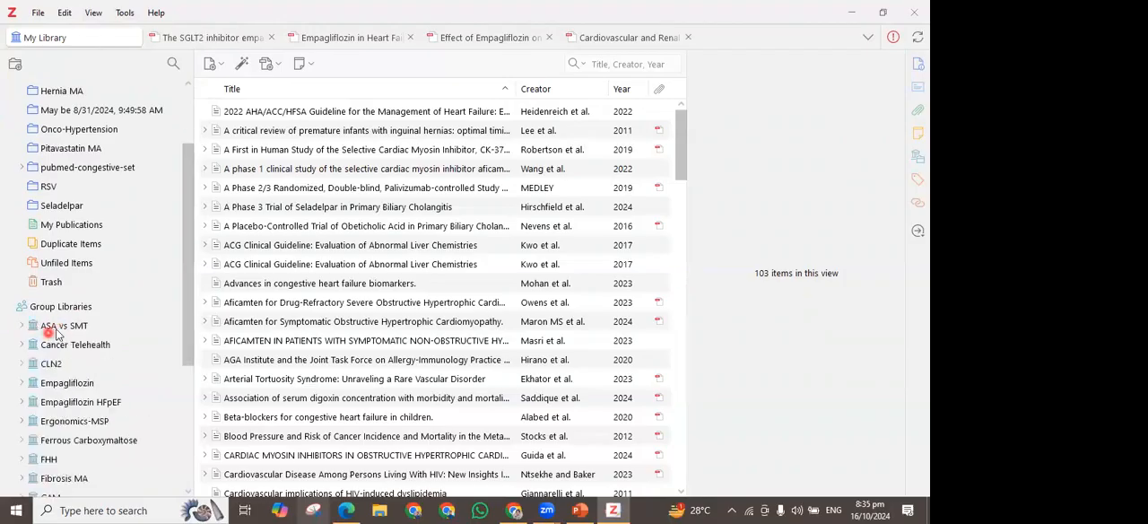
scroll(59, 332, "down", 3)
scroll(61, 332, "down", 1)
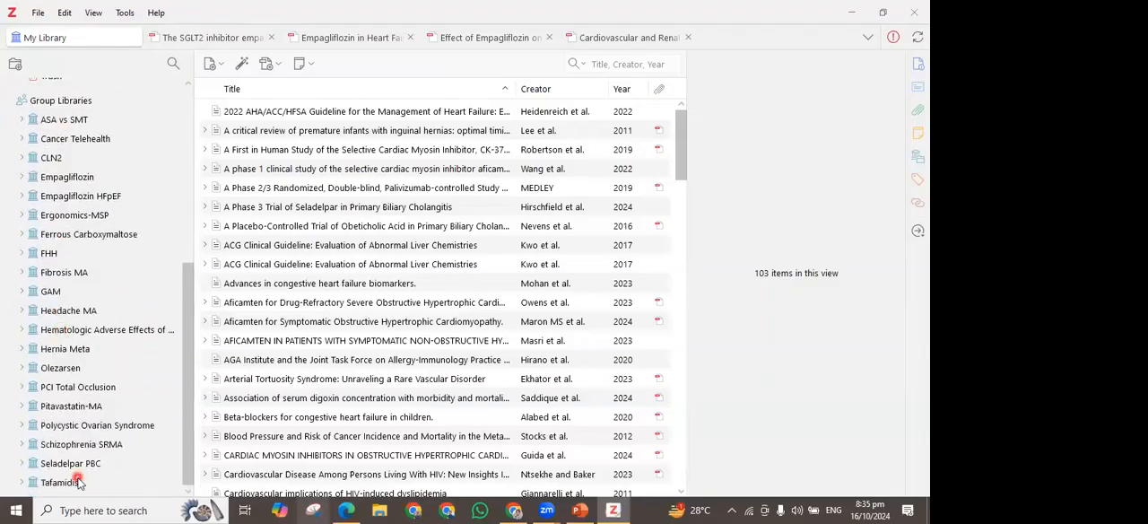
Look through My Publications and Duplicate Items in My Library
scroll(77, 467, "up", 5)
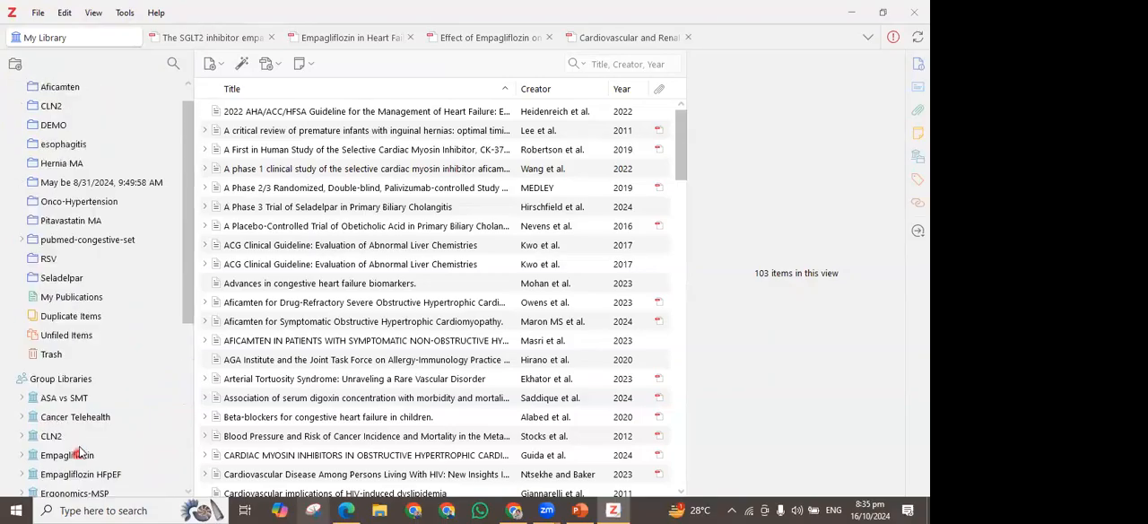
scroll(61, 367, "up", 1)
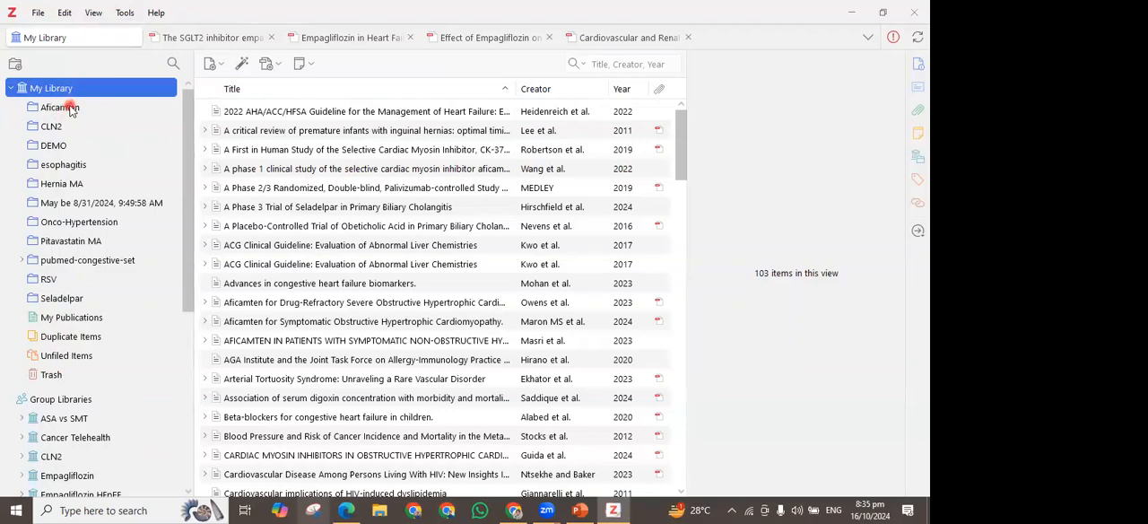
left_click(96, 317)
left_click(91, 337)
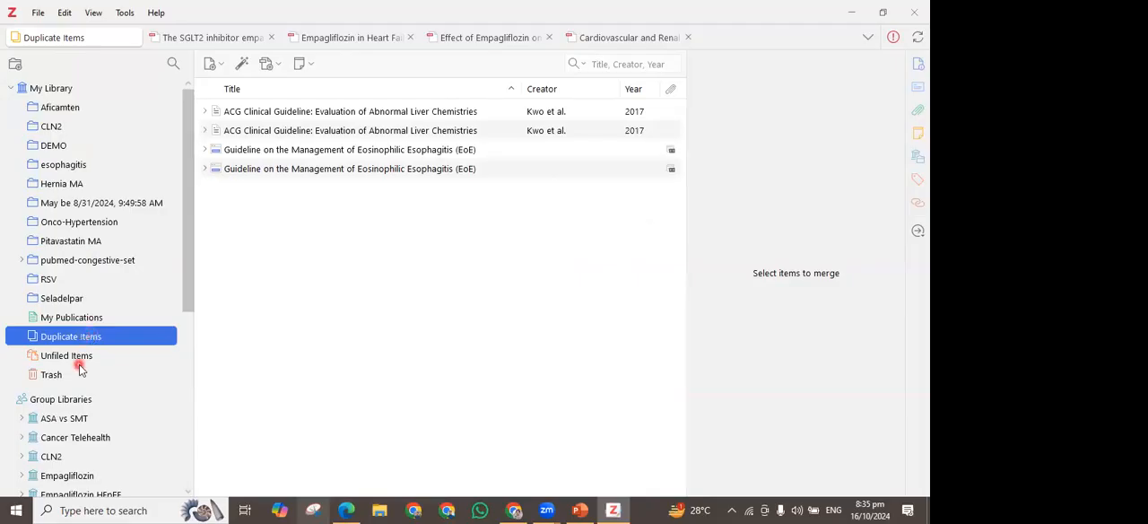
Permanently delete all items in the My Library trash
left_click(79, 369)
left_click(346, 110)
key("ctrl+a")
key("Delete")
key("Return")
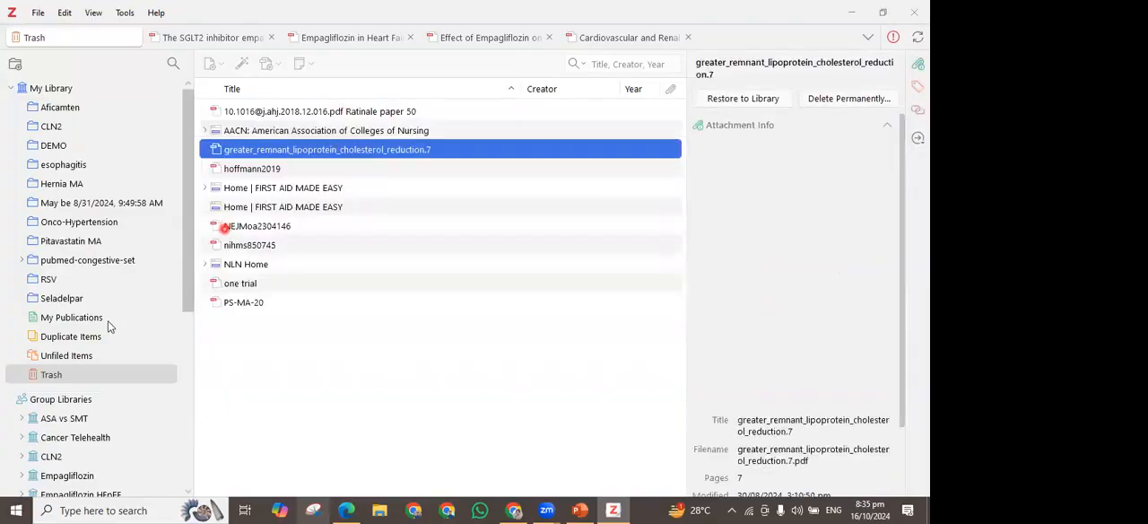
scroll(107, 326, "down", 2)
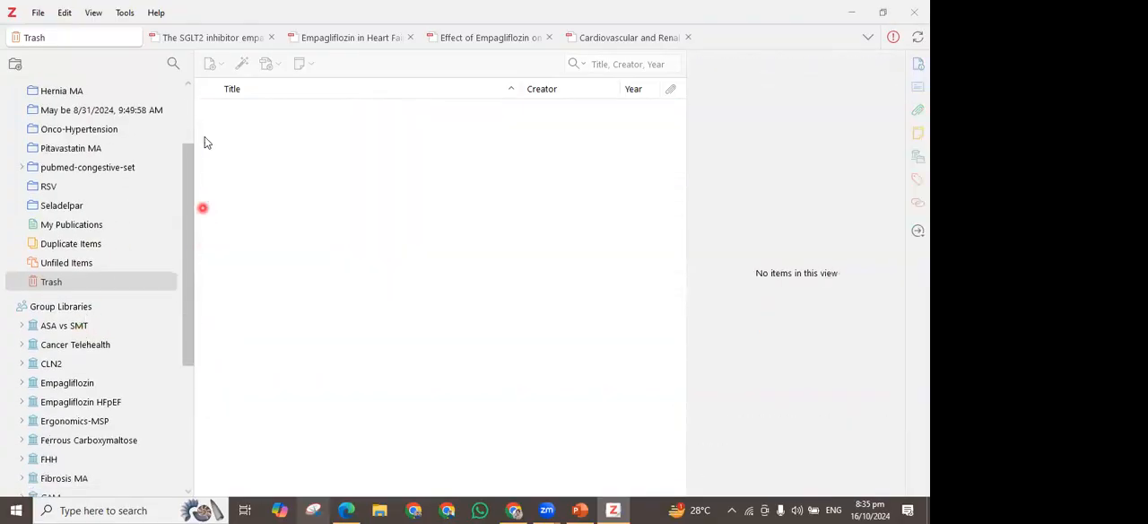
scroll(90, 179, "up", 2)
Create a collection named DEMO Zotero in My Library
left_click(14, 64)
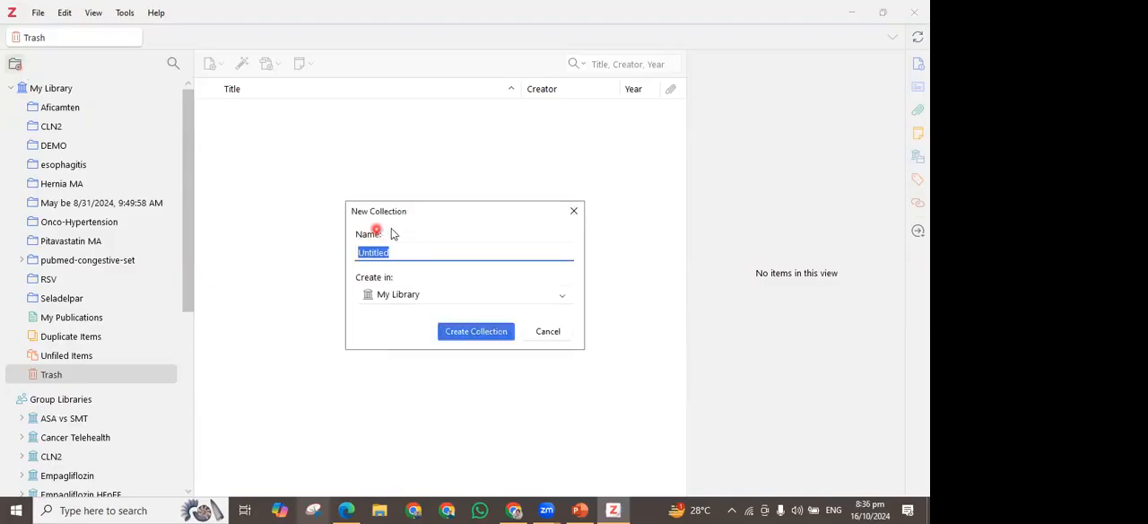
left_click(574, 211)
left_click(23, 87)
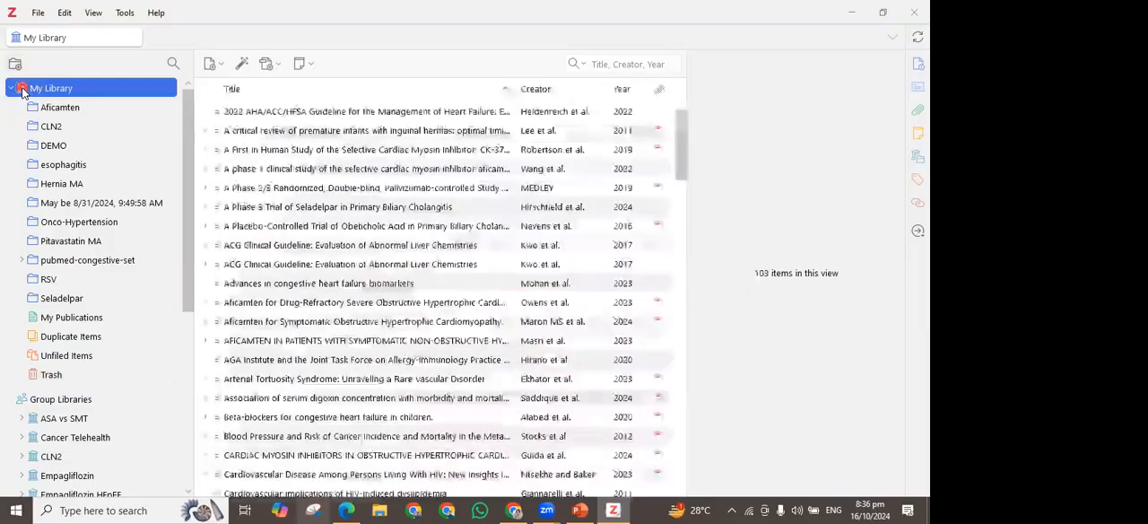
left_click(108, 117)
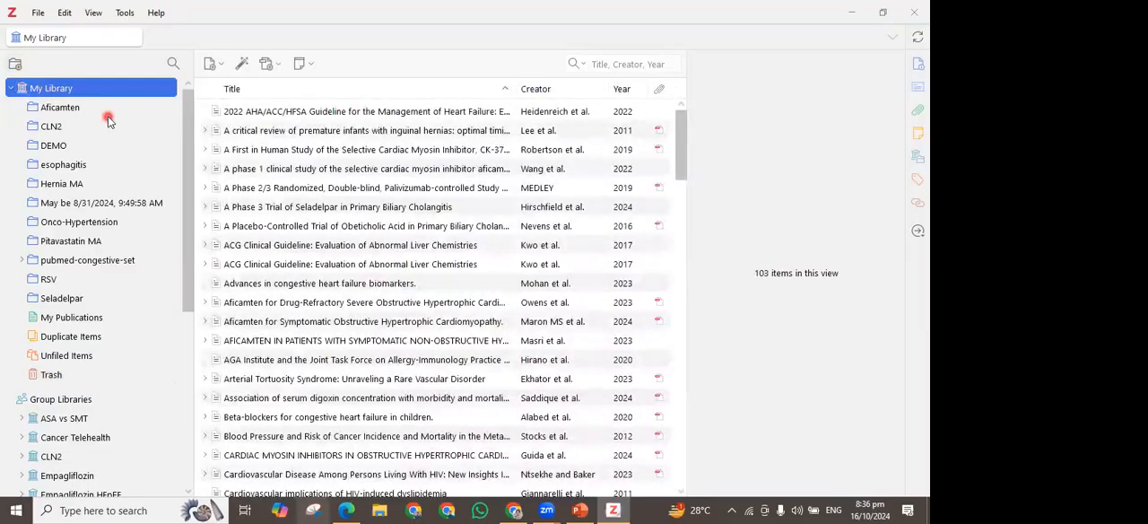
left_click(16, 66)
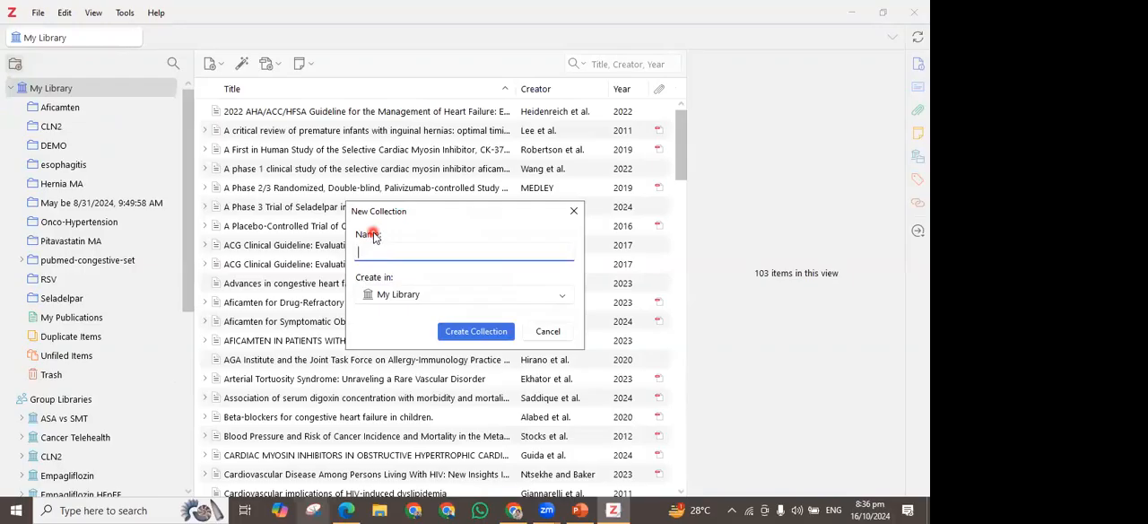
type("DEMO ZOtero")
key("BackSpace")
key("BackSpace")
key("BackSpace")
key("BackSpace")
key("BackSpace")
key("BackSpace")
type("otero")
left_click(501, 331)
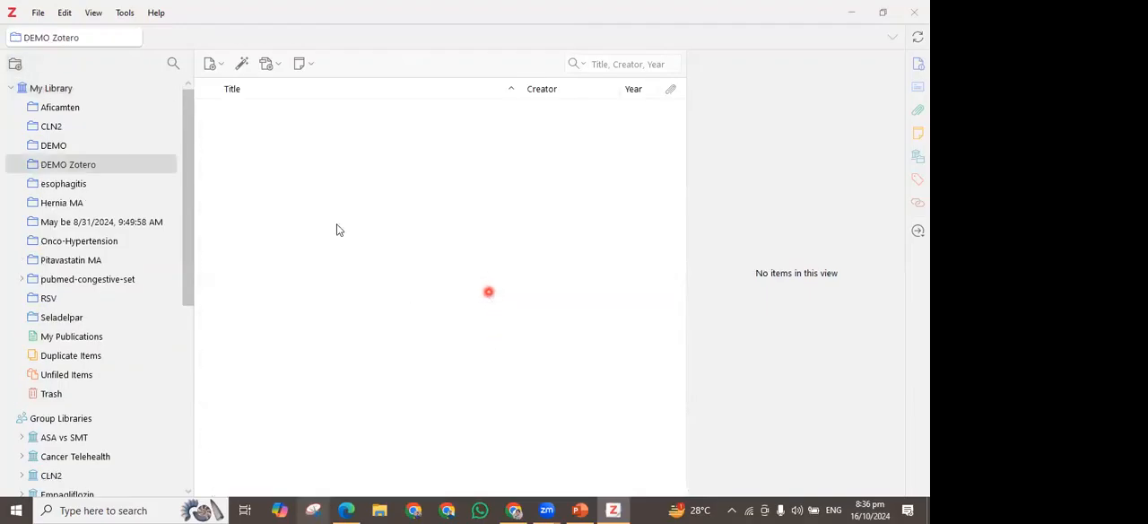
Delete the old DEMO collection together with its items
left_click(55, 147)
right_click(64, 149)
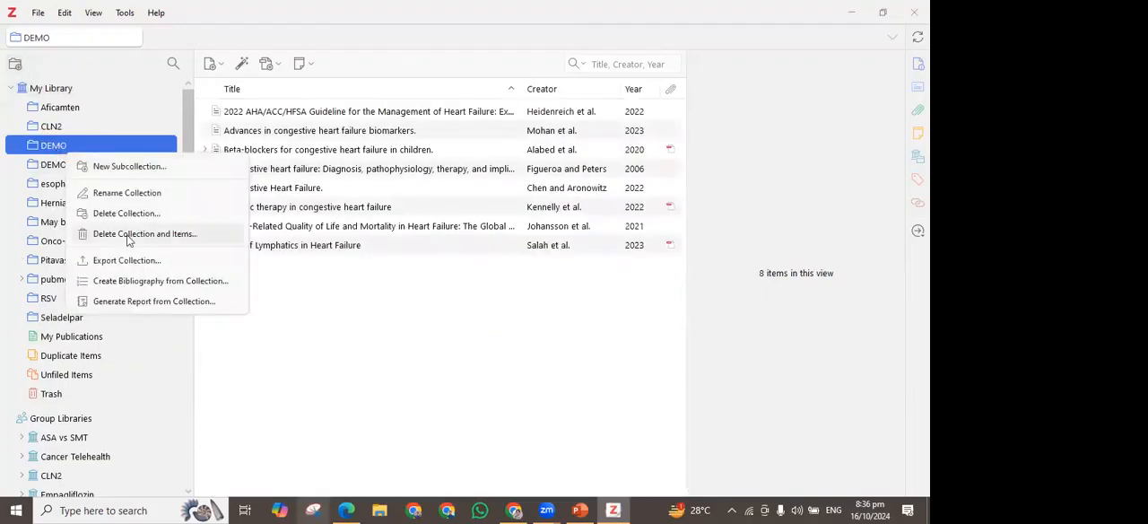
left_click(135, 232)
left_click(516, 275)
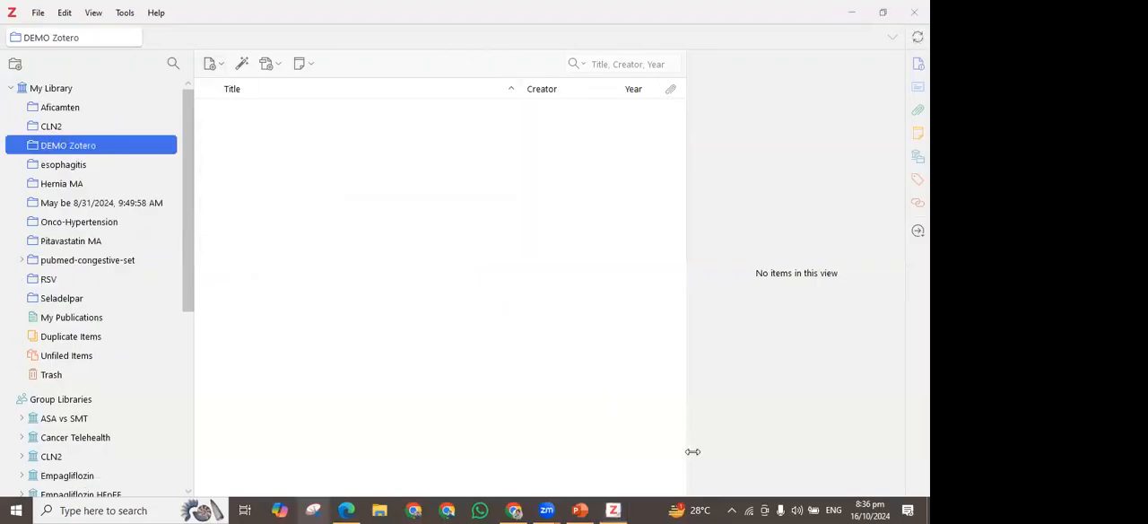
Browse the available item types and add a blank Journal Article to the DEMO Zotero collection
left_click(222, 67)
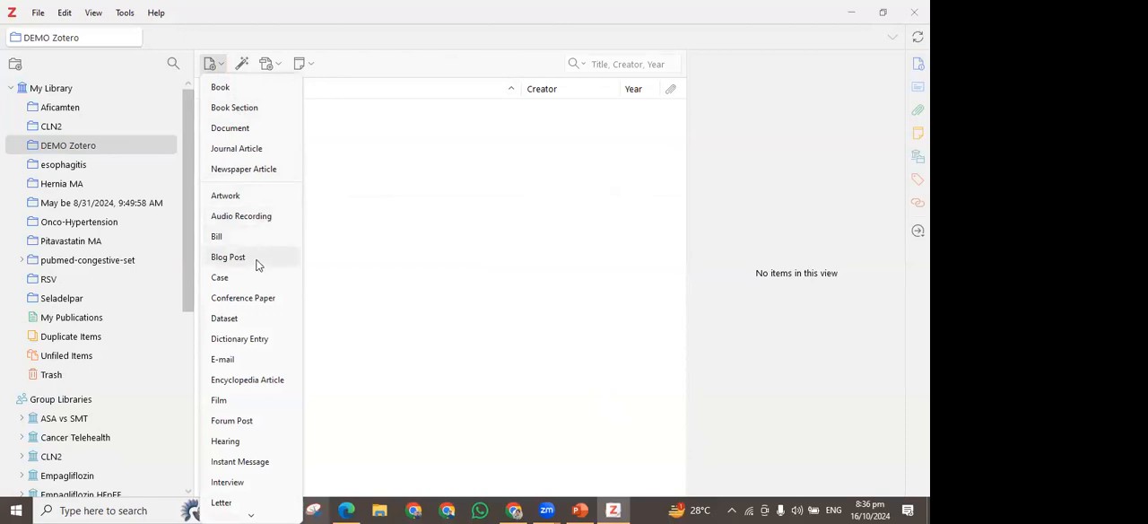
scroll(256, 258, "down", 2)
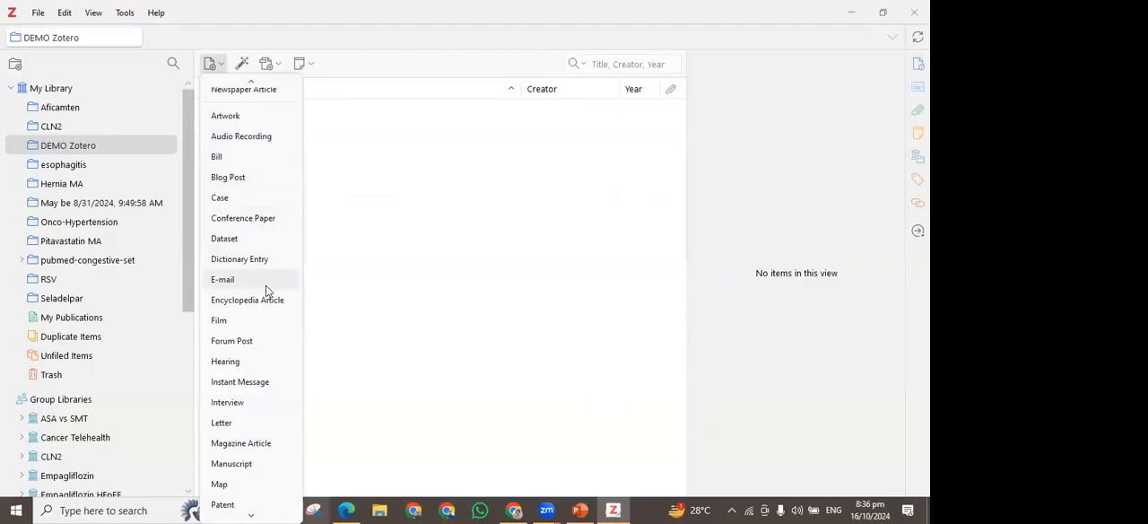
scroll(266, 291, "down", 4)
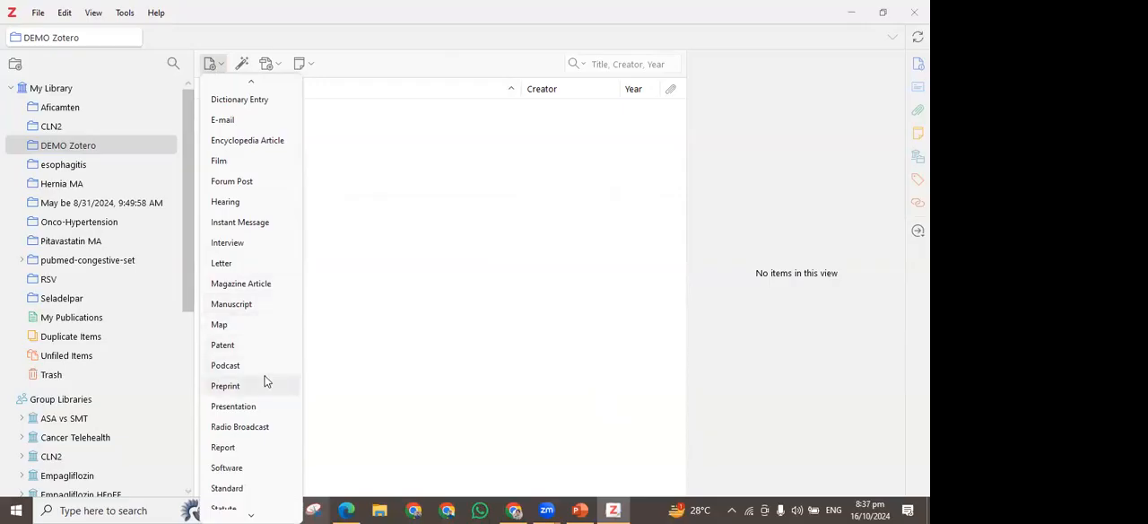
scroll(269, 378, "down", 1)
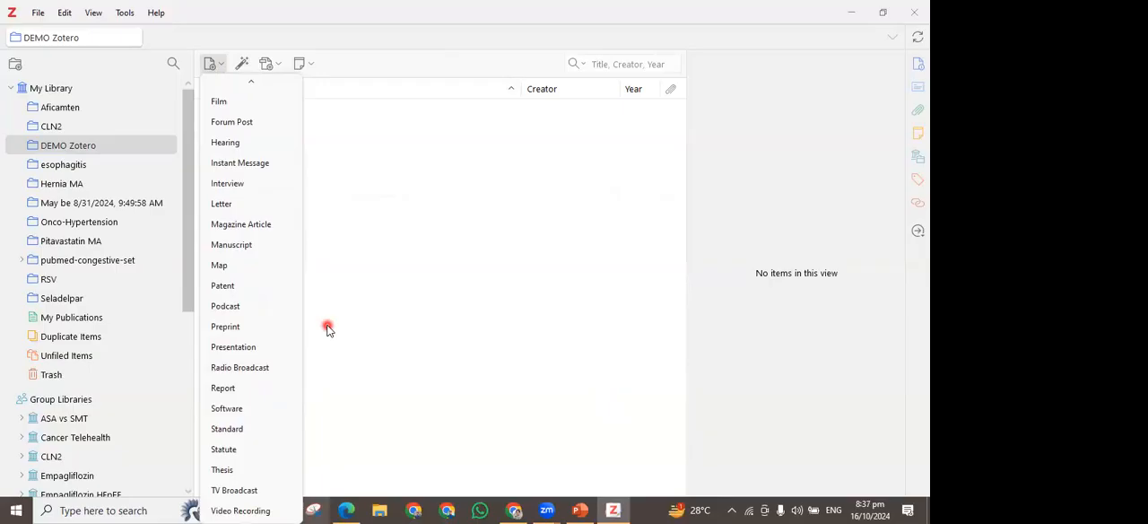
scroll(251, 126, "up", 5)
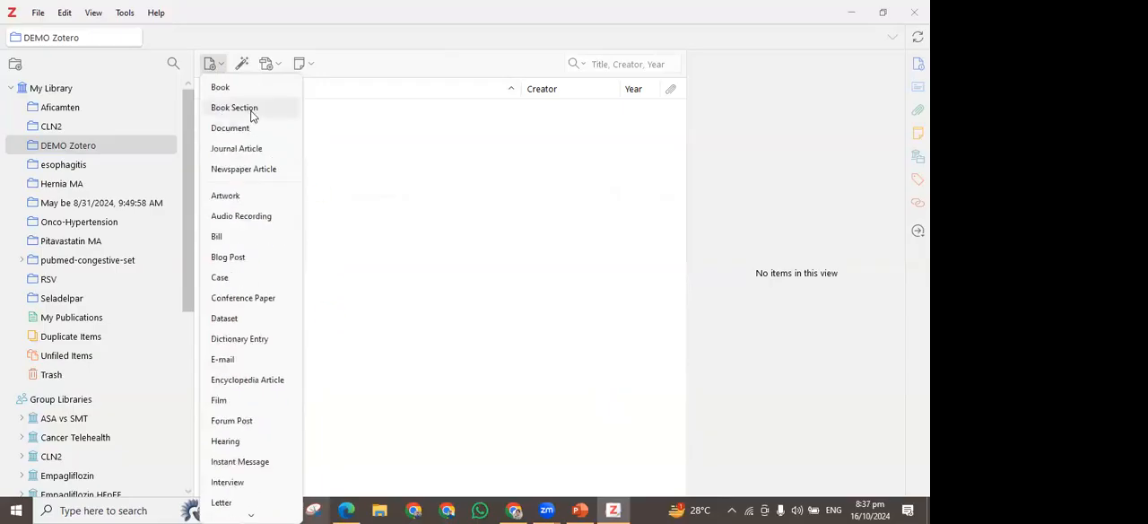
left_click(251, 150)
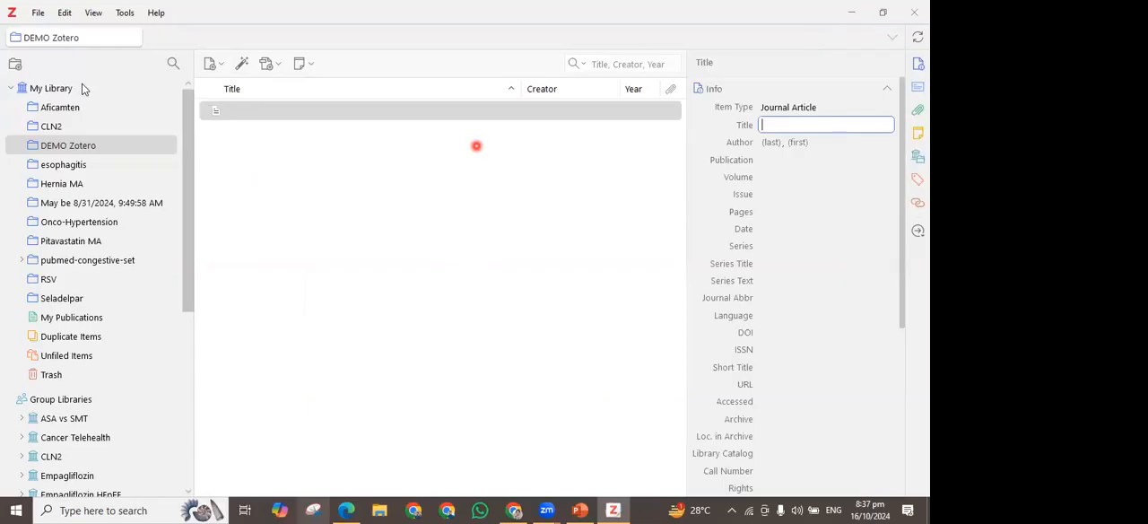
Look over the blank article's item type, title, author, publication, volume and issue fields
left_click(809, 122)
left_click(777, 141)
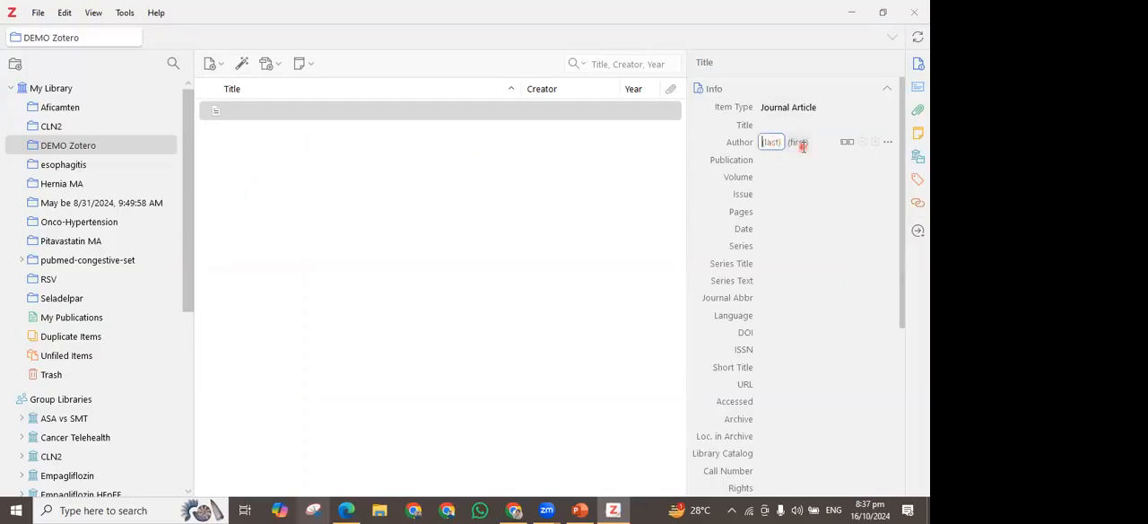
left_click(788, 109)
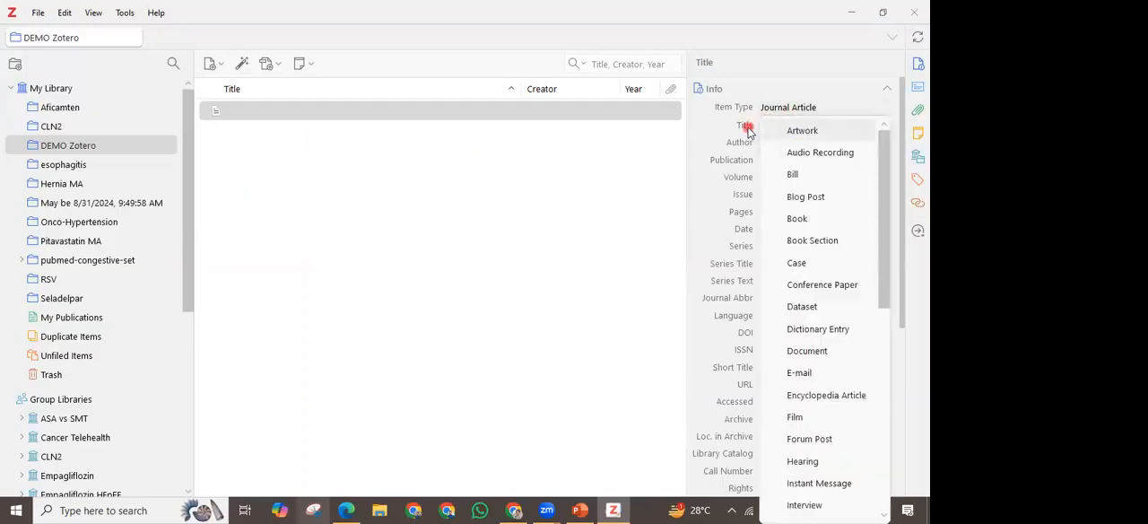
left_click(761, 125)
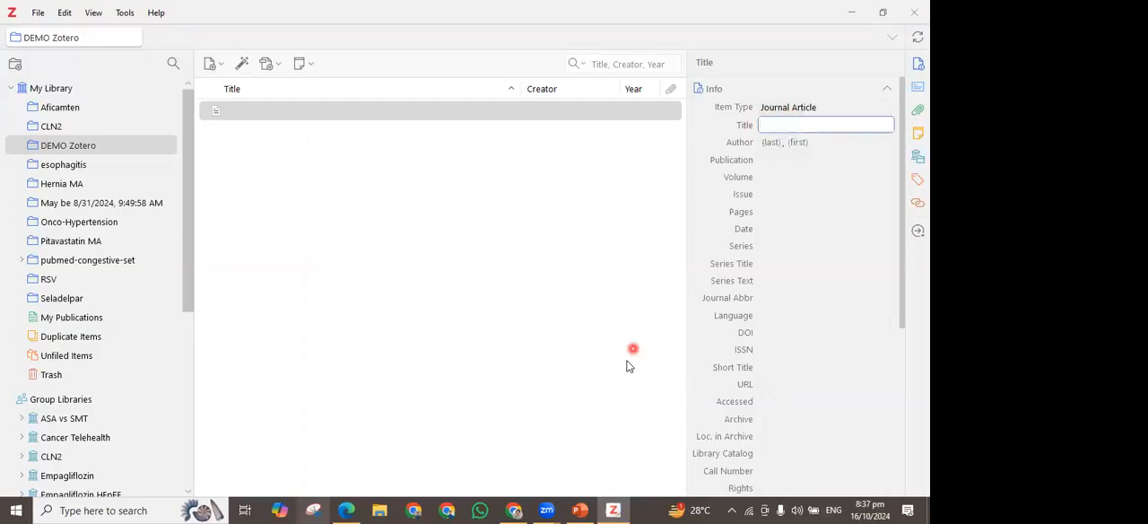
left_click(790, 160)
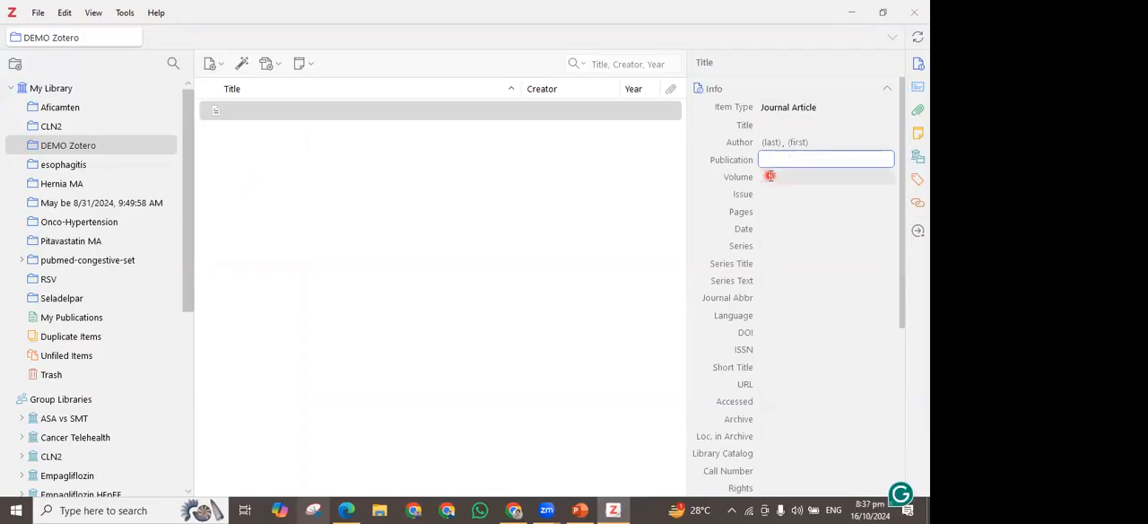
left_click(769, 179)
left_click(774, 195)
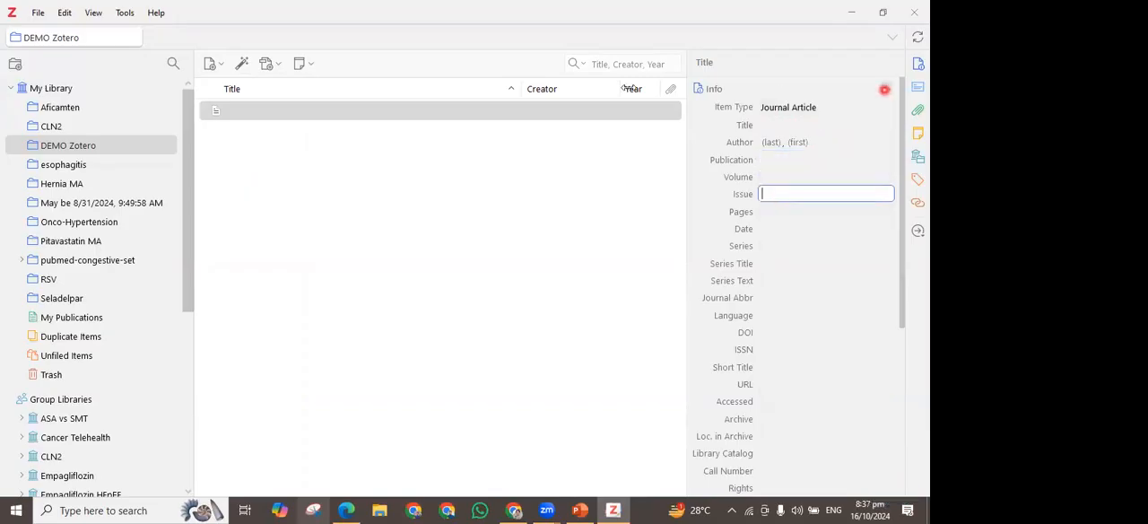
Move the blank journal article from the DEMO Zotero collection to the trash
right_click(382, 114)
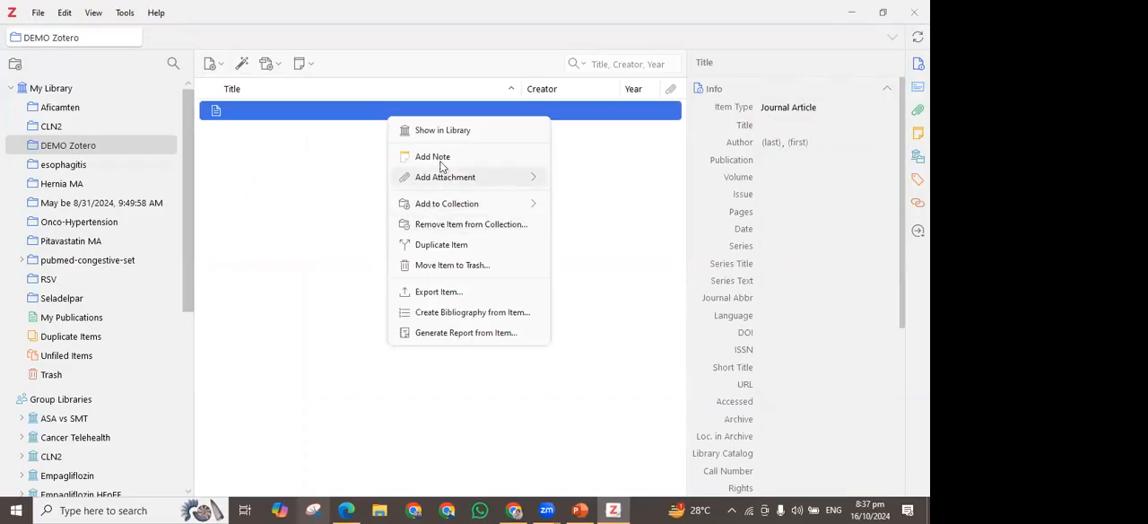
left_click(465, 265)
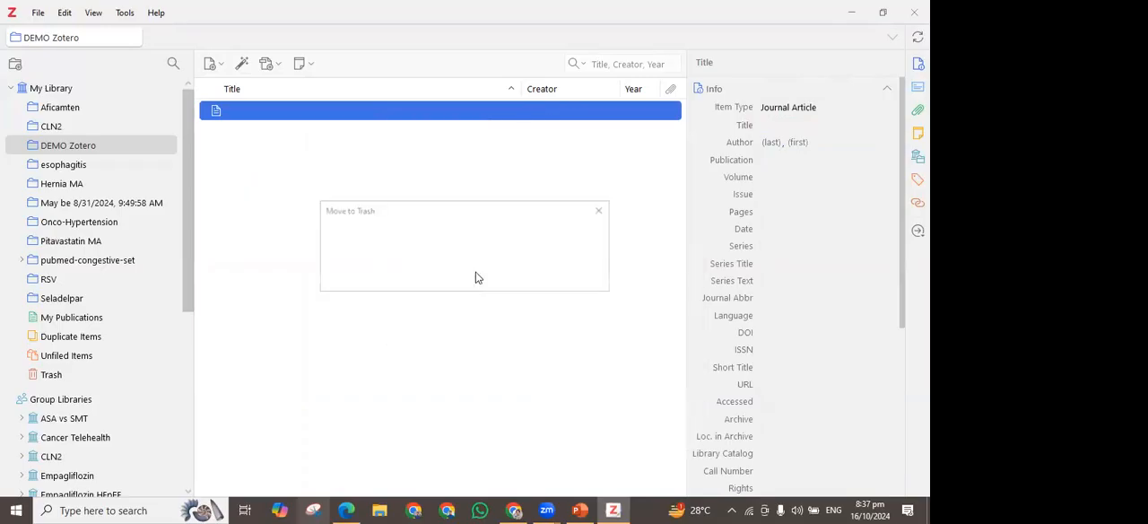
left_click(507, 273)
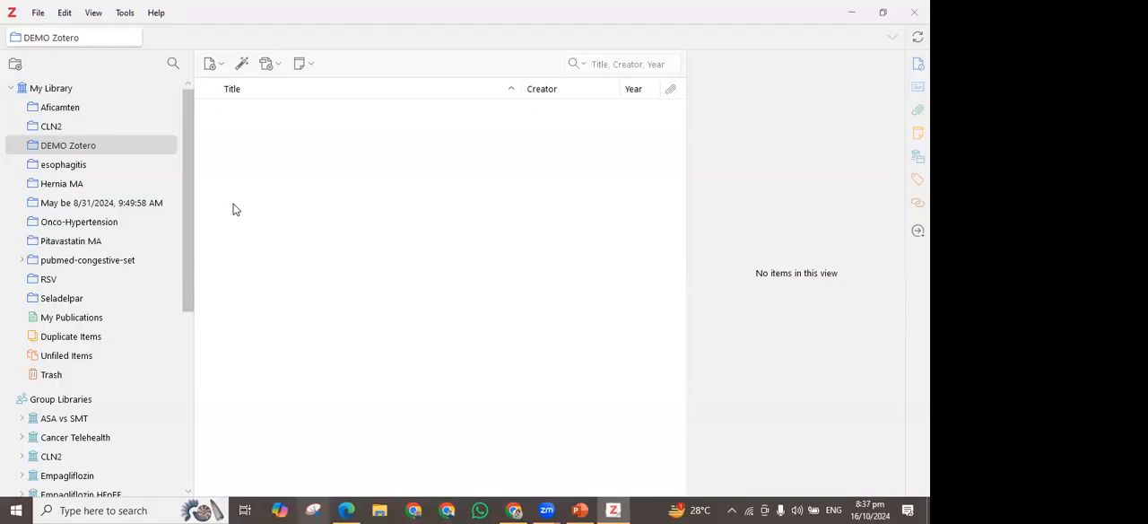
Review the item types for manual entry again and open the field for adding items by identifier
left_click(218, 64)
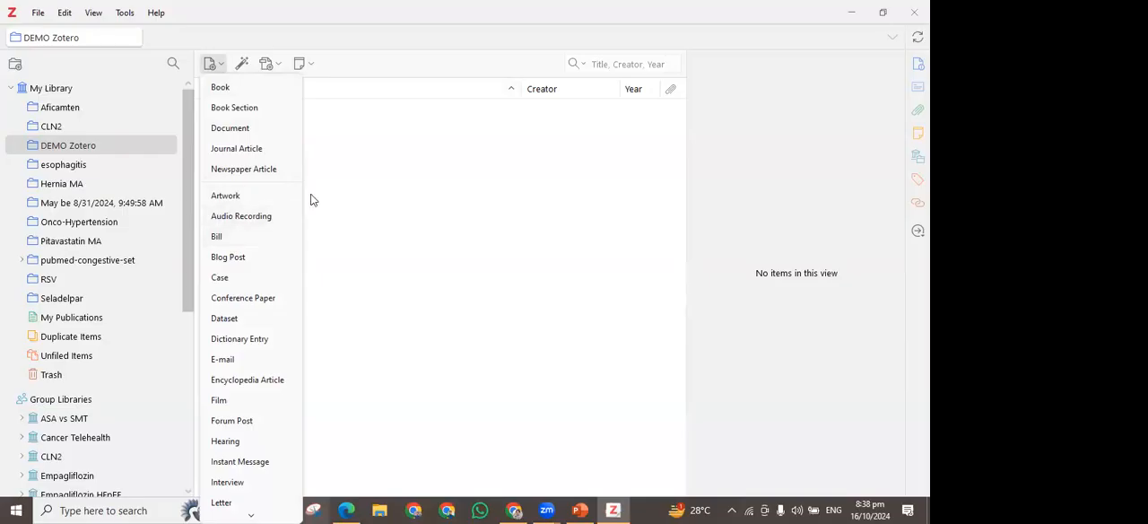
left_click(368, 188)
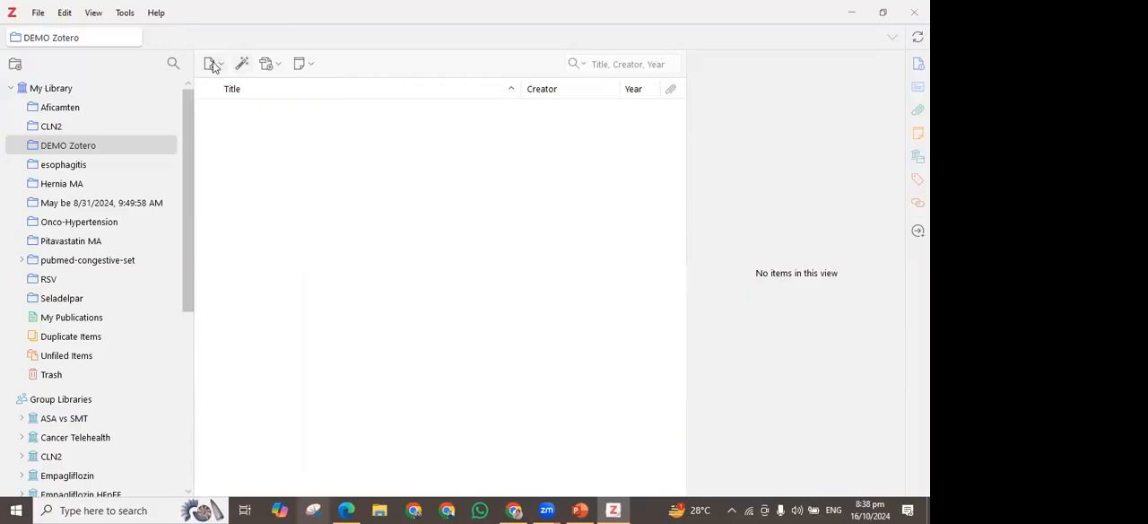
left_click(223, 69)
left_click(224, 69)
left_click(240, 67)
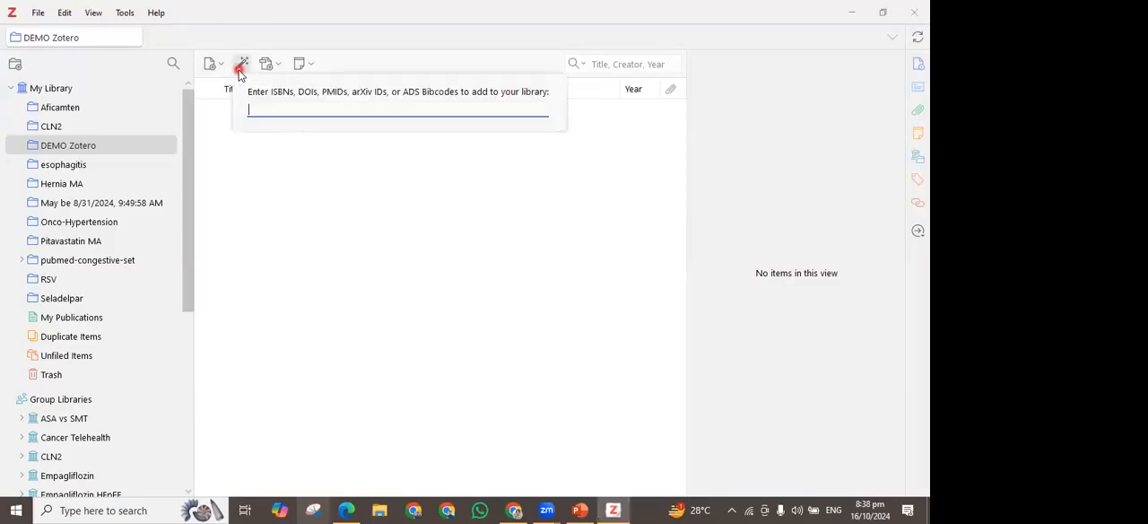
left_click(253, 108)
Switch to Chrome and open PubMed at pubmed.ncbi.nlm.nih.gov in place of the Zotero download page
left_click(510, 509)
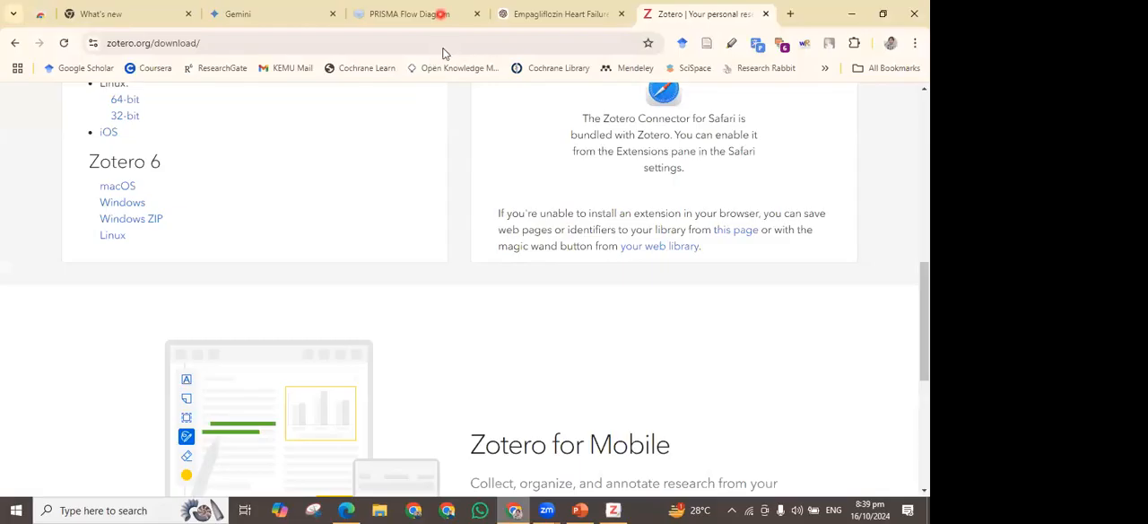
left_click(443, 51)
key("BackSpace")
type("pubmed.ncbi.nlm.nih.gov")
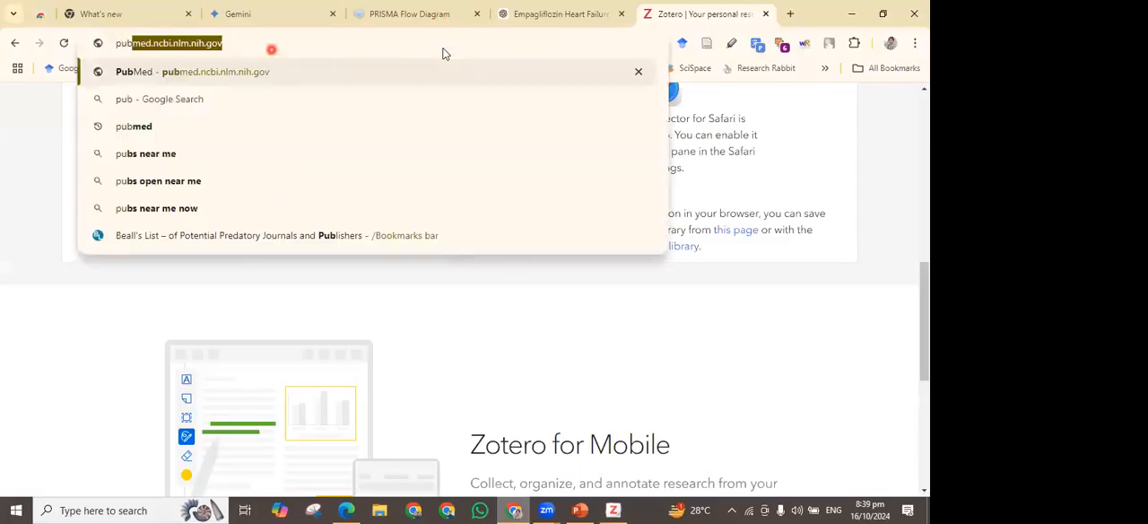
key("Return")
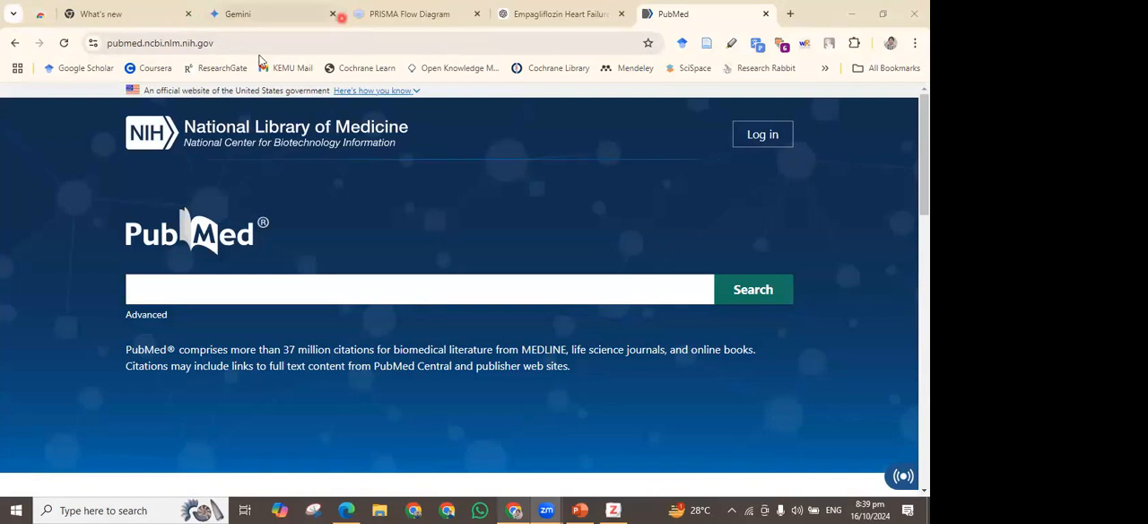
Search PubMed for "sglt2 inhibitor"
left_click(318, 281)
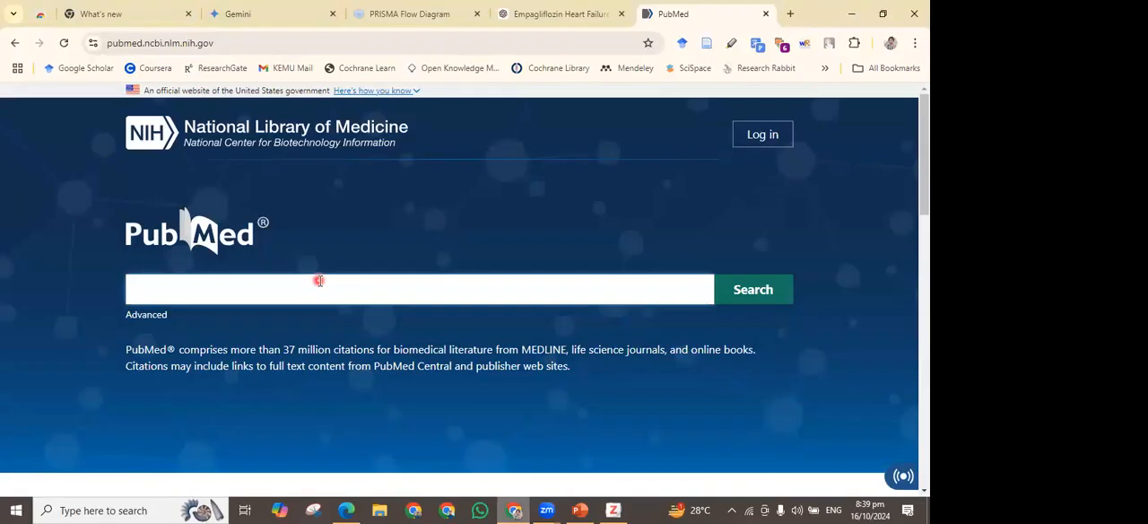
type("SGL")
key("Down")
key("Down")
key("Return")
left_click(743, 291)
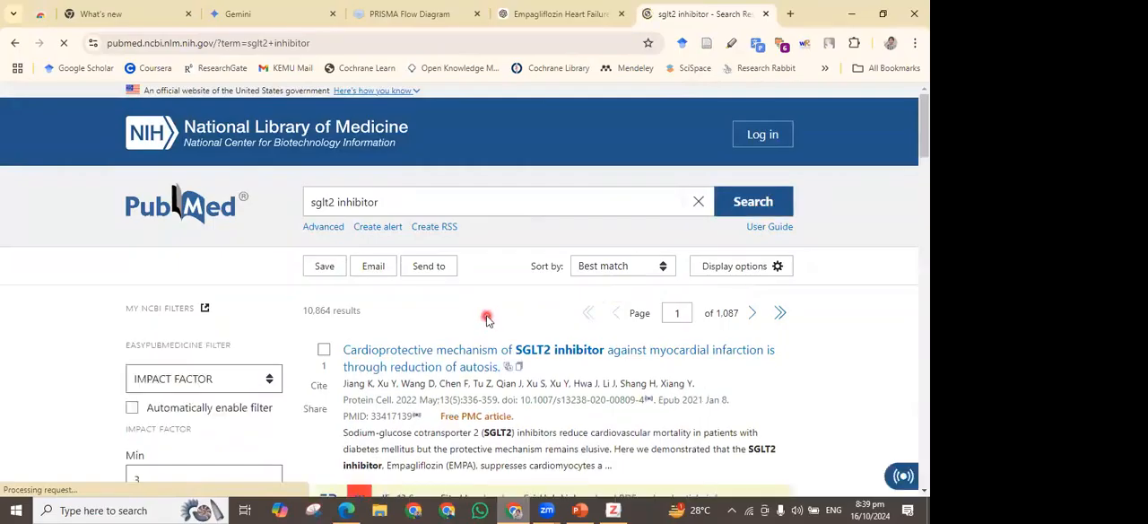
Browse the search results and open the article "Cardioprotective mechanism of SGLT2 inhibitor against myocardial infarction is through reduction of autosis"
scroll(493, 312, "down", 1)
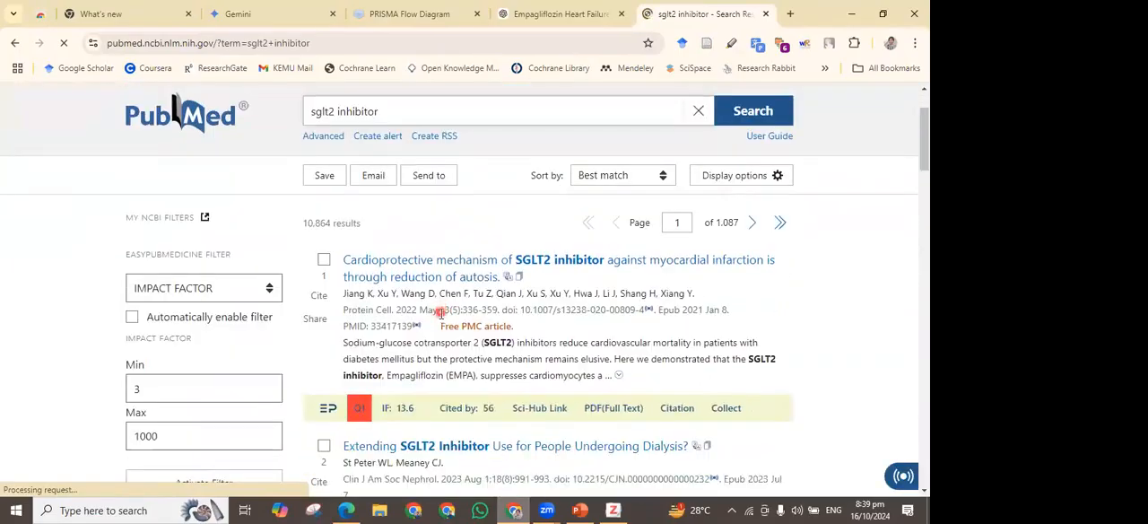
scroll(441, 312, "down", 4)
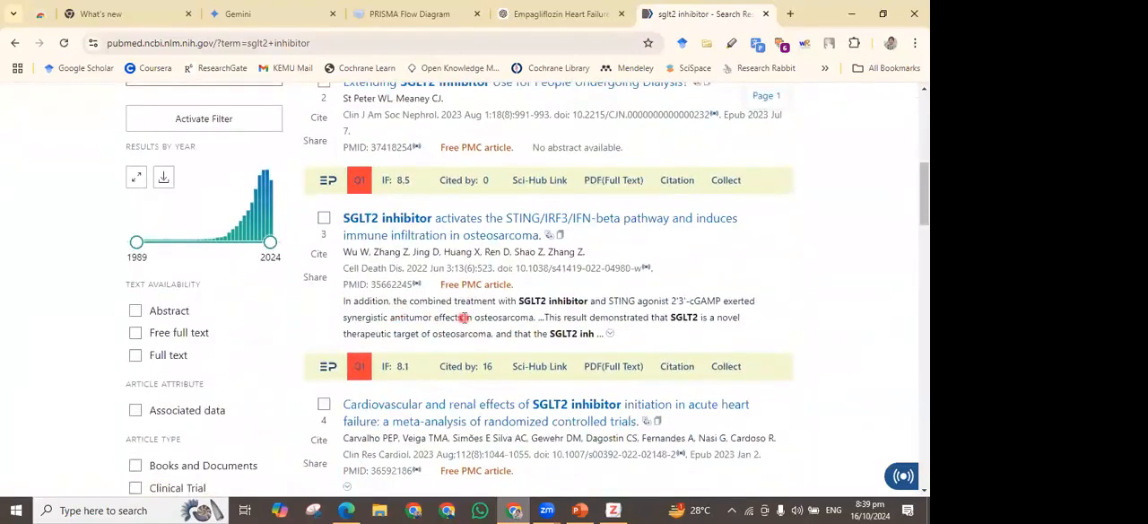
scroll(464, 316, "up", 4)
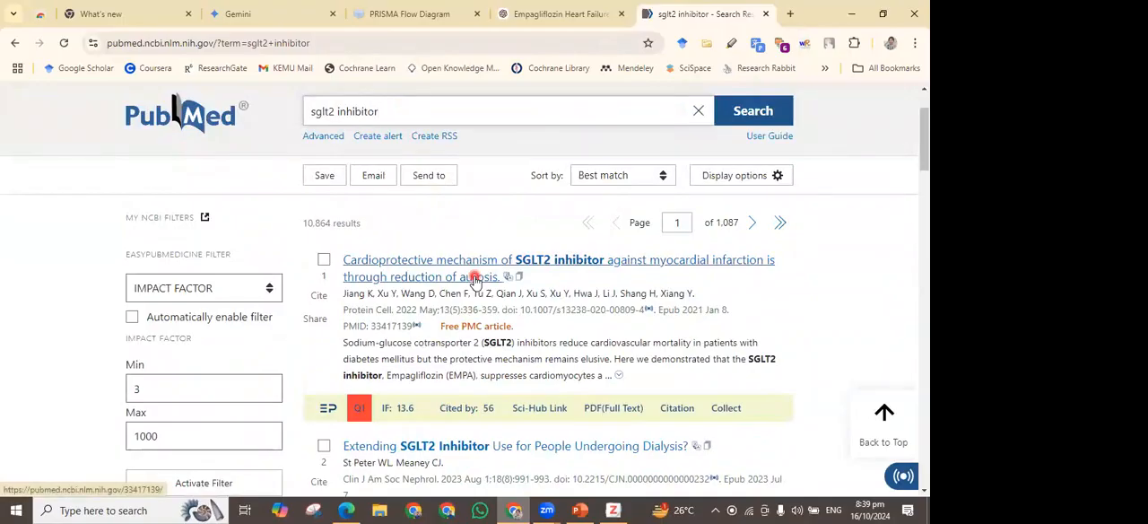
left_click(475, 278)
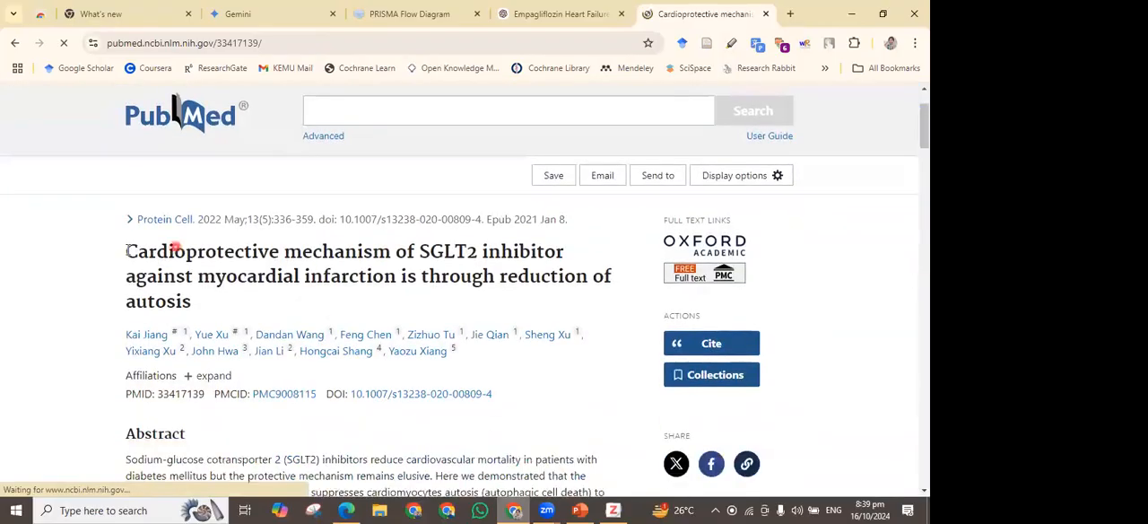
Examine the article's title and its PMID, PMCID and DOI identifiers on the PubMed page
left_click_drag(127, 251, 221, 316)
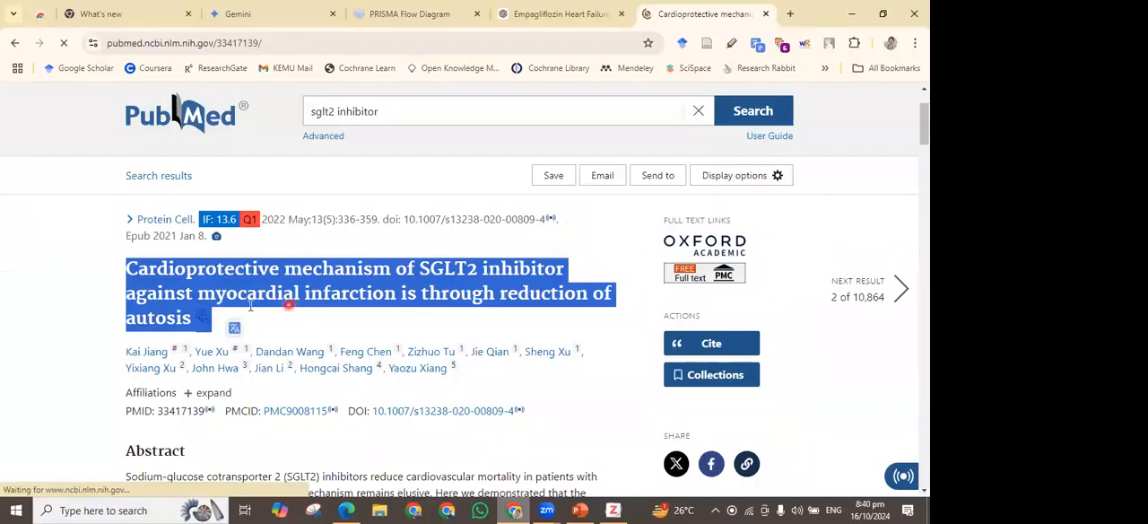
left_click(254, 306)
scroll(254, 306, "down", 1)
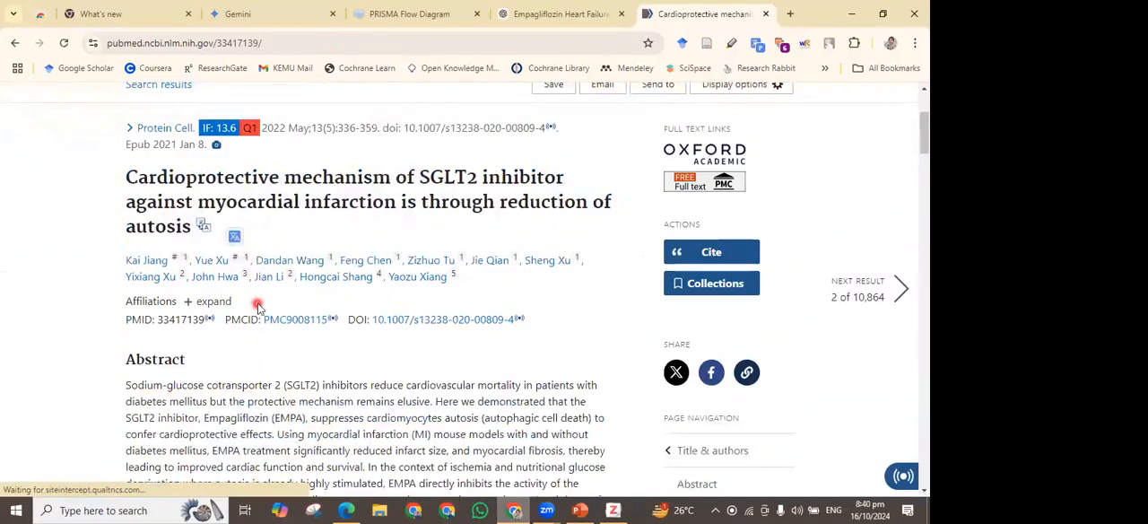
scroll(256, 305, "up", 1)
scroll(309, 334, "down", 1)
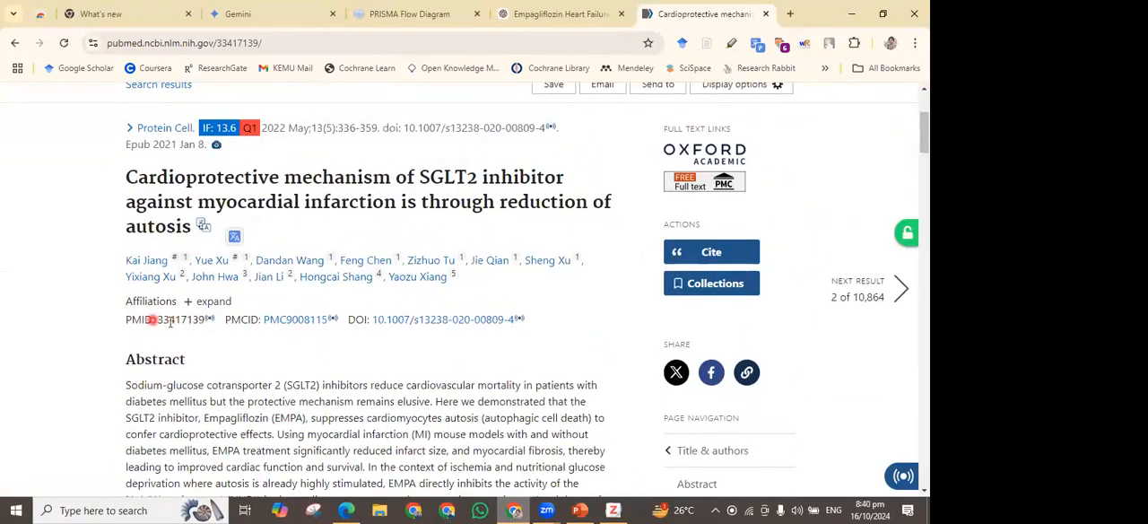
left_click_drag(157, 319, 205, 321)
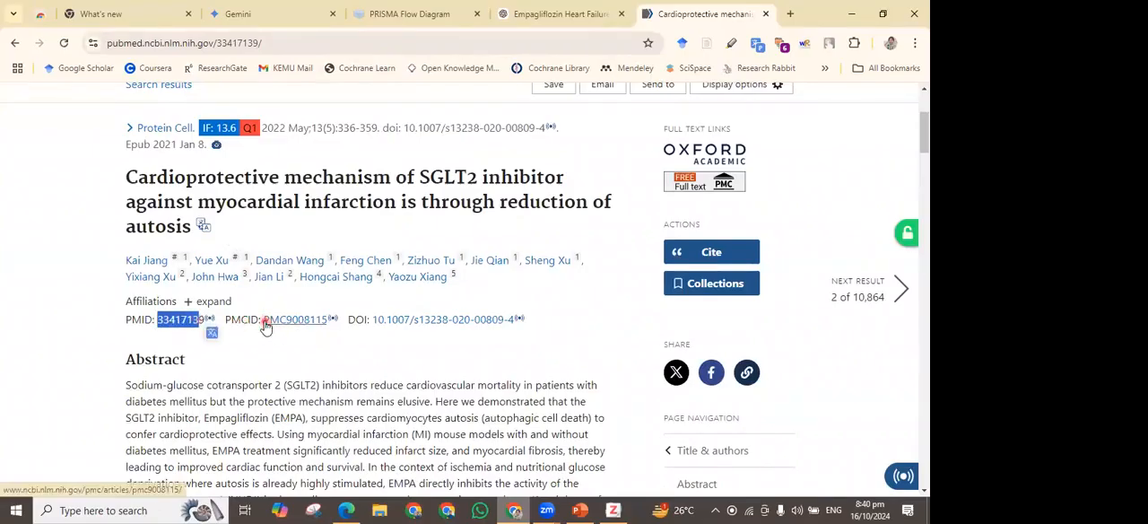
left_click(375, 330)
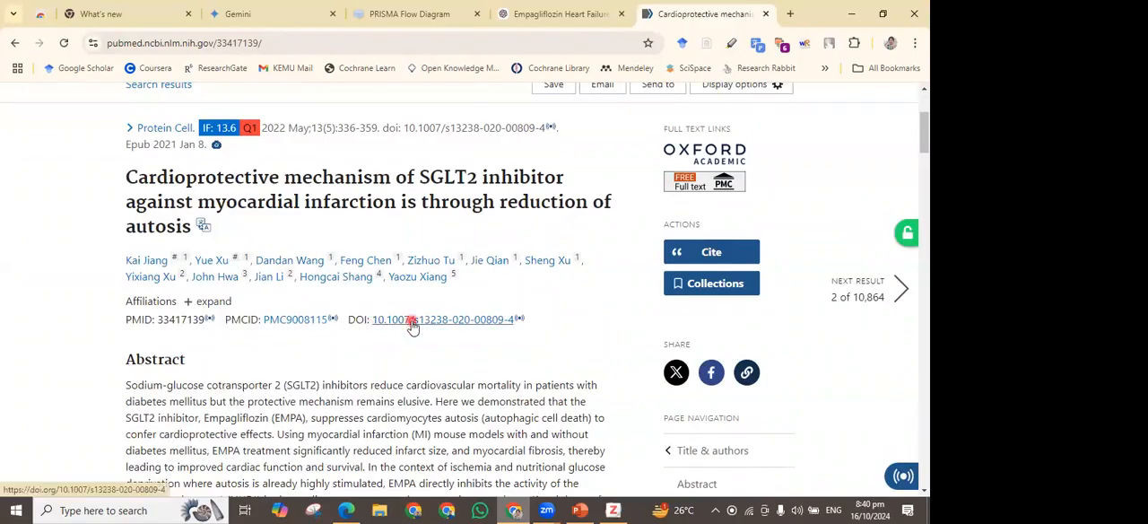
right_click(413, 325)
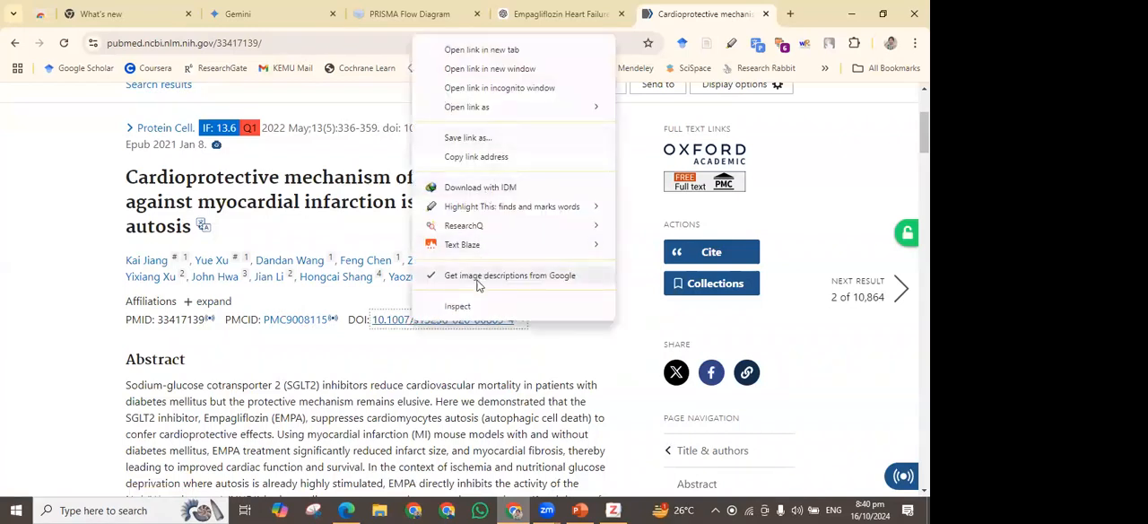
left_click(476, 157)
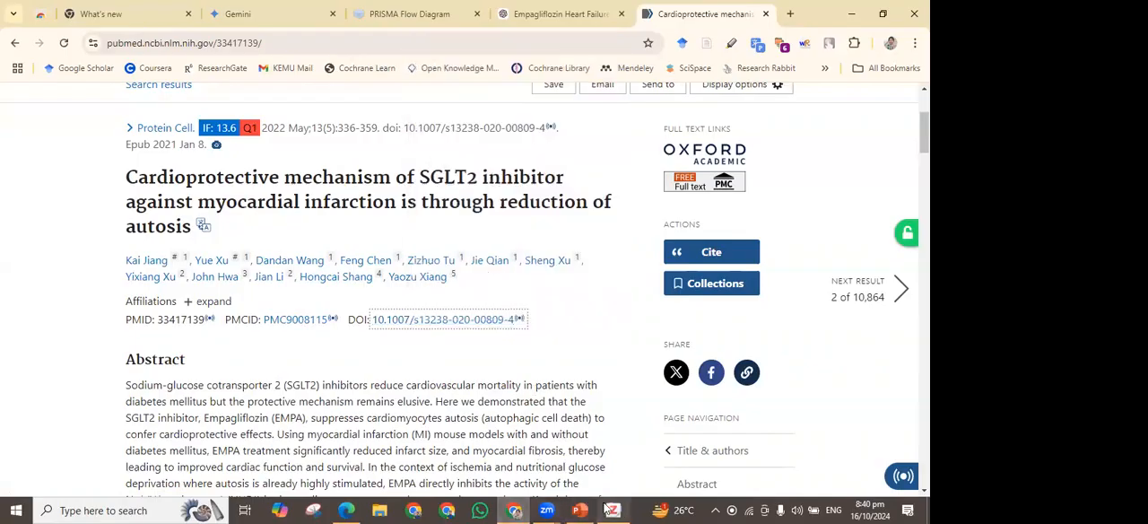
left_click(614, 510)
left_click(241, 63)
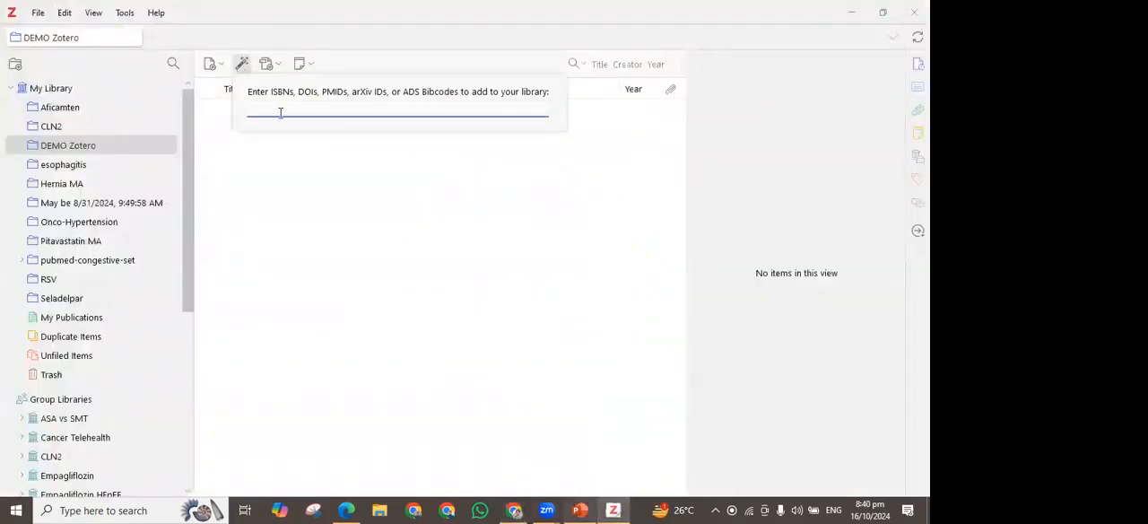
key("ctrl+v")
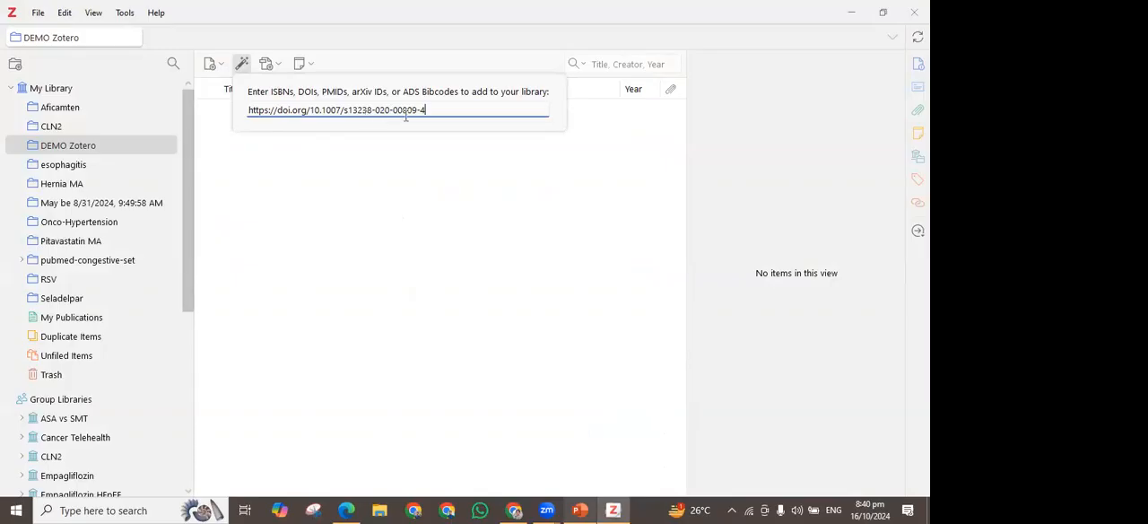
key("Return")
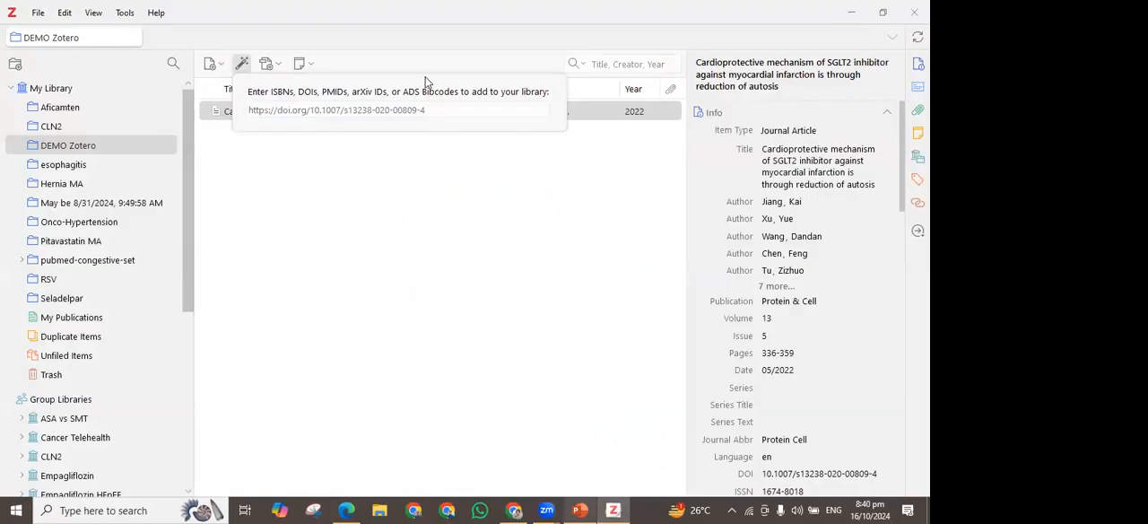
left_click(498, 175)
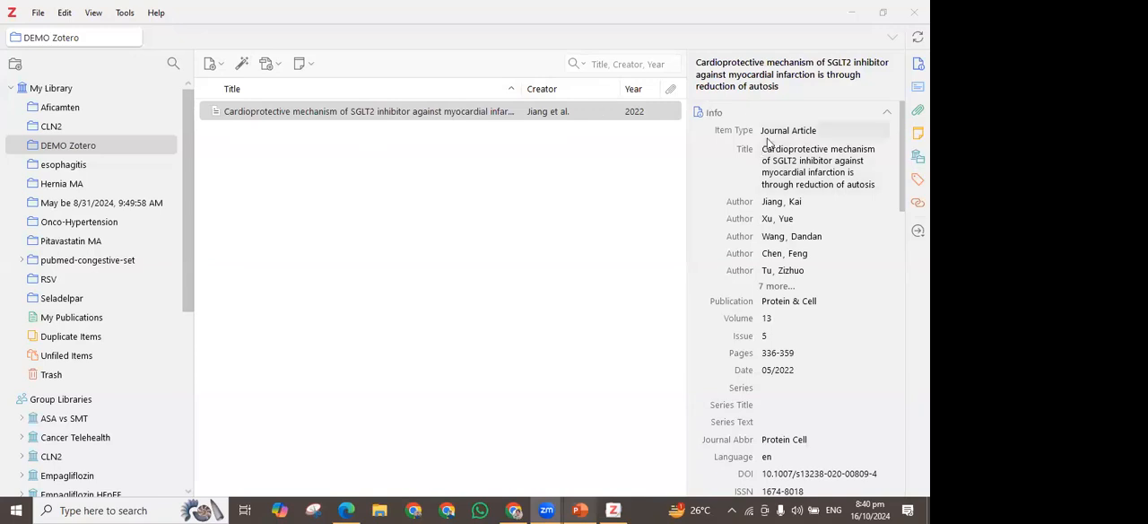
Look through the imported article's bibliographic fields, abstract, attachments, notes, collections and tags
scroll(784, 154, "down", 1)
scroll(786, 157, "down", 2)
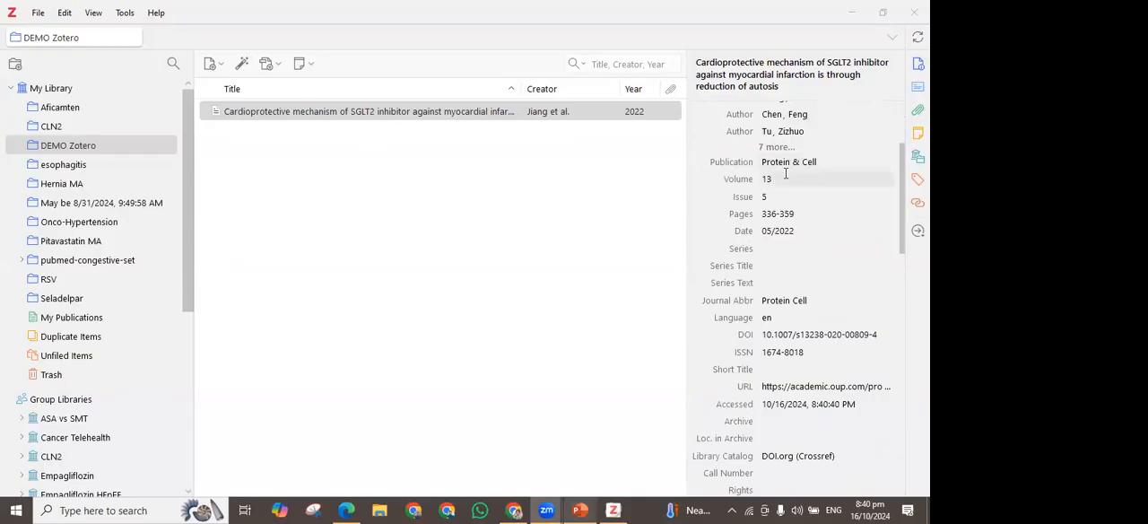
scroll(767, 204, "down", 2)
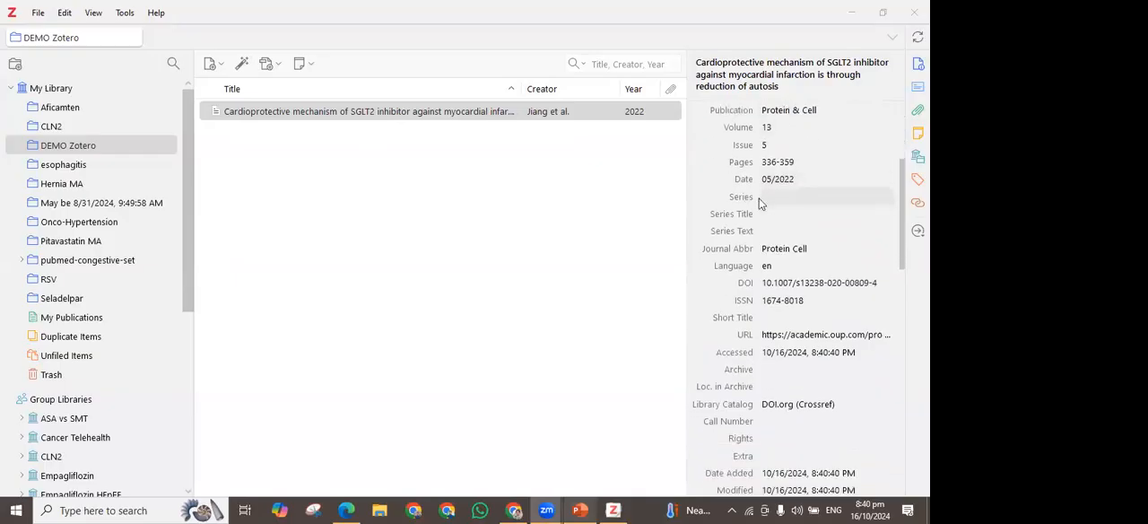
scroll(782, 220, "down", 3)
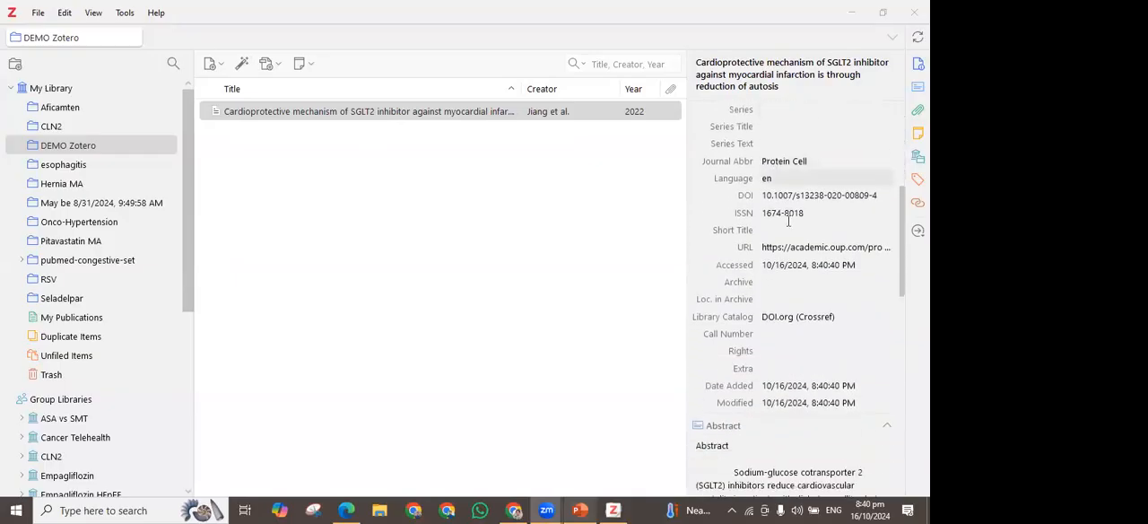
scroll(791, 232, "down", 9)
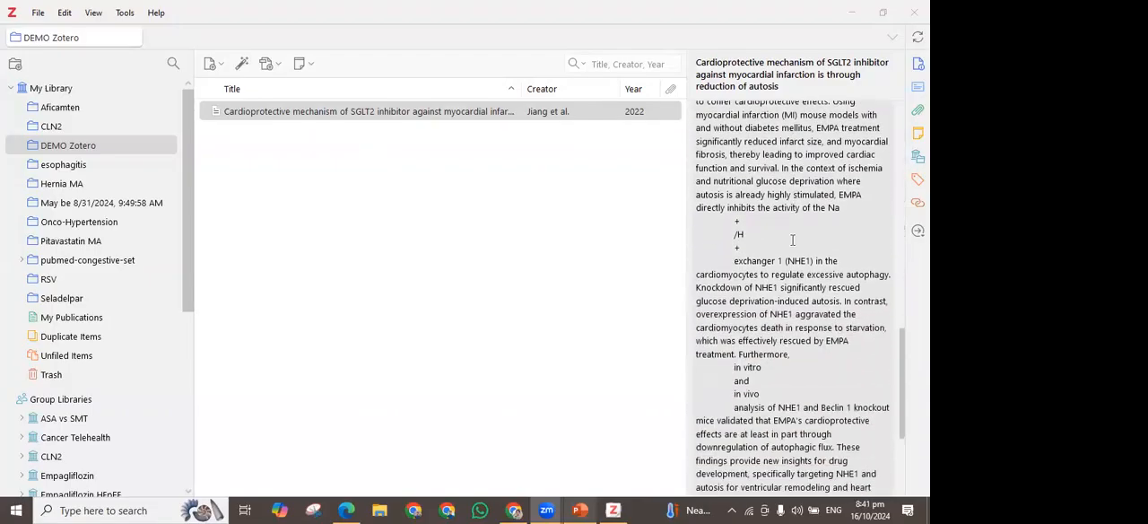
scroll(793, 239, "down", 4)
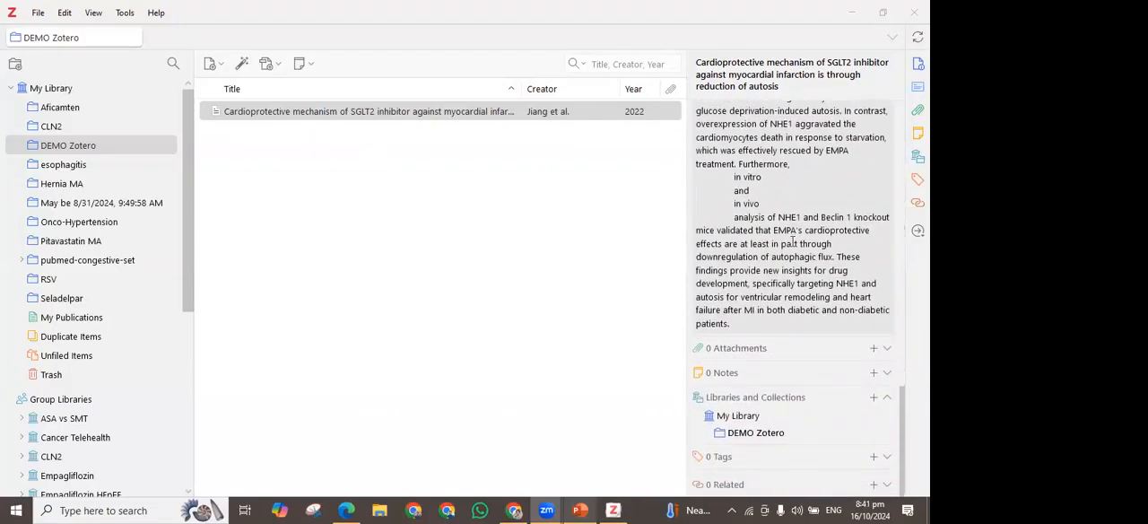
scroll(793, 241, "up", 14)
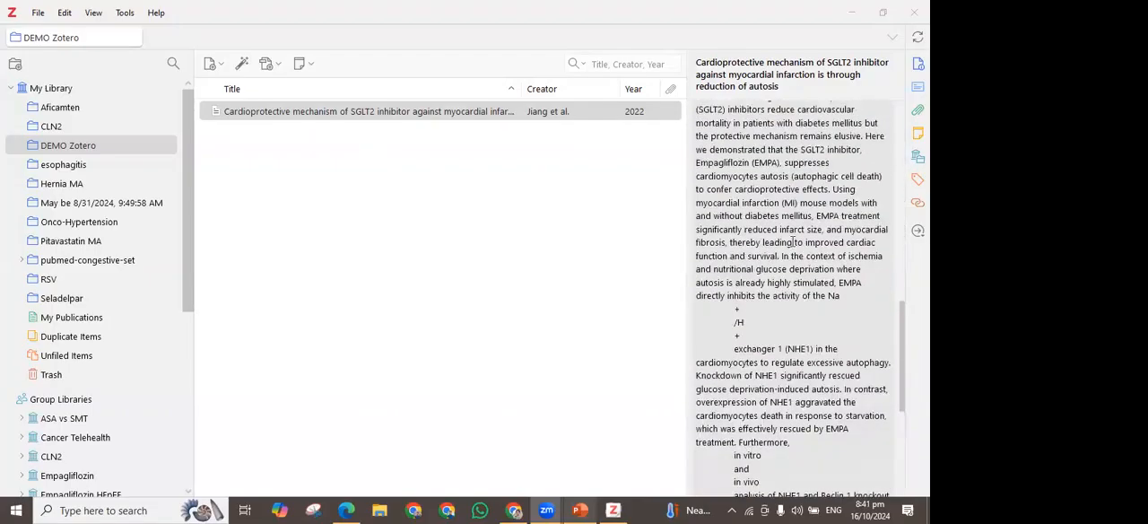
Find the full text of the SGLT2 inhibitor article and close the progress window
right_click(506, 121)
left_click(541, 242)
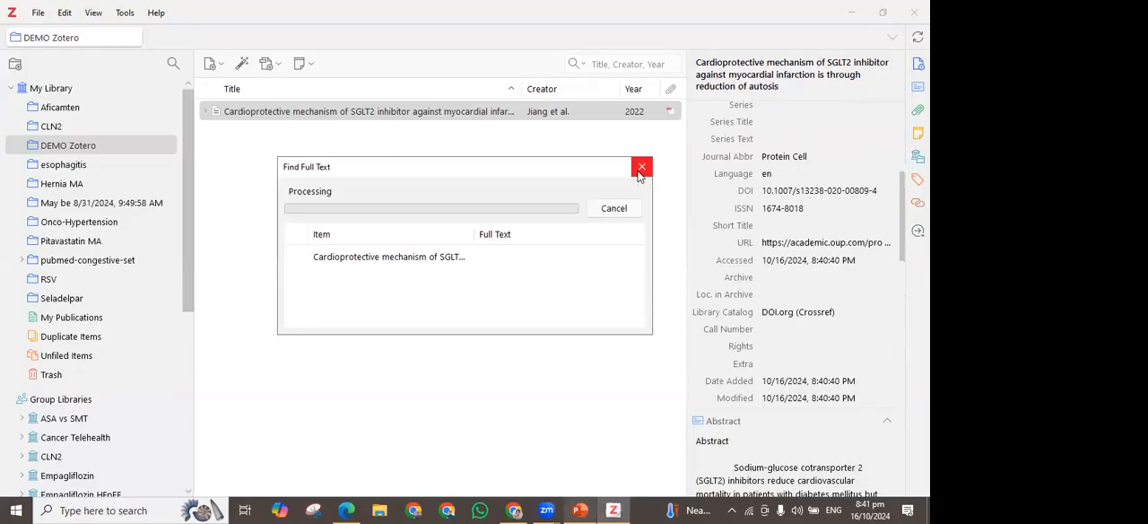
left_click(639, 173)
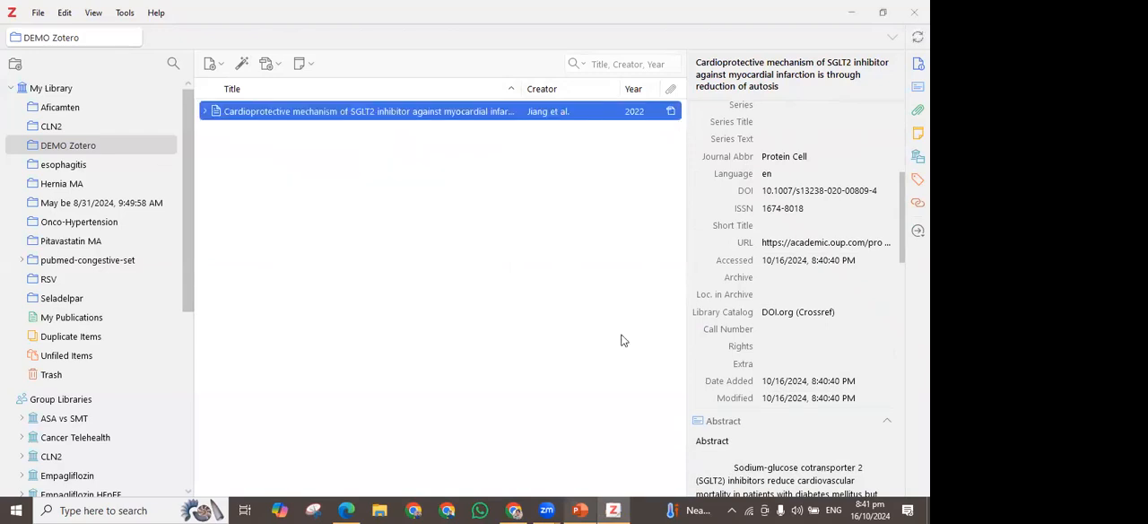
Open the article's attached PDF, skim its first pages and return to the DEMO Zotero collection
left_click(673, 112)
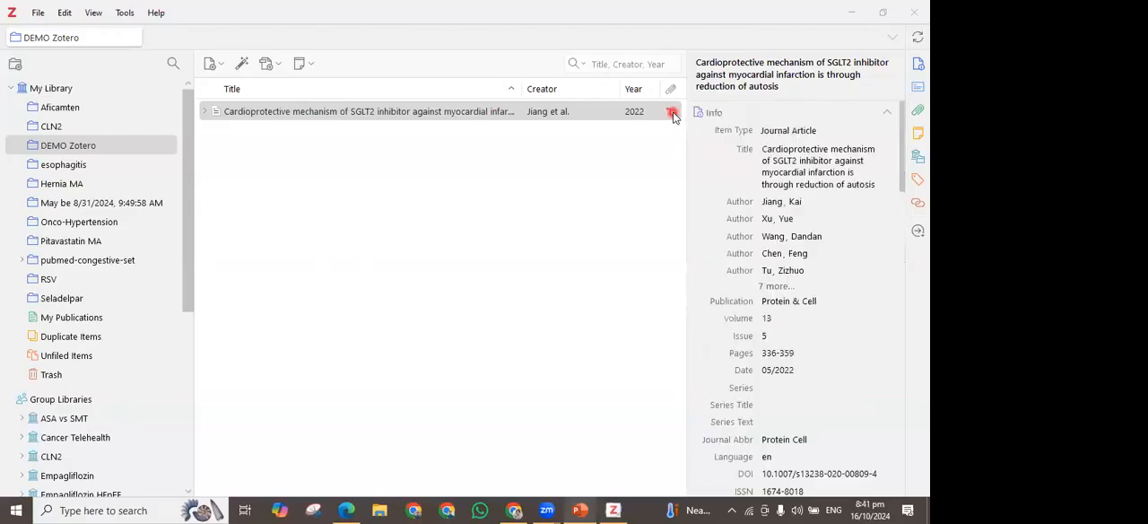
left_click(672, 113)
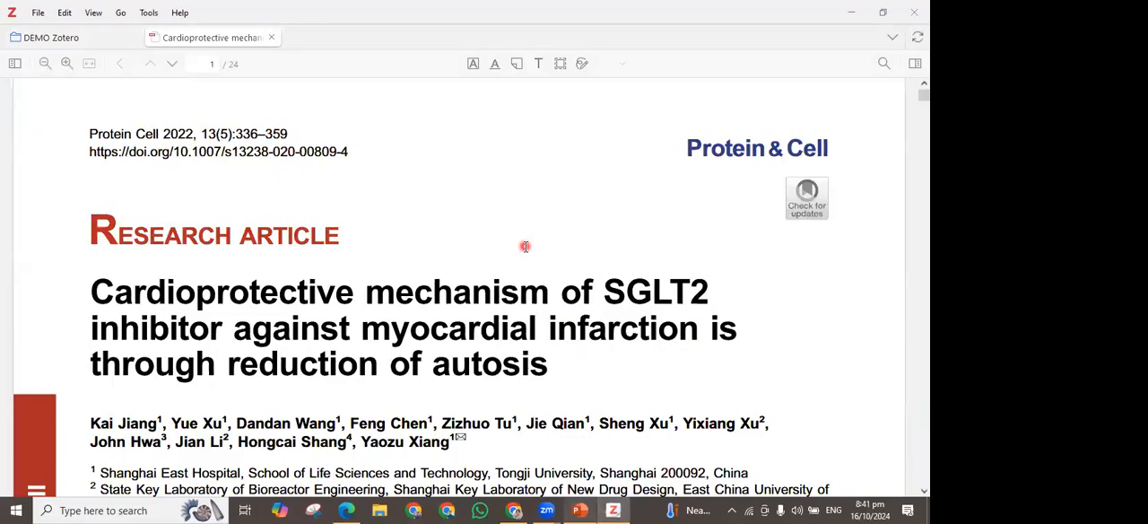
scroll(458, 280, "down", 5)
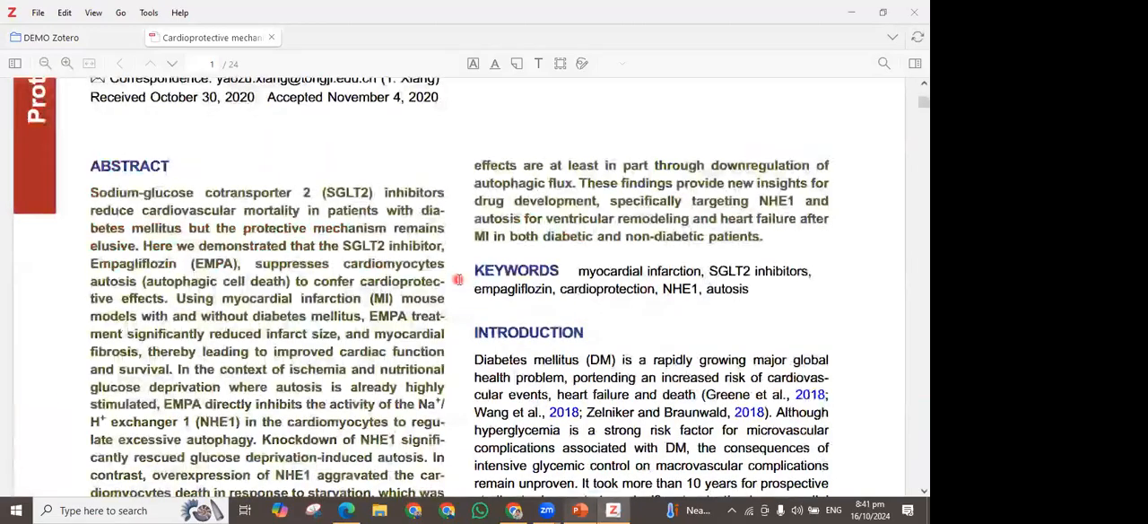
scroll(312, 330, "down", 10)
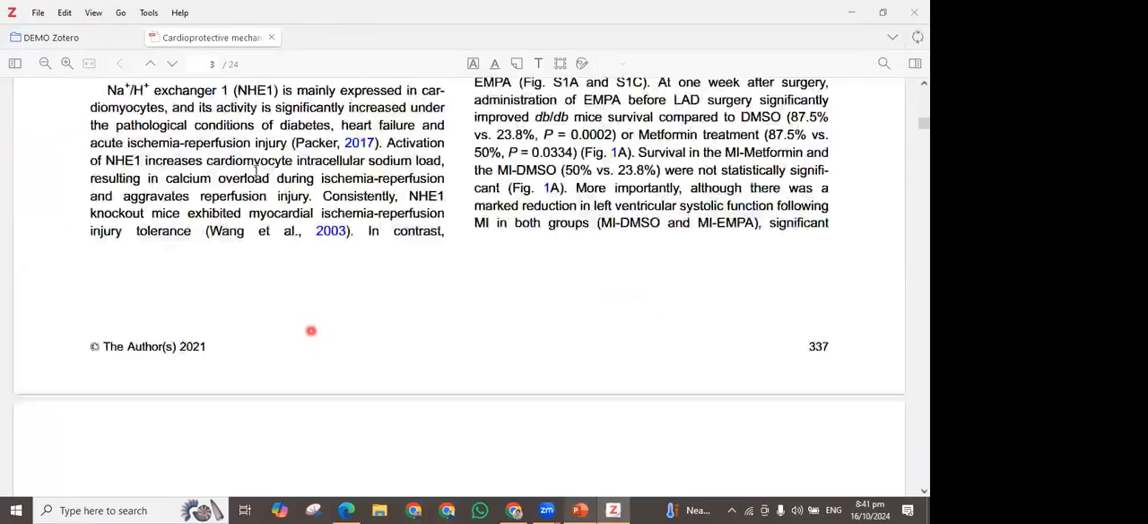
scroll(311, 331, "up", 3)
scroll(311, 331, "up", 4)
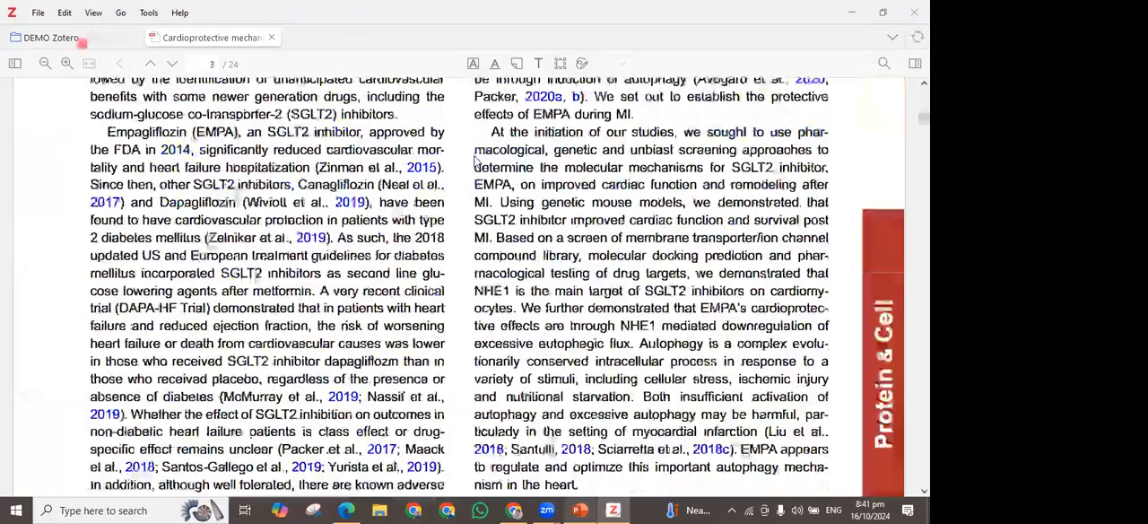
left_click(82, 42)
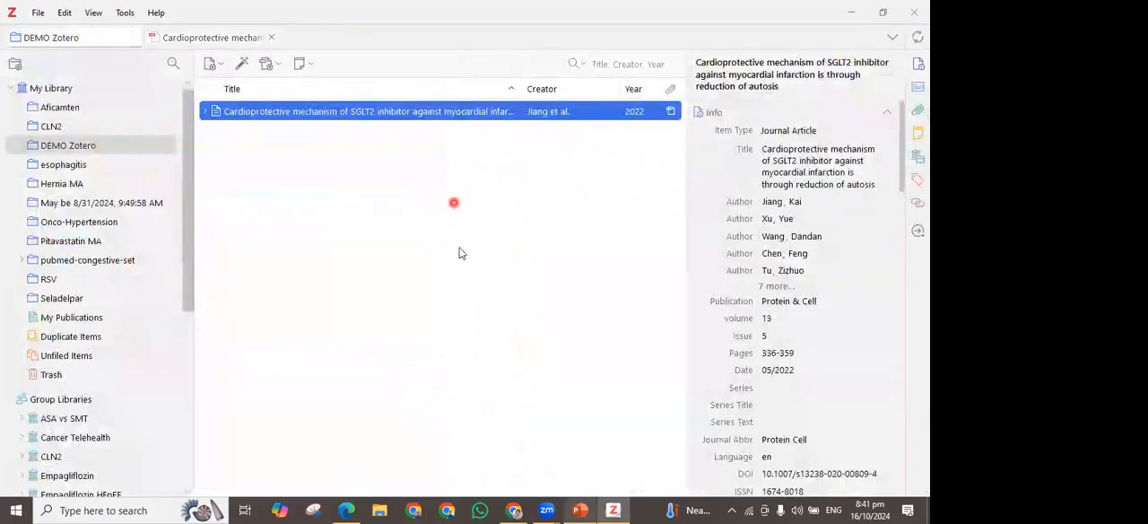
Copy the article's PMID from the PubMed page in Chrome and submit 33417139 to Zotero's add-by-identifier field
left_click(514, 510)
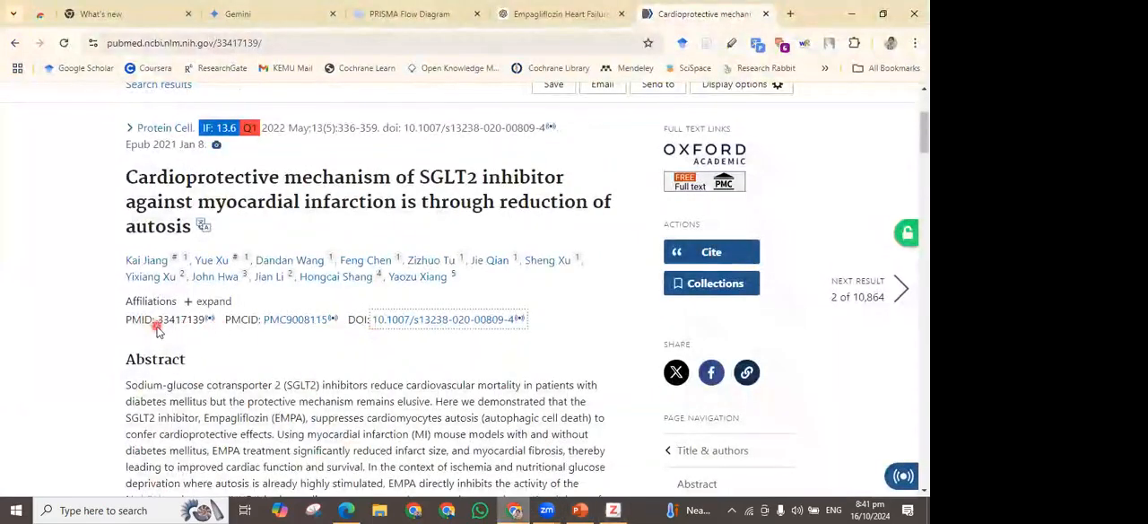
left_click_drag(158, 320, 212, 321)
key("ctrl+c")
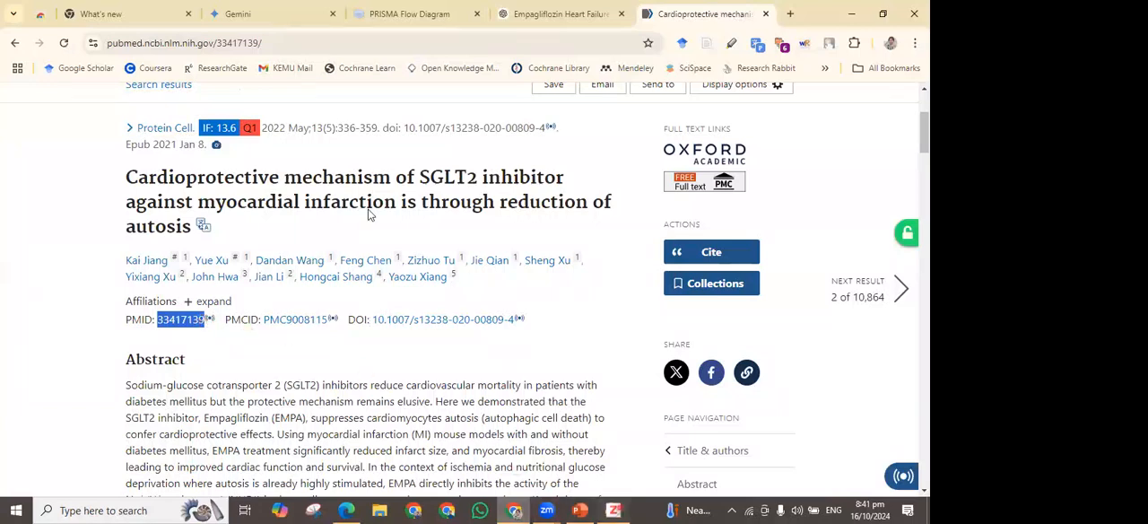
left_click(613, 511)
left_click(242, 63)
key("ctrl+v")
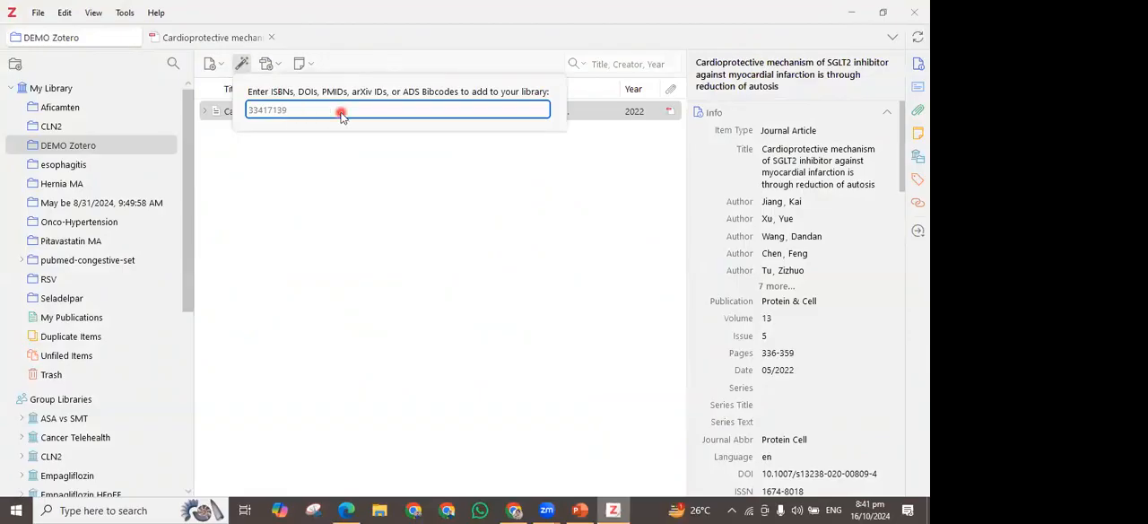
key("Return")
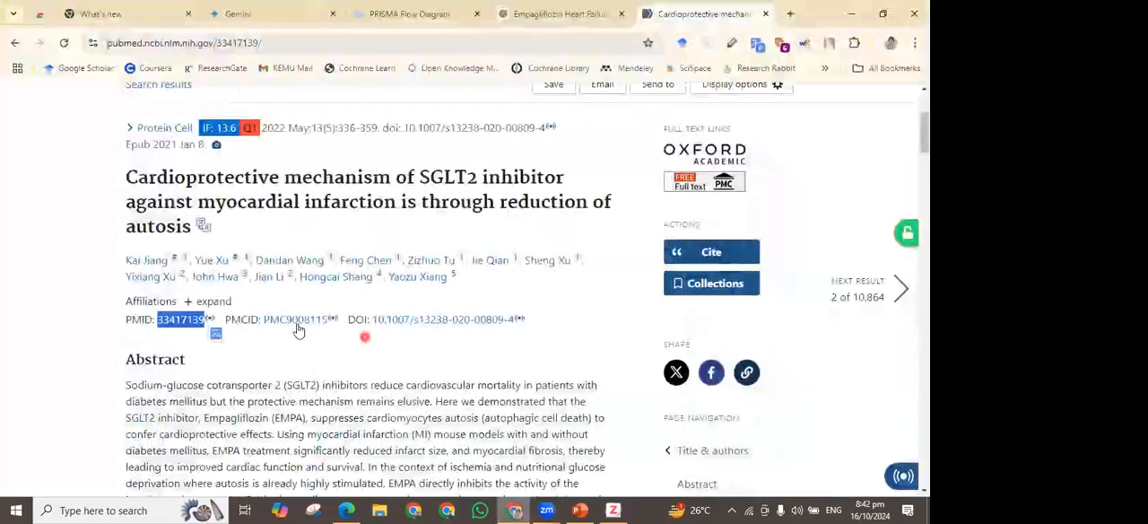
scroll(439, 358, "up", 1)
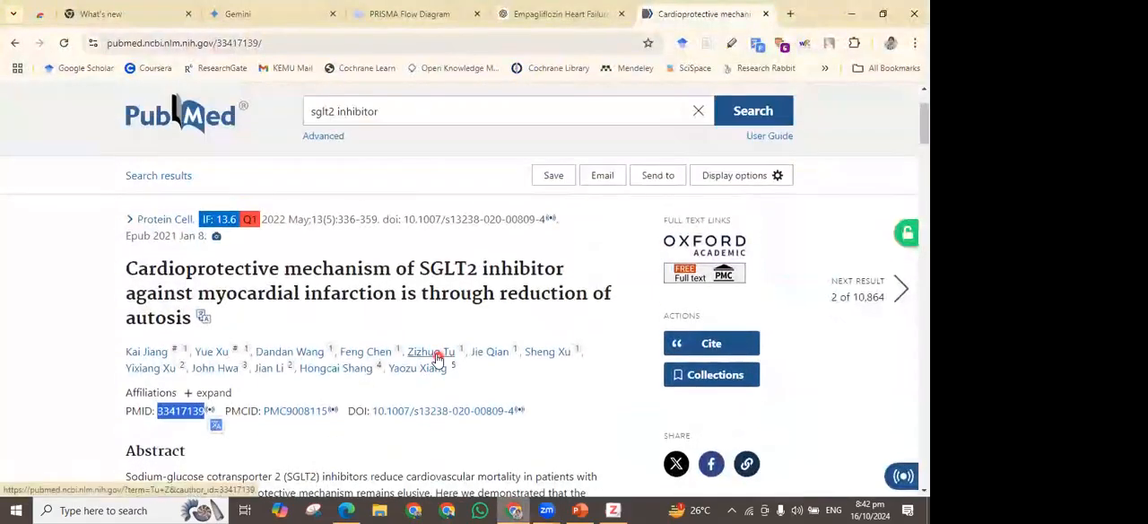
left_click(439, 399)
triple_click(439, 403)
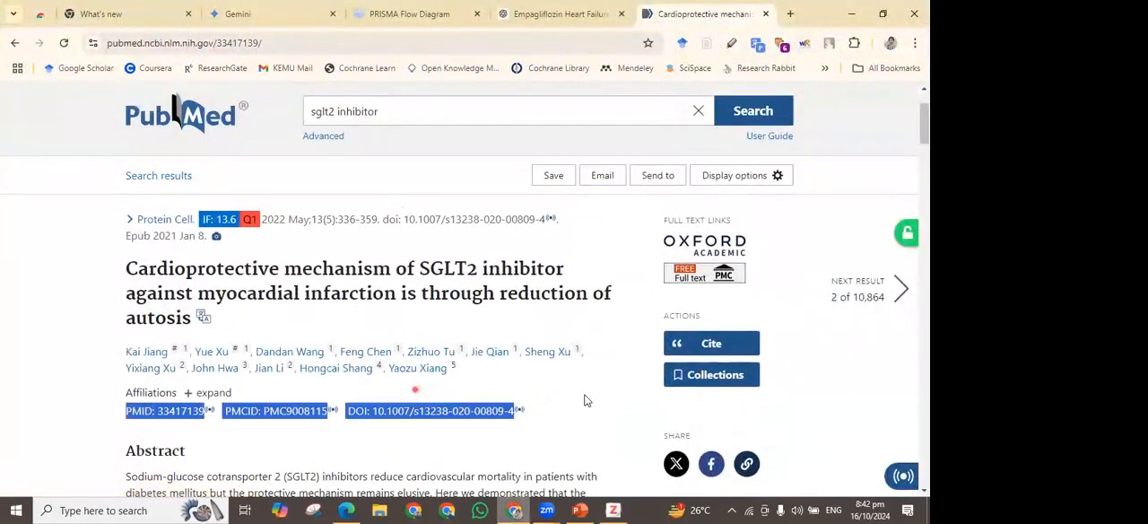
left_click(536, 412)
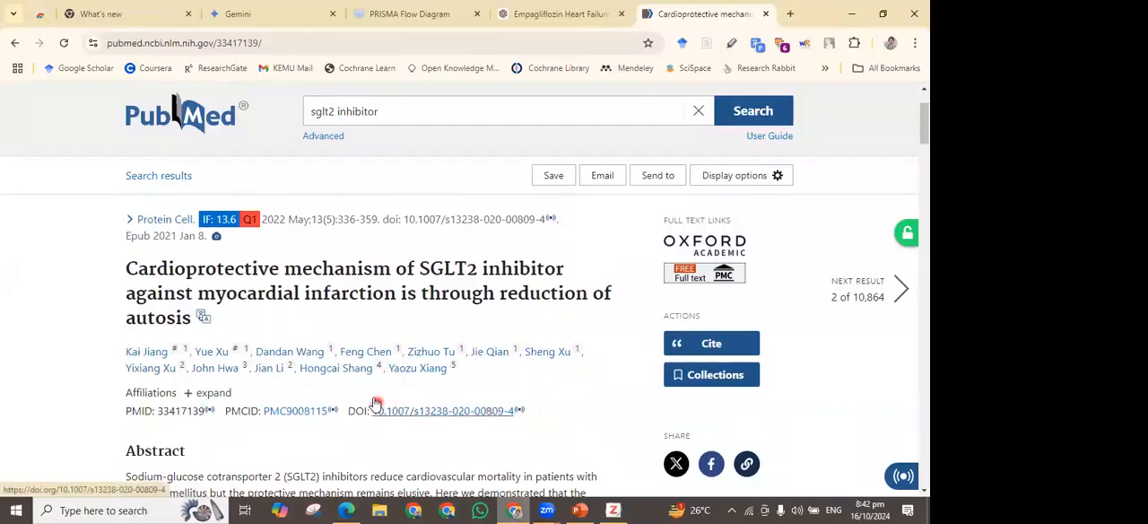
left_click_drag(373, 399, 404, 413)
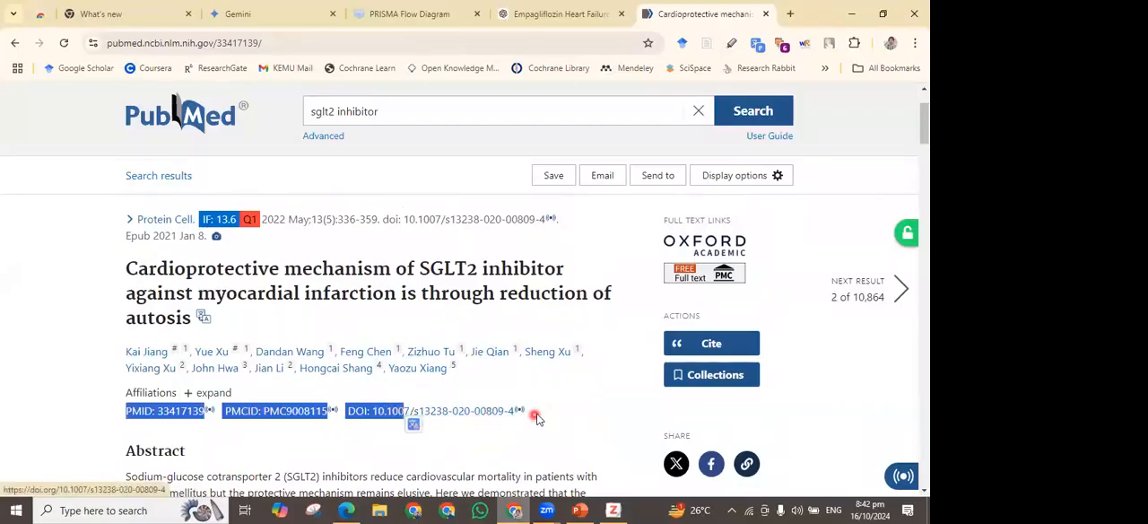
left_click_drag(514, 411, 371, 405)
key("ctrl+c")
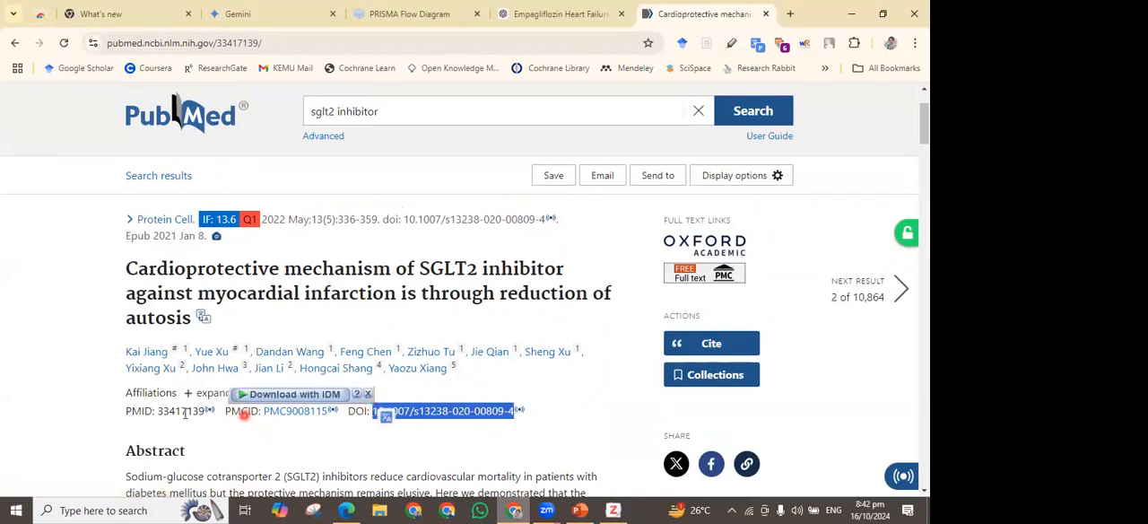
left_click(614, 511)
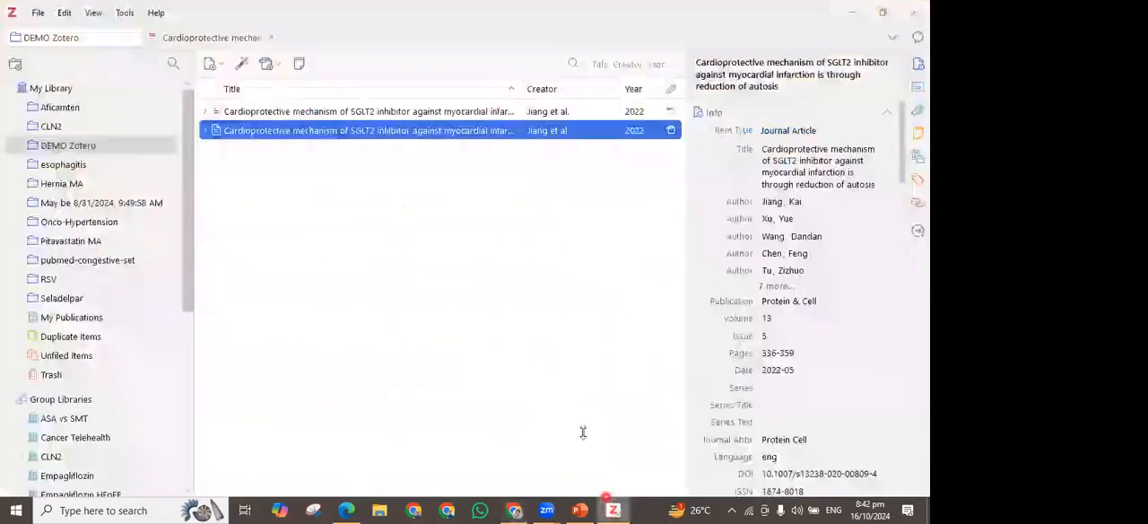
left_click(240, 70)
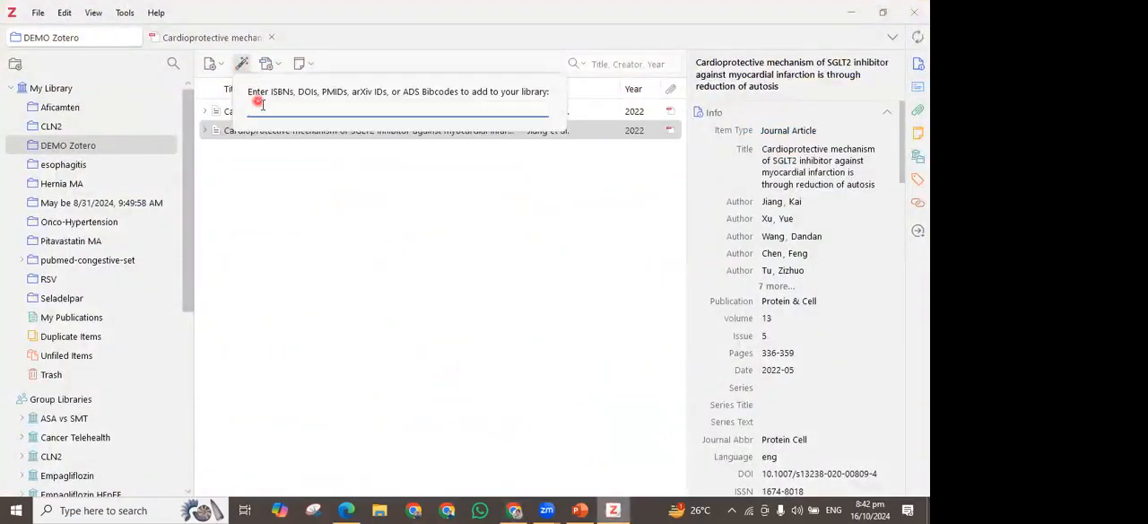
key("ctrl+v")
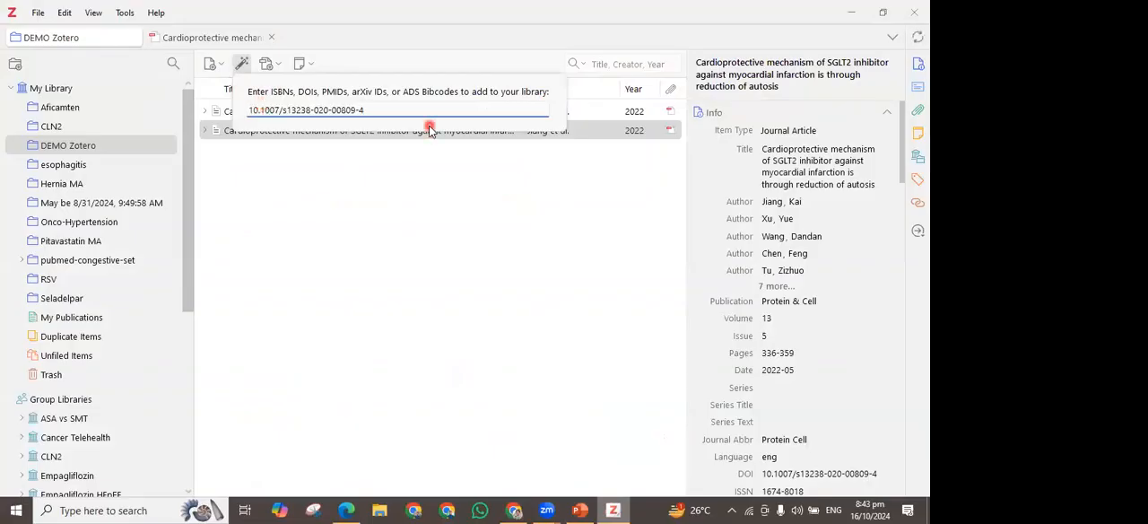
key("Return")
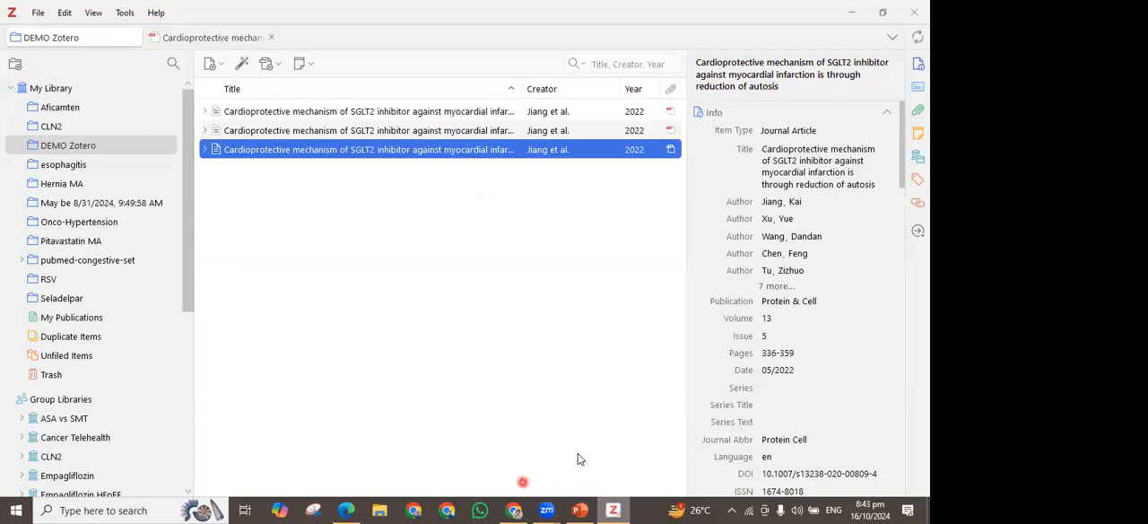
Return to the article's PubMed page in Chrome and review its PMID, PMCID and DOI line
left_click(526, 509)
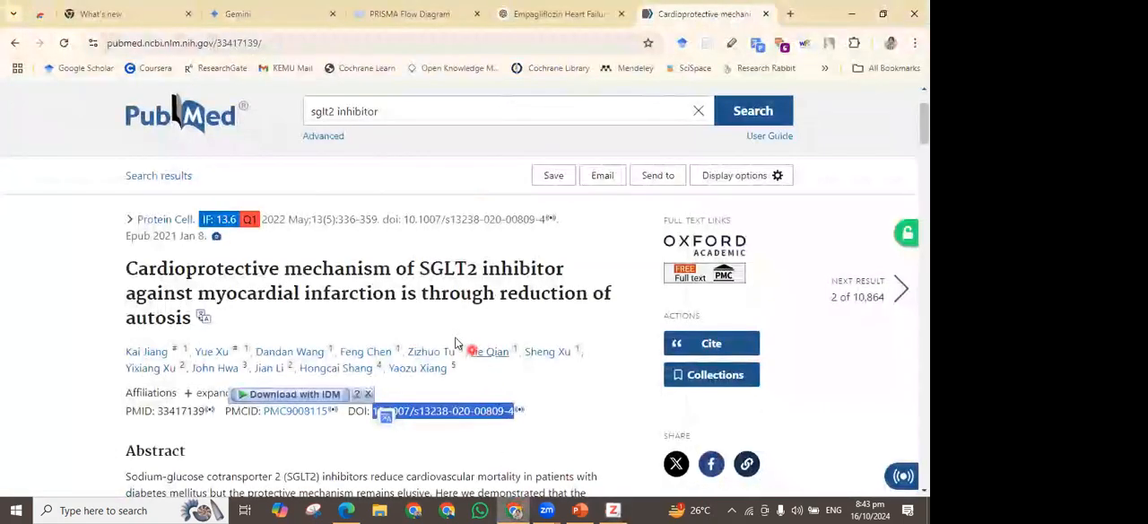
scroll(456, 341, "down", 1)
left_click(356, 376)
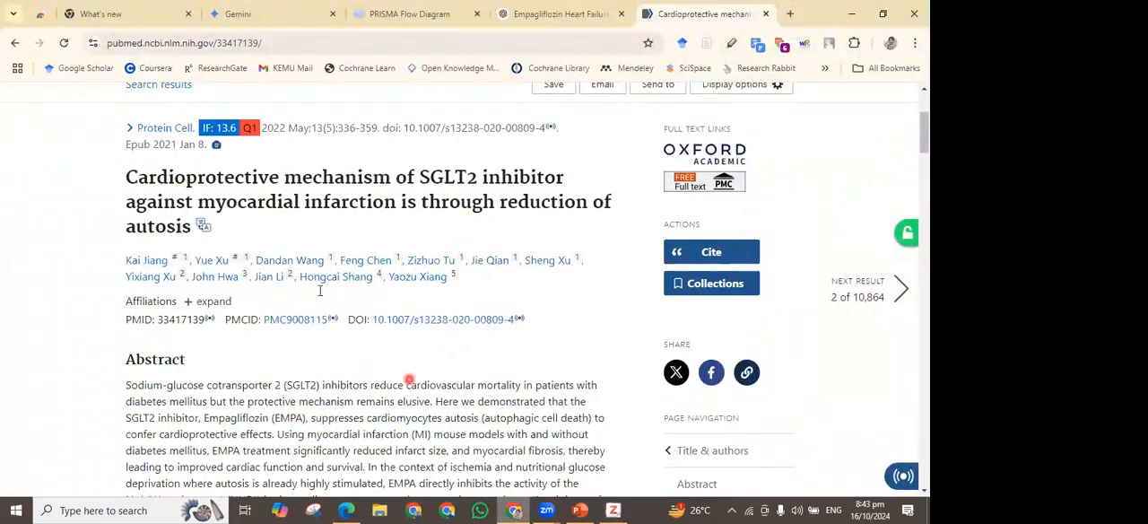
scroll(319, 289, "up", 2)
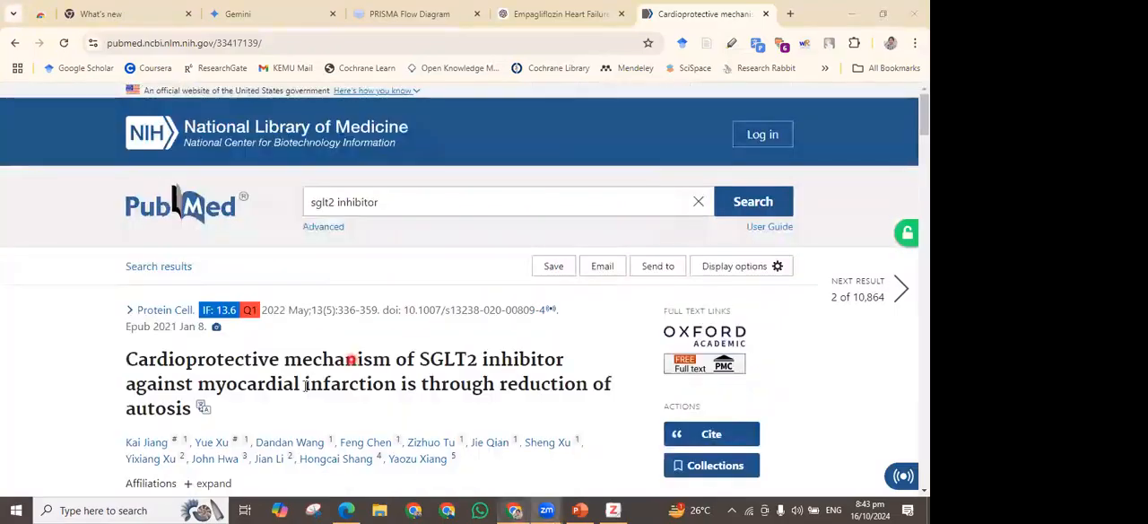
scroll(300, 387, "down", 1)
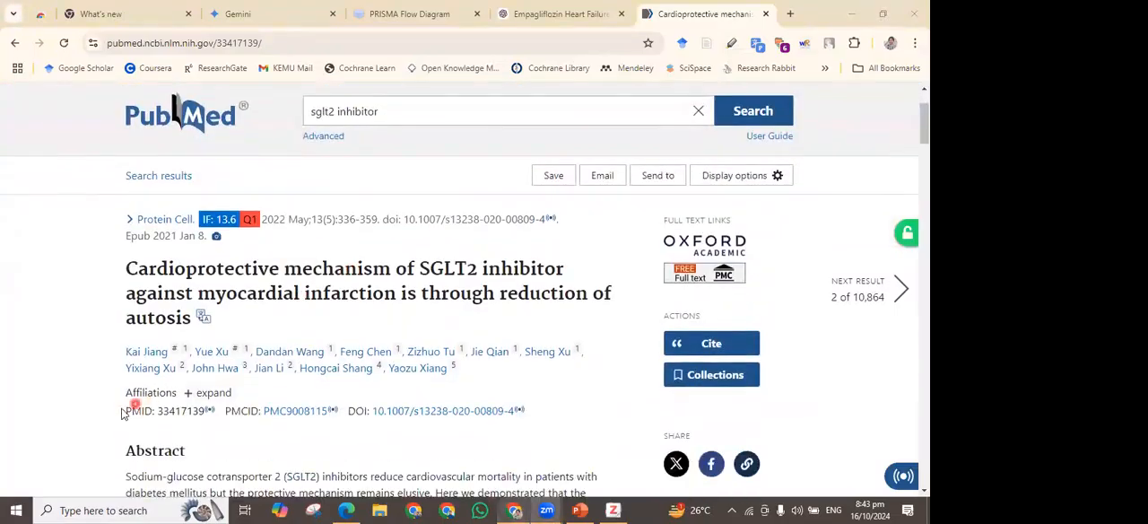
left_click_drag(125, 411, 546, 421)
left_click(568, 379)
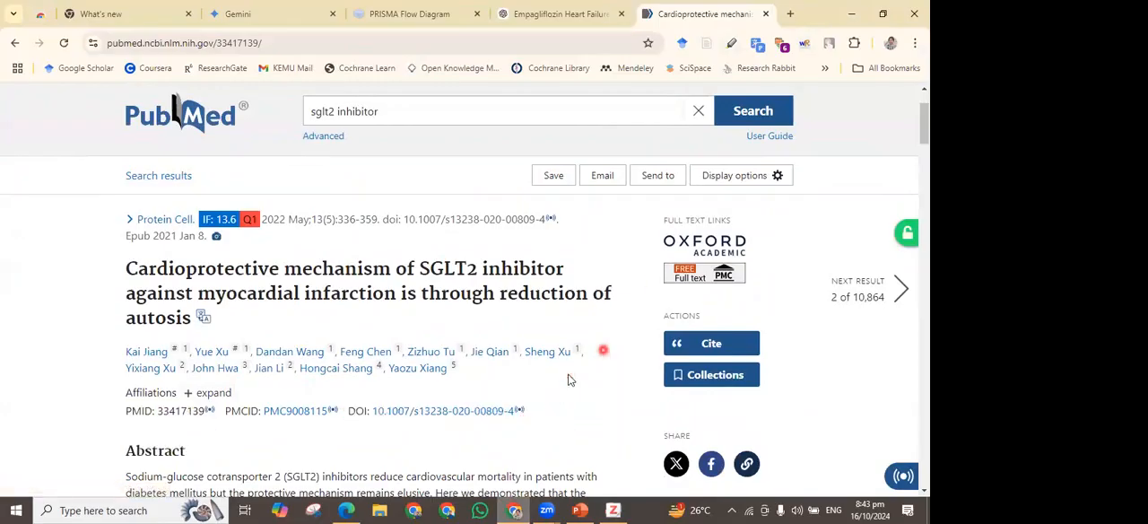
Open the article's free full text on PubMed Central and request its PDF version
left_click(669, 285)
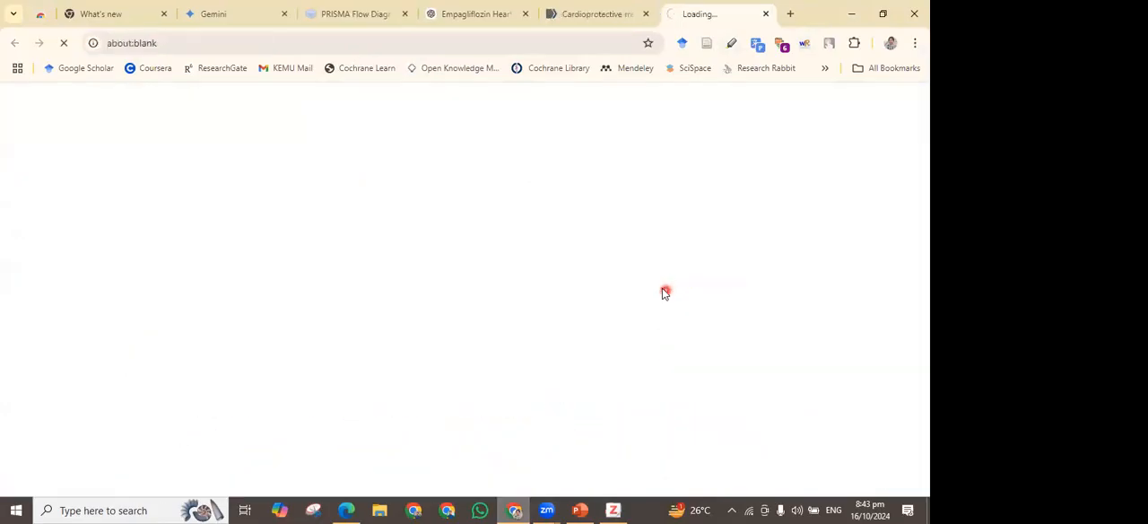
left_click(715, 180)
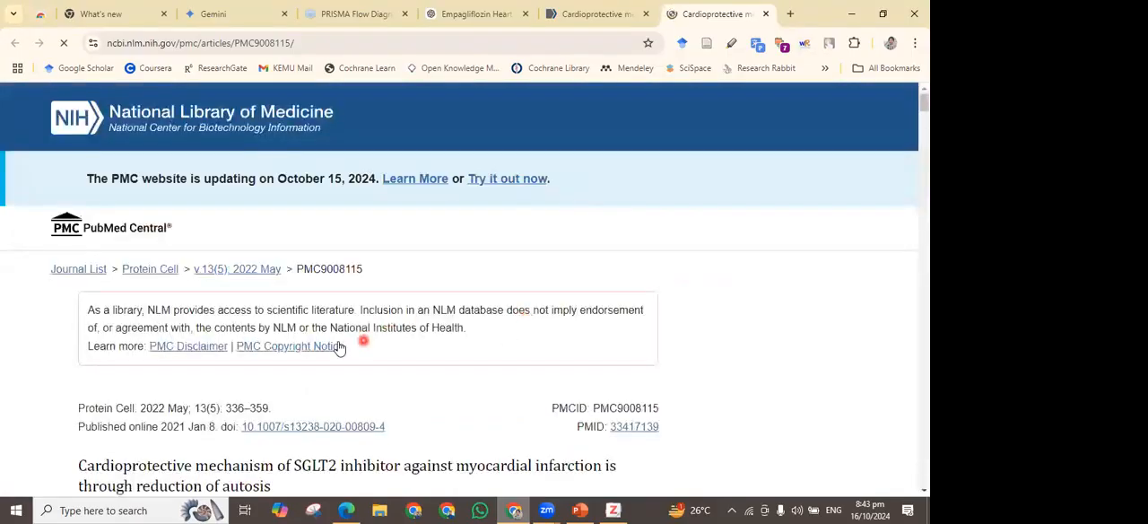
scroll(709, 285, "down", 1)
left_click(708, 204)
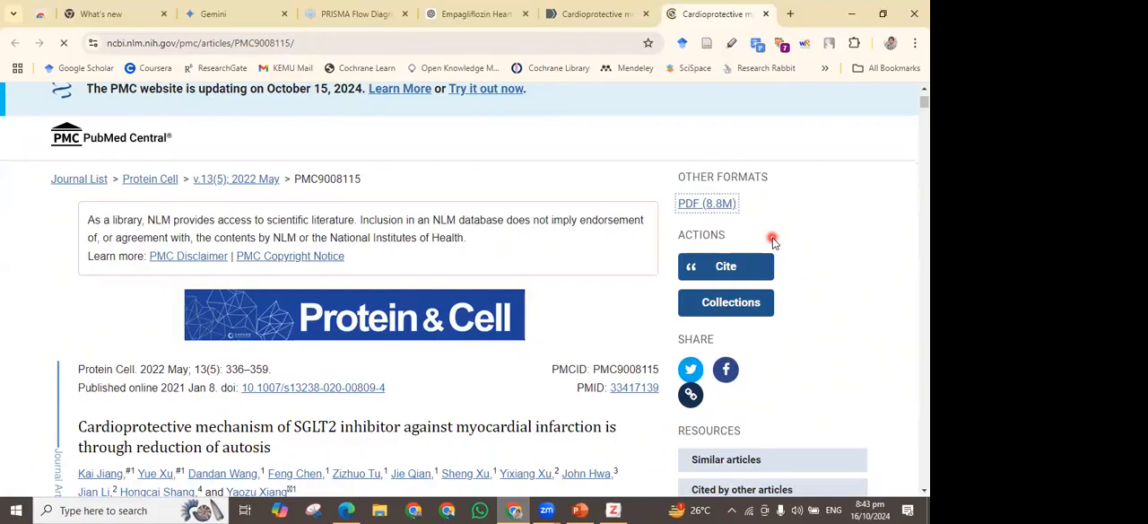
Skim the PubMed Central article and download its PDF as 13238_2020_Article_809.pdf in the Documents category
scroll(607, 269, "down", 2)
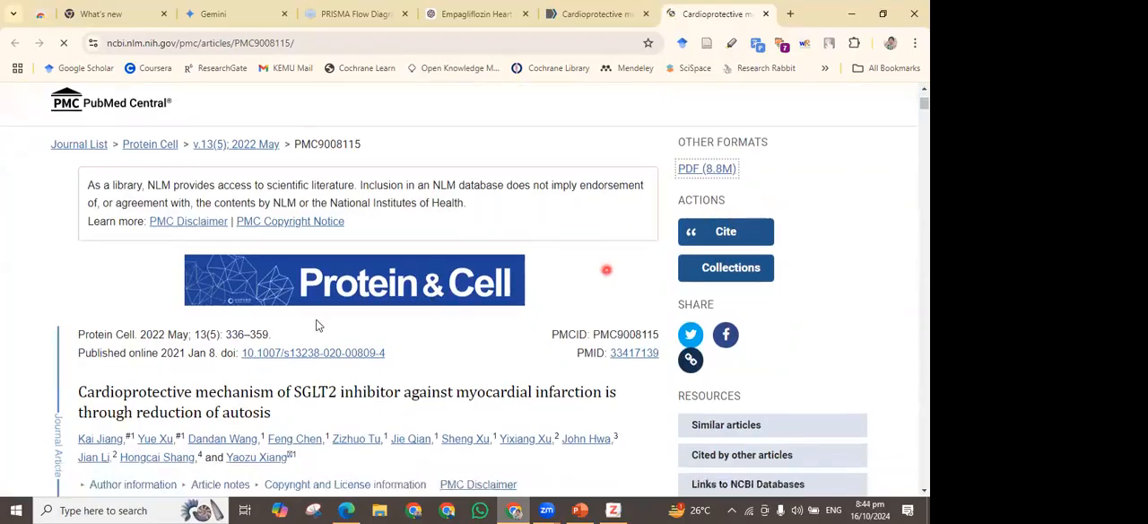
scroll(316, 322, "down", 11)
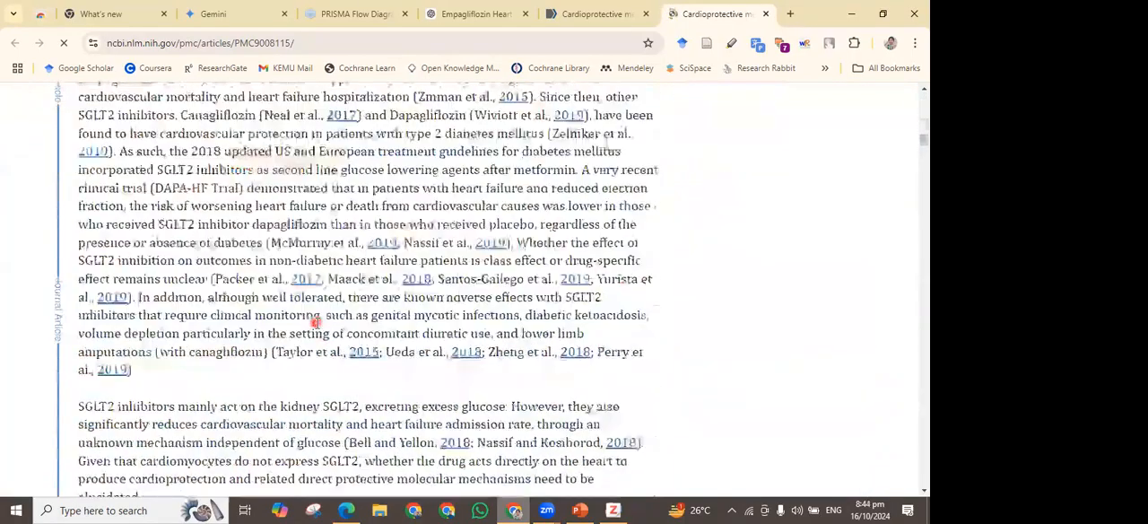
scroll(315, 323, "up", 5)
scroll(316, 323, "up", 10)
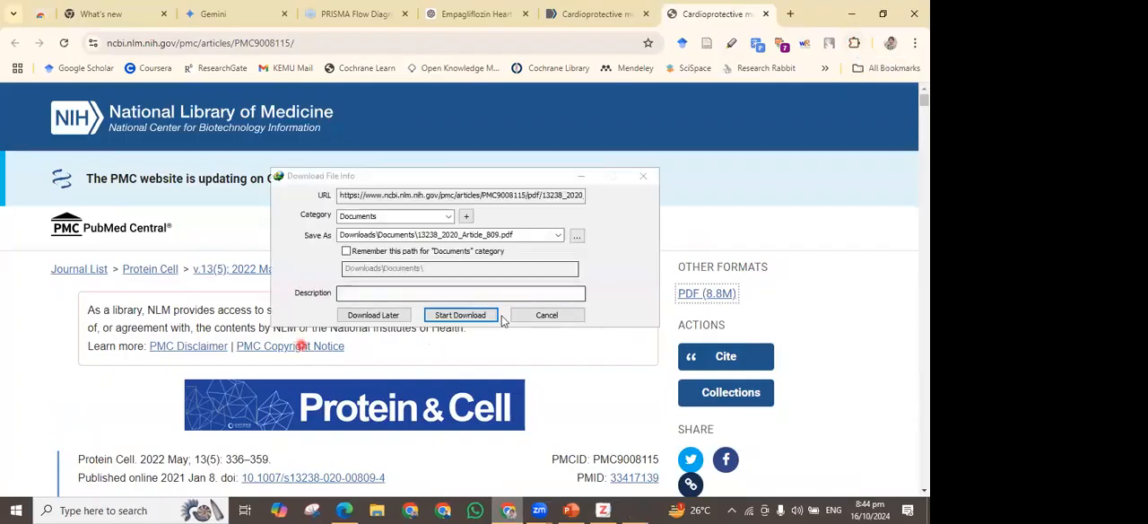
left_click(487, 315)
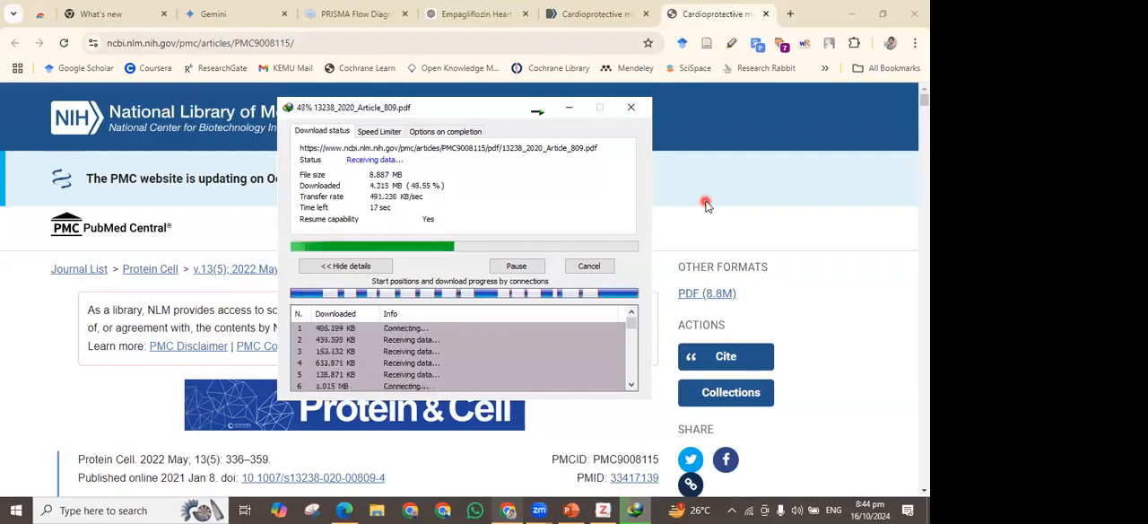
scroll(515, 331, "down", 9)
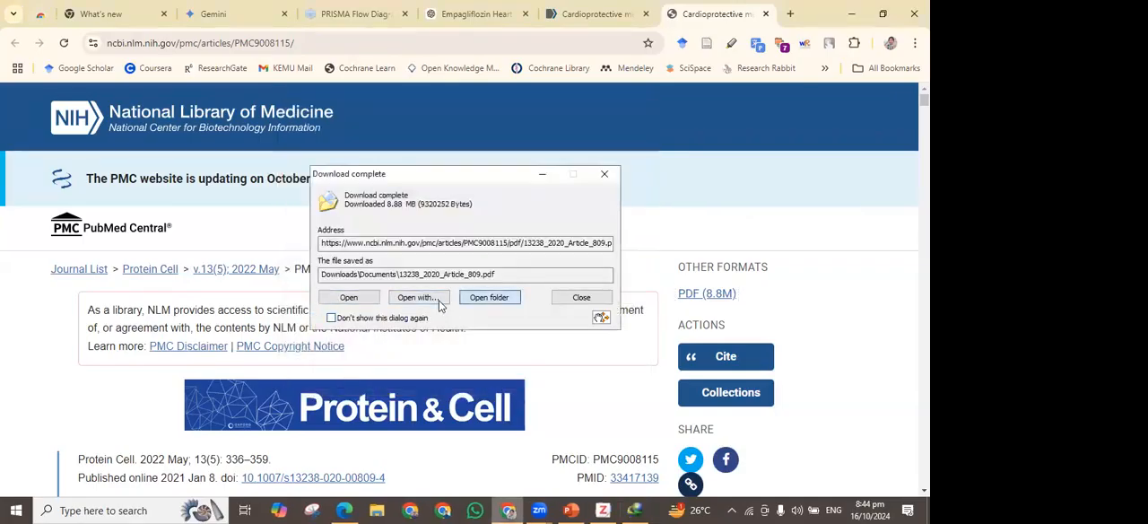
Open the download folder and import the lateral epicondylitis article's PDF from disk into Zotero's DEMO Zotero collection
left_click(440, 301)
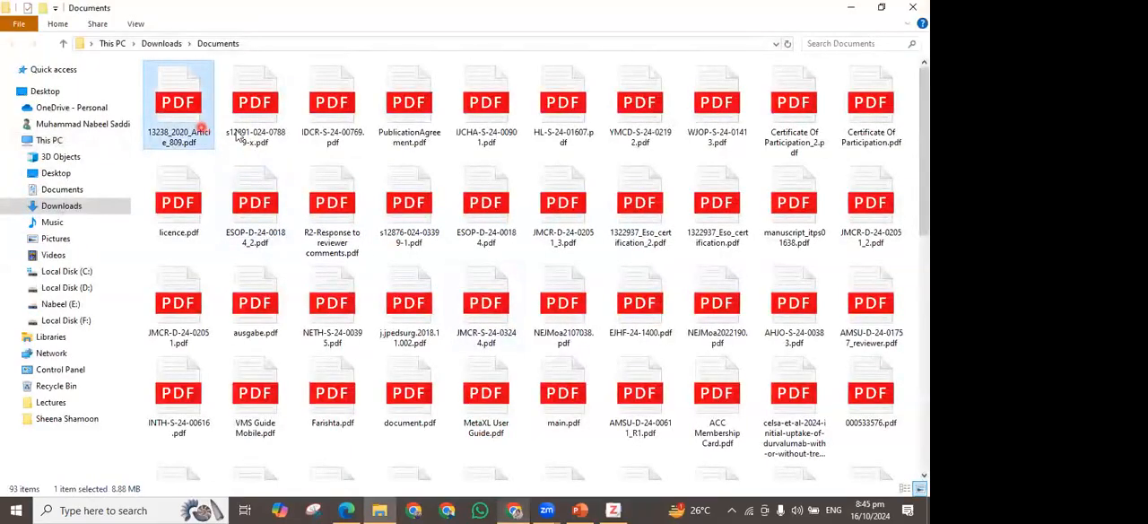
left_click_drag(244, 131, 394, 234)
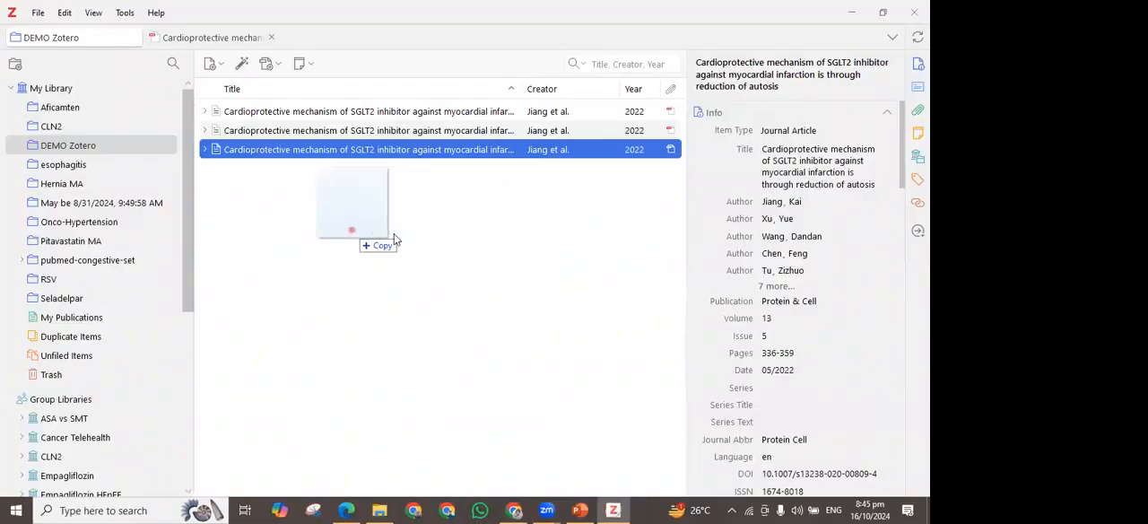
left_click_drag(394, 233, 353, 234)
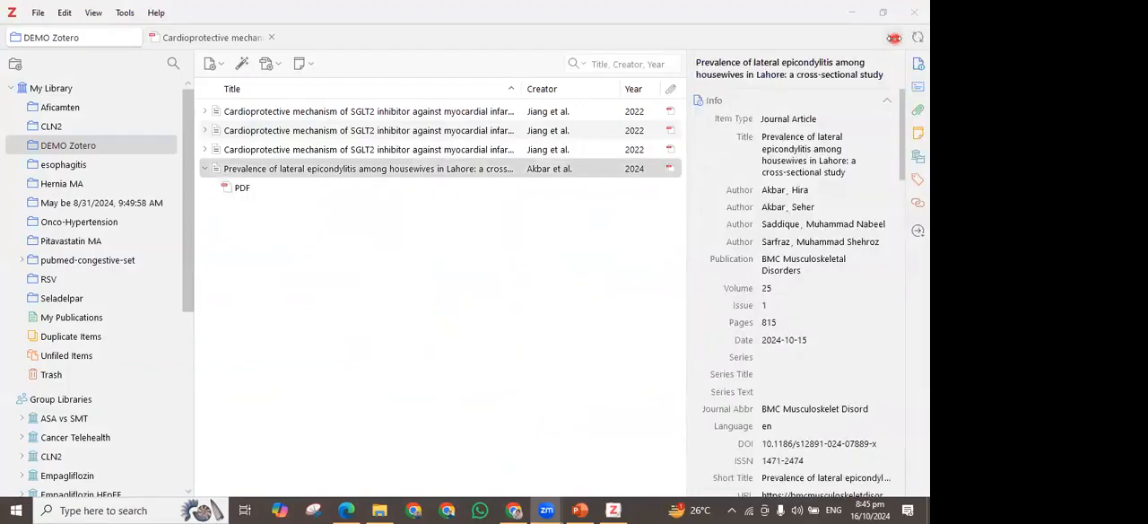
Open the lateral epicondylitis article's PDF in the reader and return to the DEMO Zotero collection
double_click(661, 177)
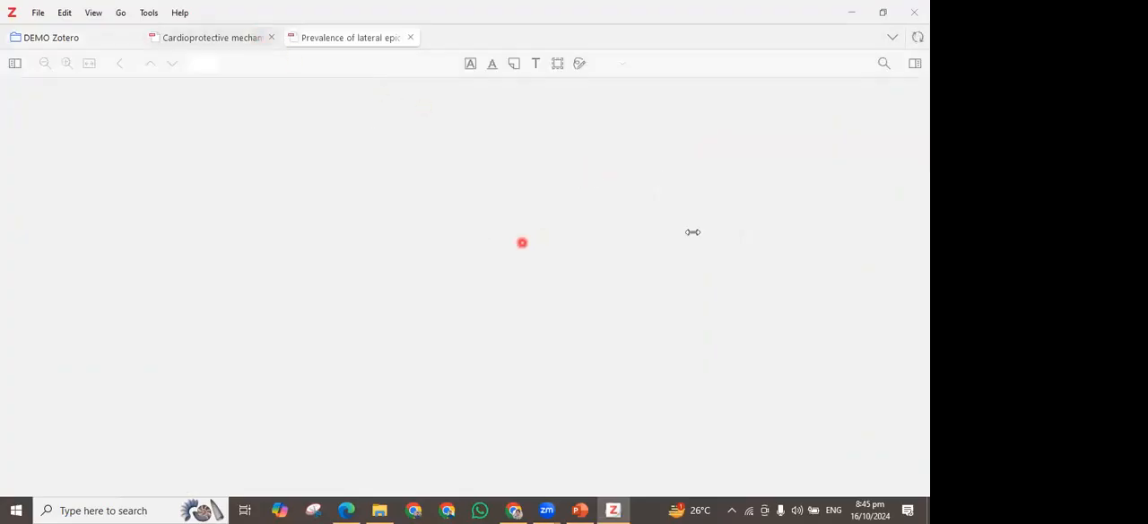
left_click(191, 37)
left_click(63, 37)
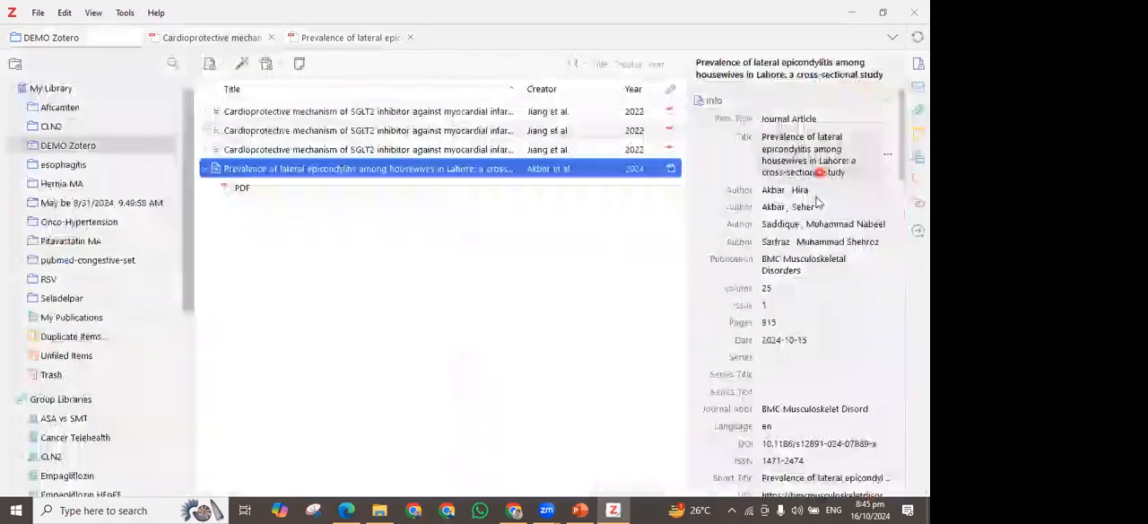
Look through the lateral epicondylitis article's bibliographic fields, abstract and attachment section
scroll(791, 240, "down", 1)
scroll(789, 243, "down", 1)
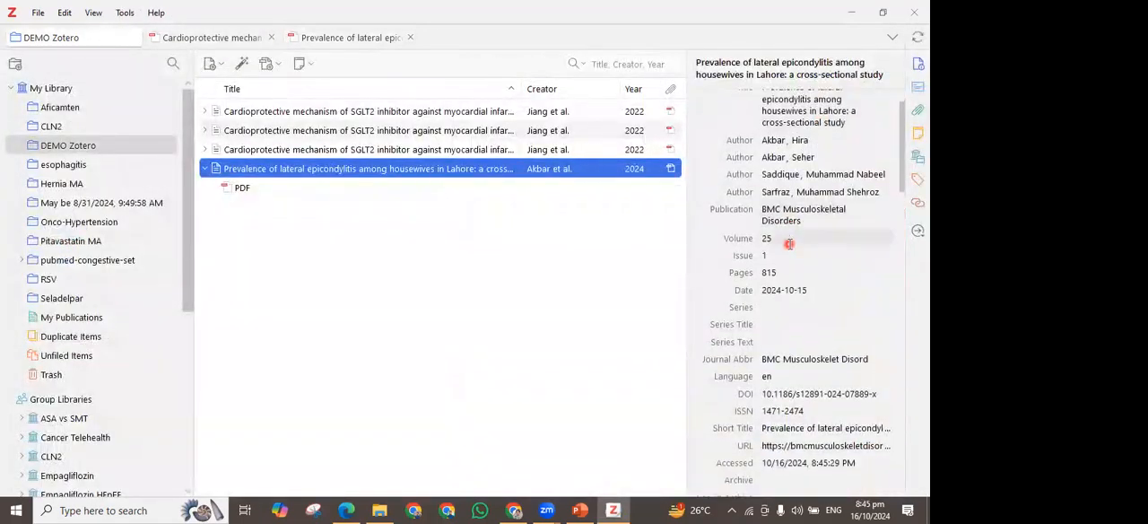
scroll(790, 243, "down", 5)
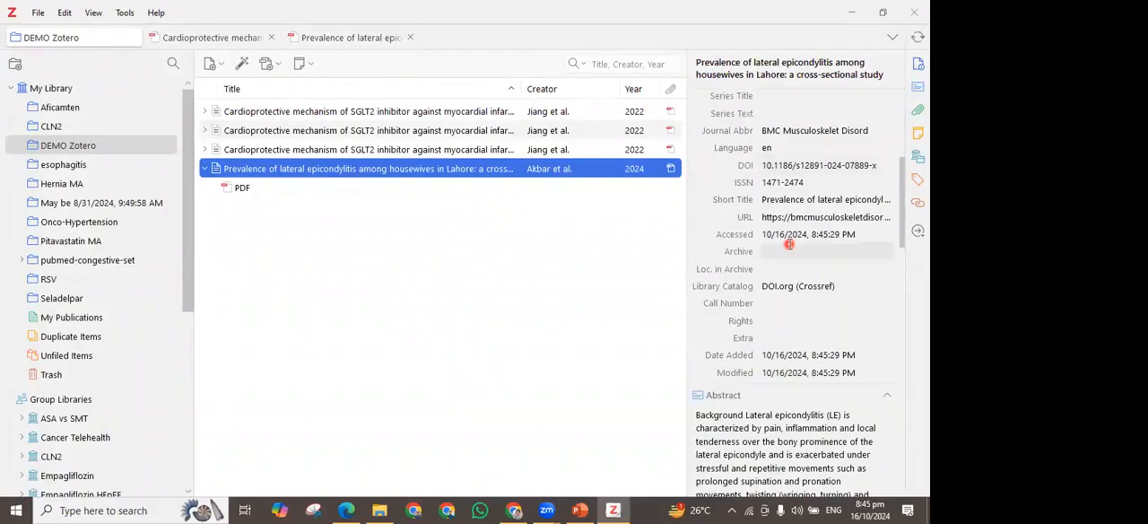
scroll(789, 243, "down", 1)
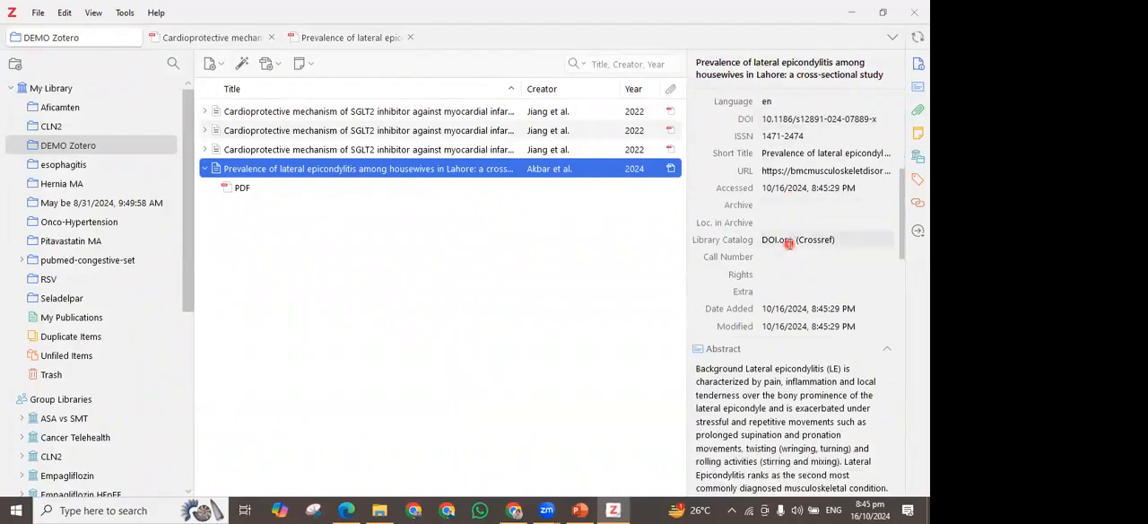
scroll(789, 243, "down", 8)
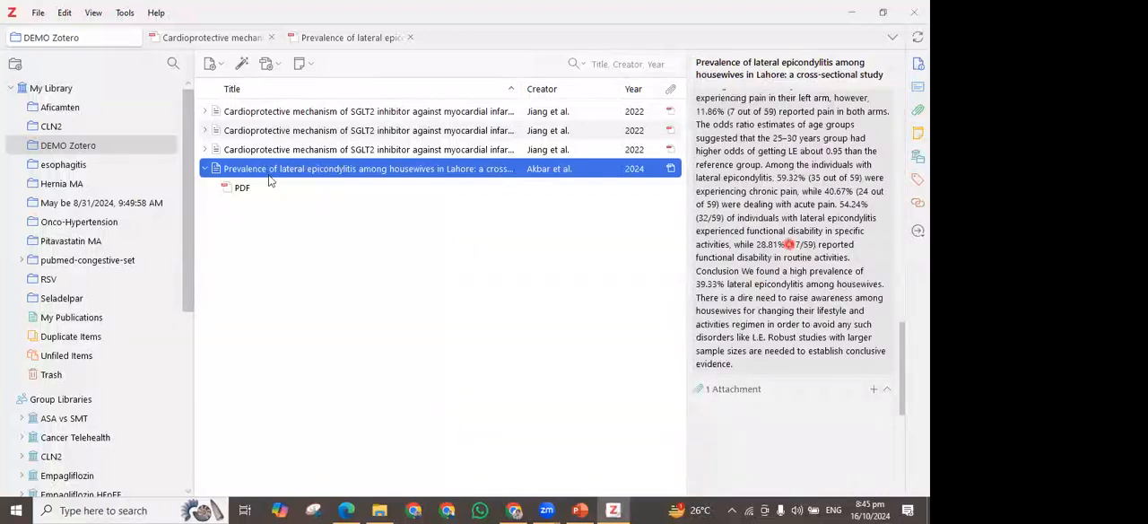
scroll(789, 243, "up", 2)
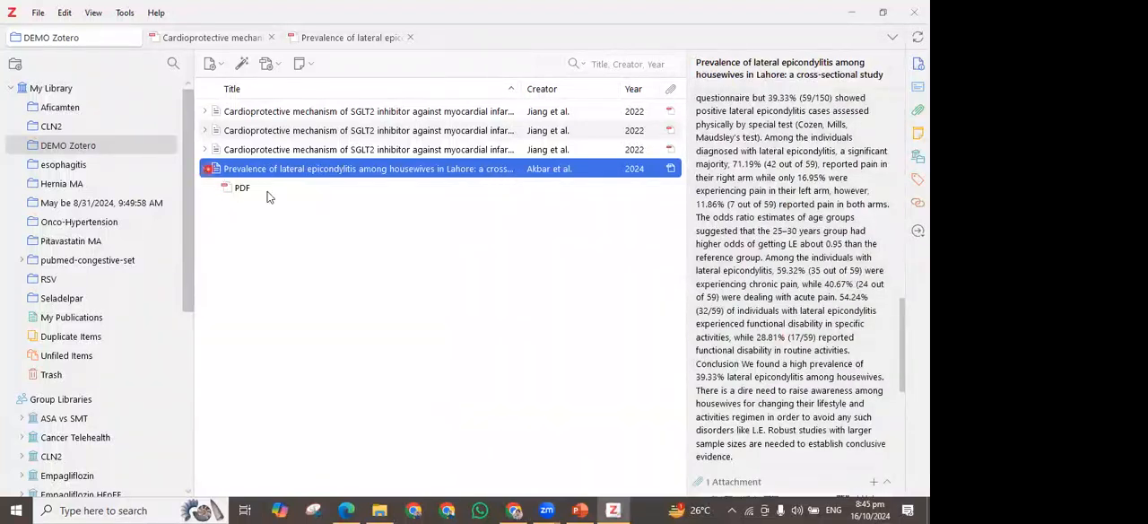
Reopen the lateral epicondylitis PDF, select its title text and skim the abstract through to page 2
double_click(328, 192)
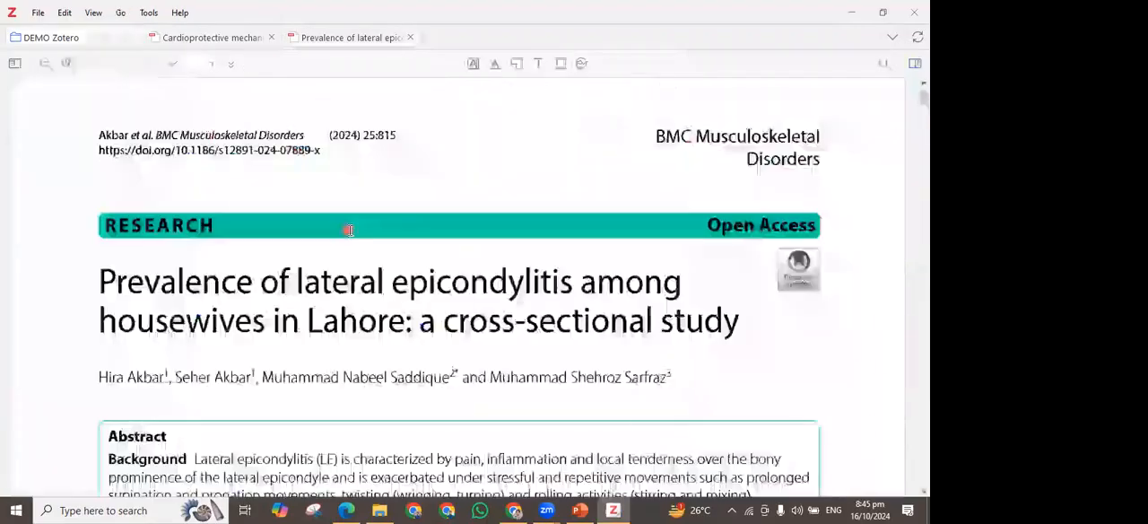
scroll(284, 263, "down", 1)
left_click_drag(99, 192, 759, 233)
scroll(262, 266, "down", 3)
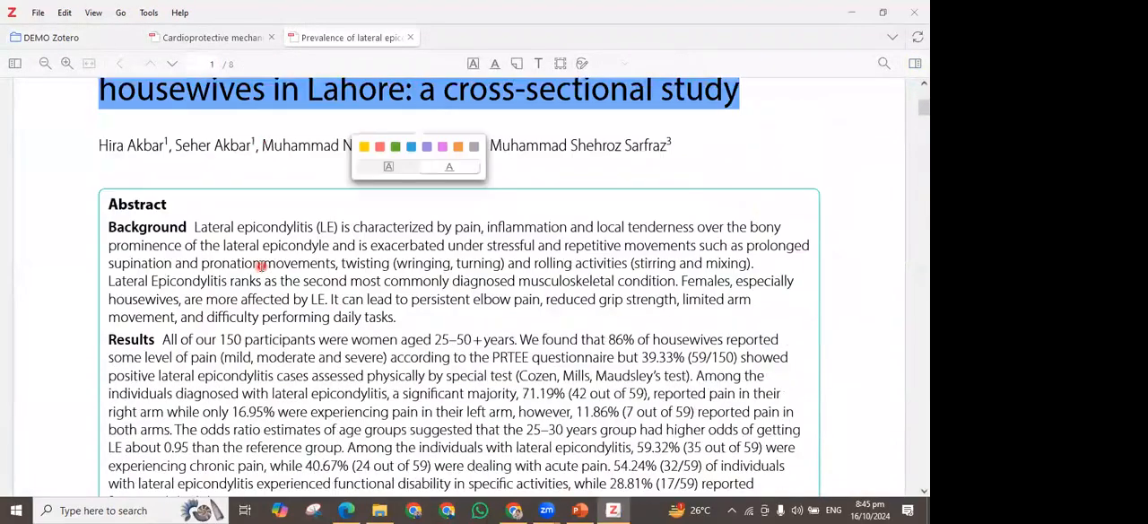
scroll(260, 266, "down", 9)
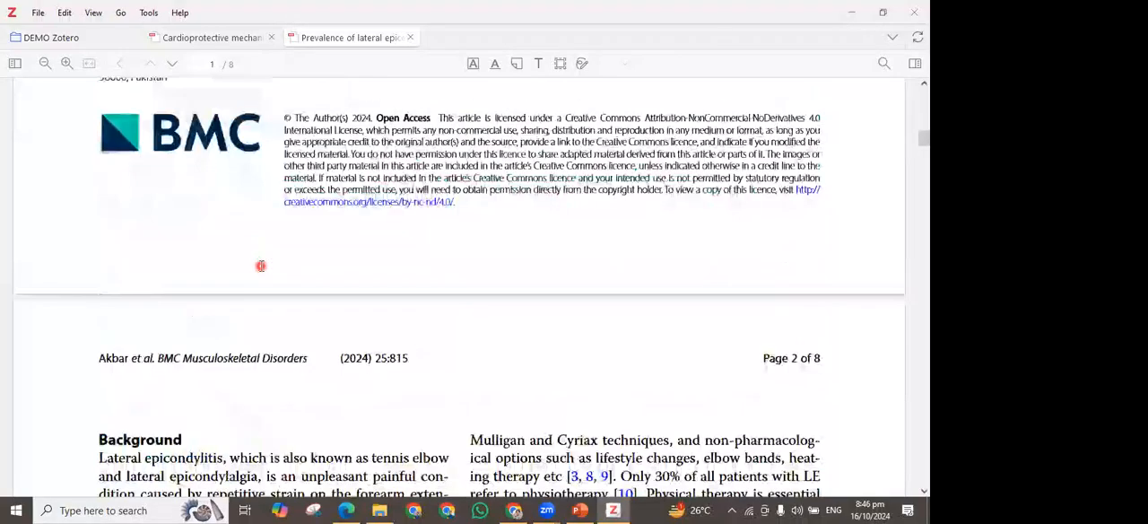
Switch to the browser and return from the article page to the PubMed search results for sglt2 inhibitor
scroll(260, 266, "up", 5)
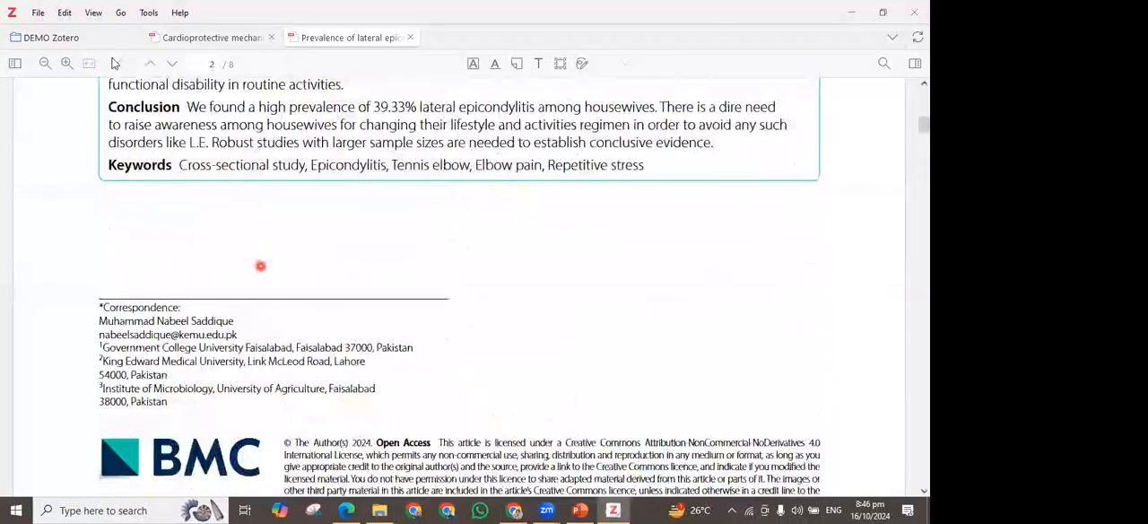
left_click(517, 510)
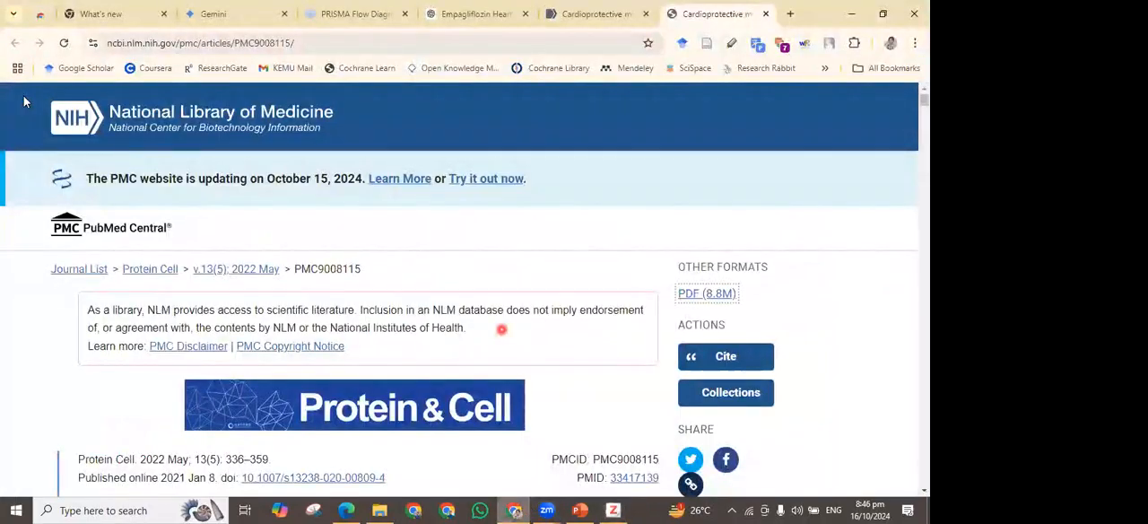
key("ctrl+shift+Tab")
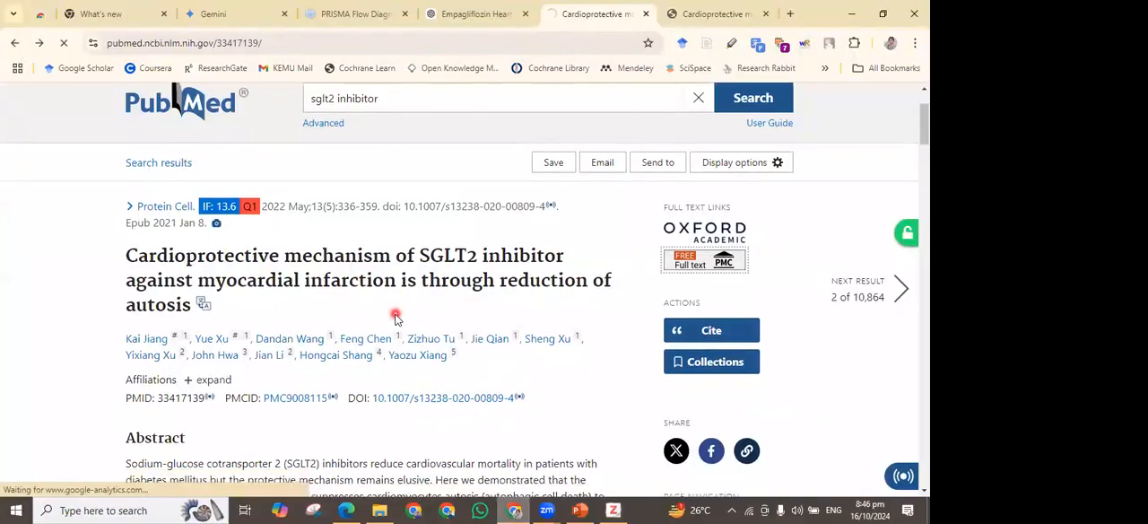
scroll(395, 318, "down", 2)
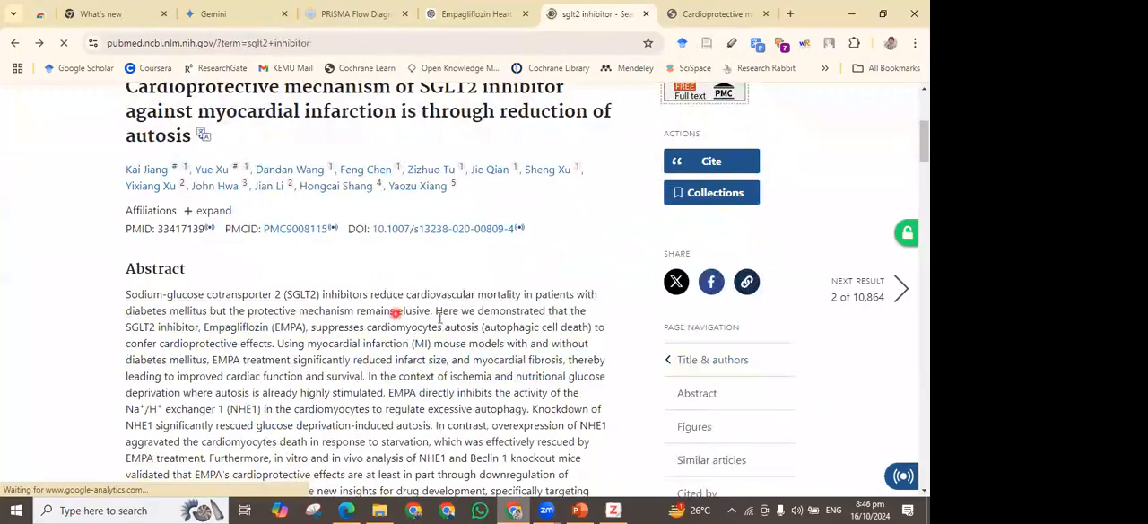
scroll(439, 317, "down", 5)
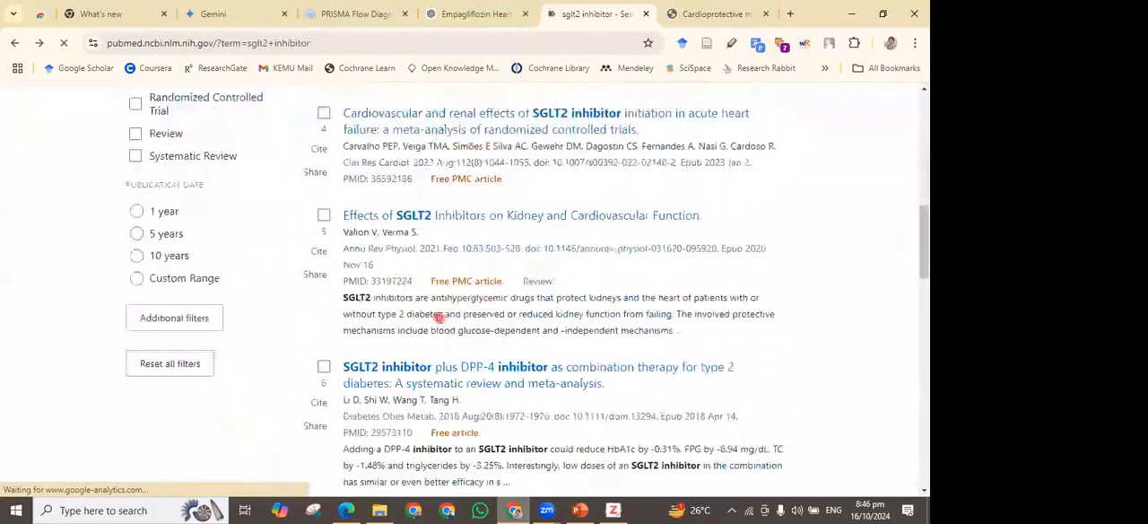
scroll(348, 276, "up", 5)
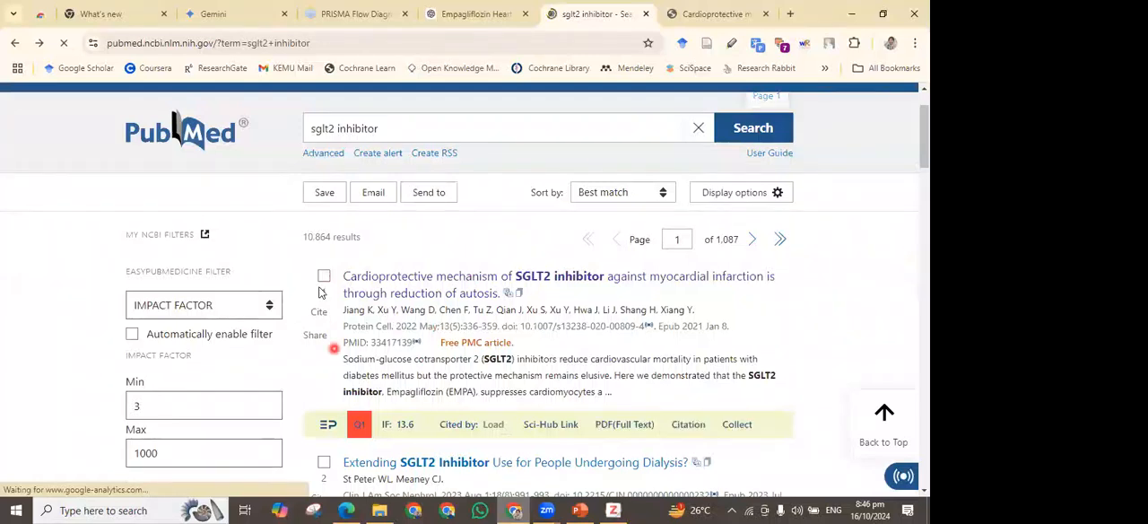
Select search results 2, 3, 4 and 5 in the PubMed list for sglt2 inhibitor
scroll(328, 157, "down", 3)
left_click(324, 144)
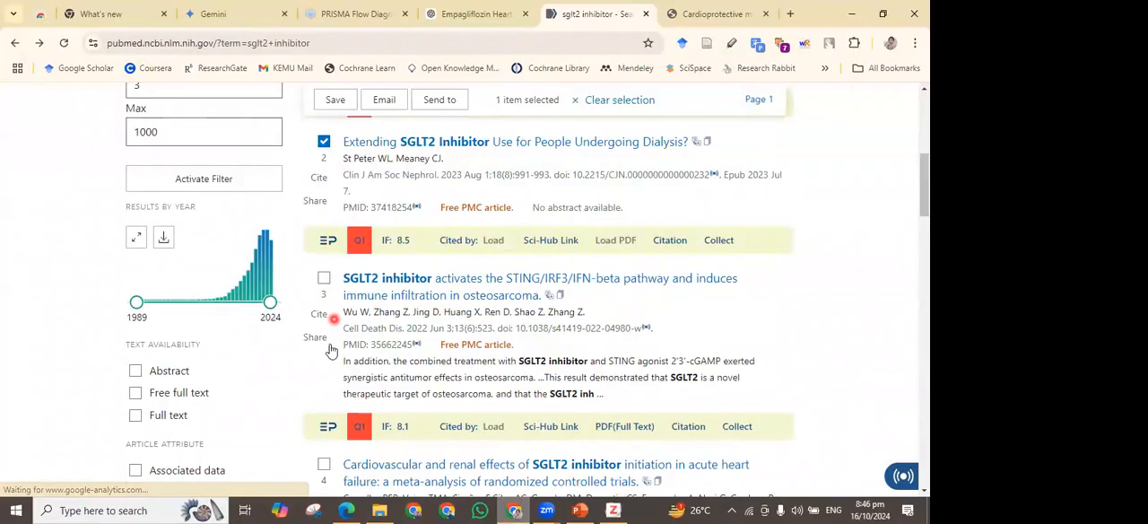
scroll(328, 359, "down", 1)
left_click(323, 373)
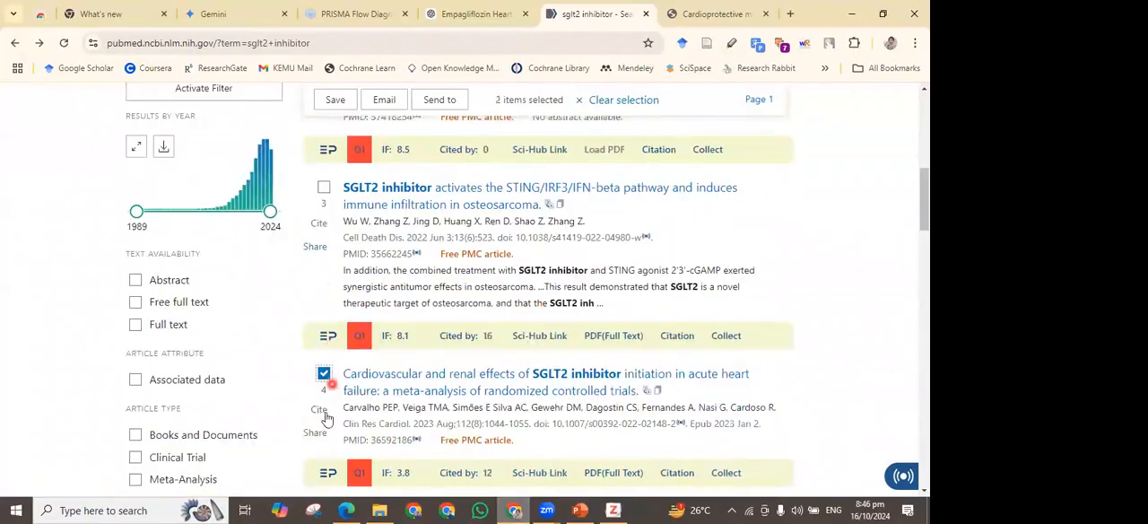
scroll(327, 419, "down", 1)
left_click(324, 419)
scroll(325, 304, "up", 2)
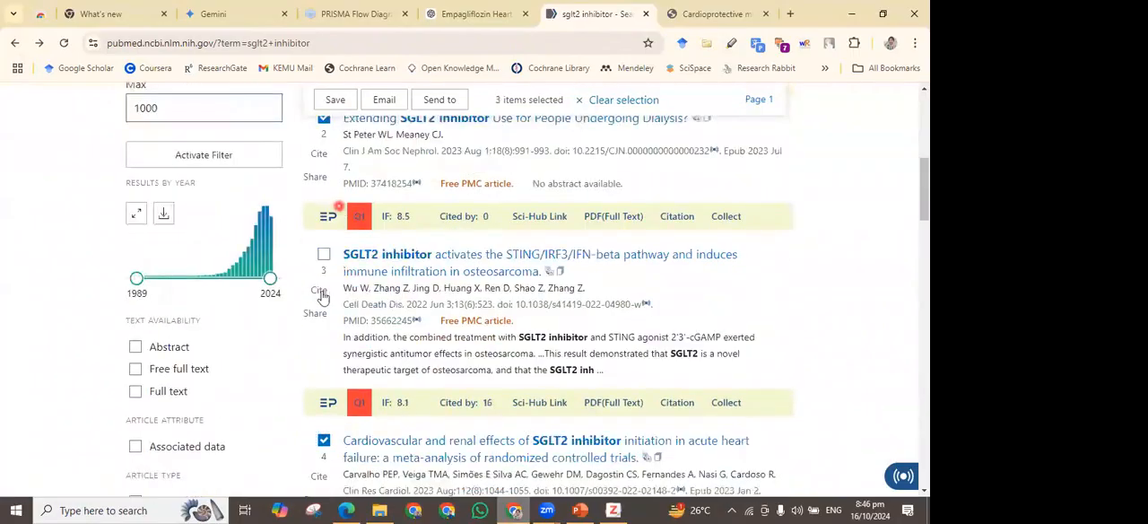
left_click(324, 255)
Add search results 6, 7 and 8 and the first result, the cardioprotective mechanism article, to the selection
scroll(336, 314, "down", 3)
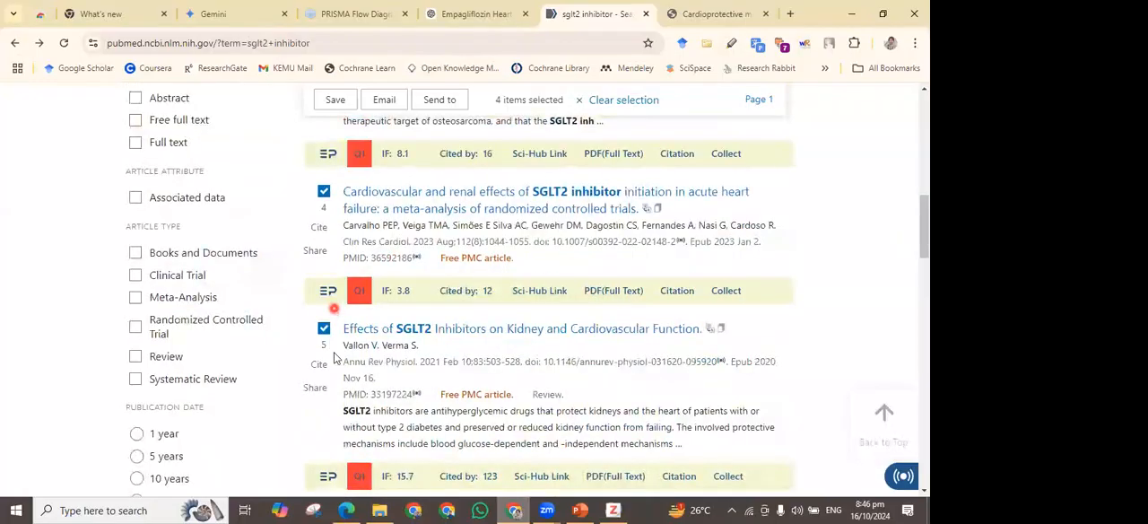
scroll(336, 357, "down", 2)
scroll(307, 191, "down", 2)
left_click(324, 150)
scroll(406, 378, "up", 1)
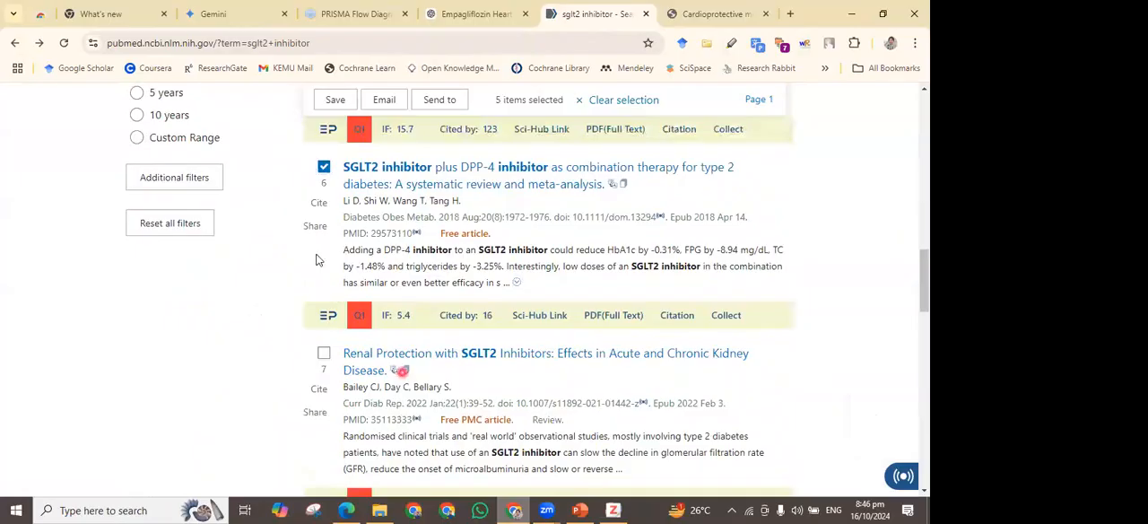
scroll(316, 259, "down", 1)
left_click(324, 262)
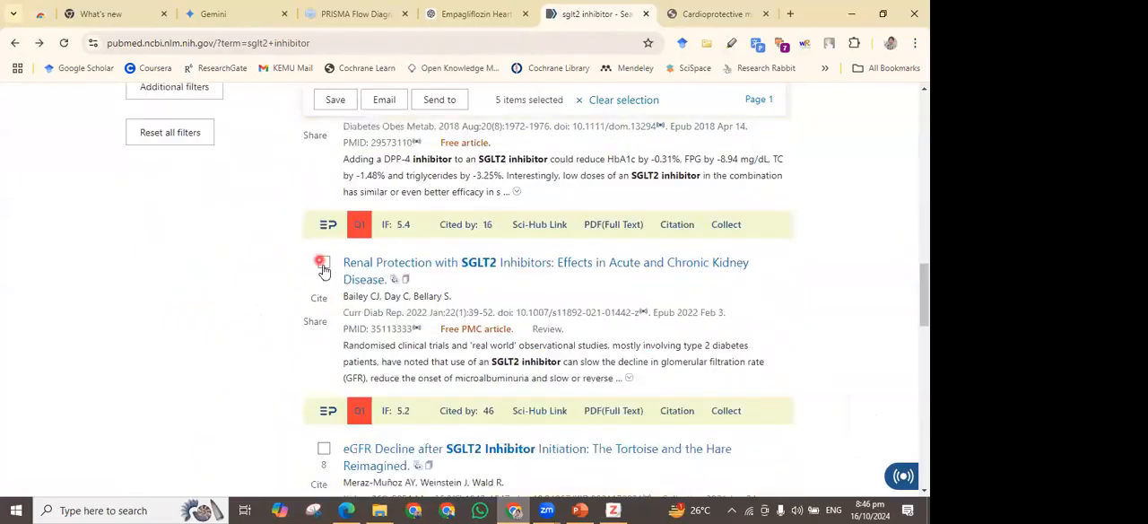
left_click(323, 448)
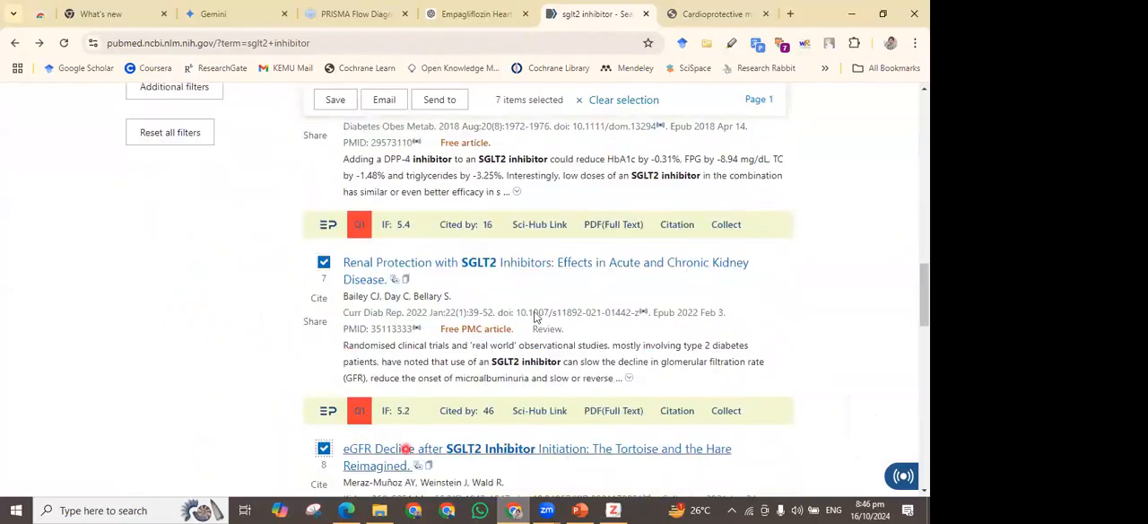
scroll(535, 315, "up", 13)
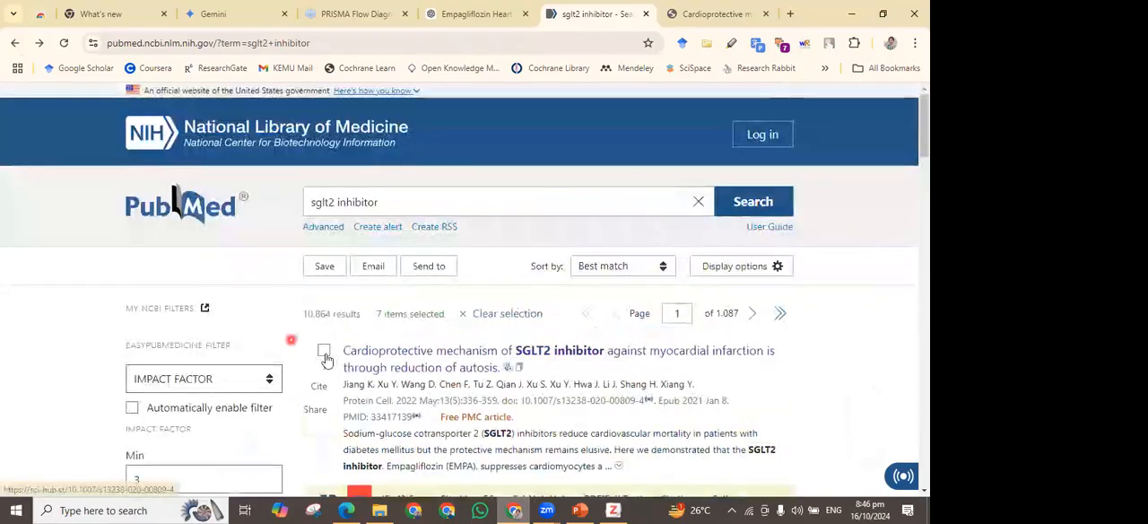
left_click(324, 351)
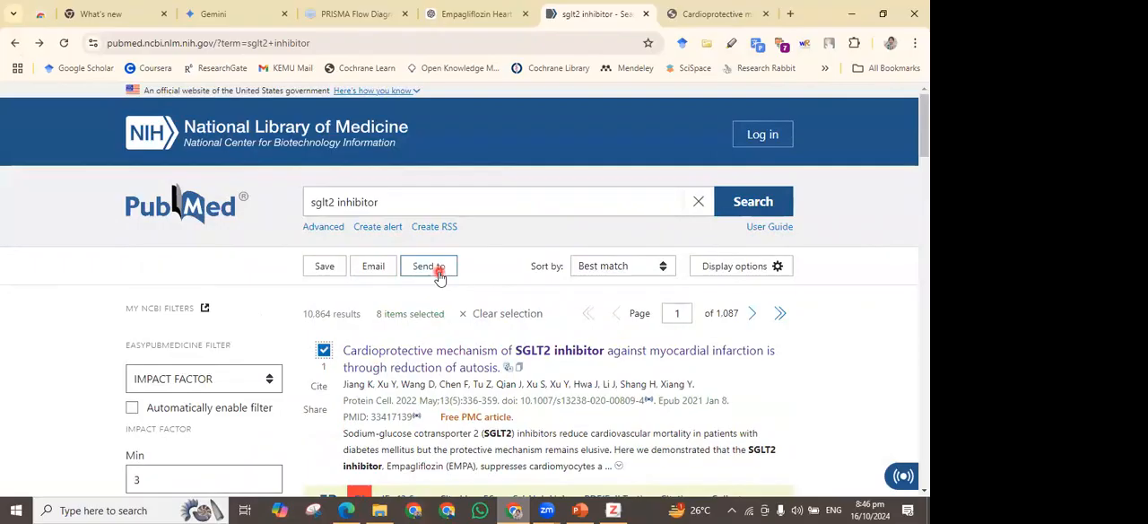
Send the citations to a citation manager and create the file with all results on this page
left_click(438, 271)
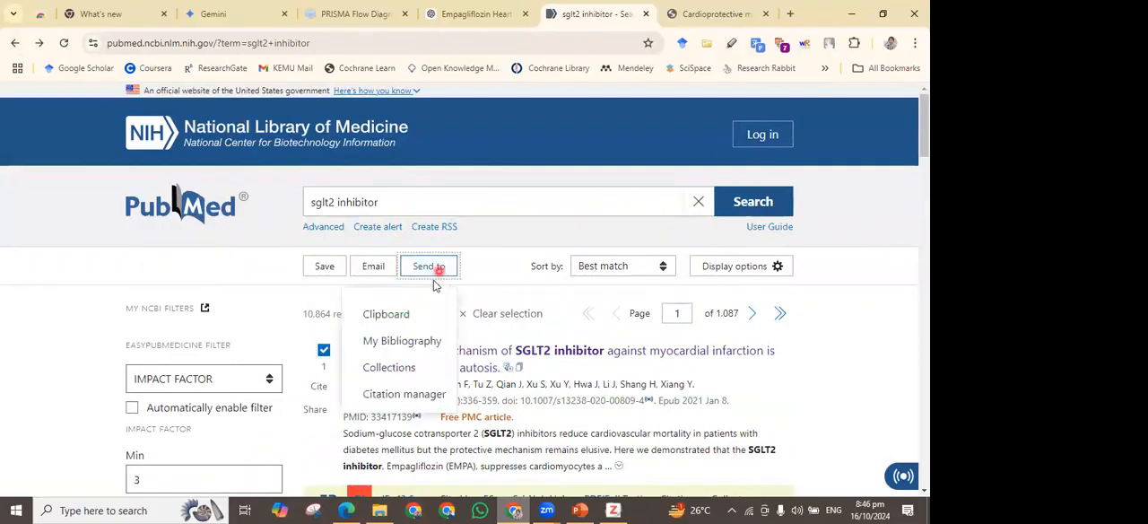
left_click(425, 395)
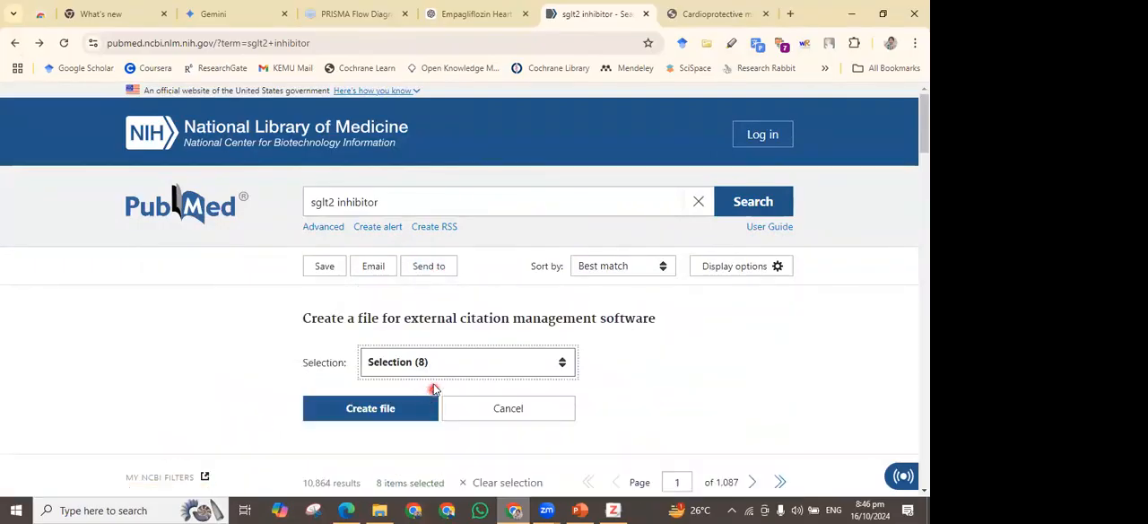
scroll(434, 359, "down", 2)
left_click(455, 185)
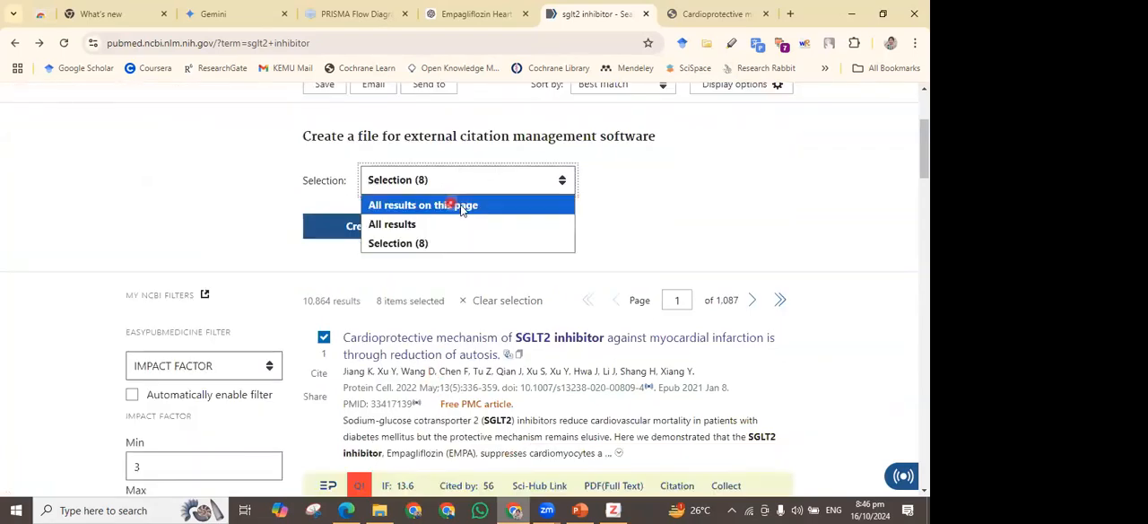
left_click(469, 206)
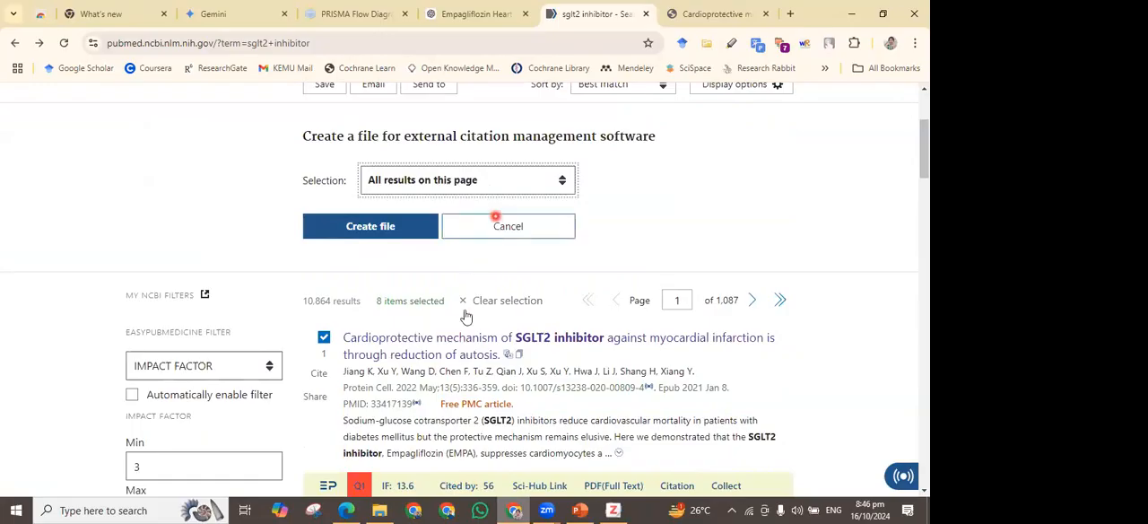
scroll(474, 332, "down", 7)
scroll(473, 343, "down", 10)
scroll(469, 334, "up", 15)
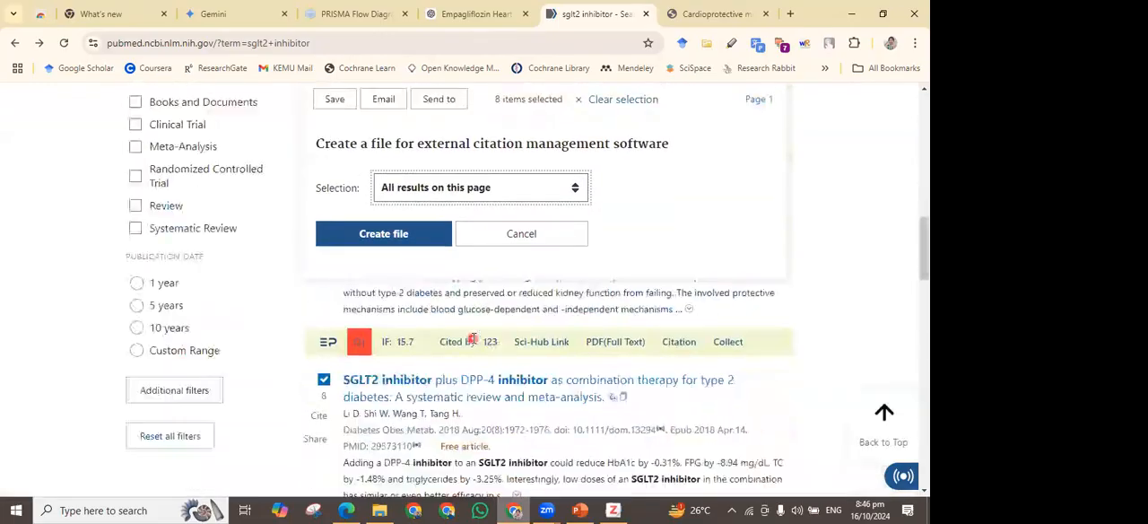
left_click(395, 314)
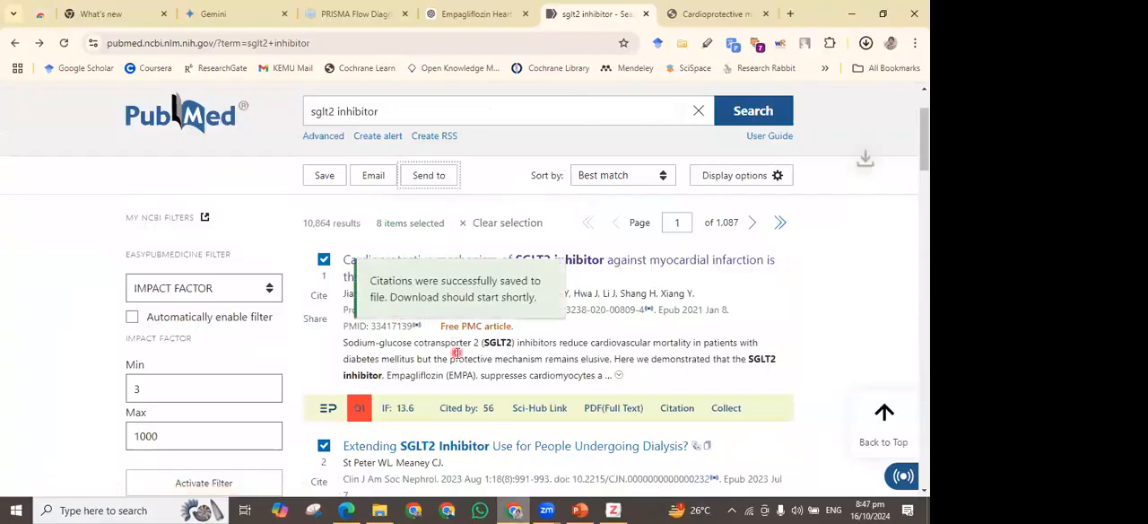
Show the downloaded pubmed-sglt2inhib-set.nbib file in its folder
left_click(866, 43)
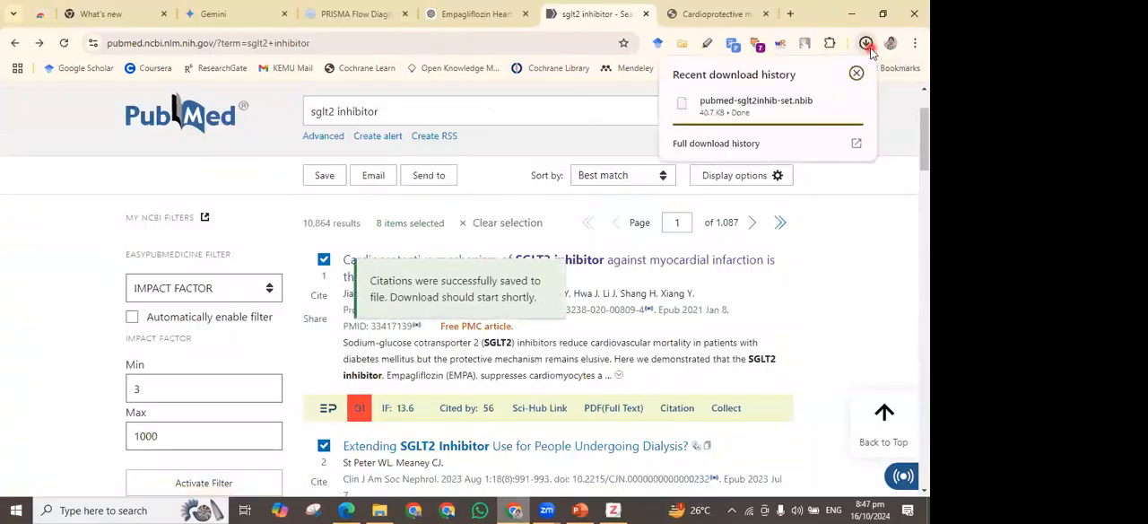
mouse_move(827, 114)
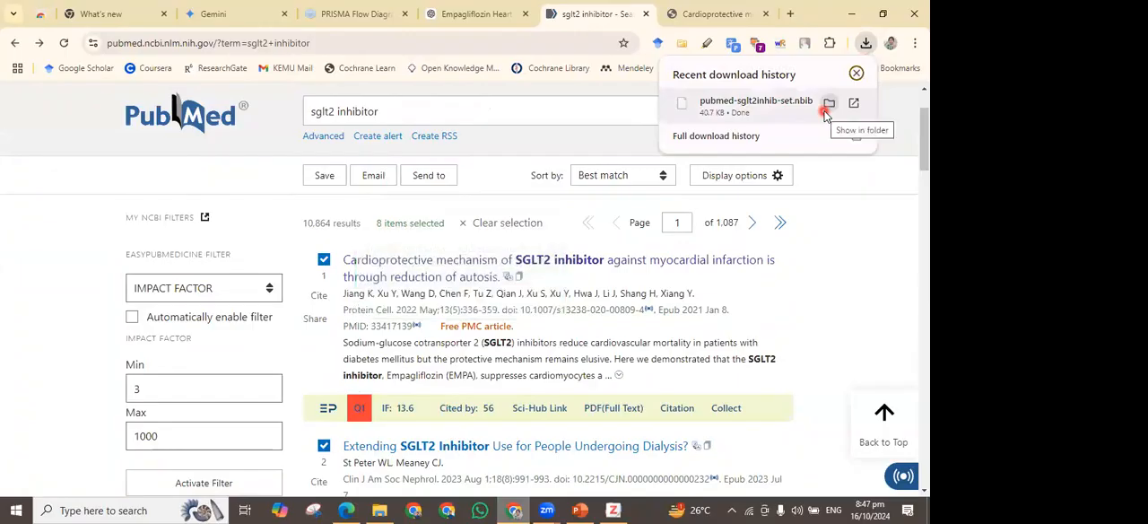
left_click(827, 104)
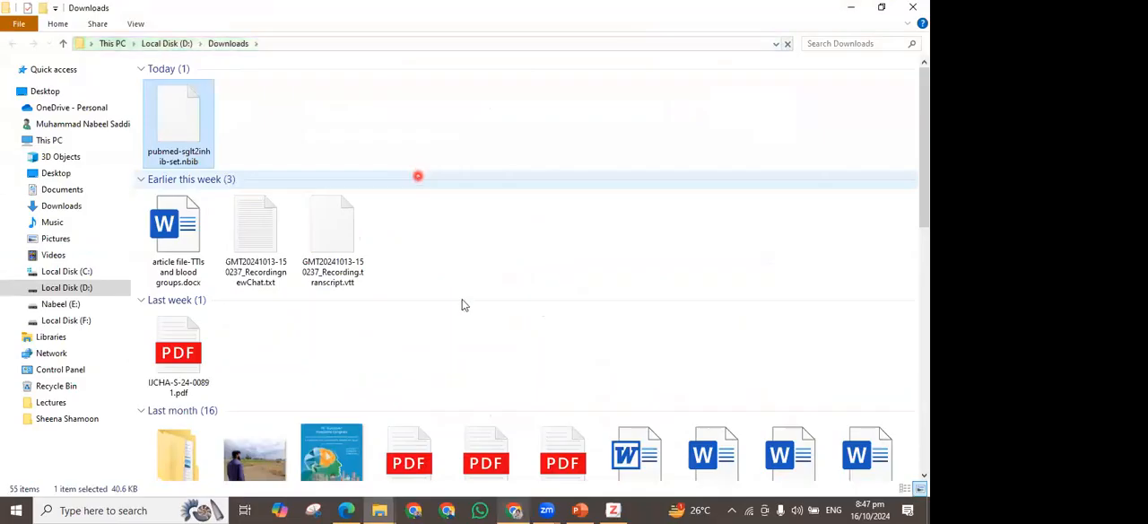
Switch to Zotero, return to the DEMO Zotero collection and start an import from a file
left_click(613, 510)
left_click(54, 39)
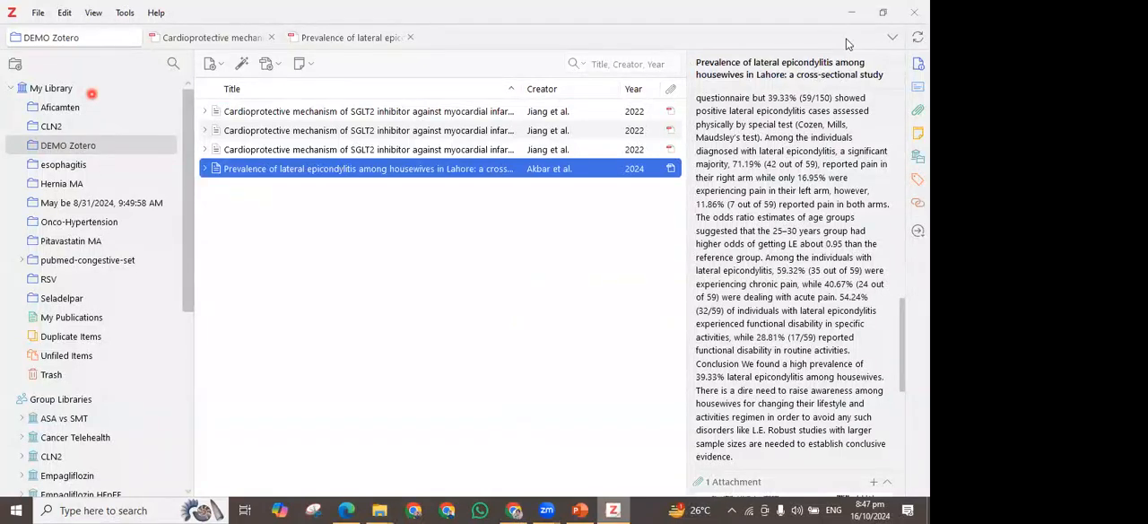
left_click(37, 13)
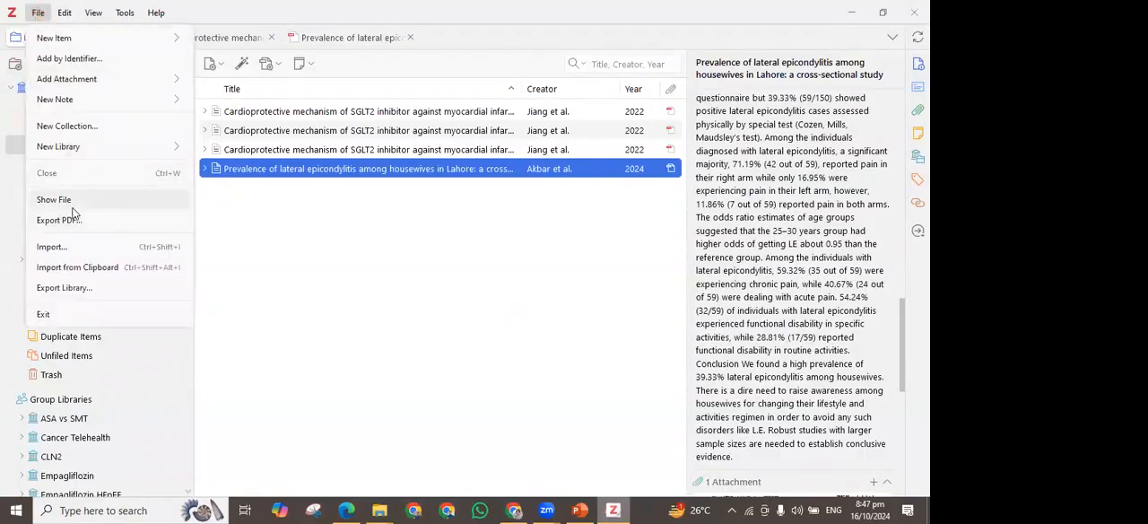
left_click(54, 247)
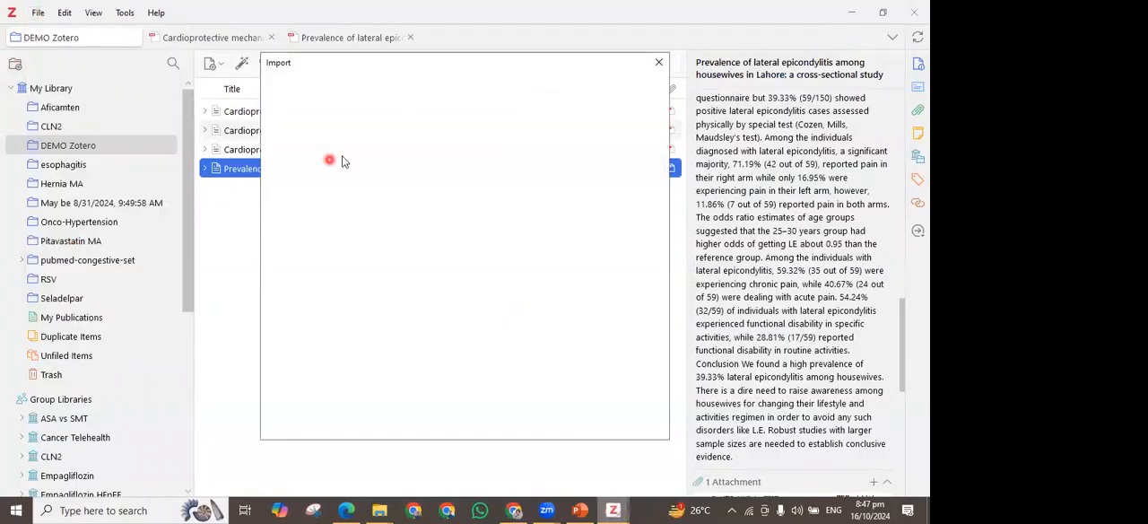
left_click(558, 409)
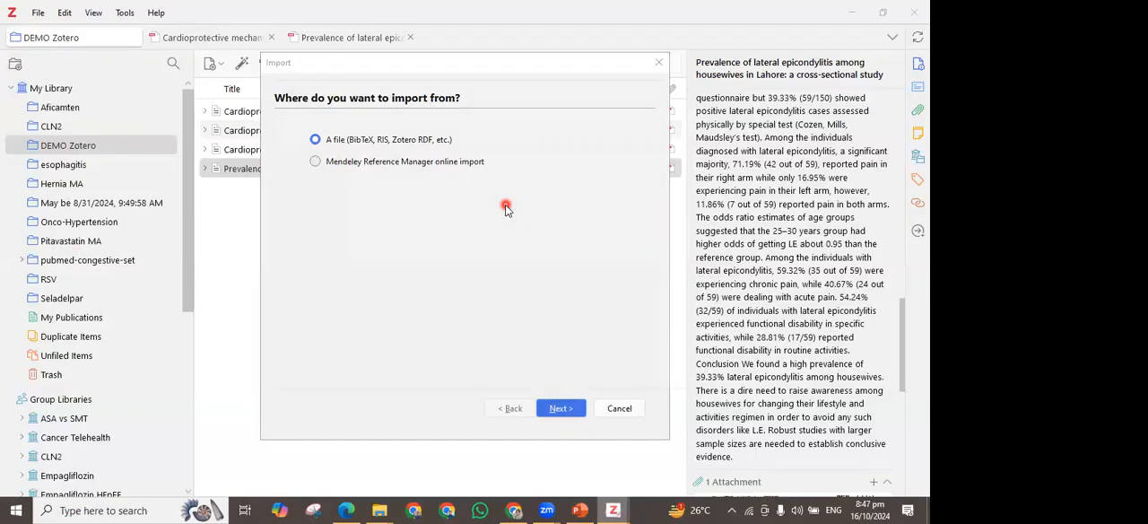
Choose pubmed-sglt2inhib-set.nbib from the Downloads folder on Local Disk (D:) as the import file
left_click(332, 282)
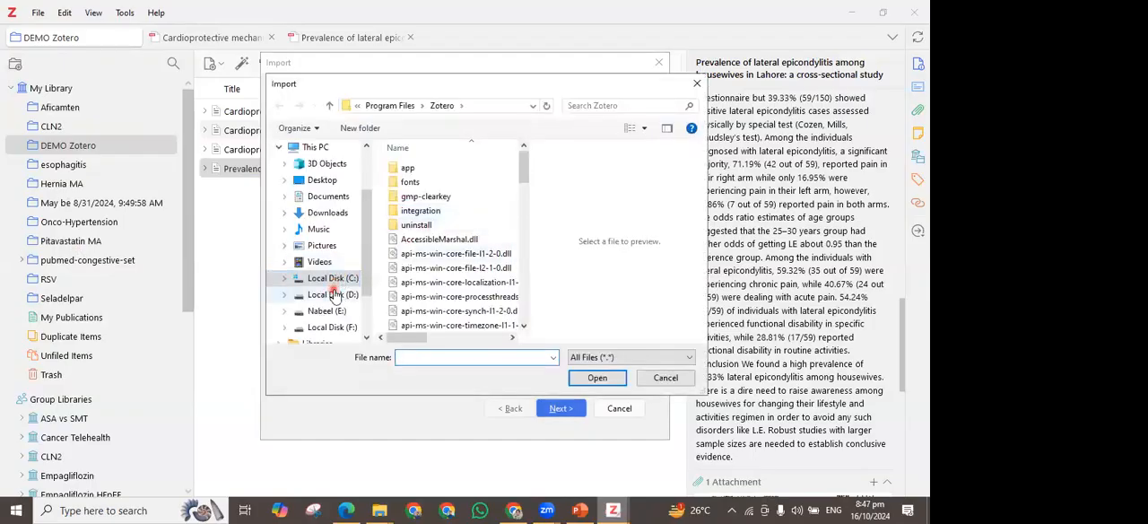
left_click(437, 214)
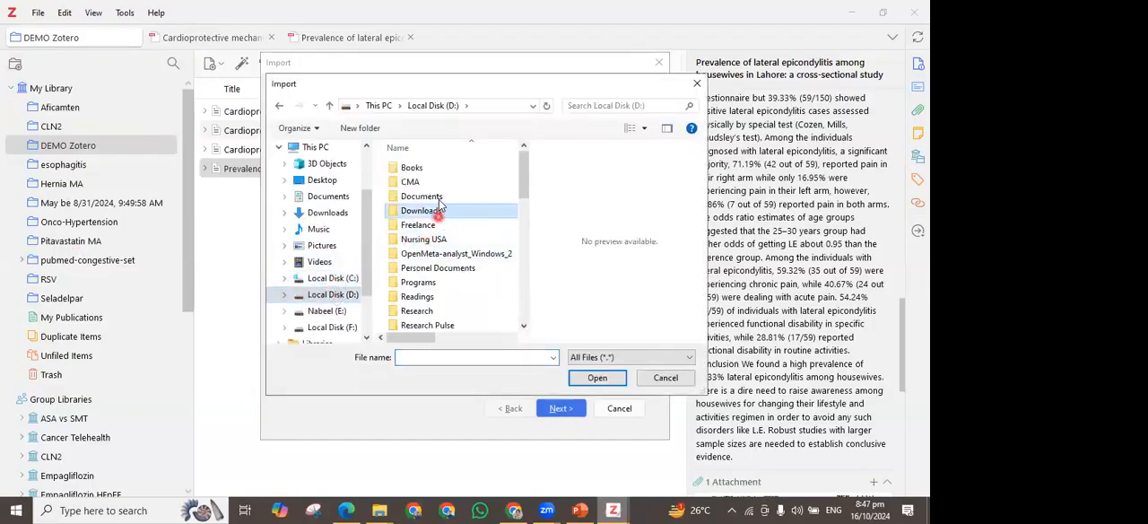
double_click(438, 210)
left_click(438, 187)
left_click(612, 377)
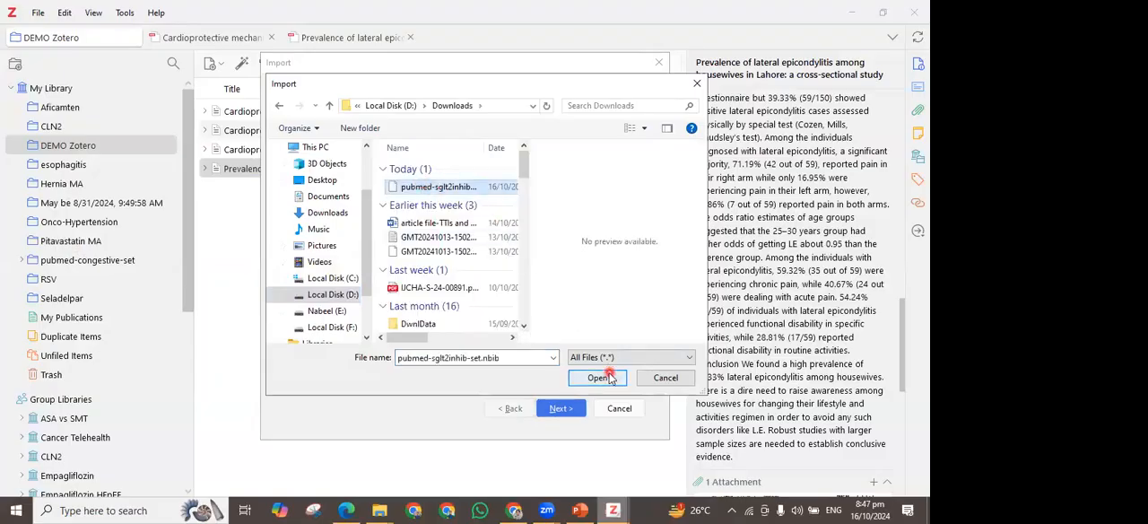
left_click(608, 378)
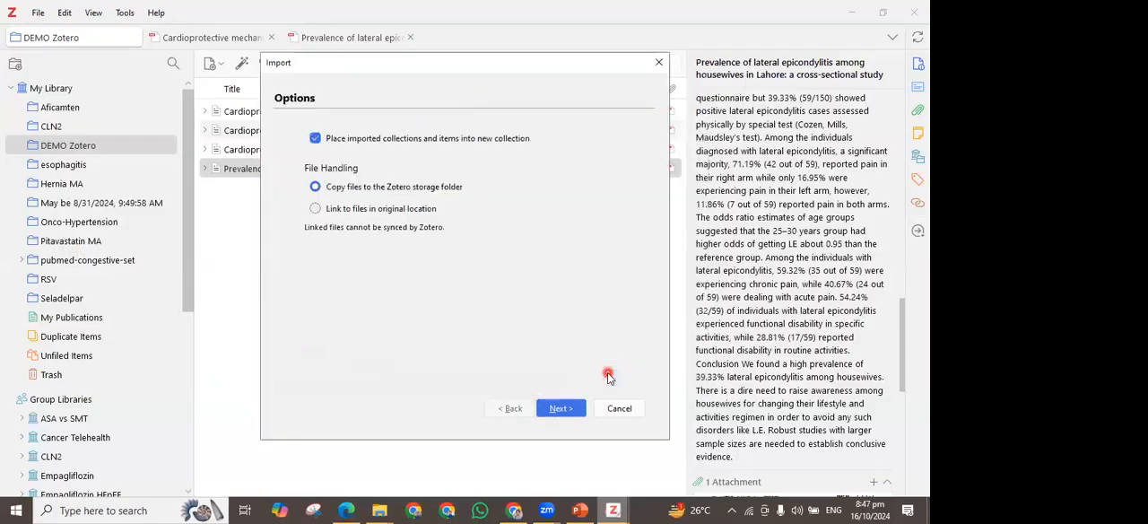
Import the citations into a new collection, copying files to the Zotero storage folder, and finish the import
left_click(378, 135)
left_click(474, 142)
left_click(560, 409)
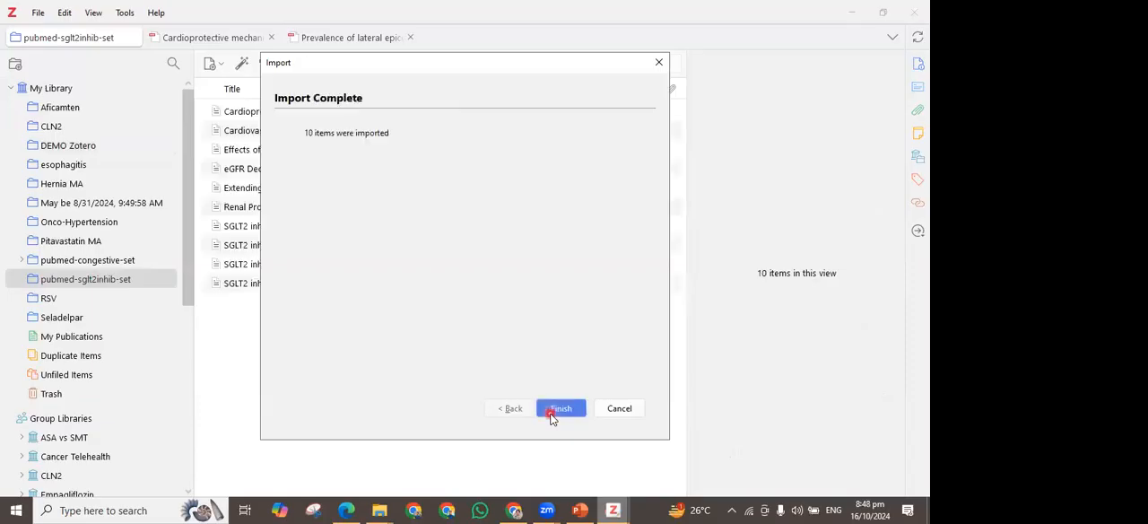
left_click(560, 408)
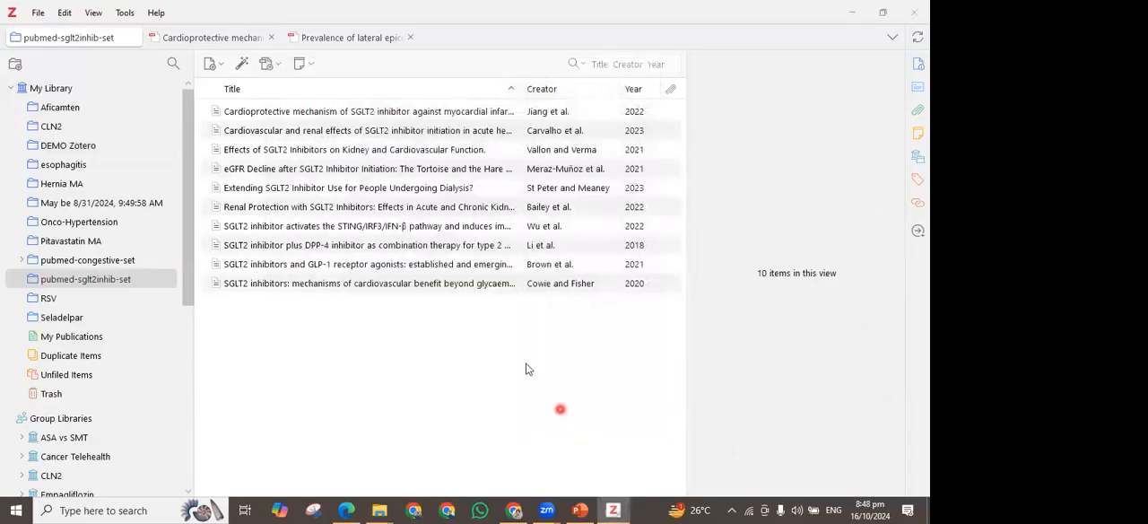
Look through the details of the first few articles in the imported pubmed-sglt2inhib-set collection
left_click(453, 117)
key("Down")
key("Down")
key("Down")
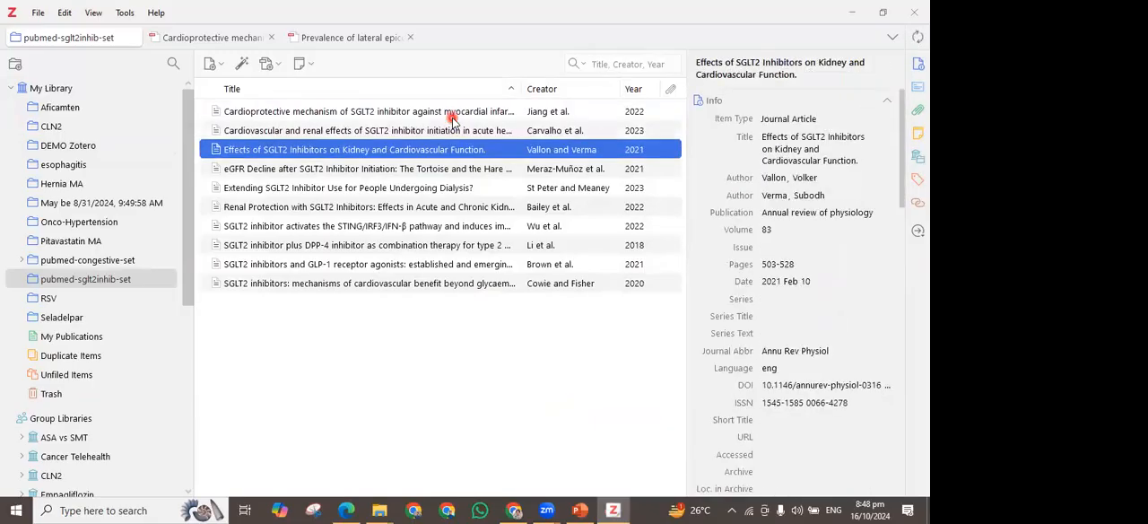
Look through the details of the remaining articles in the pubmed-sglt2inhib-set collection, down to the last one
key("Down")
key("Down")
key("Down")
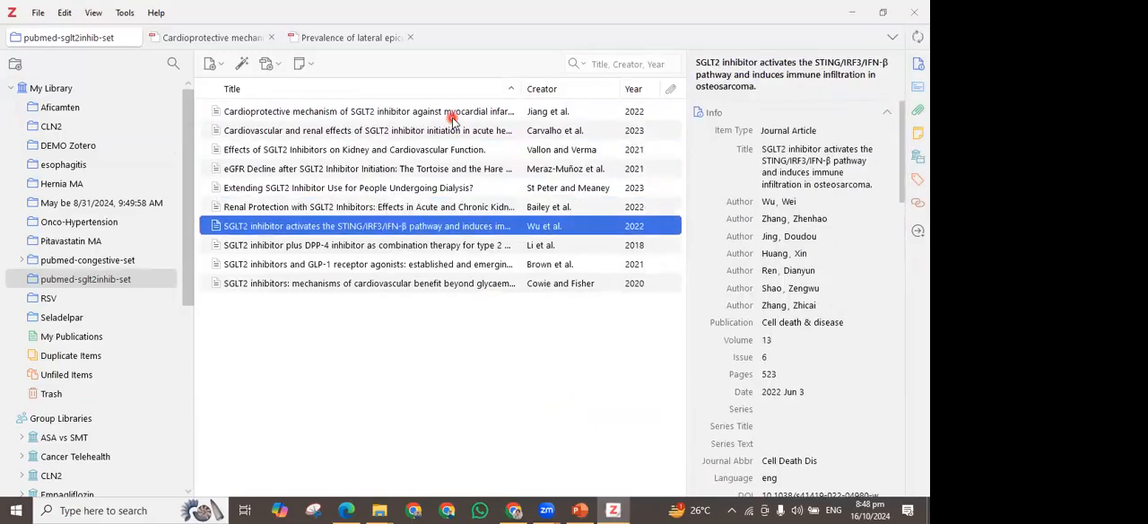
key("Down")
key("Down")
key("Down")
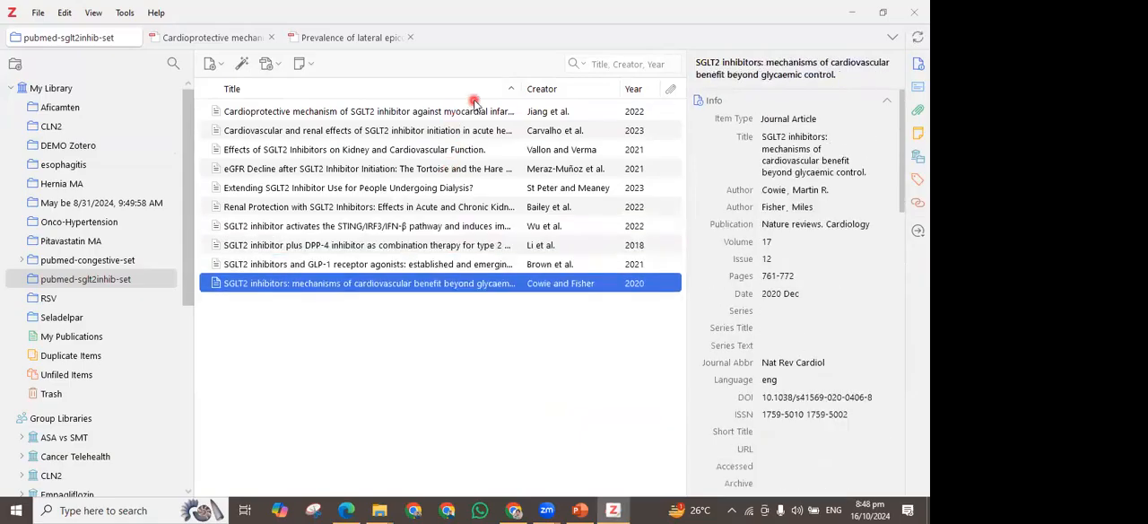
Find the full text for all articles in the pubmed-sglt2inhib-set collection, moving the progress window higher over the list
left_click(487, 130)
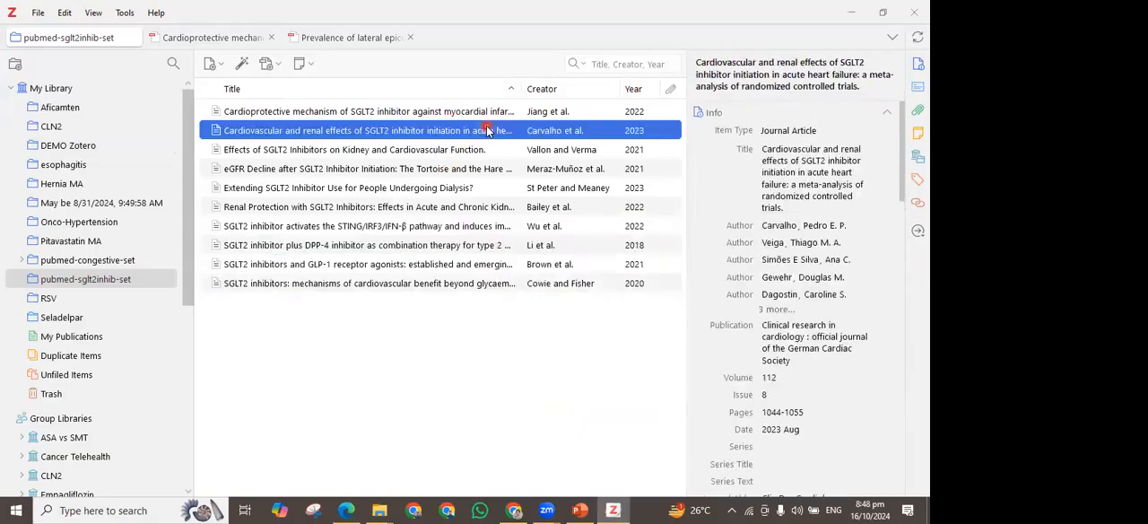
key("ctrl+a")
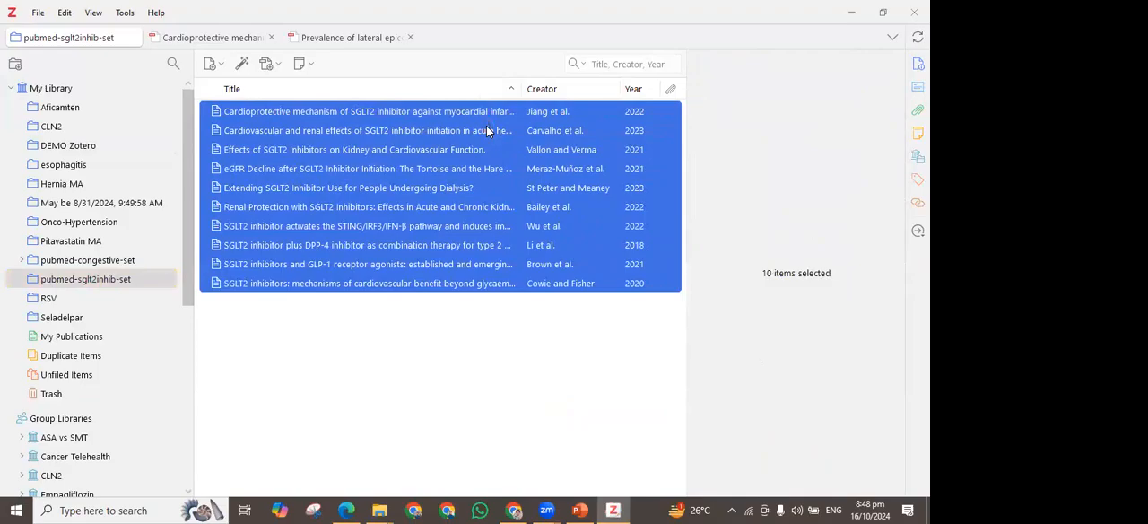
right_click(487, 130)
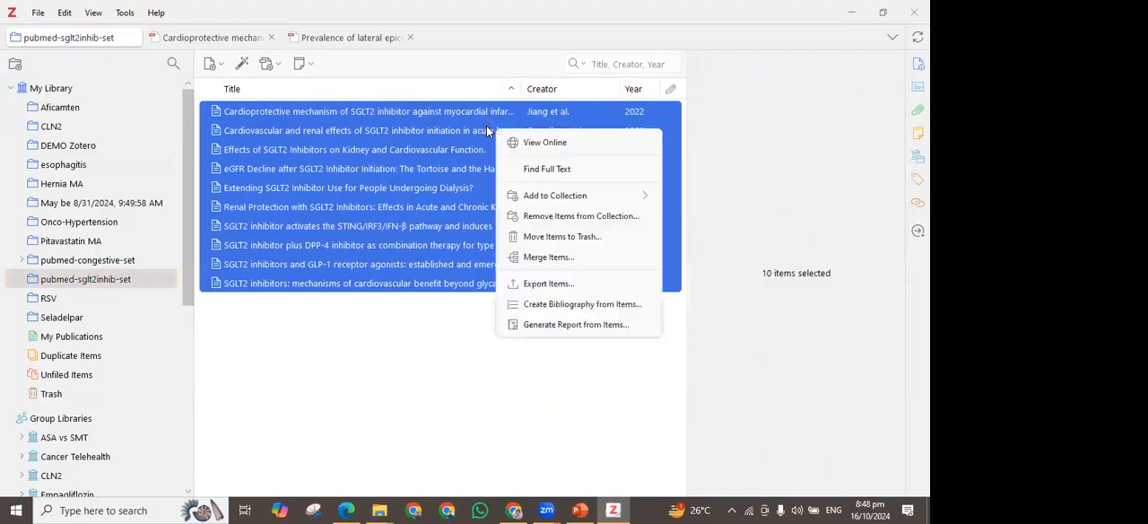
left_click(514, 170)
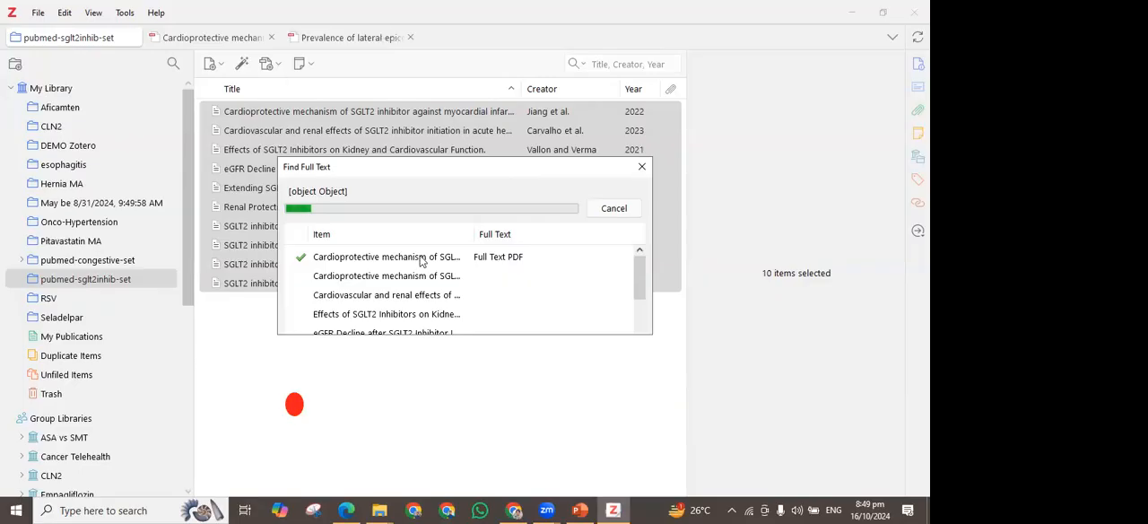
scroll(421, 265, "down", 3)
scroll(318, 298, "up", 4)
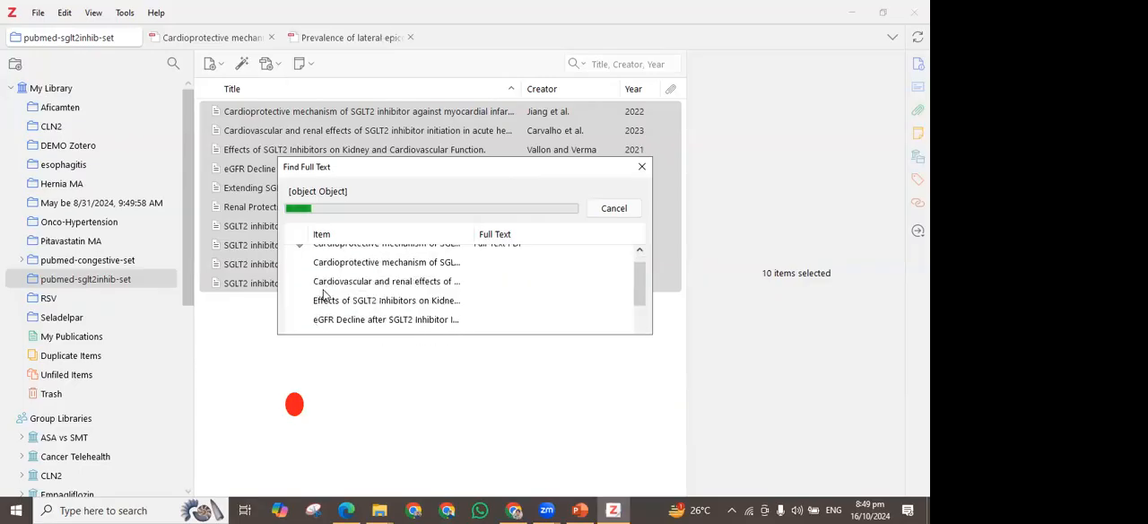
left_click_drag(370, 158, 361, 78)
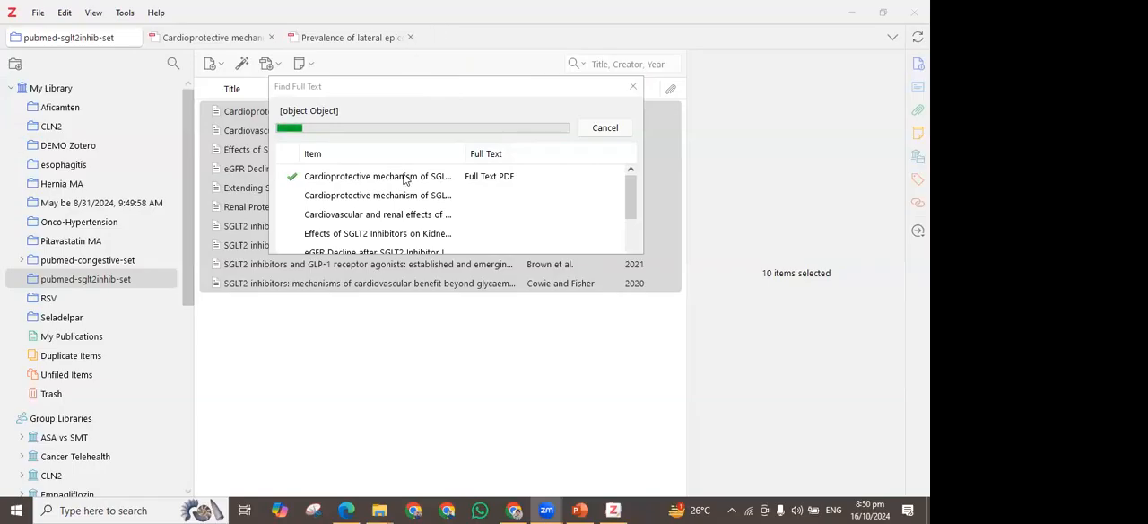
Switch to the PubMed results for sglt2 inhibitor in the browser and filter them to free full text
key("alt+Tab")
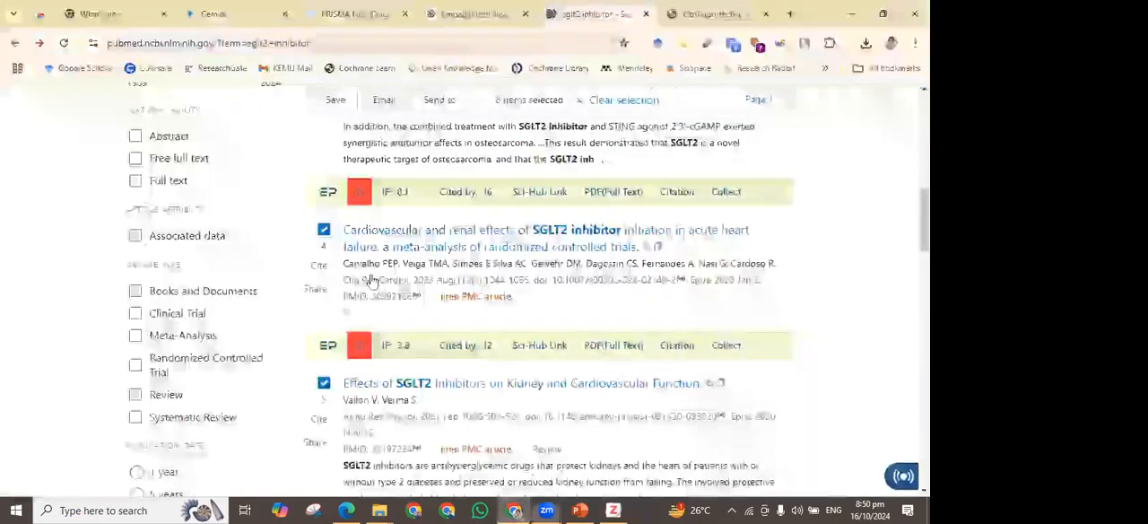
scroll(377, 289, "down", 6)
scroll(377, 289, "down", 8)
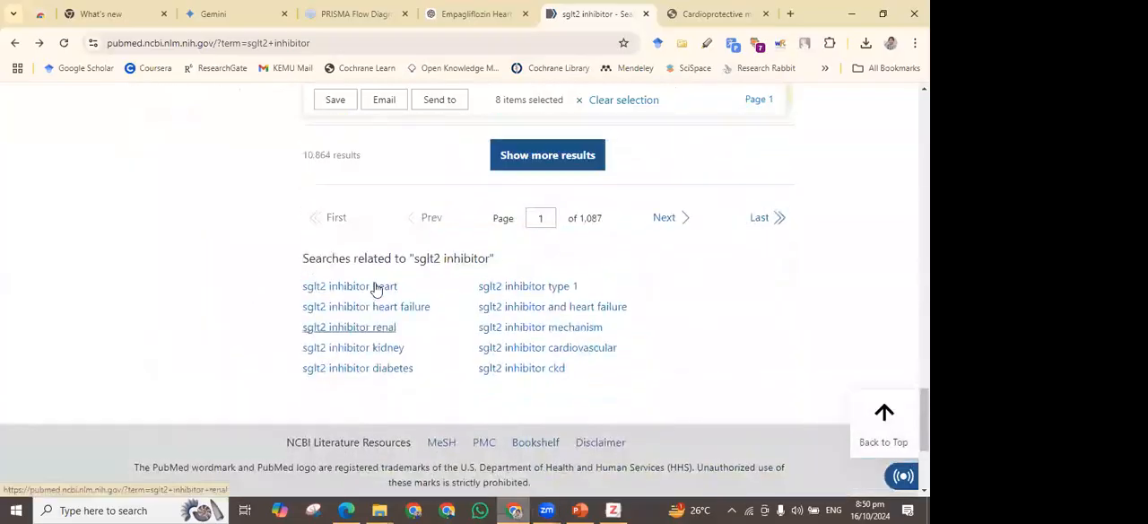
scroll(377, 289, "up", 7)
scroll(33, 313, "up", 10)
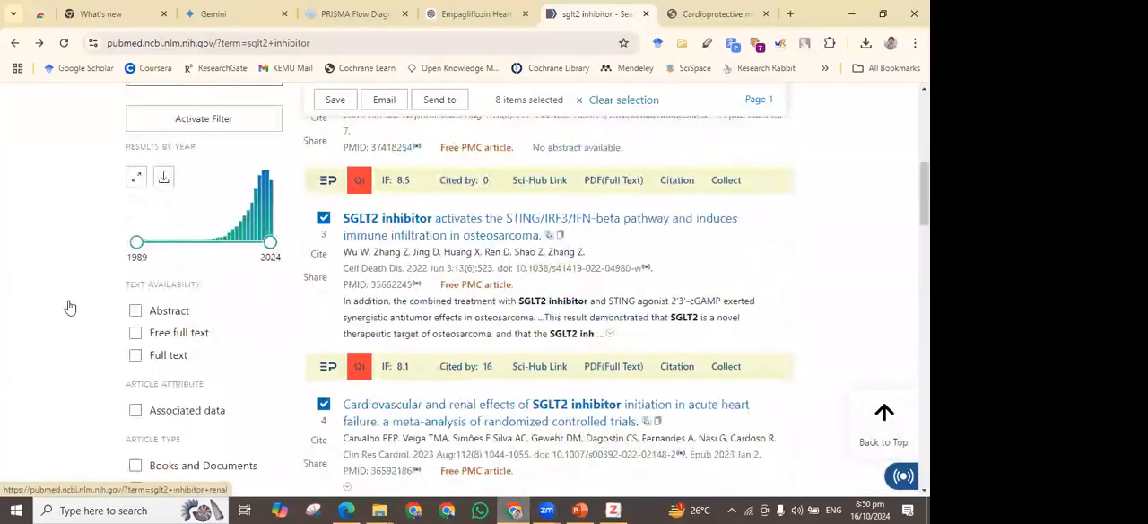
scroll(133, 286, "up", 3)
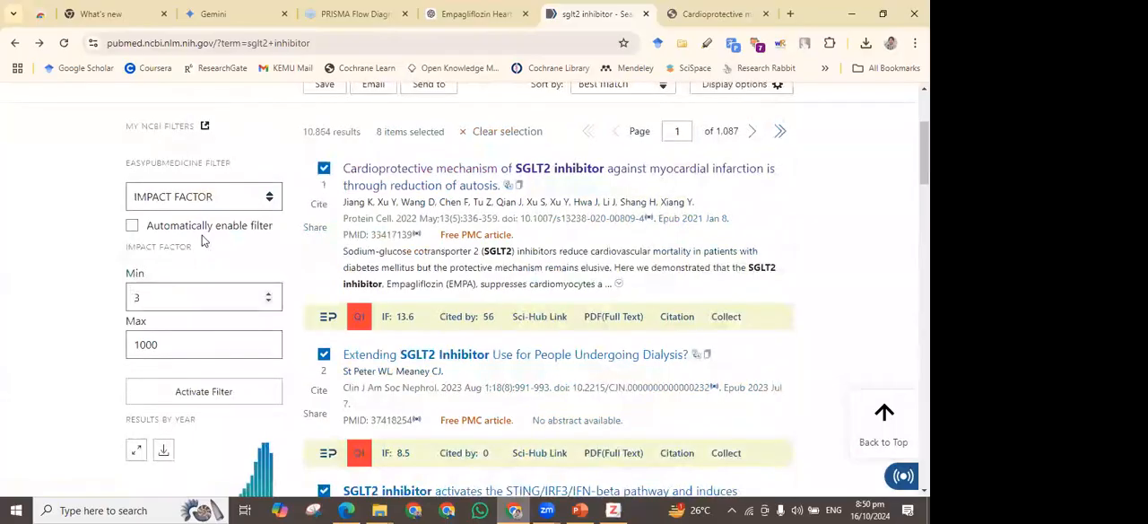
scroll(202, 242, "down", 4)
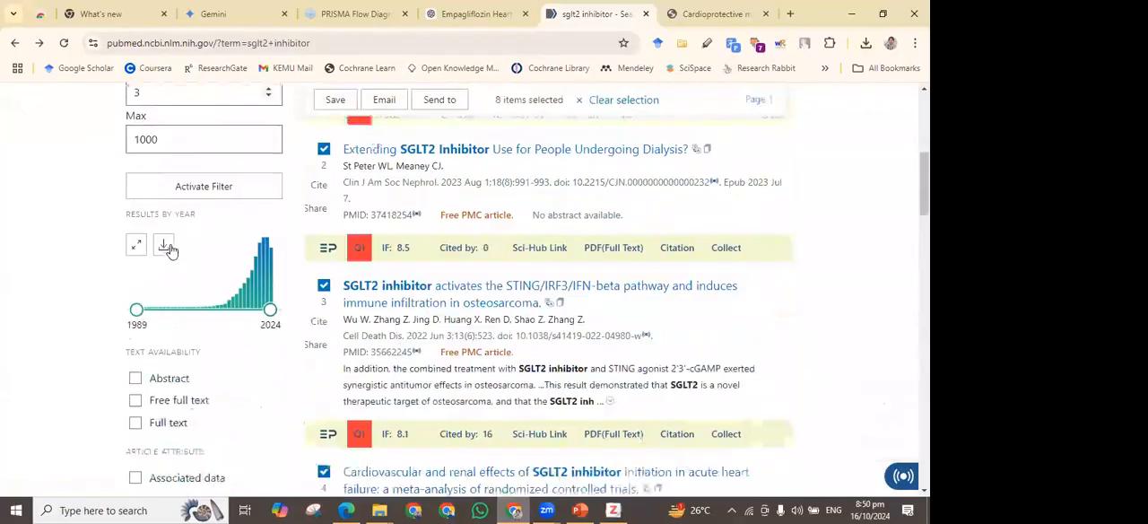
left_click(168, 272)
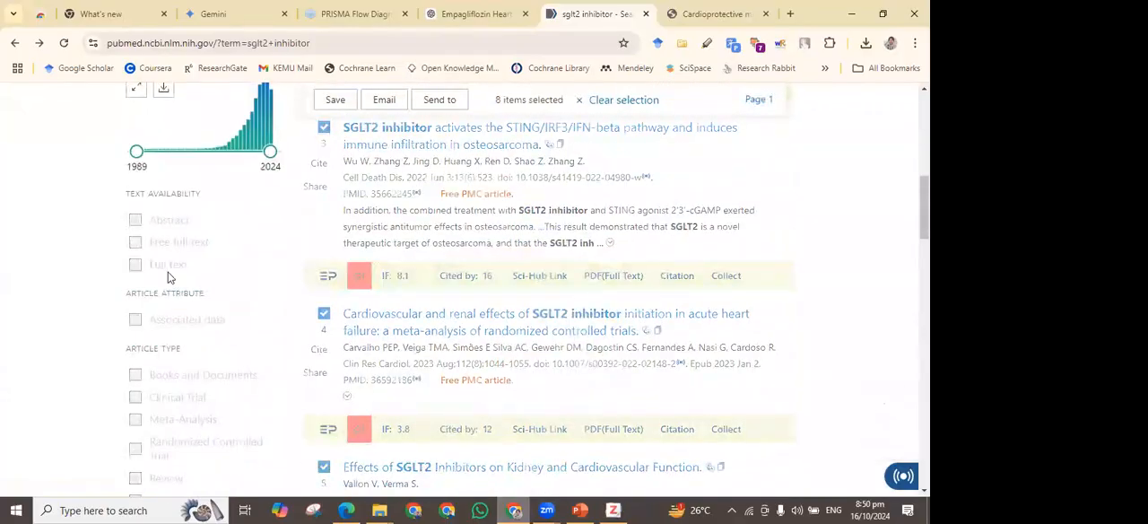
scroll(163, 279, "down", 2)
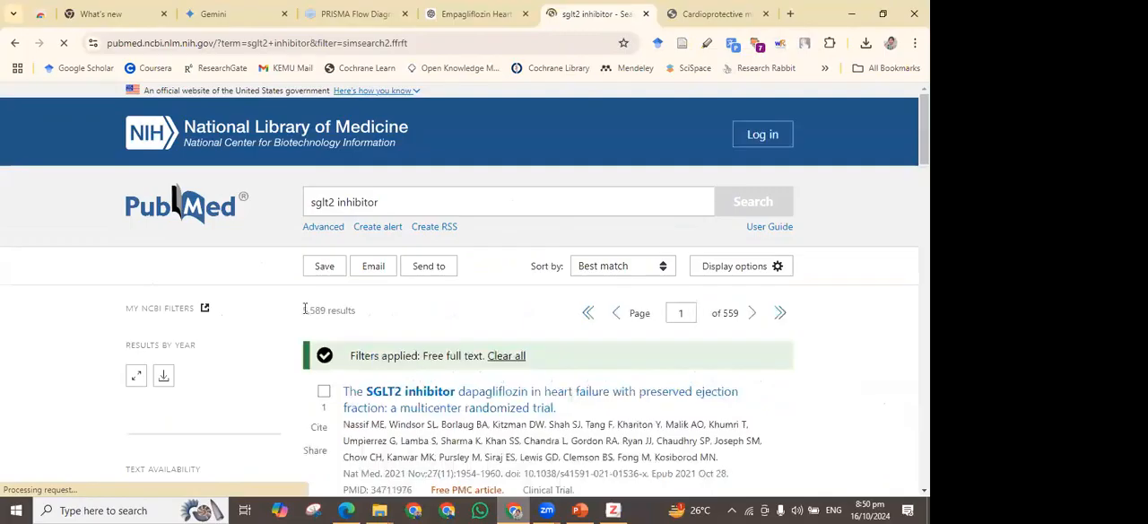
Limit the sglt2 inhibitor results to publications from the last 1 year and highlight the result count
left_click_drag(303, 310, 349, 310)
scroll(345, 314, "down", 4)
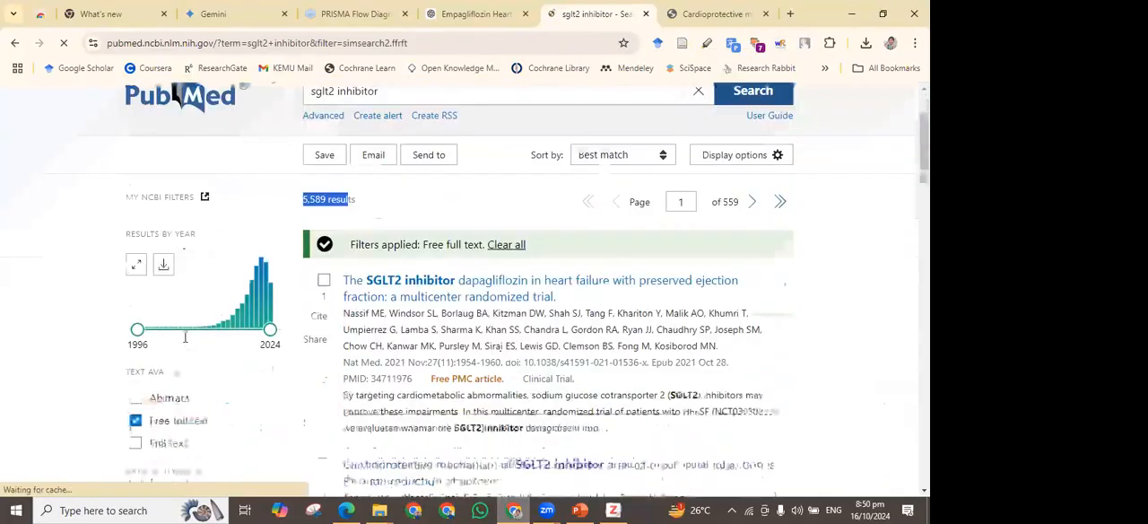
scroll(149, 394, "down", 2)
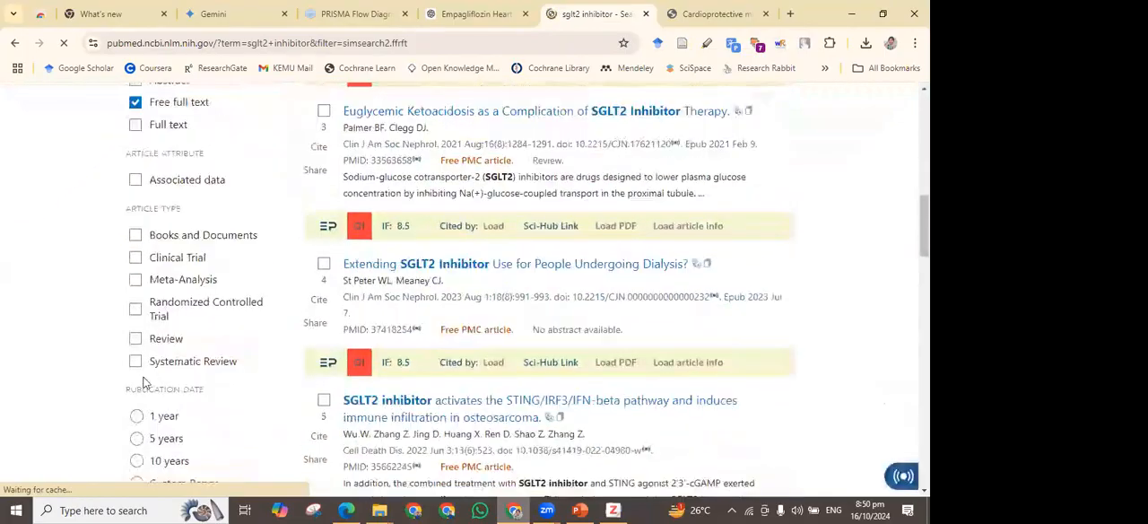
scroll(135, 258, "down", 2)
scroll(342, 227, "up", 1)
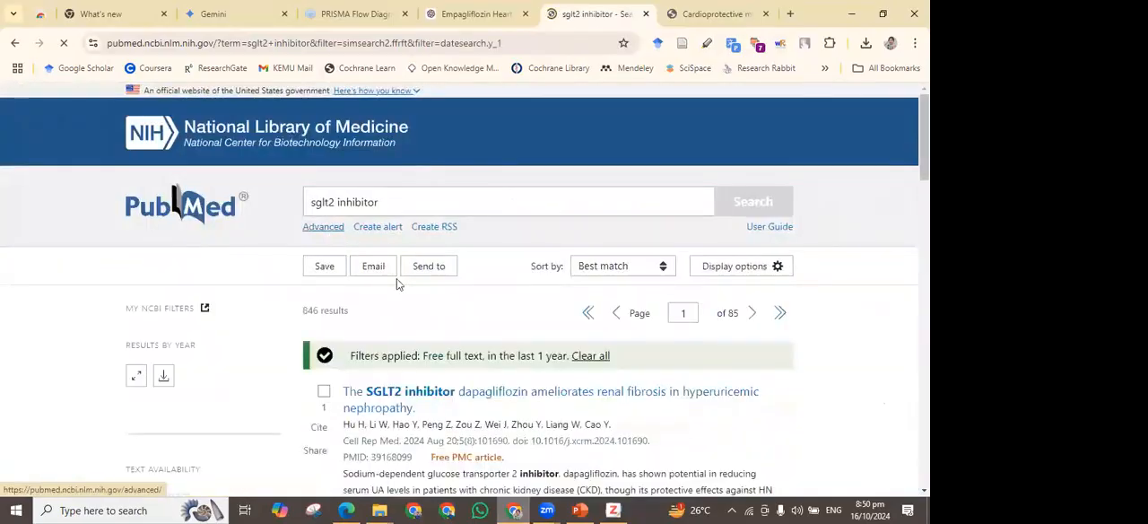
left_click_drag(299, 312, 348, 316)
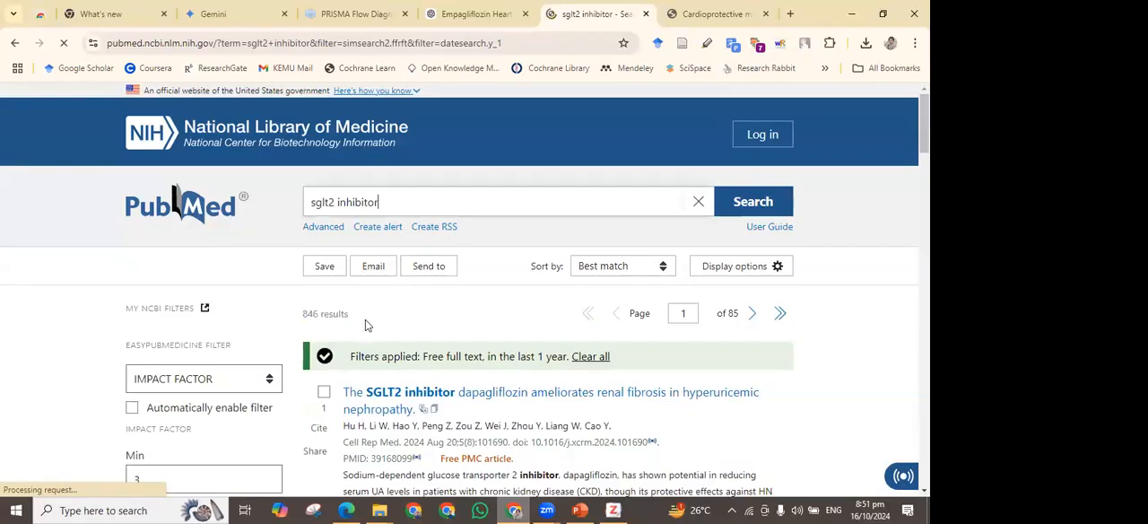
left_click_drag(350, 316, 302, 313)
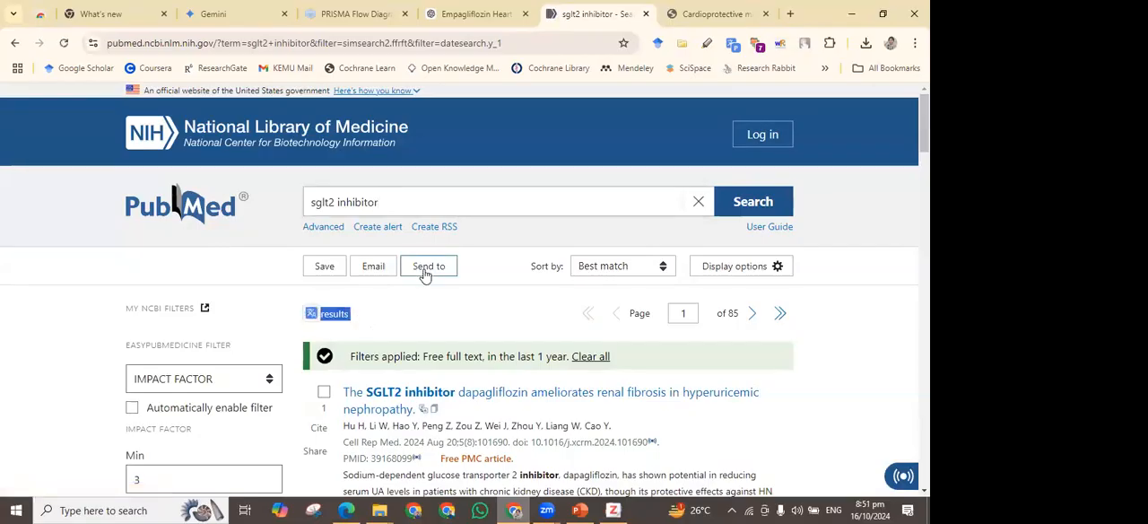
Create and download a citation manager file of the filtered PubMed results, and dismiss the download history
left_click(426, 275)
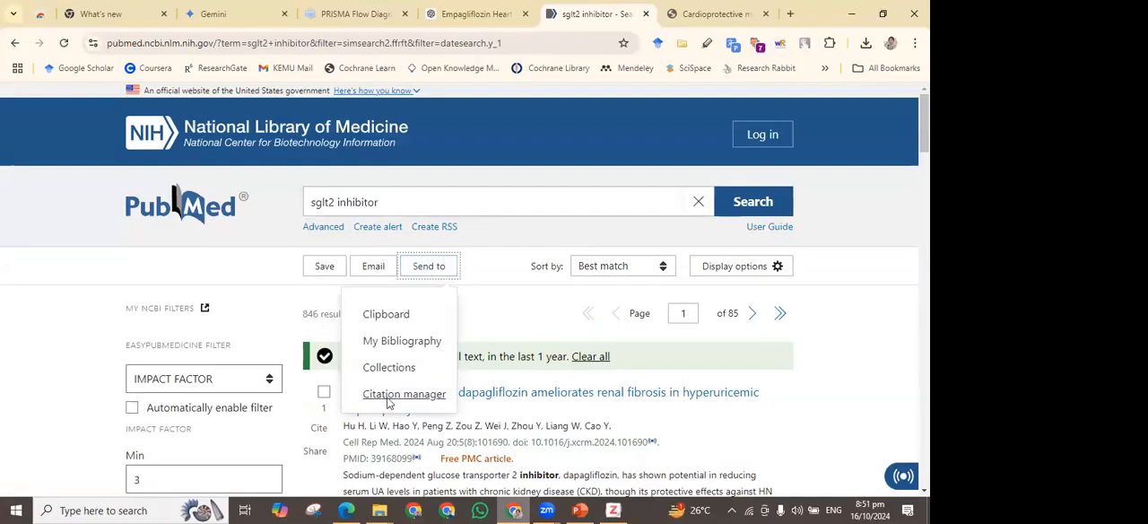
left_click(386, 399)
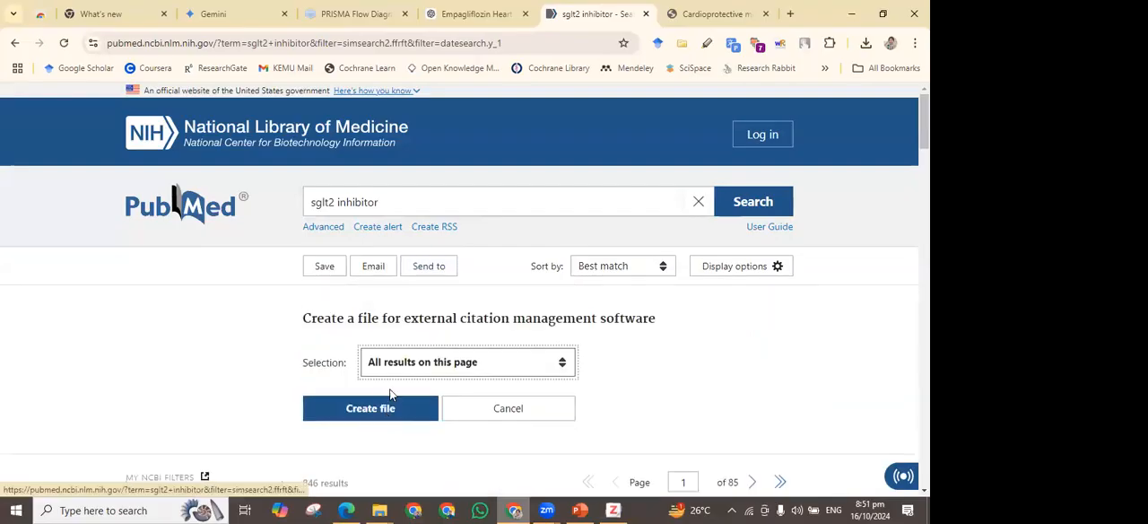
left_click(417, 373)
left_click(416, 406)
left_click(417, 409)
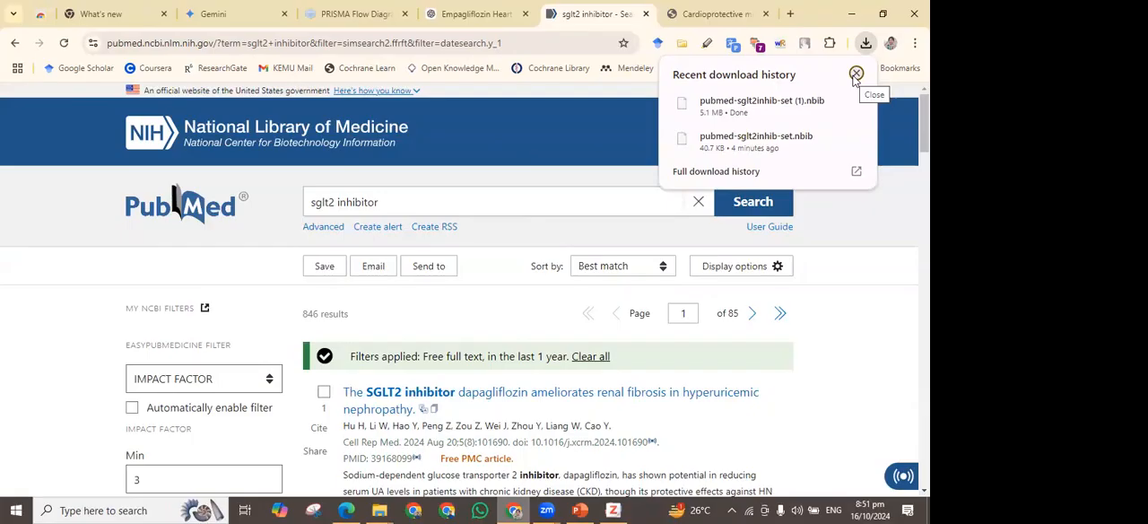
left_click(856, 75)
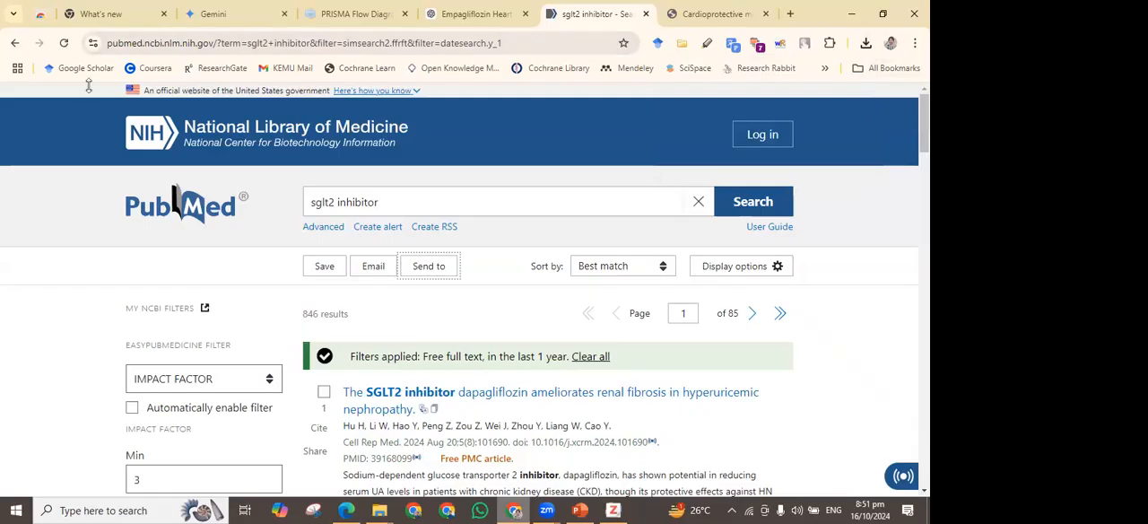
Switch back to Zotero and stop the running full-text search
left_click(715, 15)
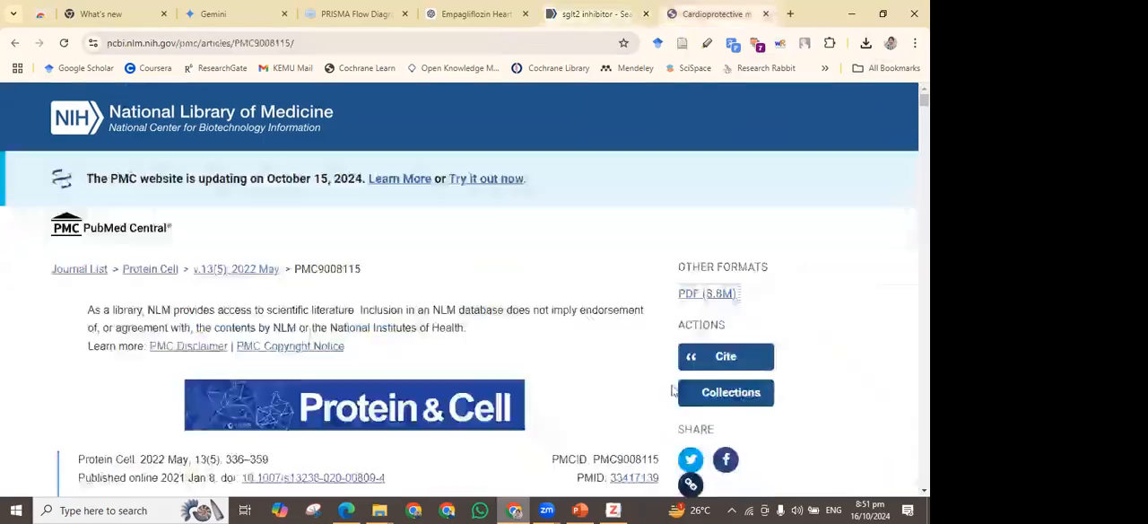
left_click(620, 508)
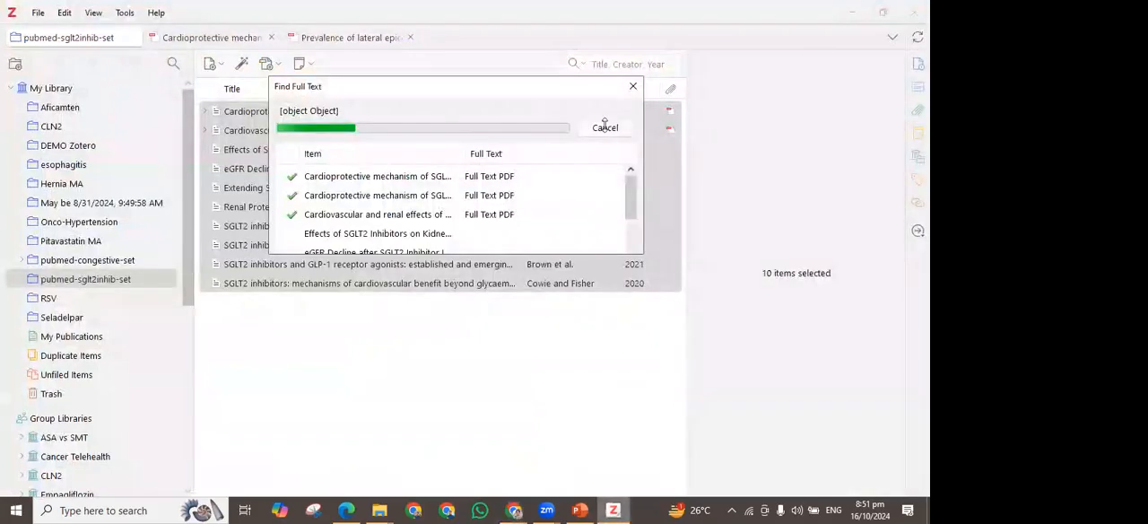
left_click(604, 127)
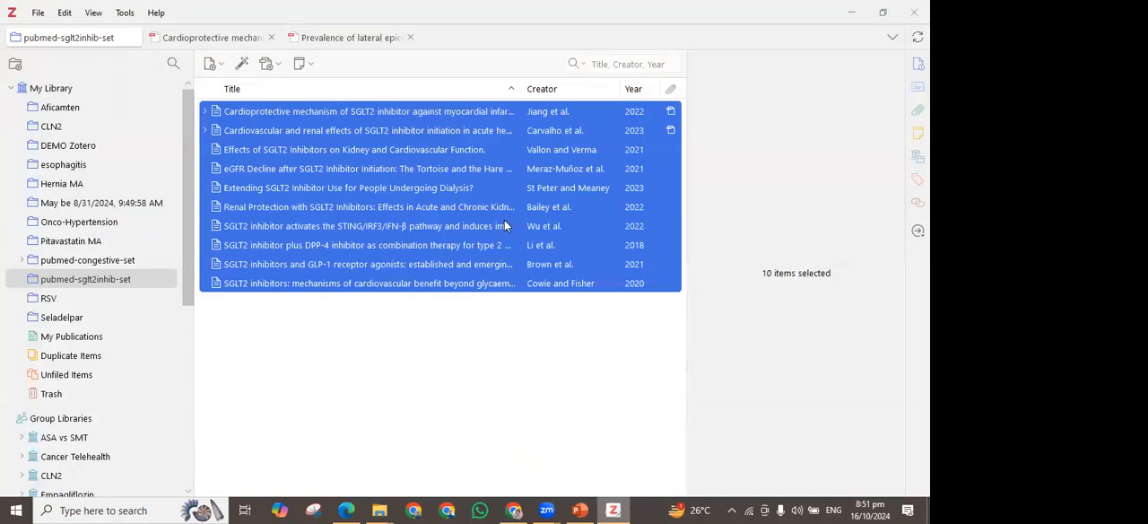
left_click(278, 66)
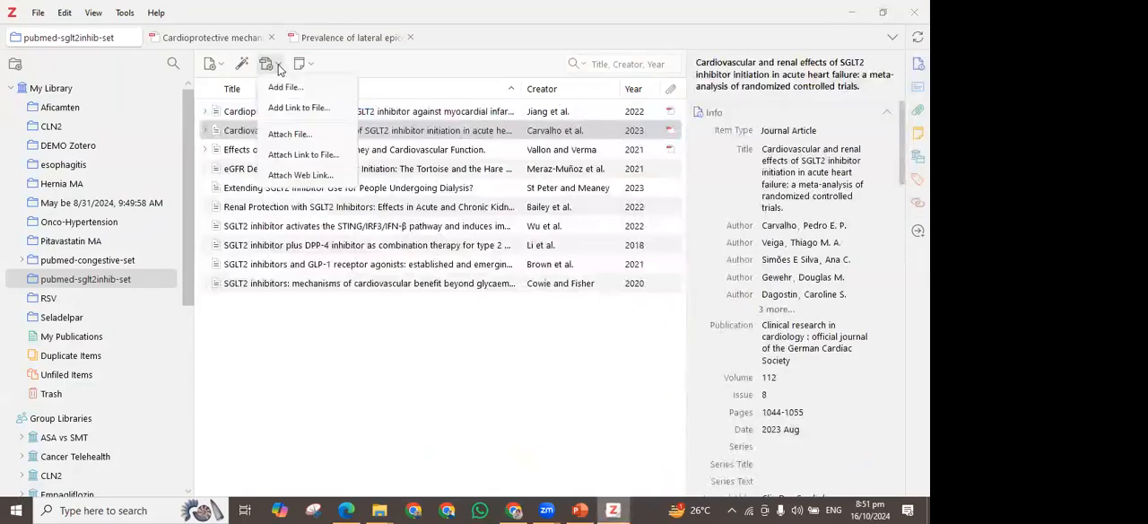
left_click(316, 64)
left_click(314, 64)
left_click(373, 63)
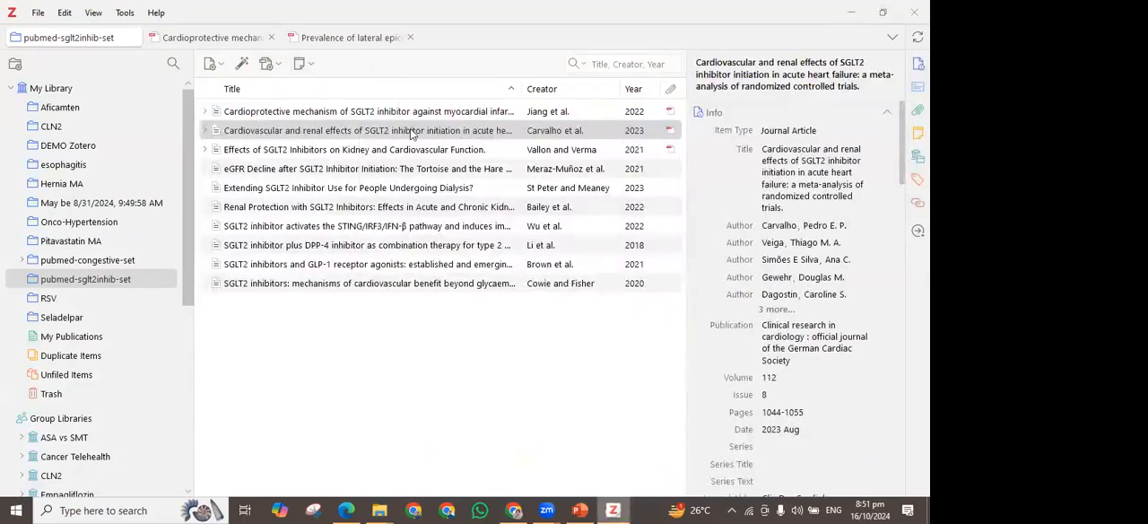
Open the PDF of the article on the cardioprotective mechanism of SGLT2 inhibitor and underline its title in red
left_click(289, 113)
double_click(289, 113)
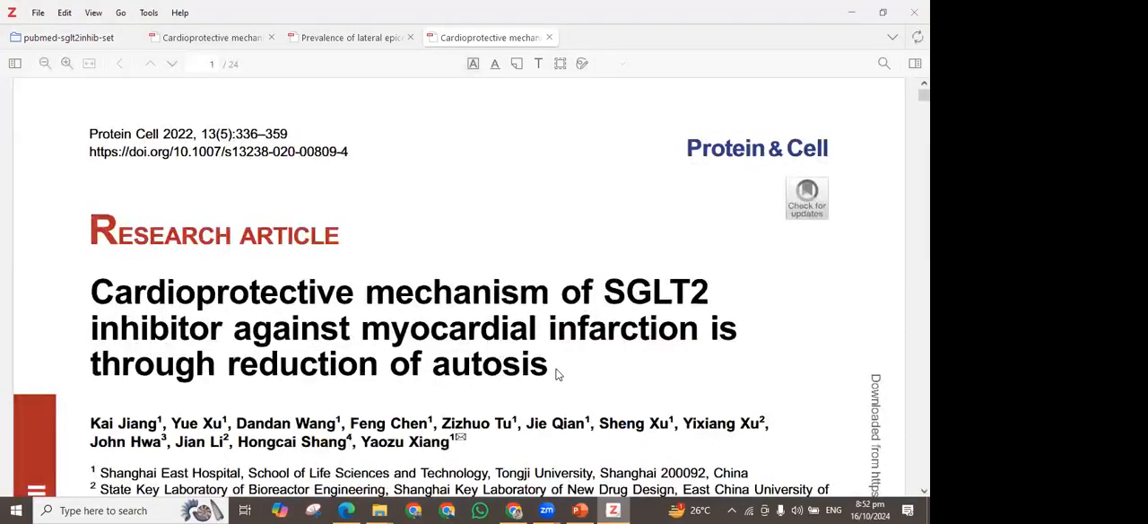
scroll(177, 299, "down", 1)
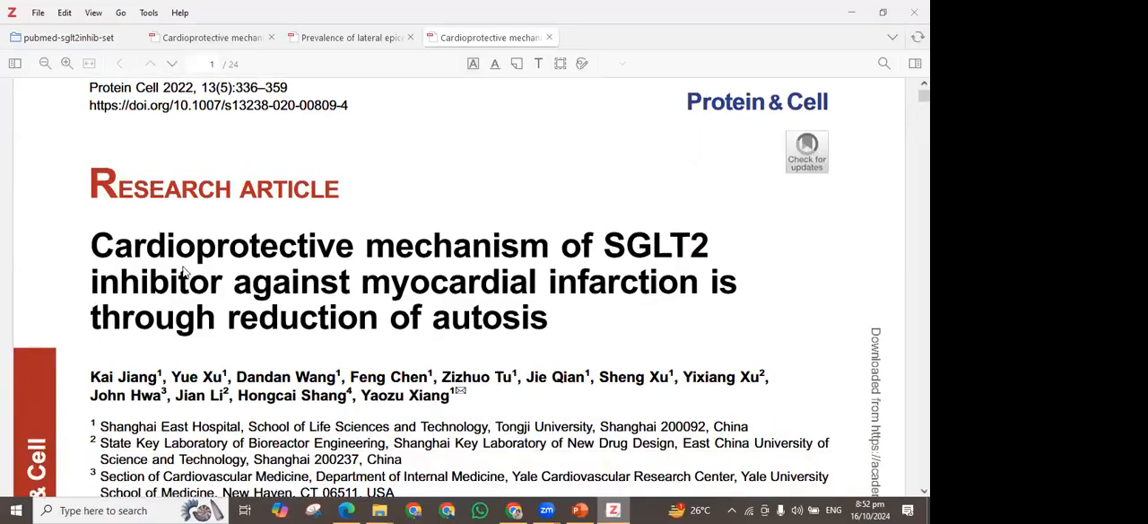
left_click_drag(541, 312, 542, 314)
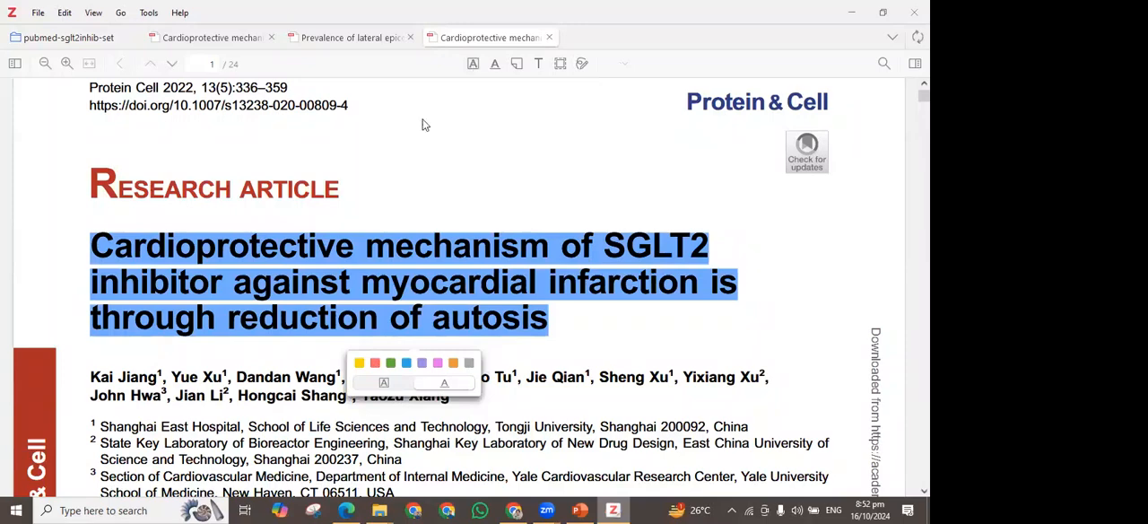
Highlight the first sentence of the Introduction, on diabetes mellitus and its cardiovascular risk, in yellow in the SGLT2 inhibitor article
scroll(170, 295, "down", 3)
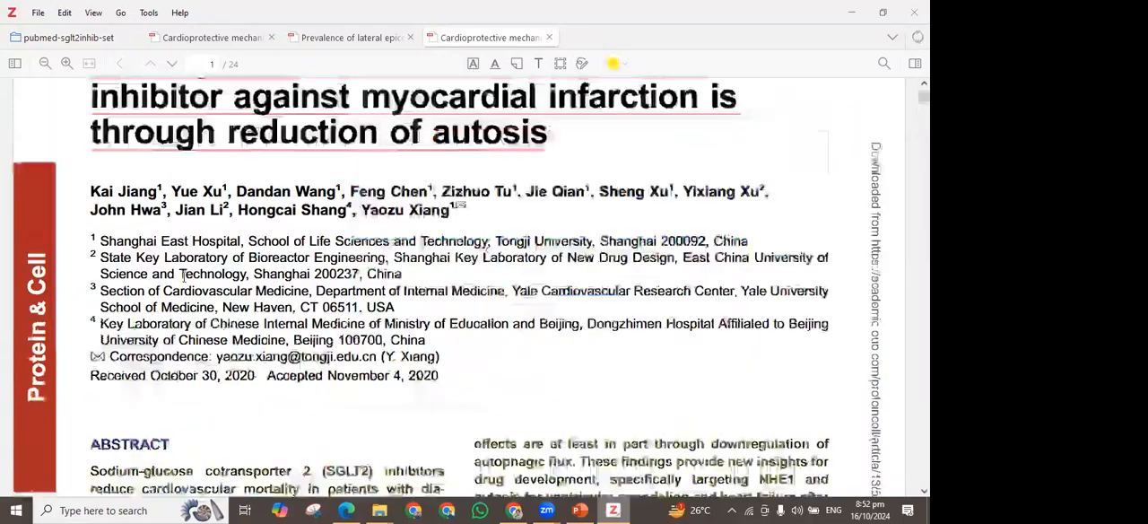
scroll(183, 277, "down", 3)
scroll(184, 277, "down", 3)
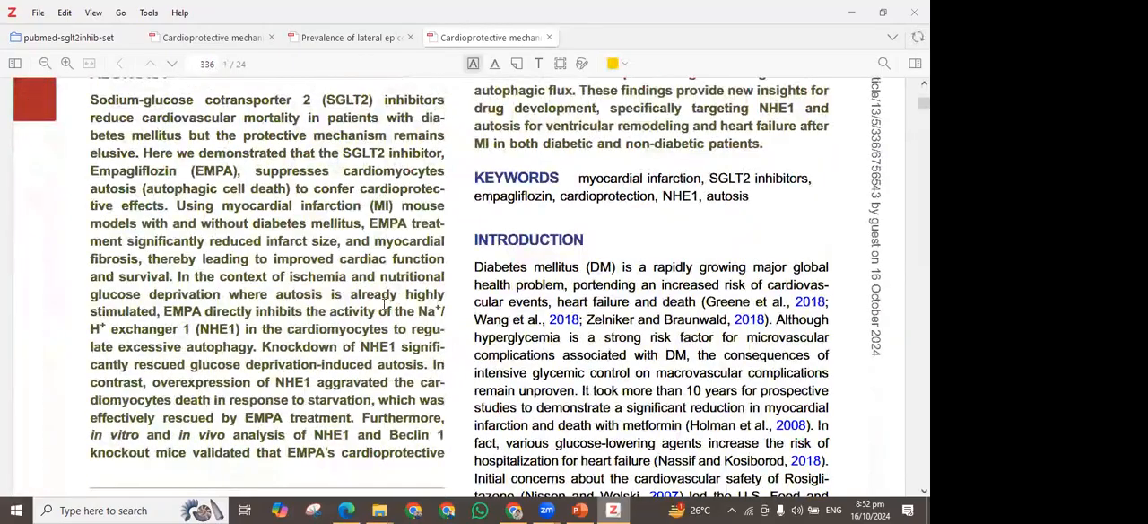
scroll(474, 177, "down", 5)
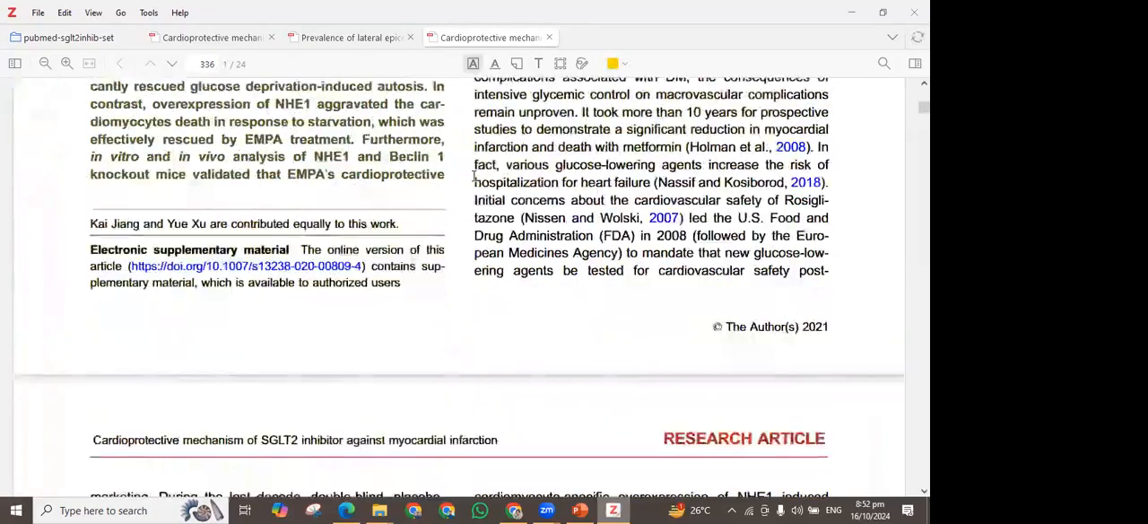
scroll(474, 176, "up", 4)
left_click_drag(474, 174, 729, 227)
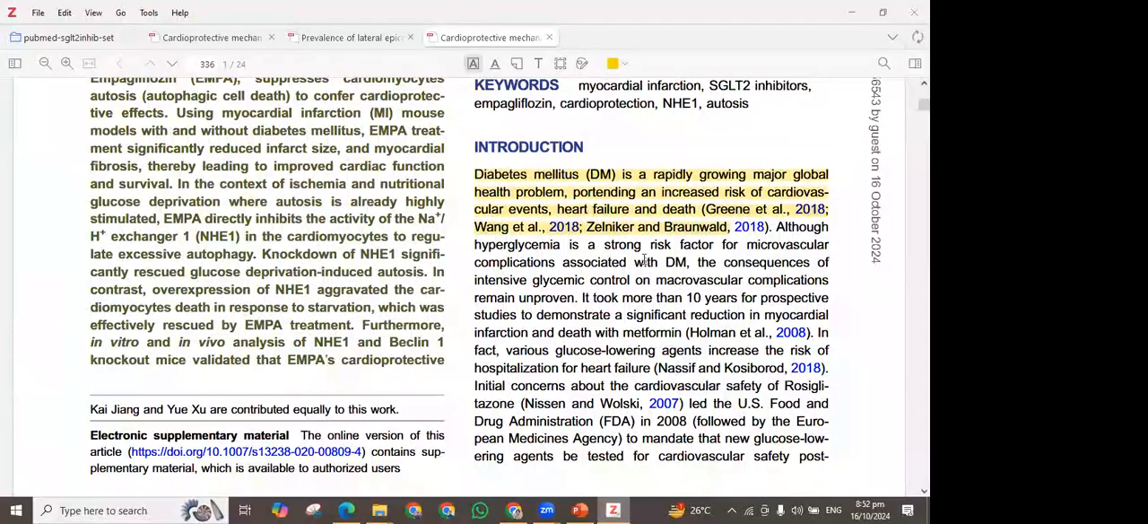
Switch to the lateral epicondylitis article, underline the opening Background sentence on page 2 in red and preview its citation [1]
scroll(454, 148, "down", 2)
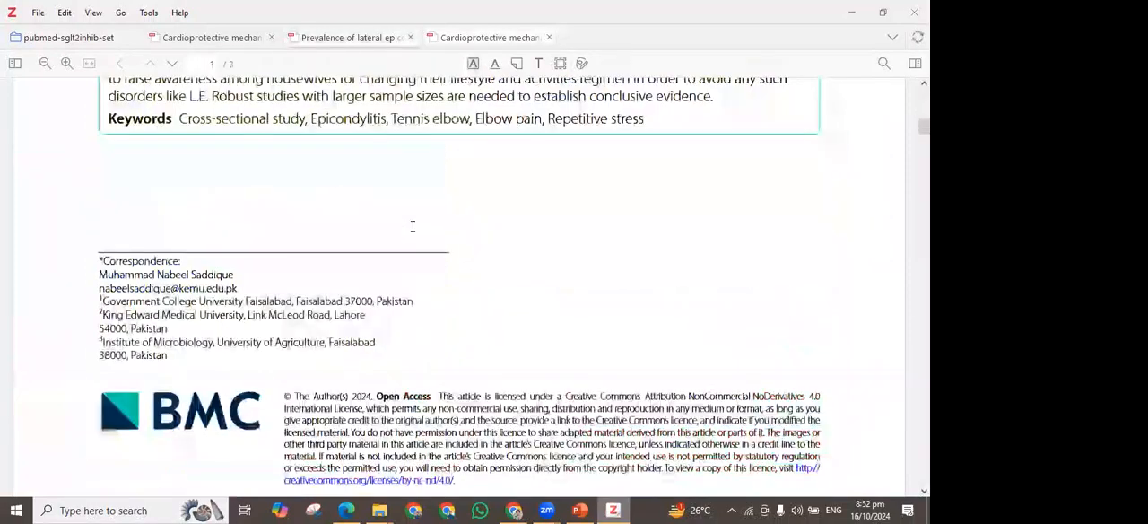
scroll(151, 307, "down", 5)
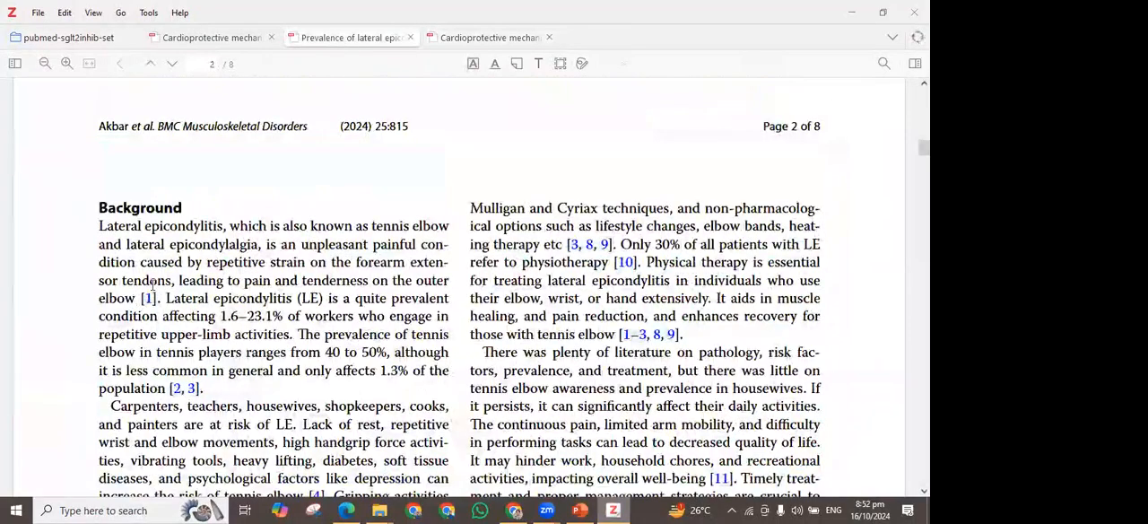
left_click_drag(98, 226, 137, 299)
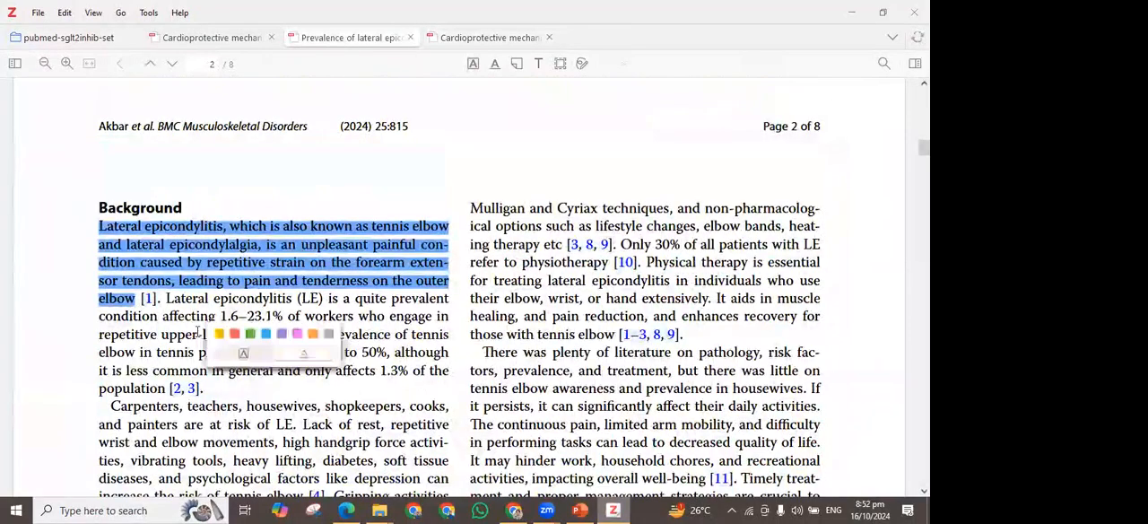
left_click(235, 333)
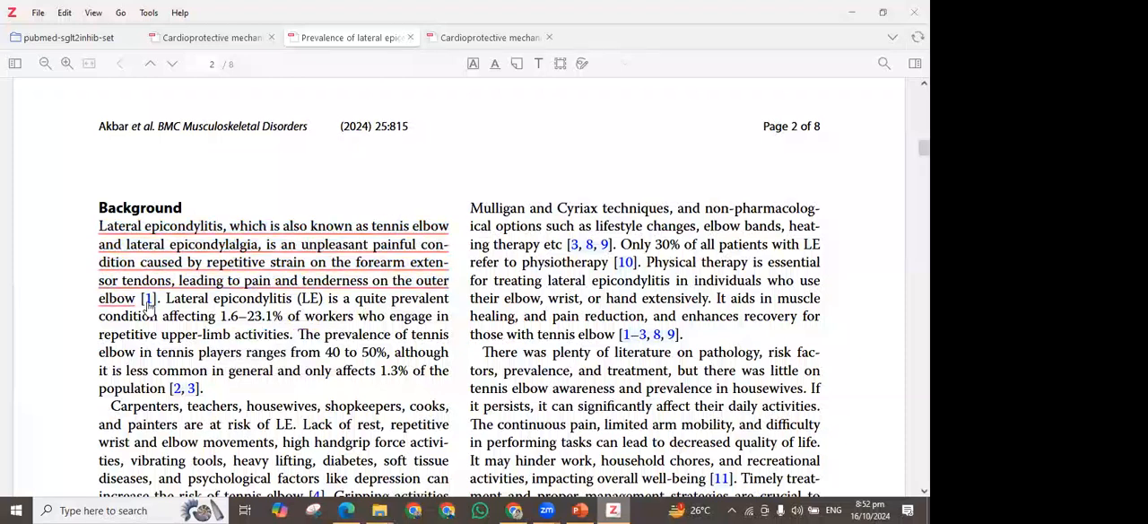
mouse_move(149, 305)
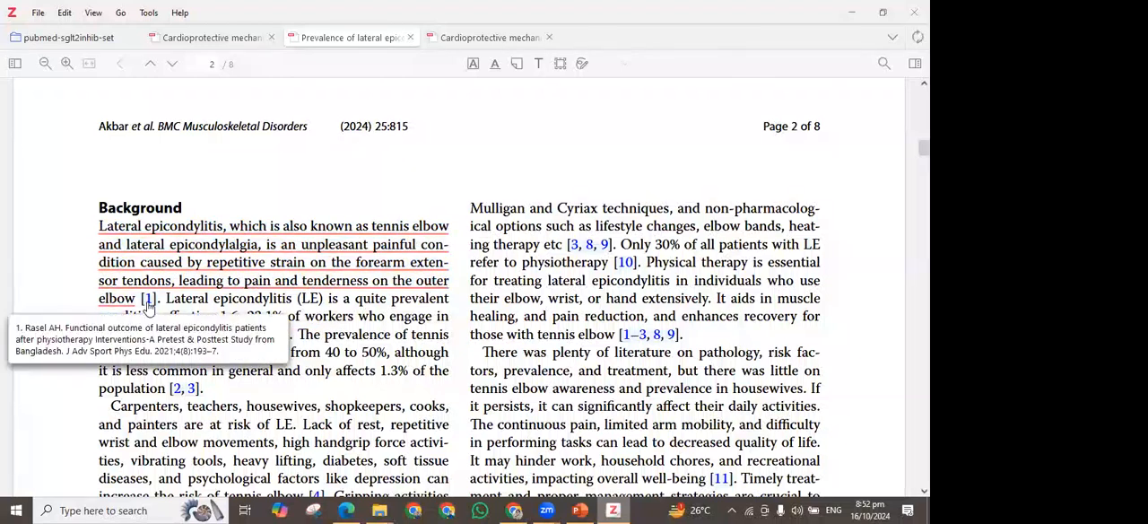
Underline the first author's name below the title on page 1 of the lateral epicondylitis article in purple
scroll(148, 305, "up", 10)
left_click_drag(166, 286, 151, 322)
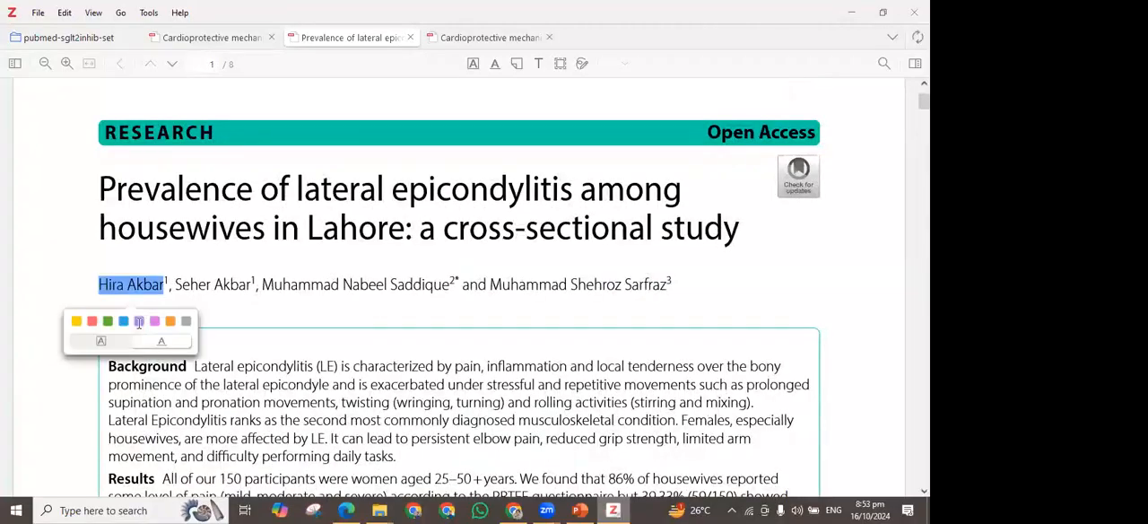
left_click(139, 323)
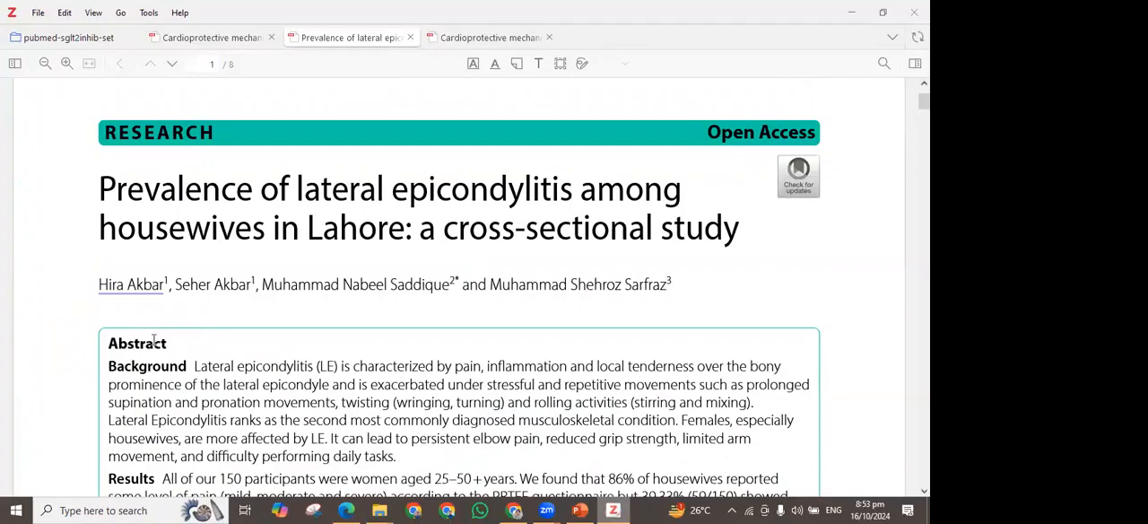
Follow citation [1] after the underlined Background sentence to the reference list and select the full text of reference 1
scroll(155, 377, "down", 10)
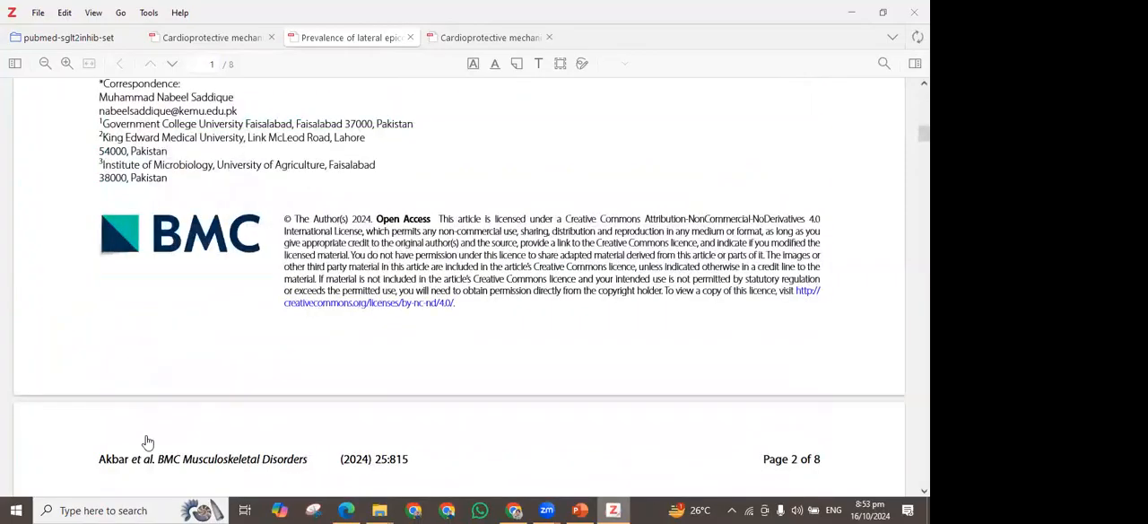
scroll(146, 440, "down", 2)
mouse_move(146, 437)
scroll(150, 395, "down", 1)
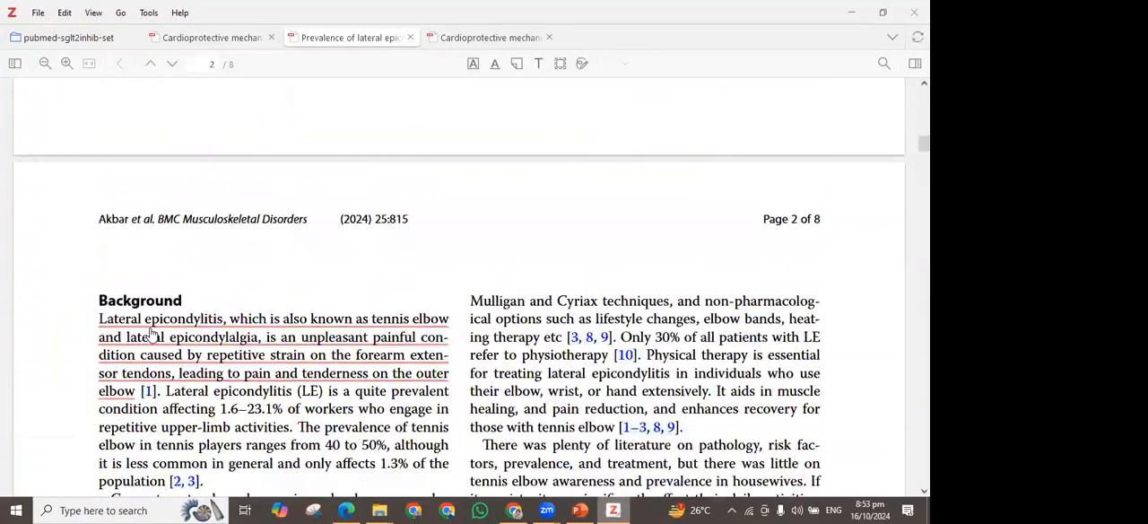
scroll(116, 248, "down", 1)
scroll(104, 246, "down", 2)
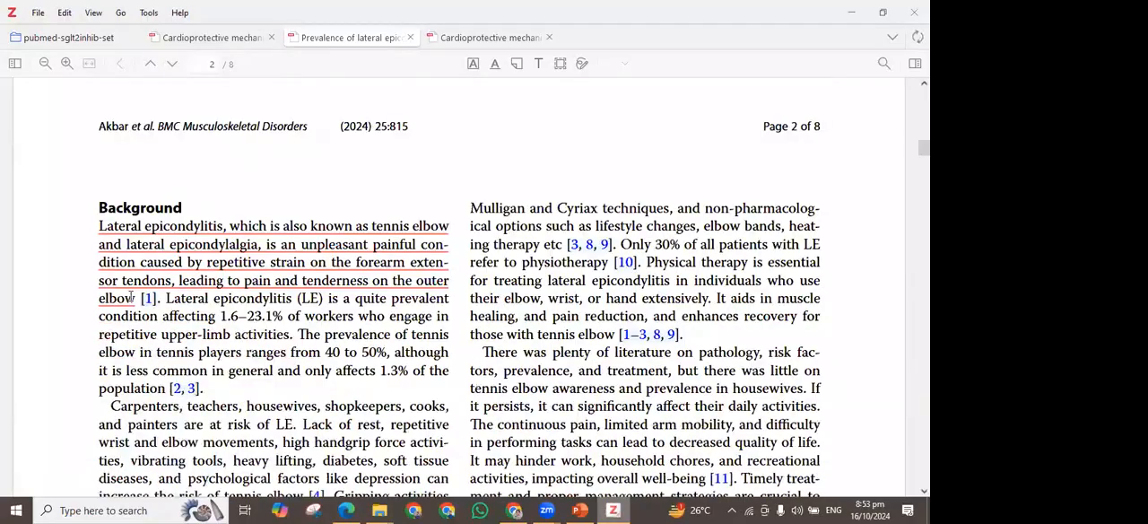
left_click(221, 325)
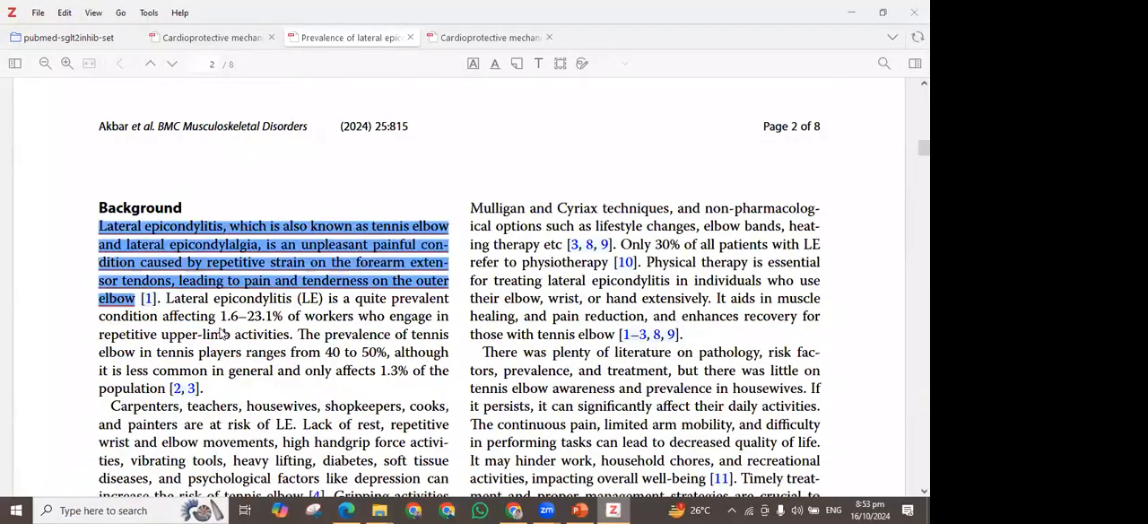
left_click(147, 299)
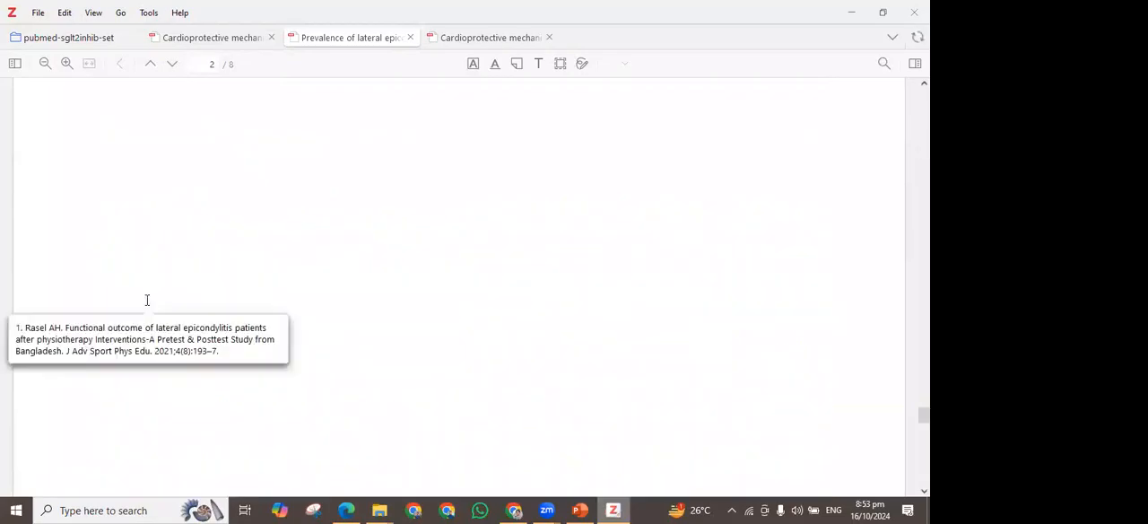
left_click(147, 299)
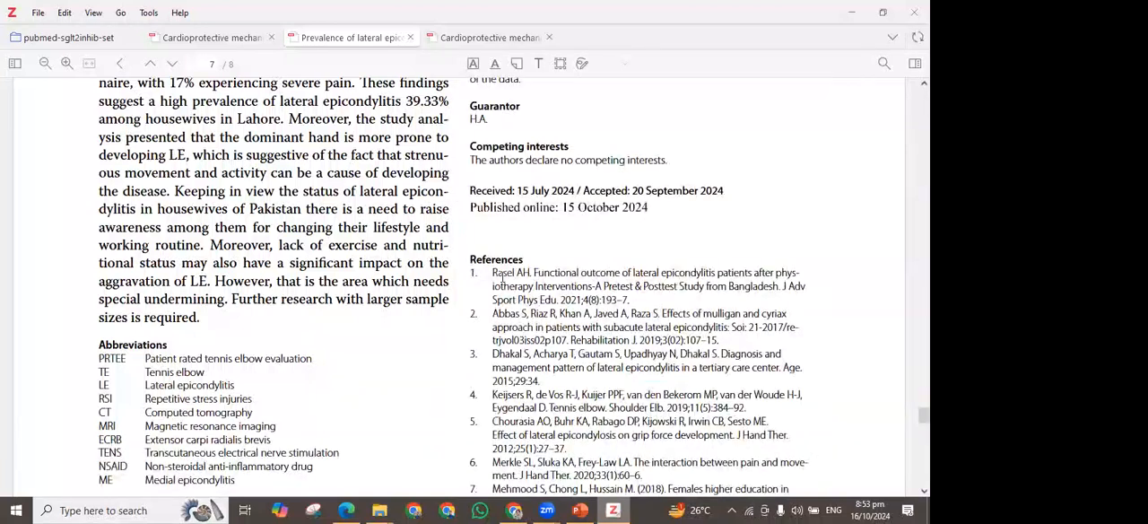
triple_click(492, 274)
left_click_drag(493, 274, 565, 314)
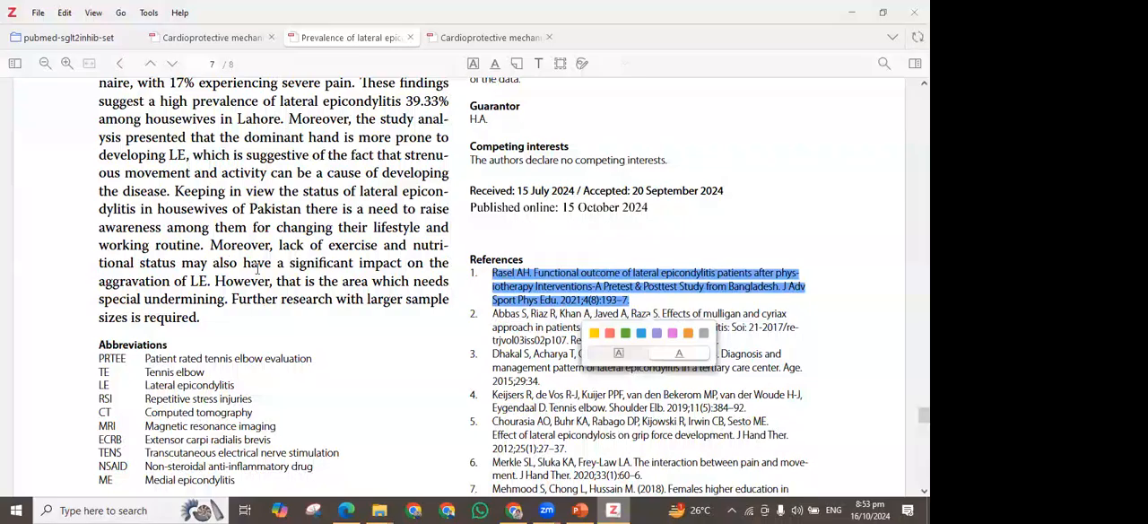
Go back from the reference list to the earlier pages of the lateral epicondylitis article
scroll(258, 269, "up", 5)
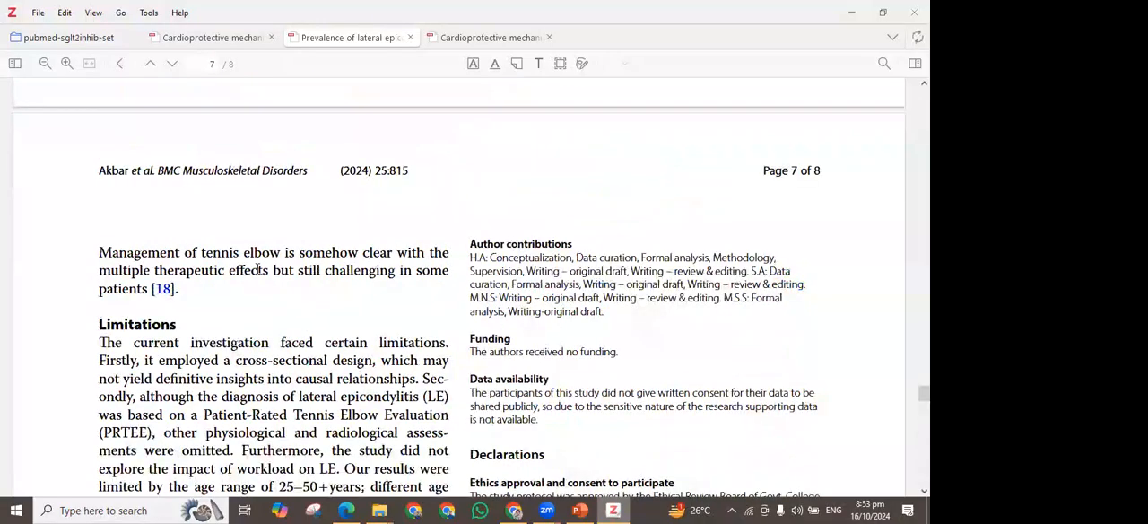
scroll(257, 269, "up", 8)
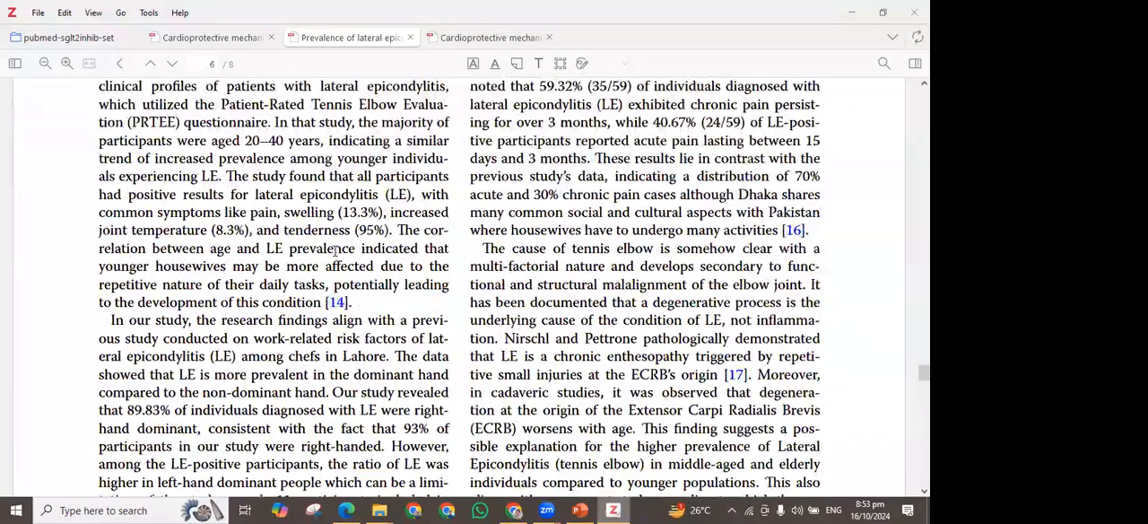
scroll(385, 266, "up", 10)
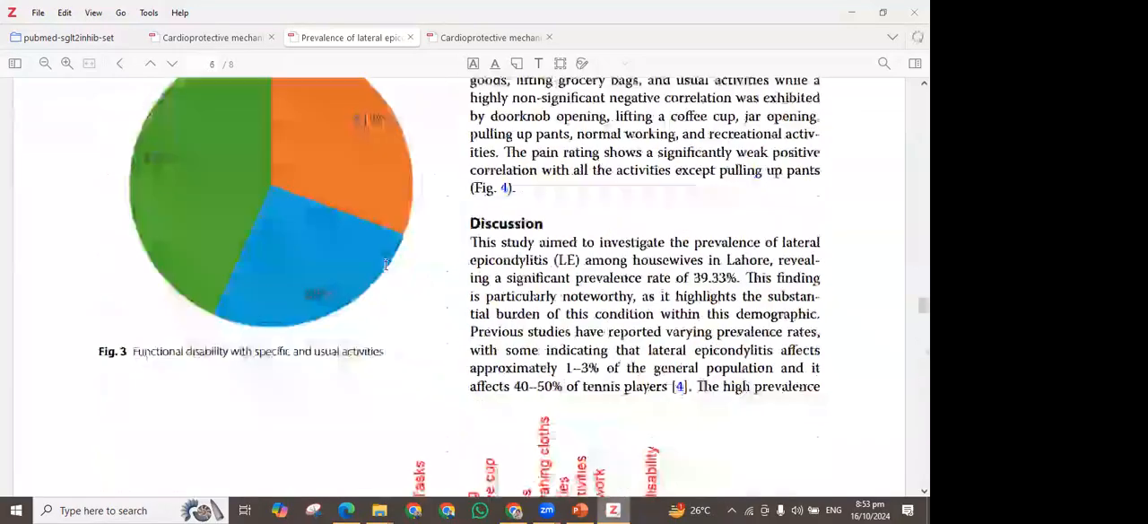
scroll(385, 266, "up", 10)
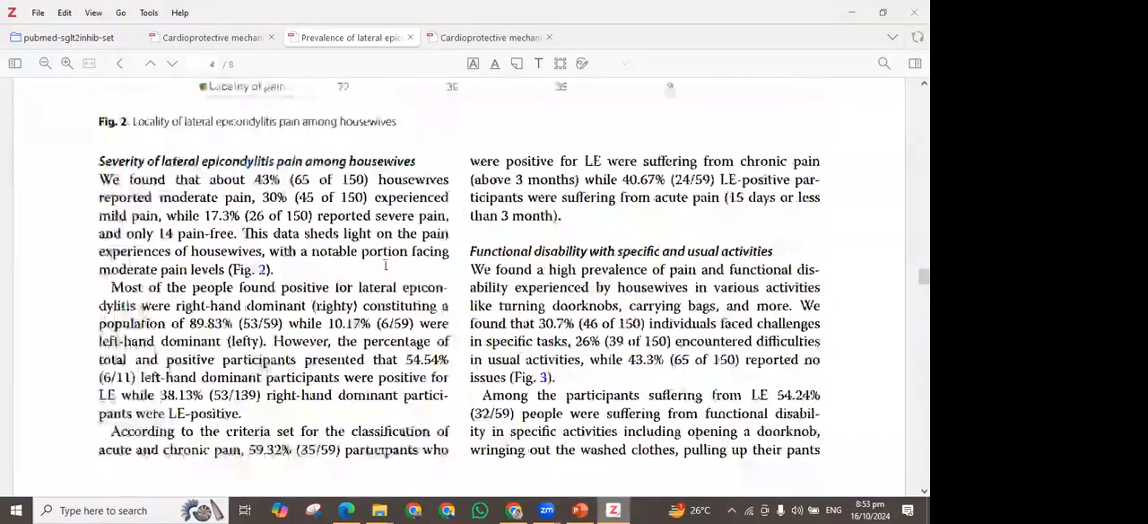
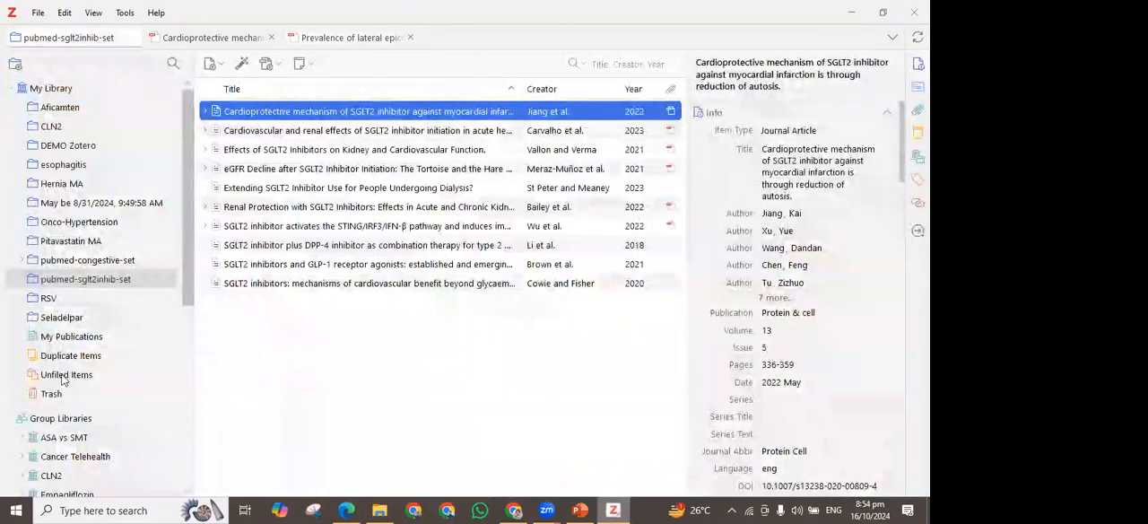
Merge the two duplicate ACG Clinical Guideline: Evaluation of Abnormal Liver Chemistries records from the library's duplicate items
left_click(63, 360)
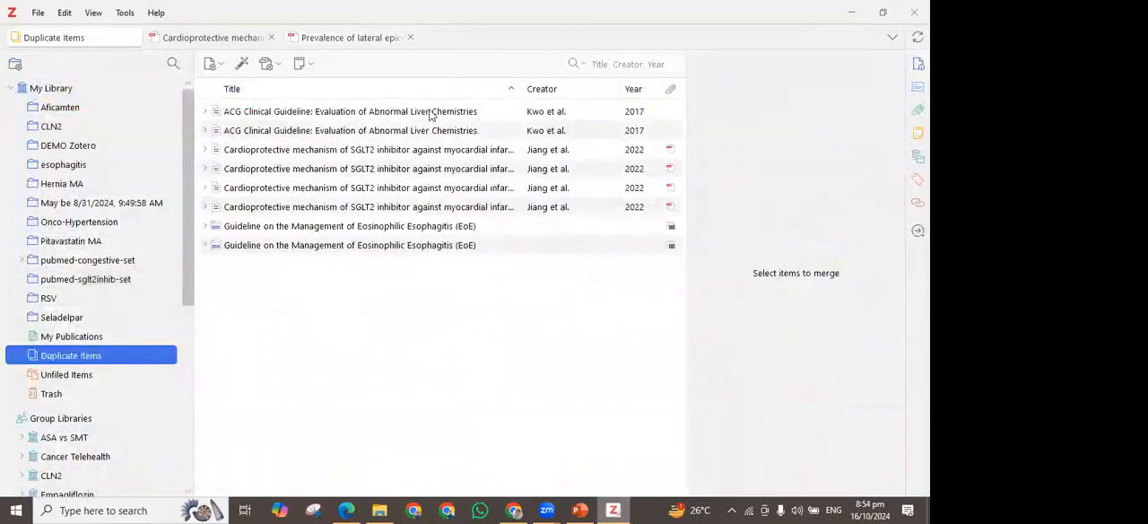
left_click(441, 113)
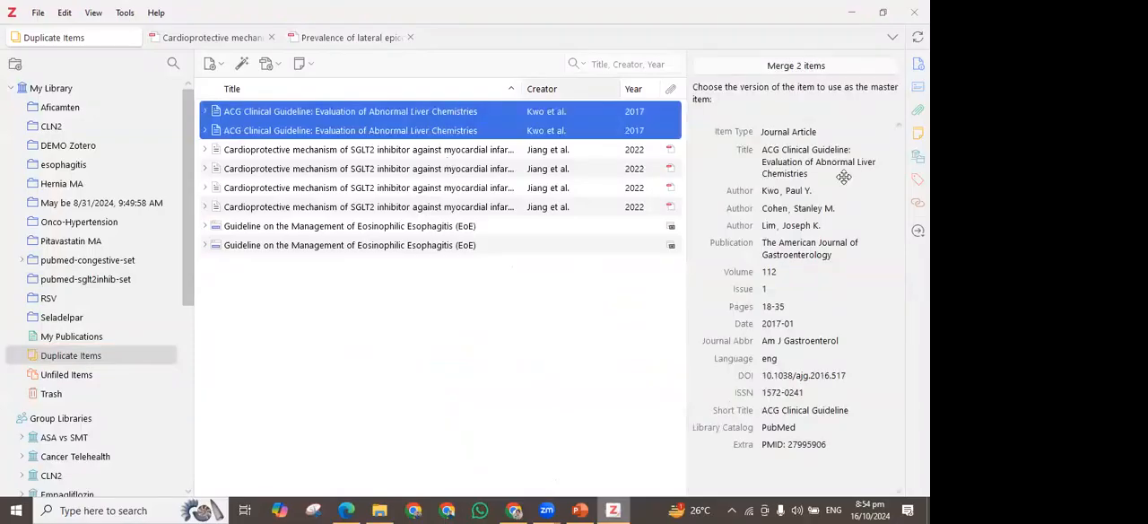
left_click(793, 68)
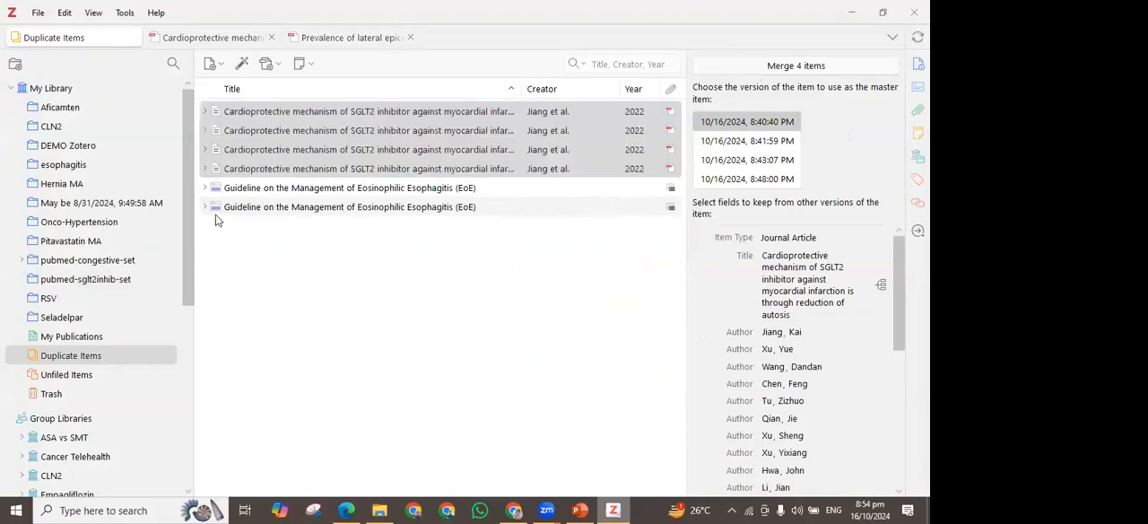
Look through the Onco-Hypertension and pubmed-congestive-set collections, including the latter's Exclude and Included subcollections
left_click(97, 221)
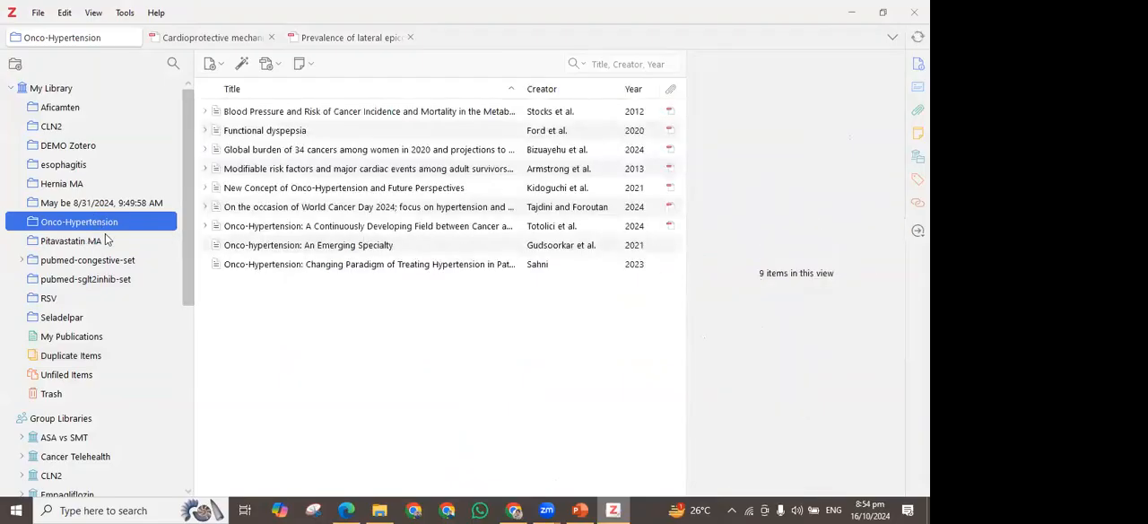
left_click(76, 240)
left_click(27, 262)
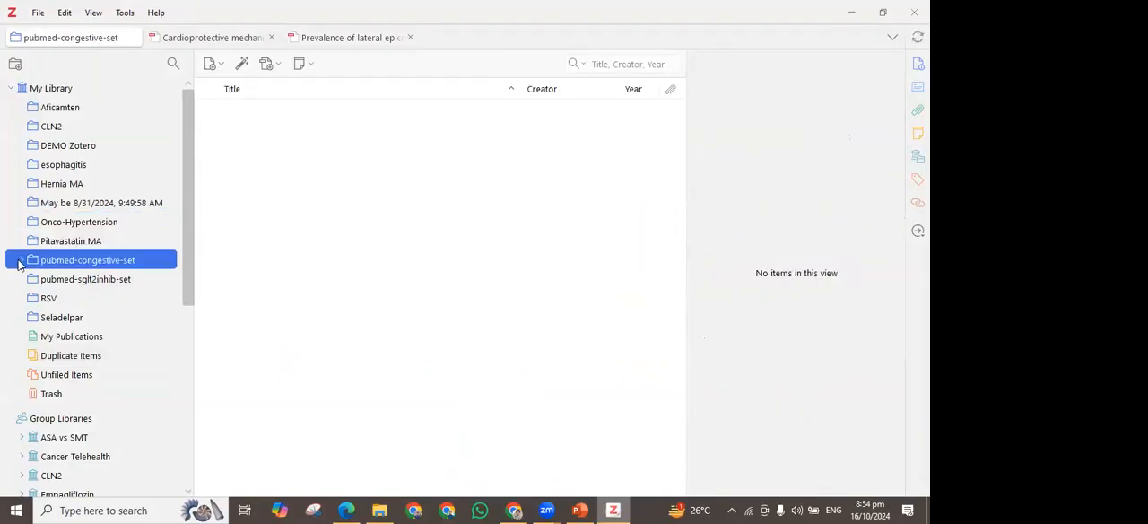
left_click(20, 260)
left_click(79, 279)
left_click(78, 300)
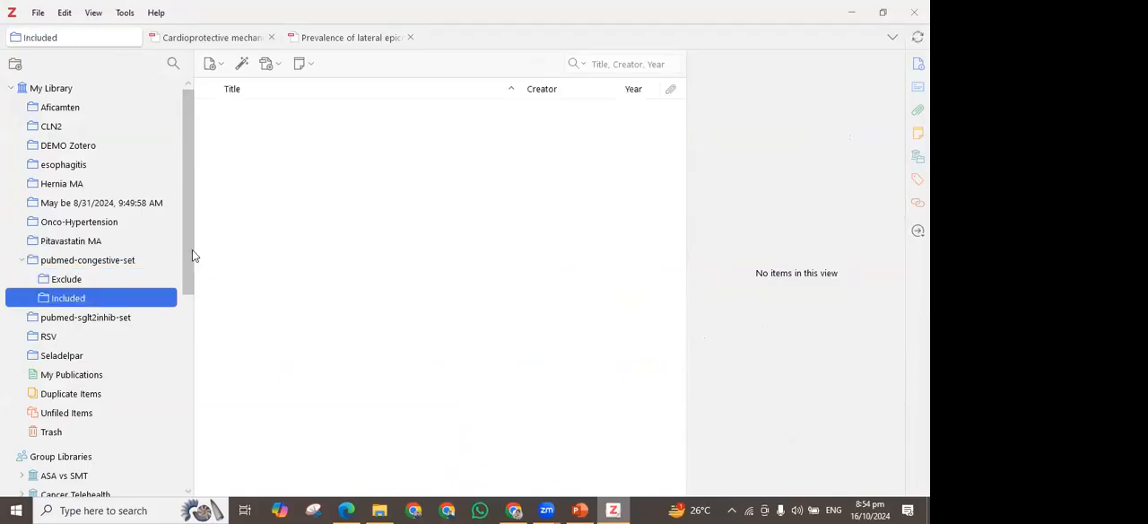
left_click(96, 261)
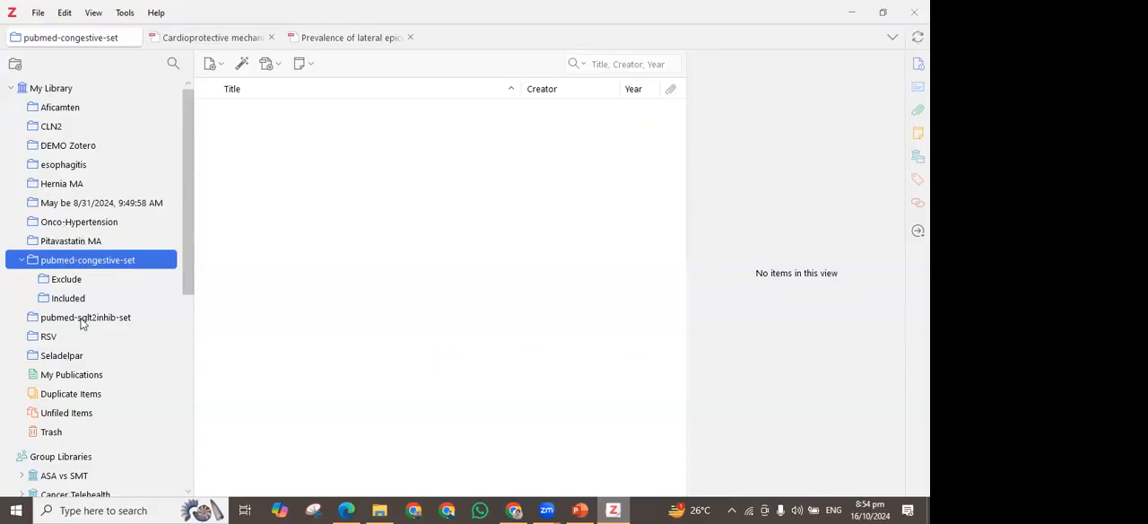
Create a subcollection named Included inside the DEMO Zotero collection
left_click(69, 148)
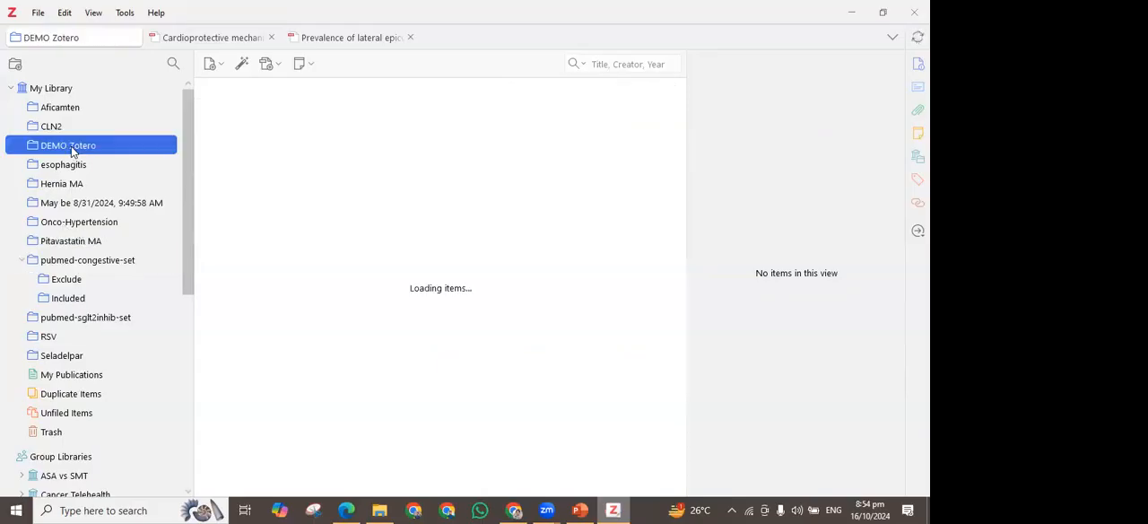
right_click(79, 149)
left_click(121, 163)
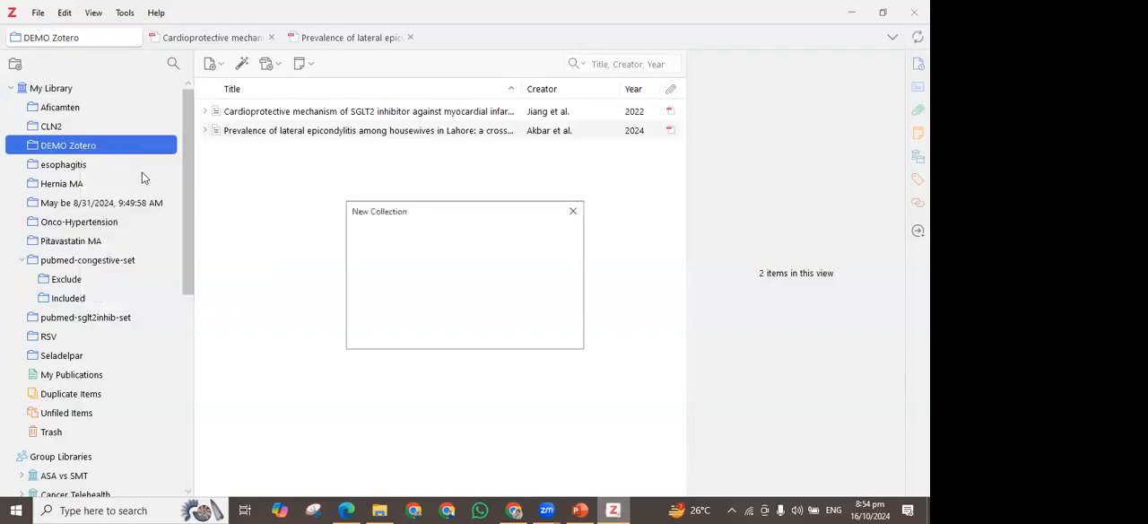
type("Inckku")
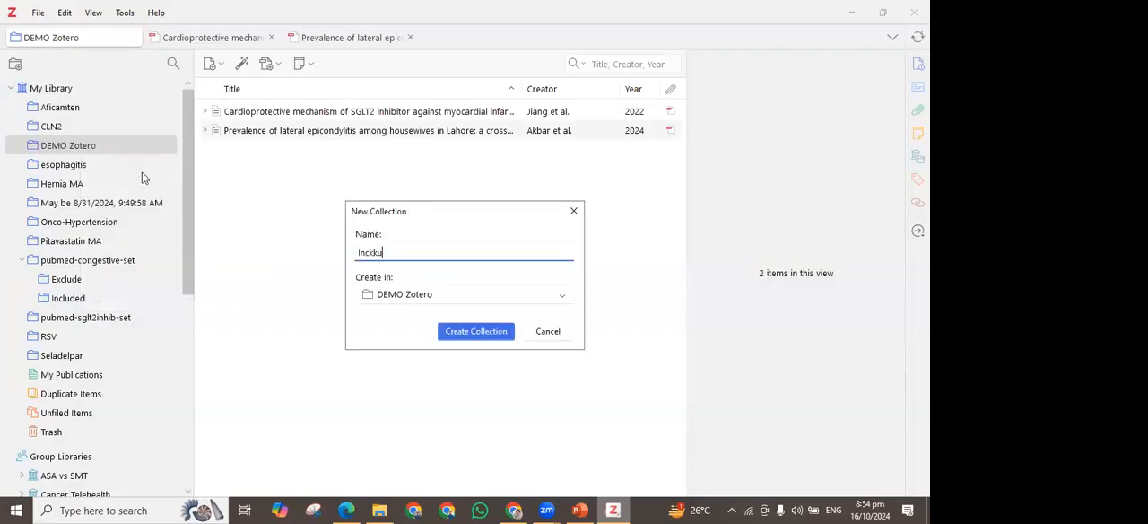
key("BackSpace")
key("BackSpace")
key("BackSpace")
type("luded")
key("Return")
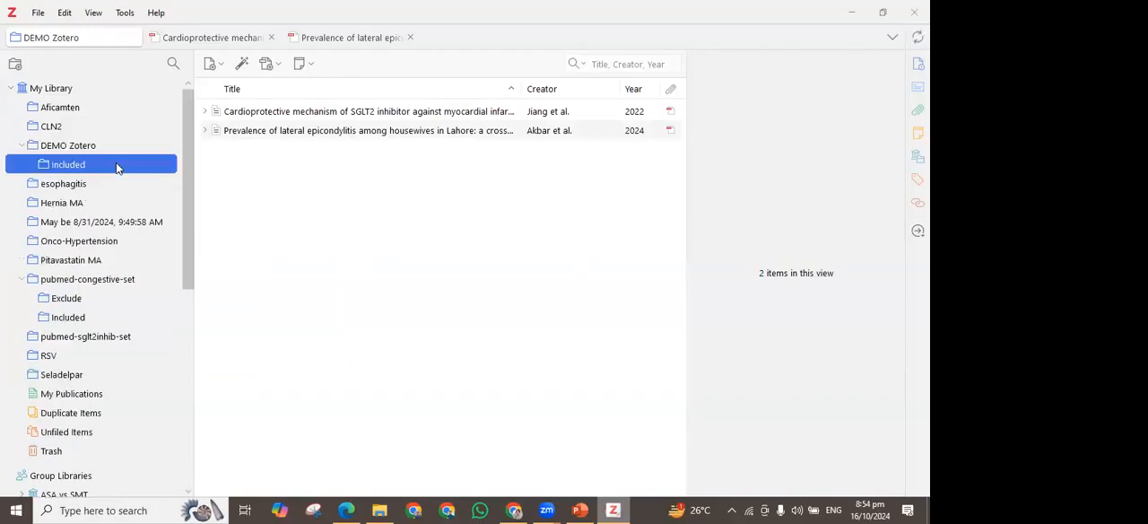
Add the lateral epicondylitis article from DEMO Zotero to its Included subcollection and select it there
left_click(73, 151)
left_click_drag(275, 132, 74, 162)
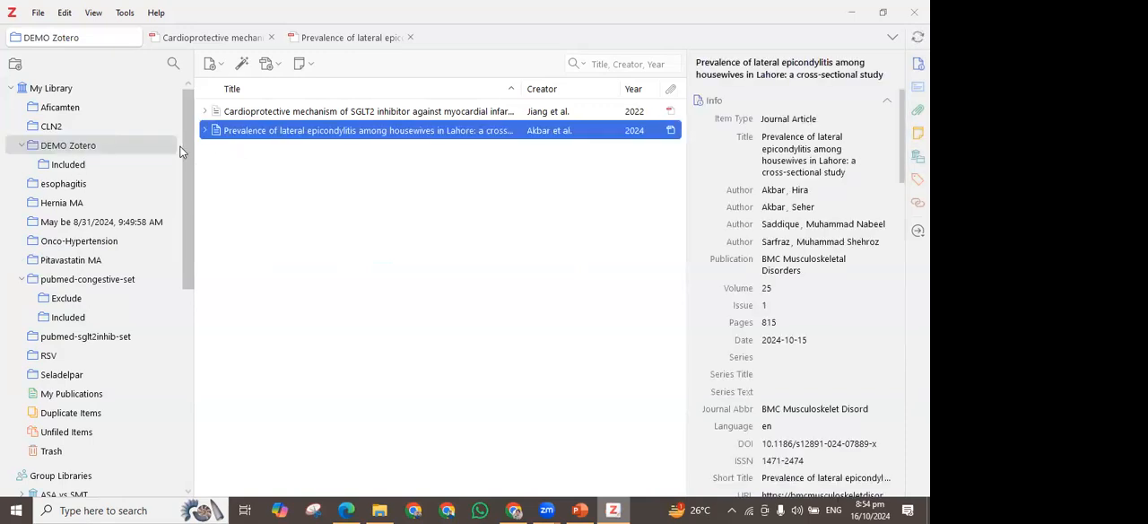
left_click(77, 167)
left_click(308, 113)
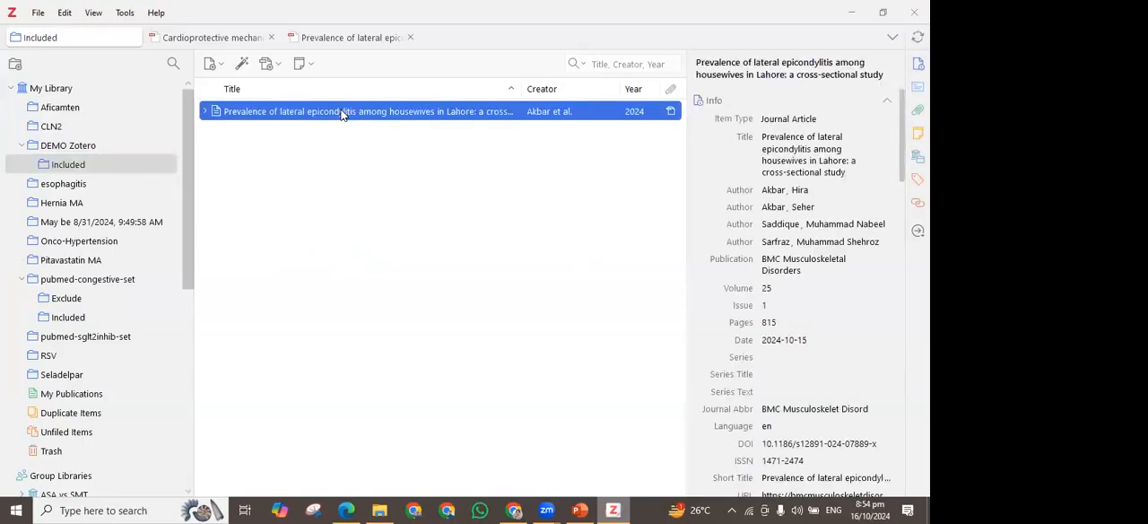
right_click(495, 114)
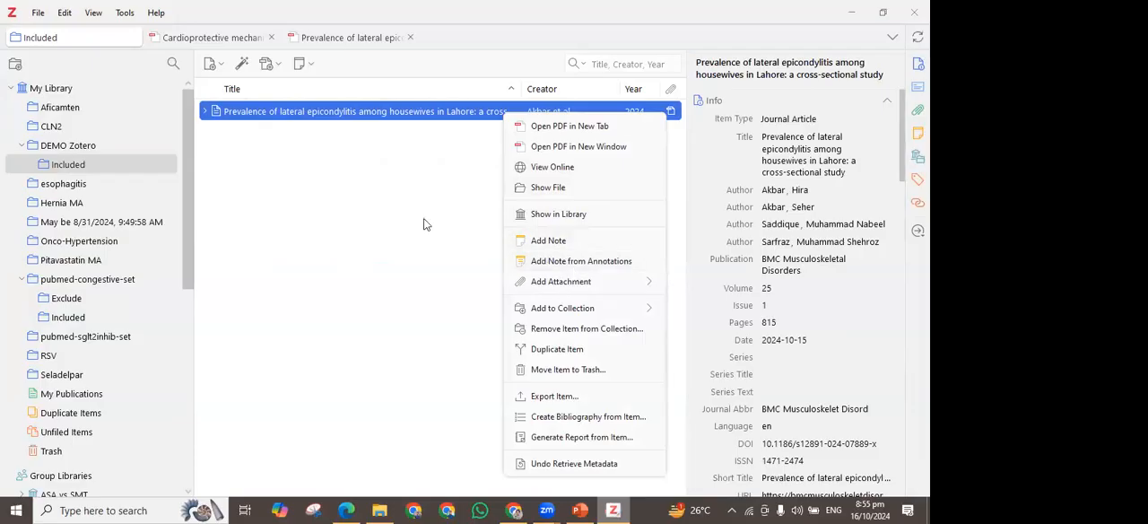
left_click(674, 126)
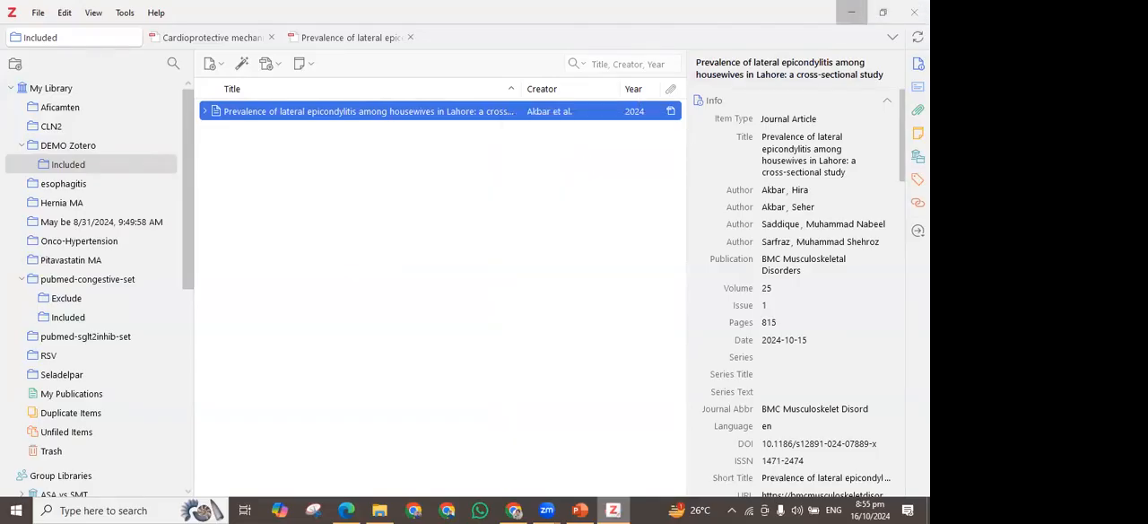
Go to the desktop, create a Word document named DEMO there and open it in Word
left_click(842, 10)
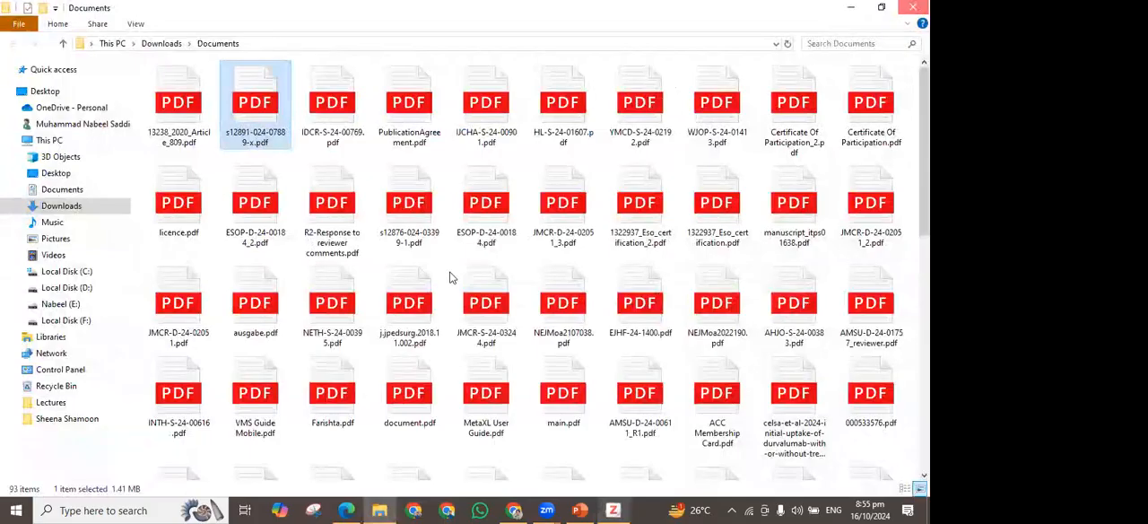
key("super+d")
right_click(418, 430)
mouse_move(512, 385)
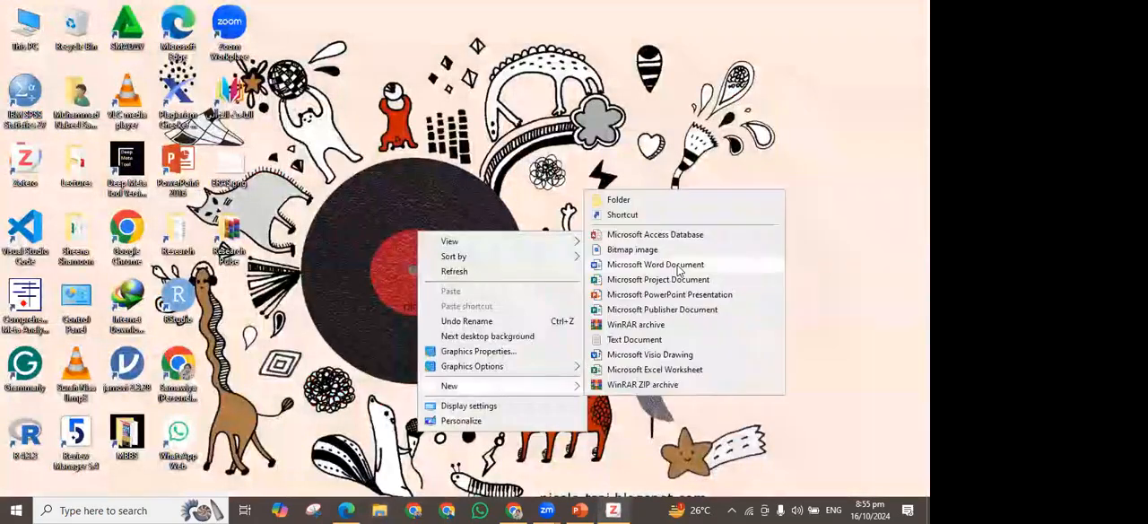
left_click(679, 265)
type("DEMO.docx")
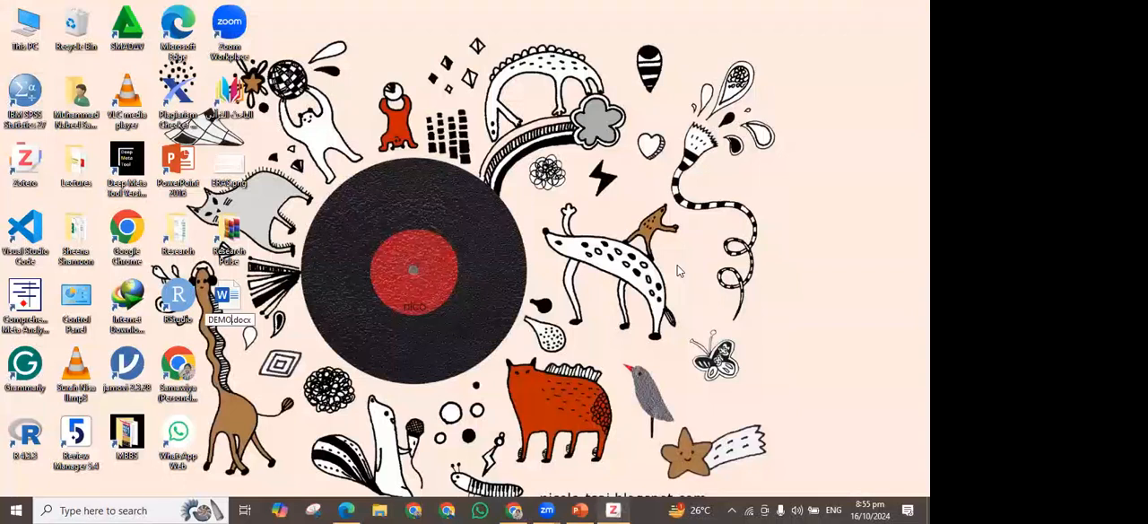
key("Return")
double_click(240, 316)
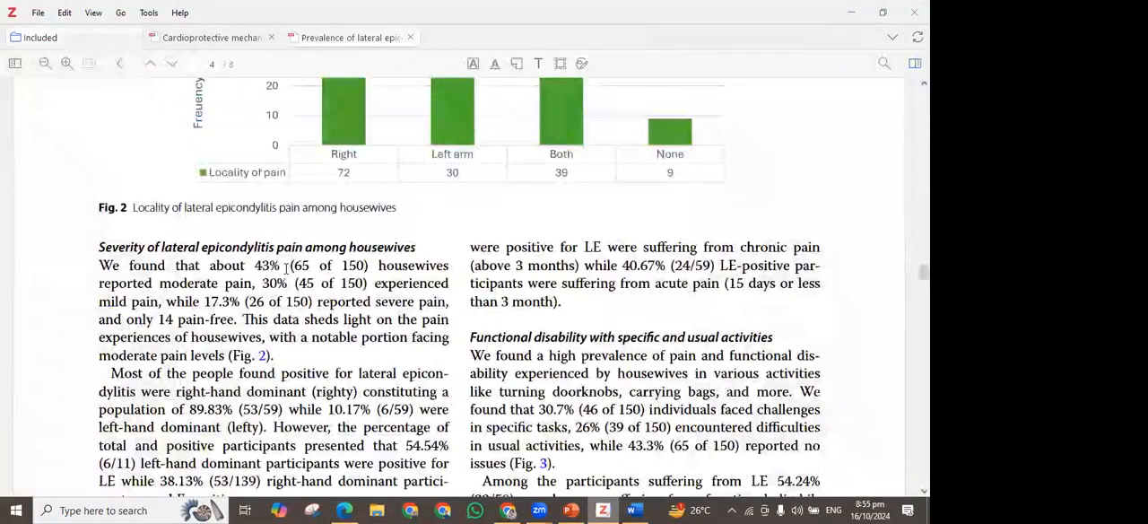
Copy the pain severity paragraph on page 4 of the lateral epicondylitis article, up to "moderate pain levels", into DEMO.docx in Word
scroll(285, 269, "up", 5)
scroll(367, 274, "up", 3)
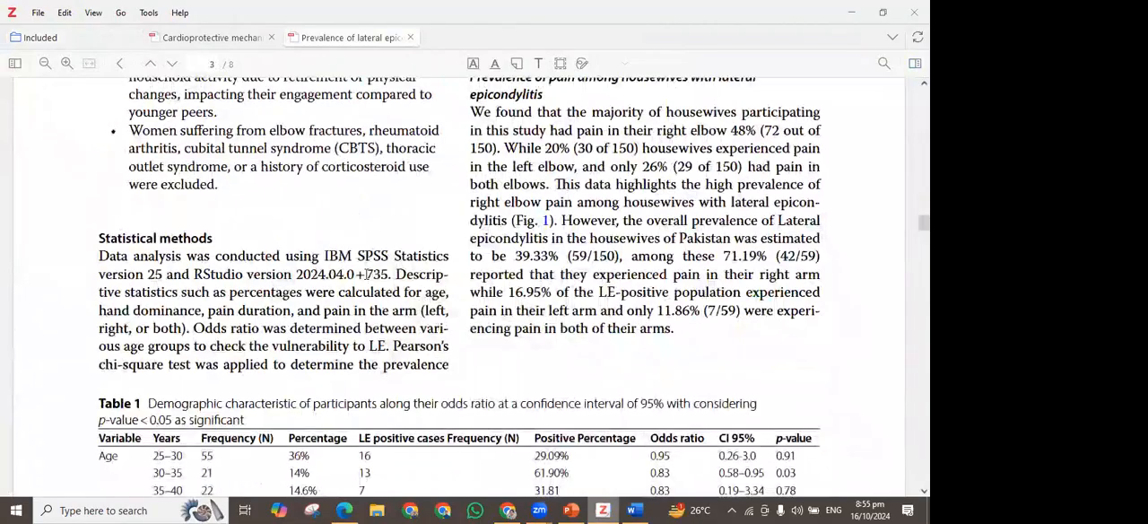
scroll(367, 273, "up", 3)
scroll(279, 257, "down", 11)
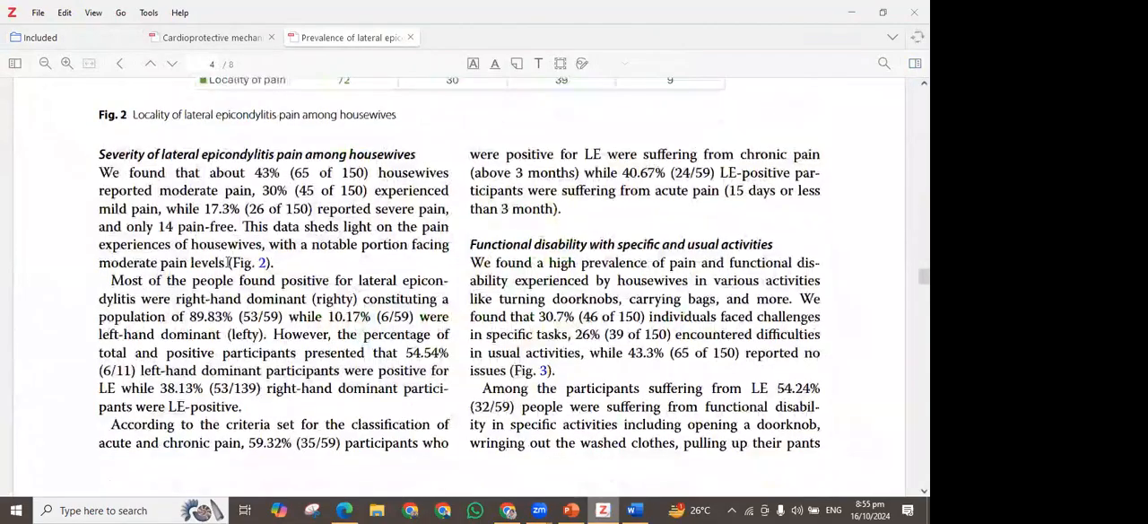
left_click_drag(228, 262, 229, 262)
key("ctrl+c")
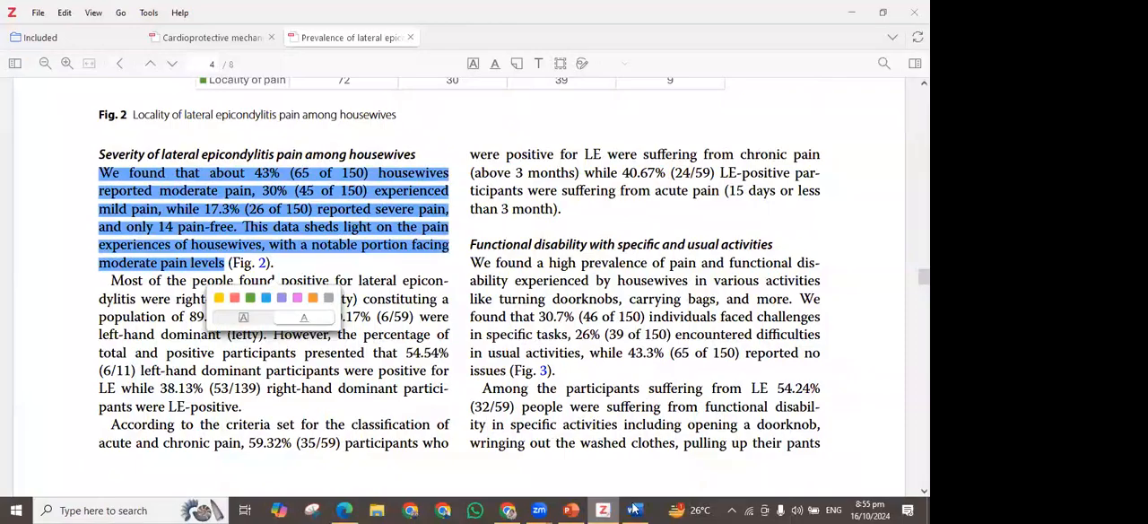
key("alt+Tab")
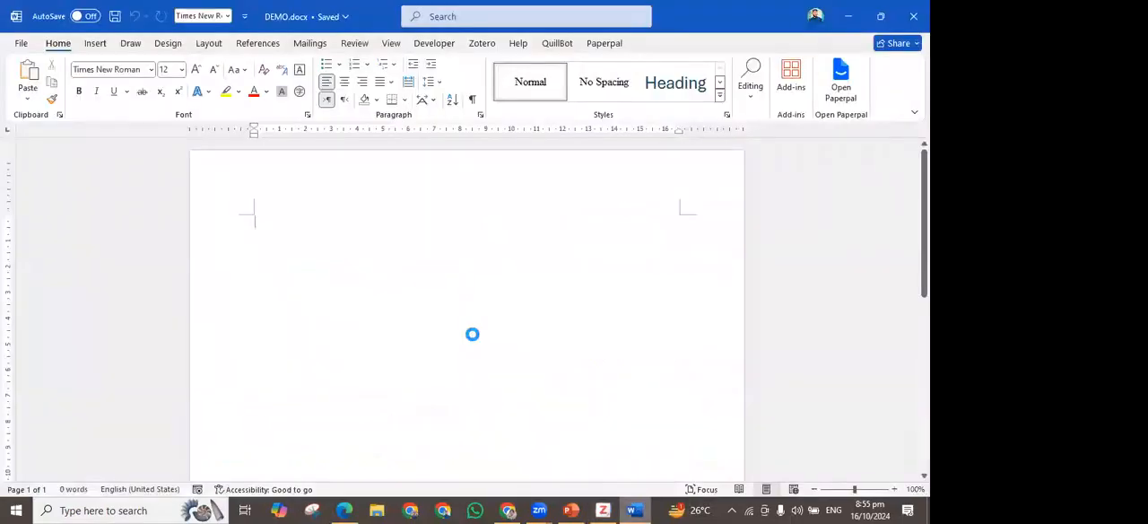
key("ctrl+v")
Format the whole pasted paragraph with 2.0 line spacing and a 14 pt font size
key("ctrl+a")
left_click(428, 85)
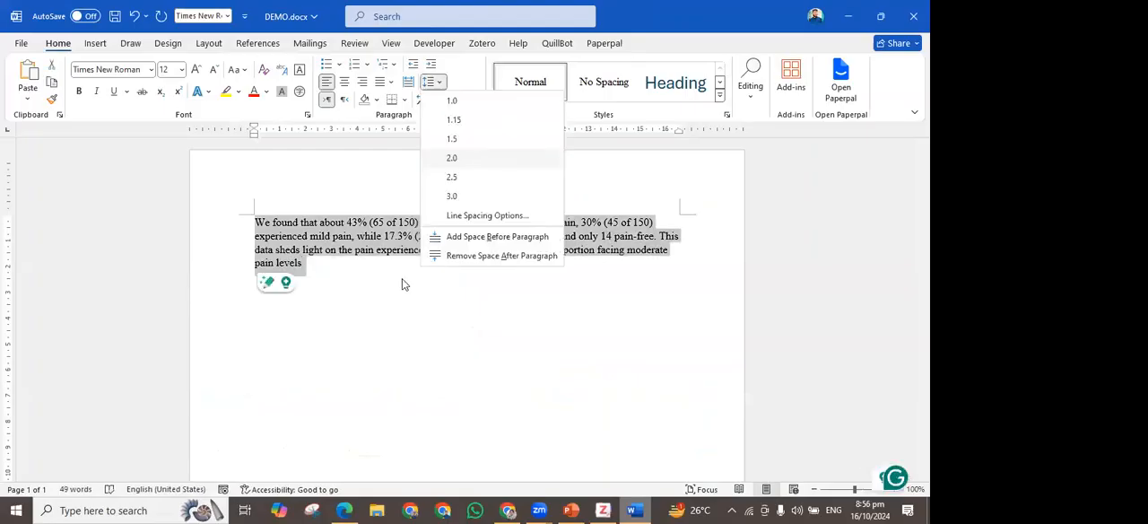
left_click(451, 158)
left_click(196, 71)
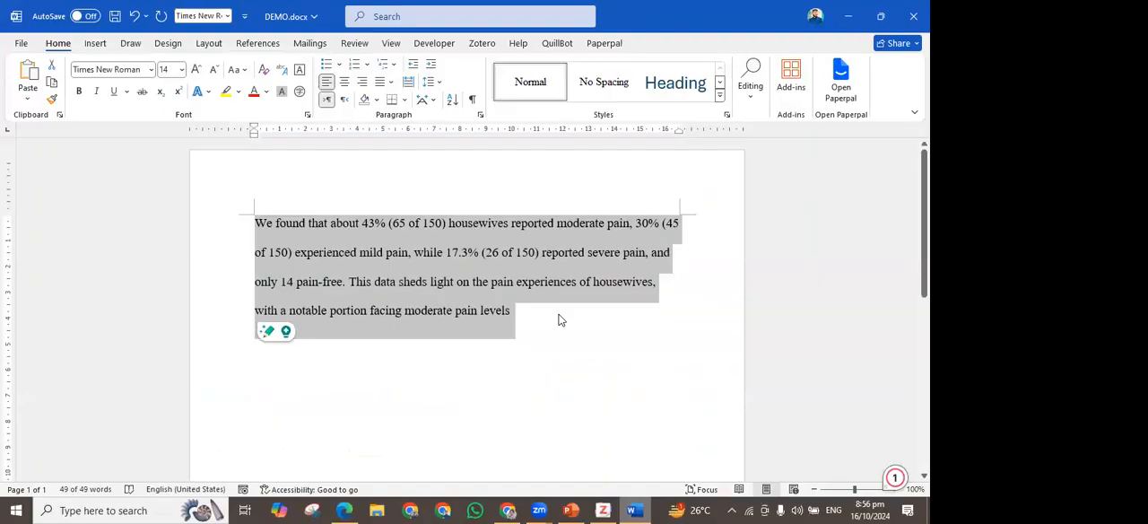
End the pasted paragraph with a full stop after "moderate pain levels" and leave the cursor there
left_click(557, 320)
scroll(558, 320, "up", 2)
type(".")
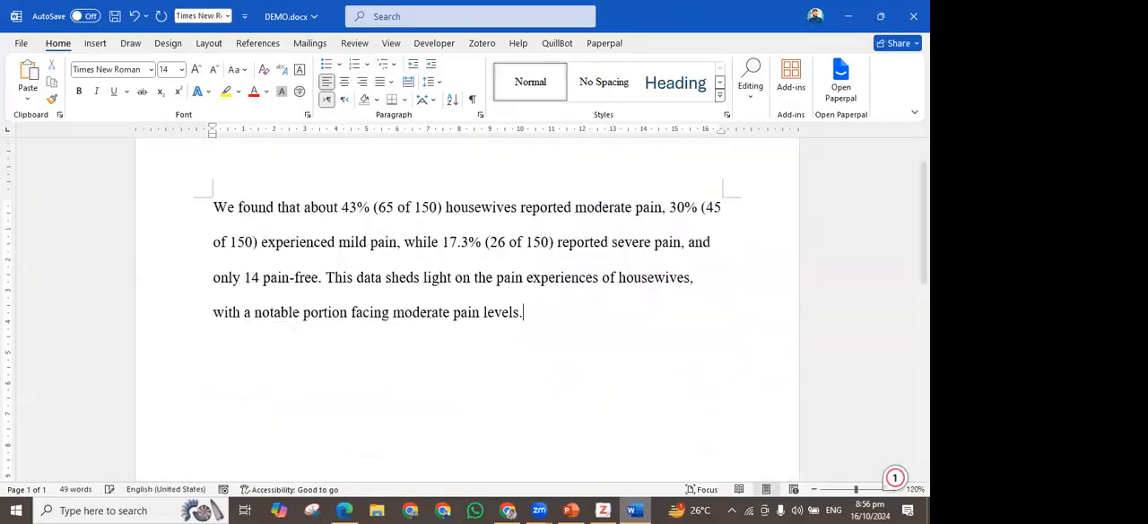
key("BackSpace")
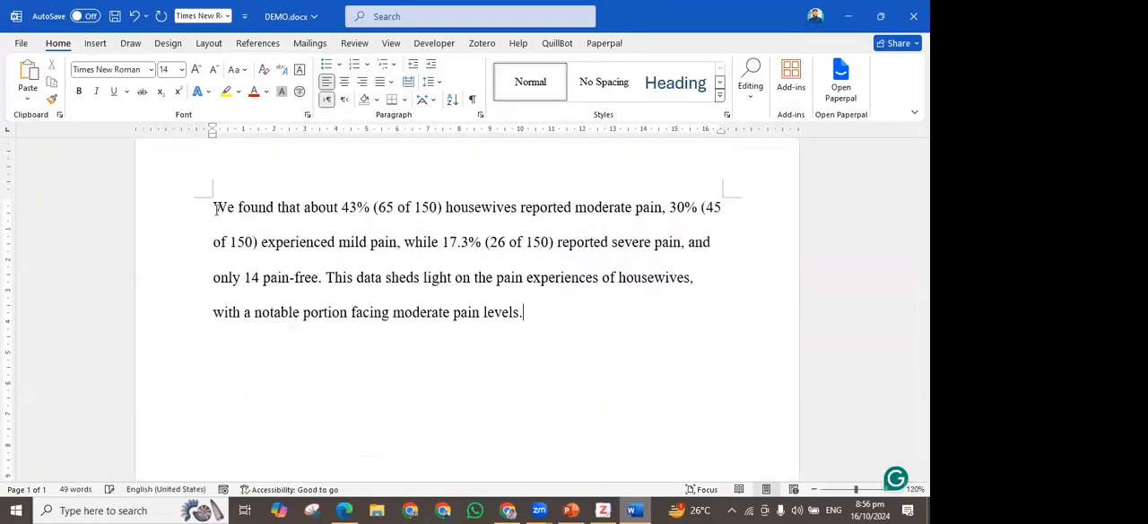
key("ctrl+a")
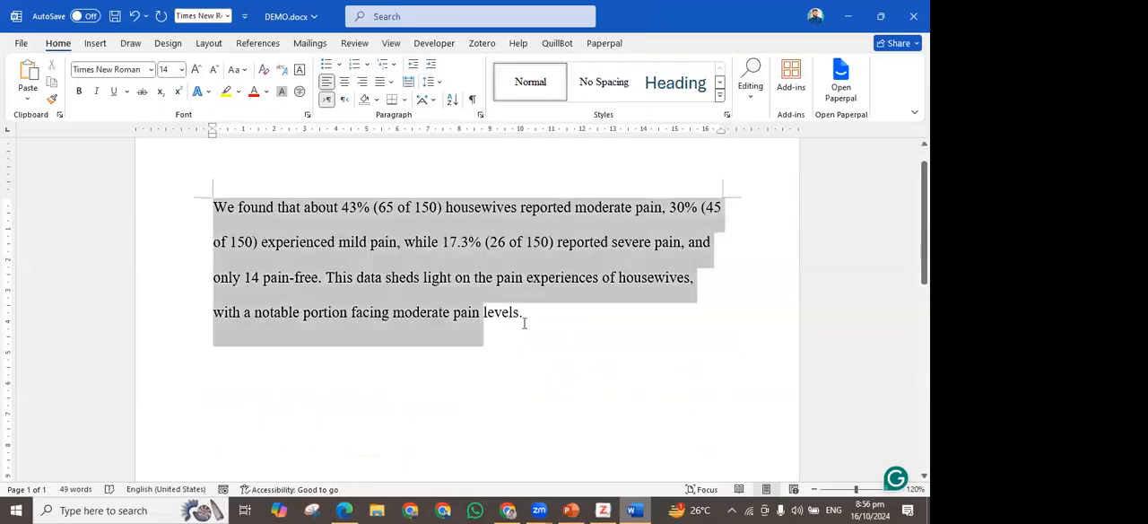
left_click(561, 341)
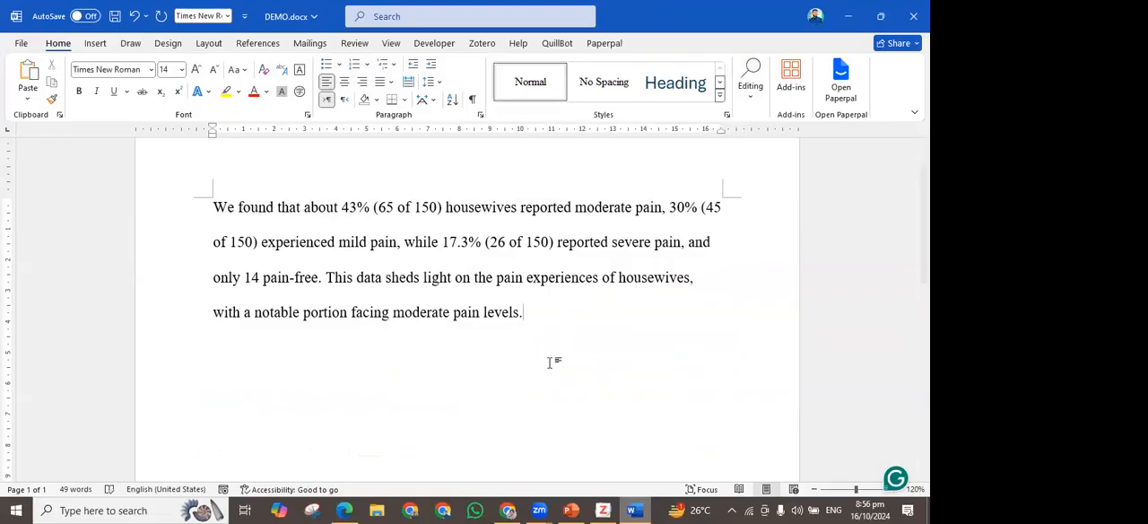
Start a Zotero citation at the end of the paragraph and apply the Elsevier - Vancouver citation style
left_click(483, 45)
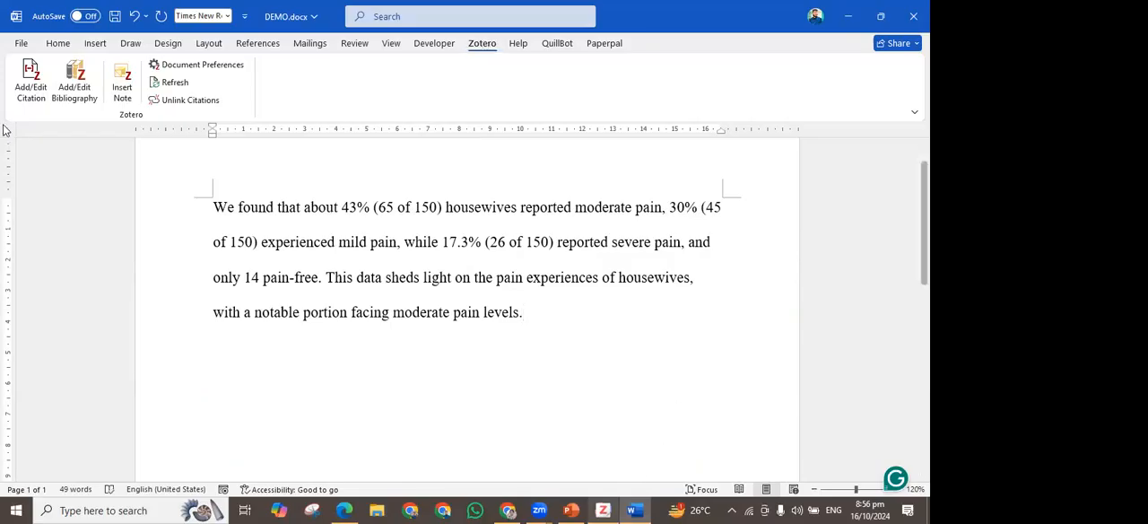
left_click(30, 72)
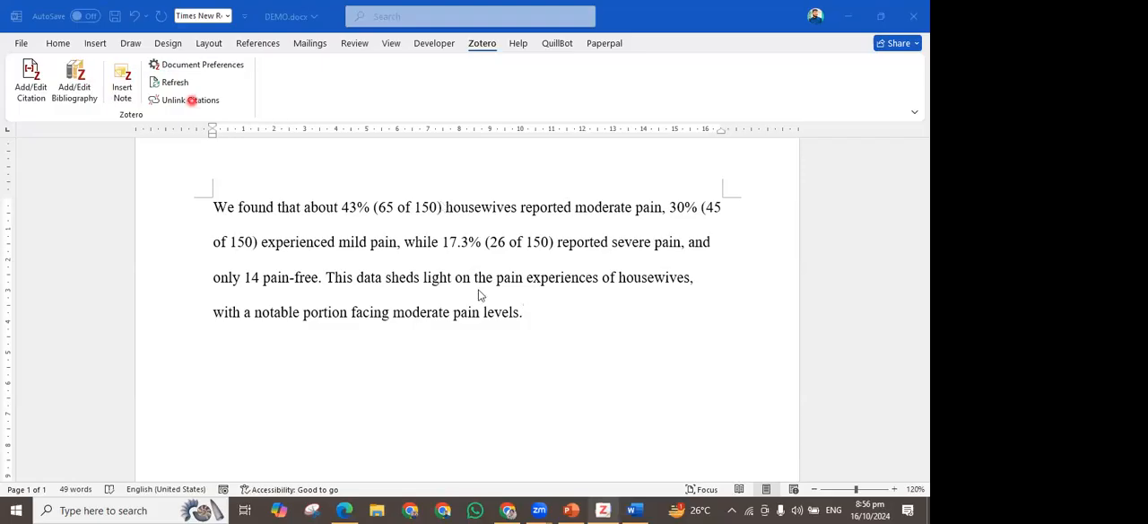
left_click(541, 313)
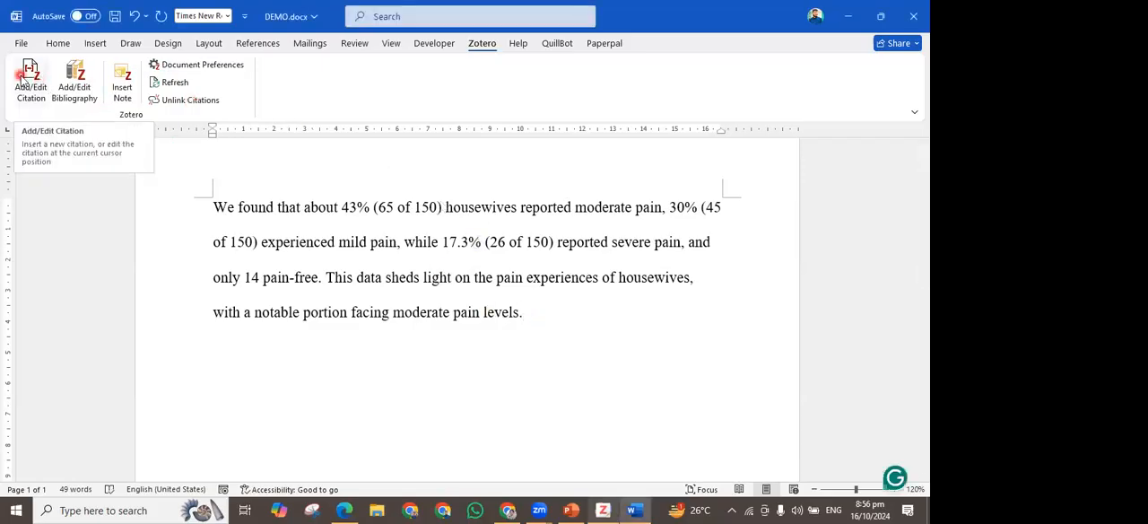
left_click(21, 78)
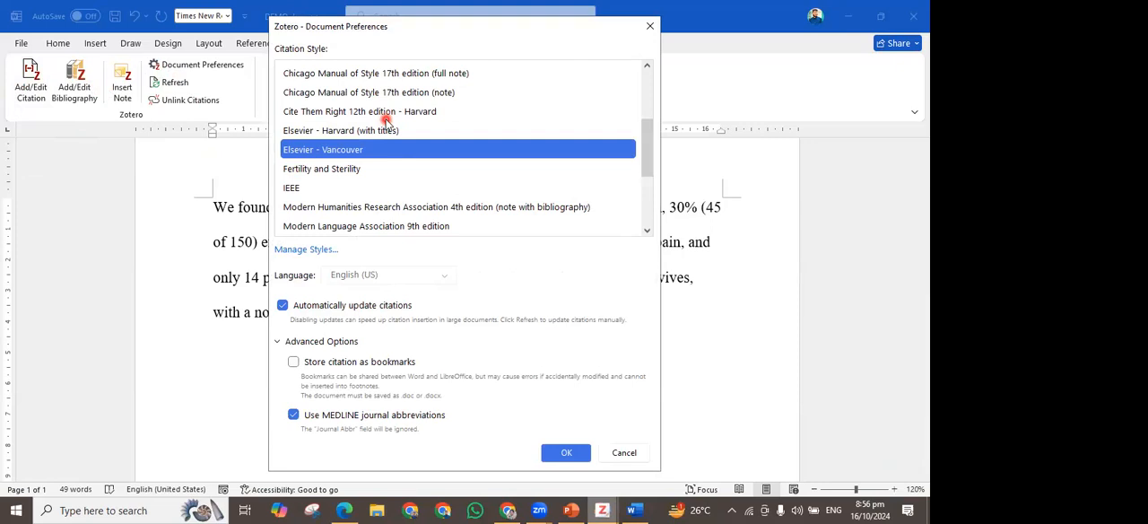
scroll(384, 117, "up", 2)
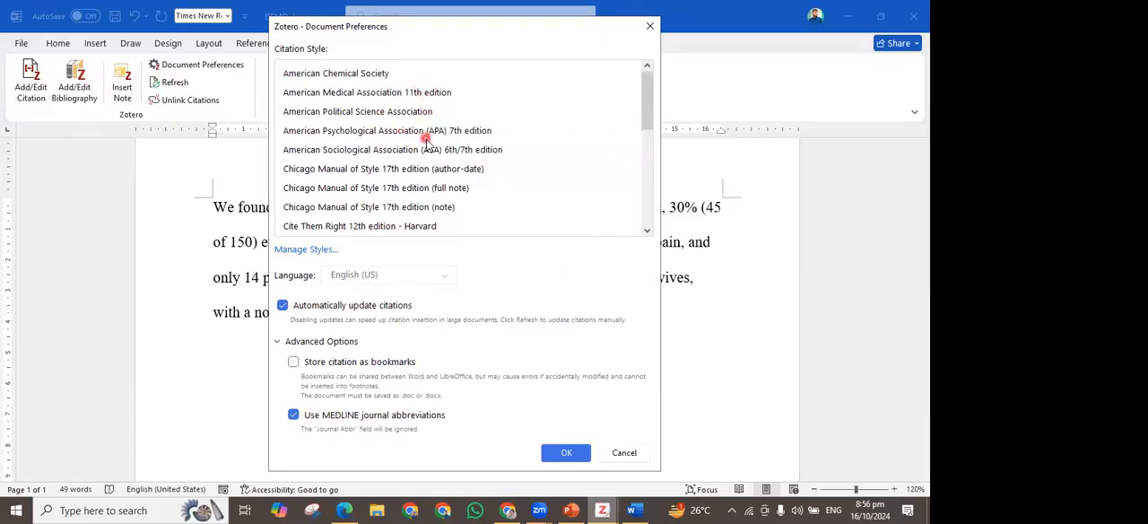
scroll(435, 163, "down", 2)
scroll(421, 166, "down", 2)
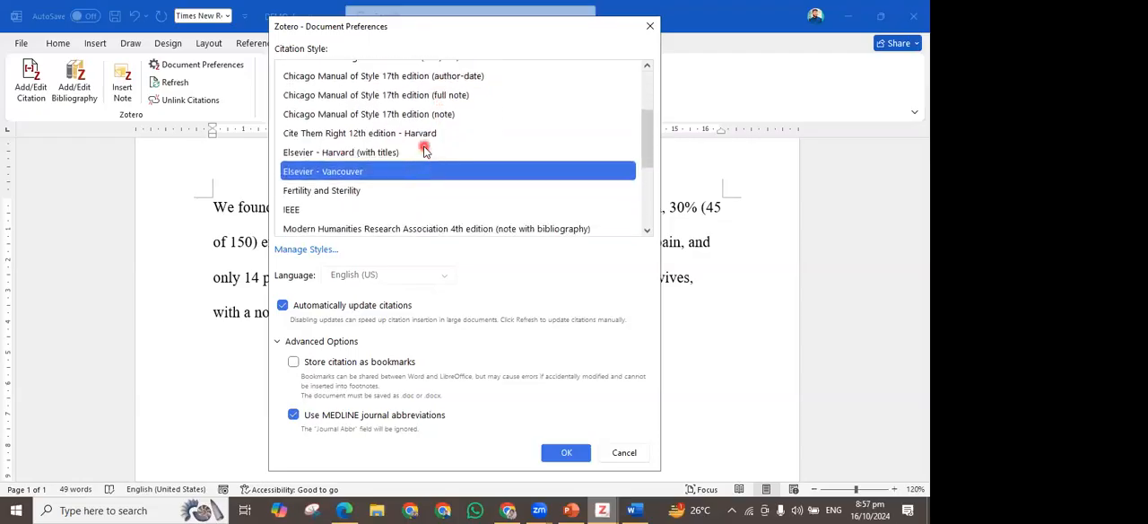
scroll(408, 172, "down", 6)
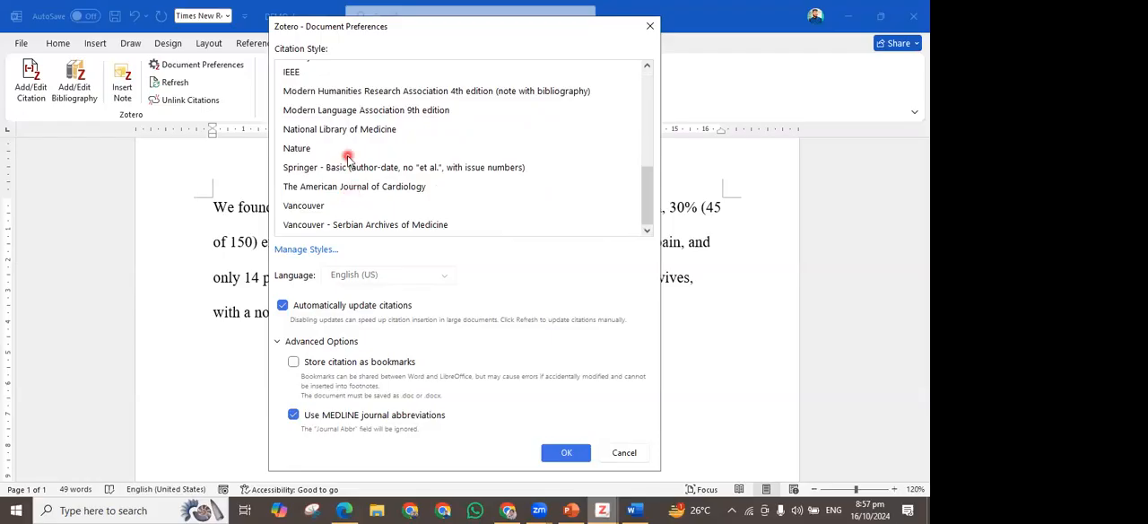
scroll(348, 159, "up", 1)
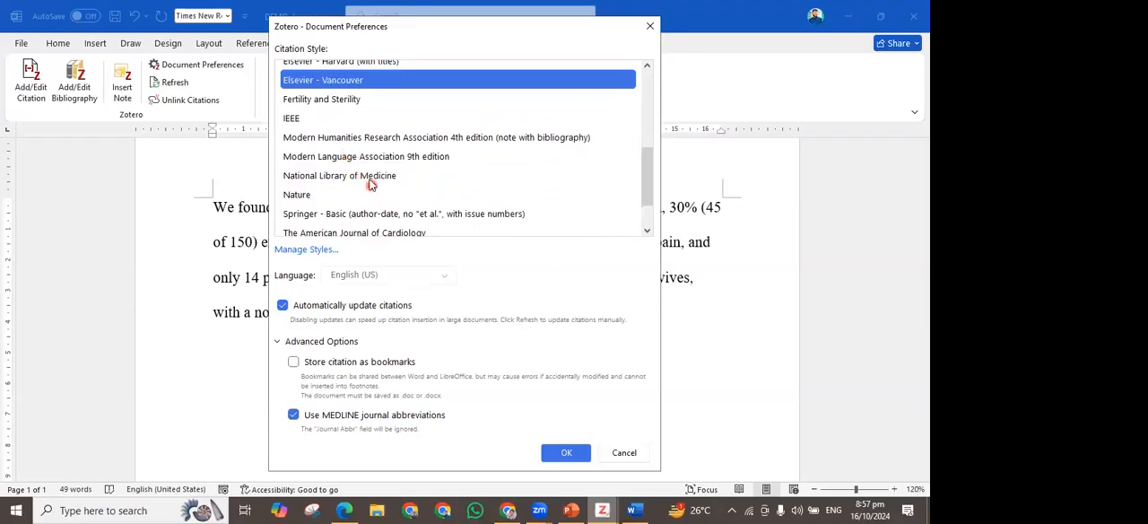
scroll(369, 179, "down", 1)
scroll(341, 215, "up", 1)
scroll(376, 126, "up", 1)
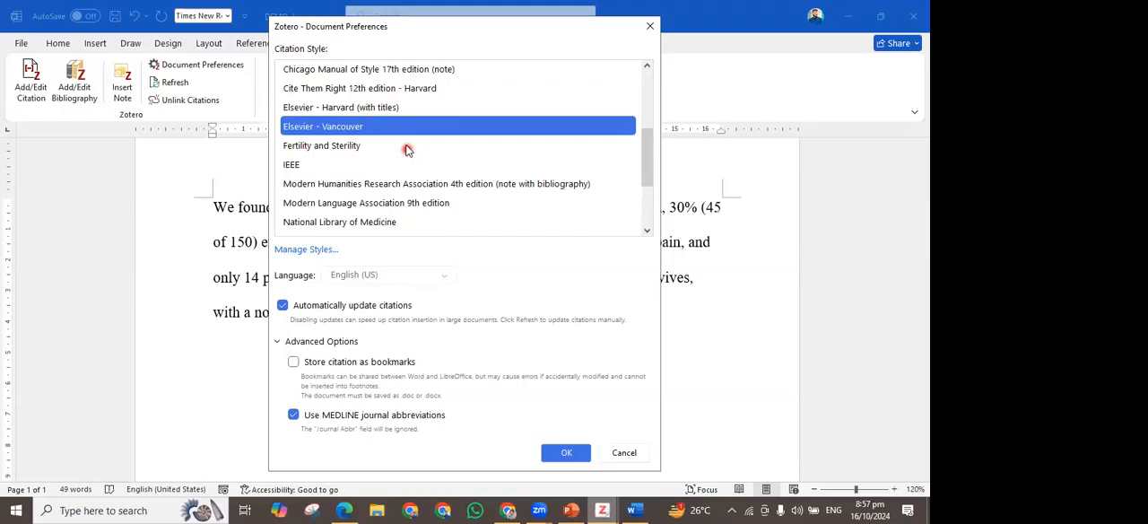
left_click(565, 453)
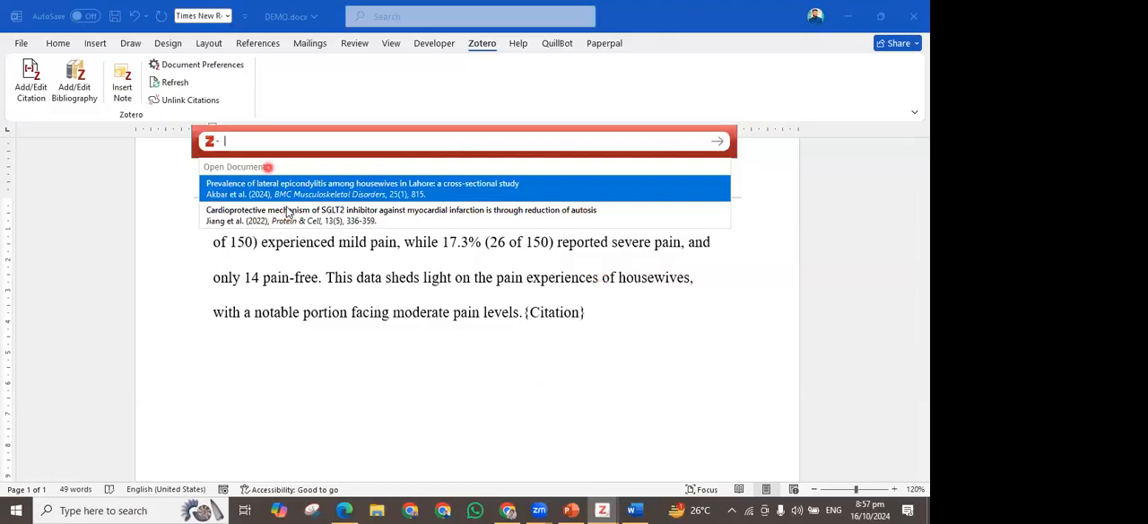
Search the citation box for the lateral epicondylitis article by its first author's surname
type("akbbar")
key("Left")
key("Left")
key("BackSpace")
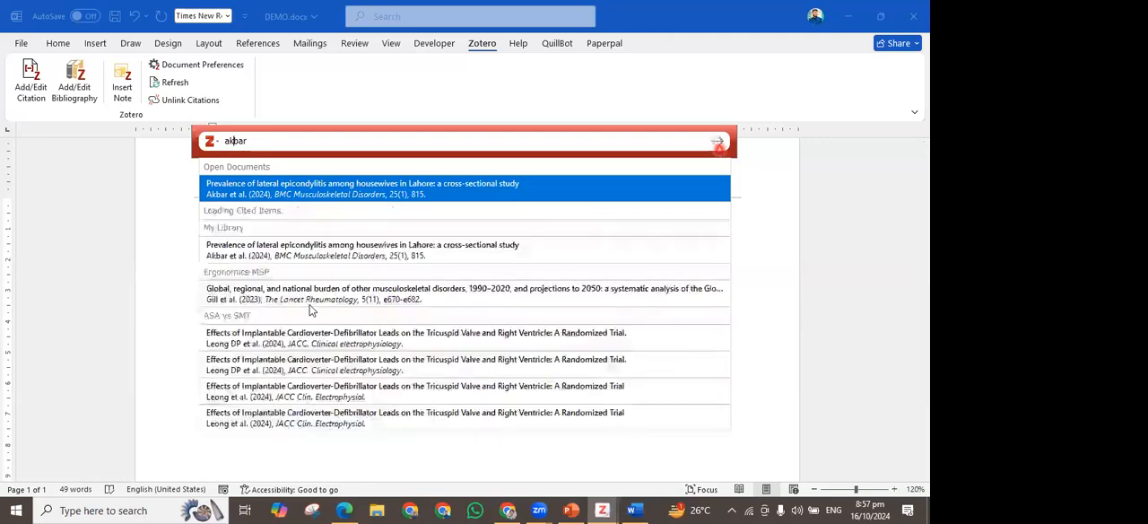
Replace the citation search text with "cardioprotective"
left_click(276, 146)
key("BackSpace")
key("BackSpace")
key("BackSpace")
key("BackSpace")
key("BackSpace")
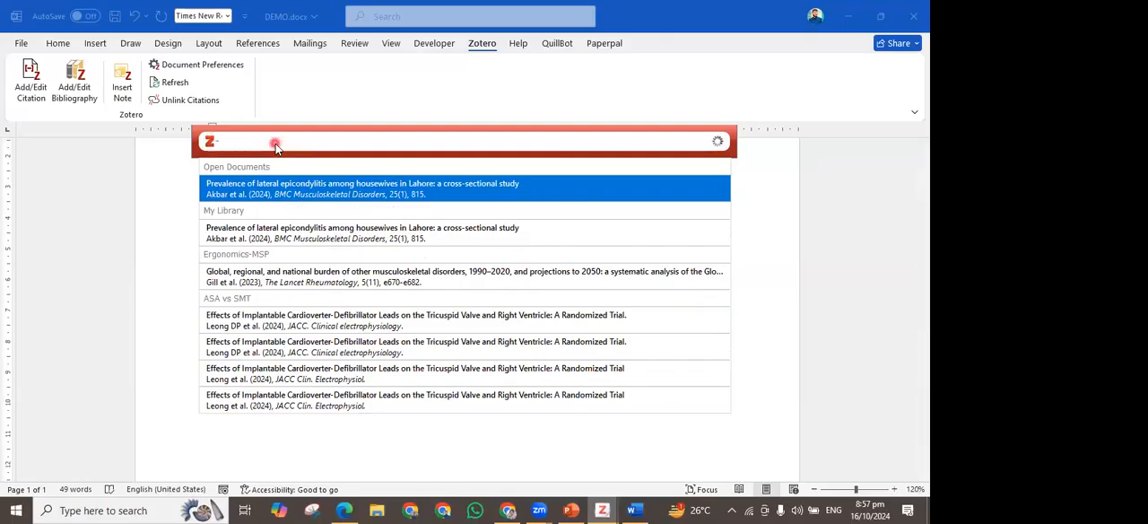
type("cardiopr")
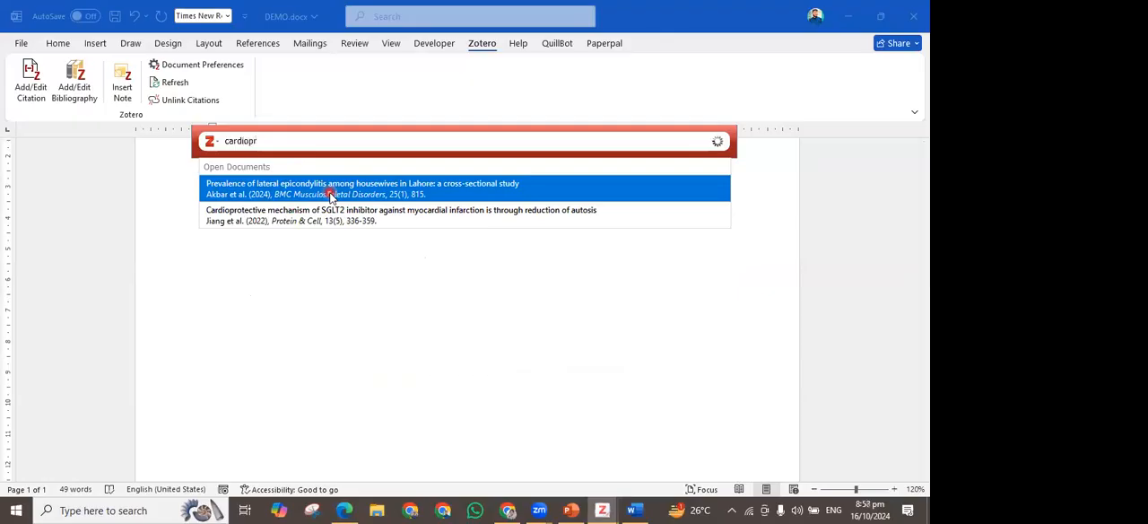
type("otective")
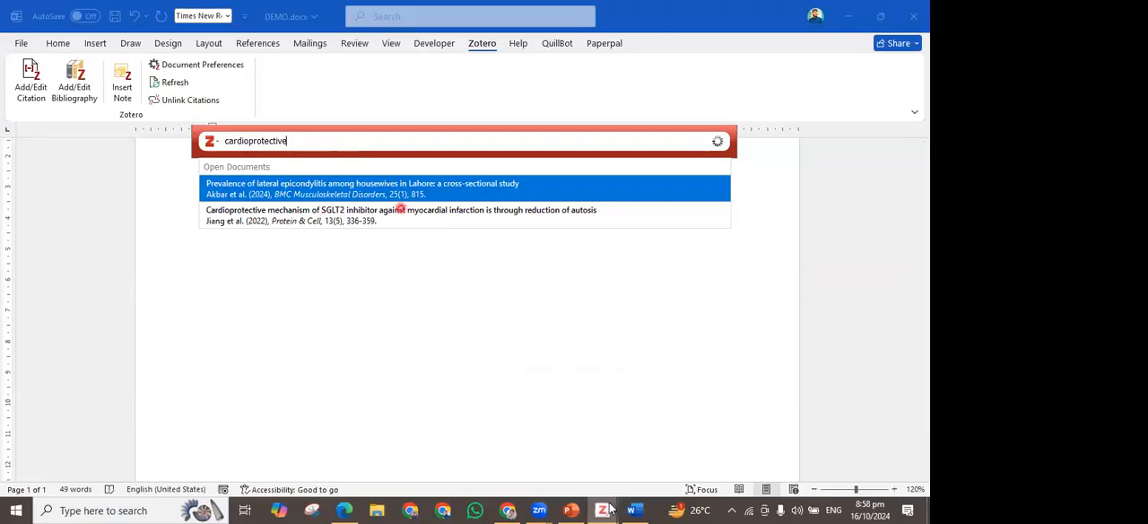
mouse_move(601, 510)
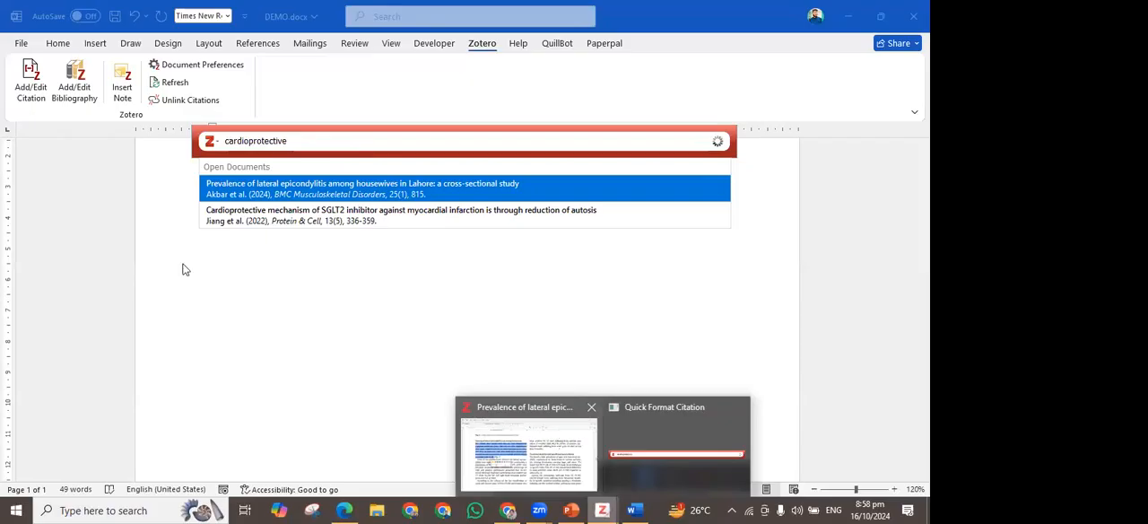
left_click(522, 450)
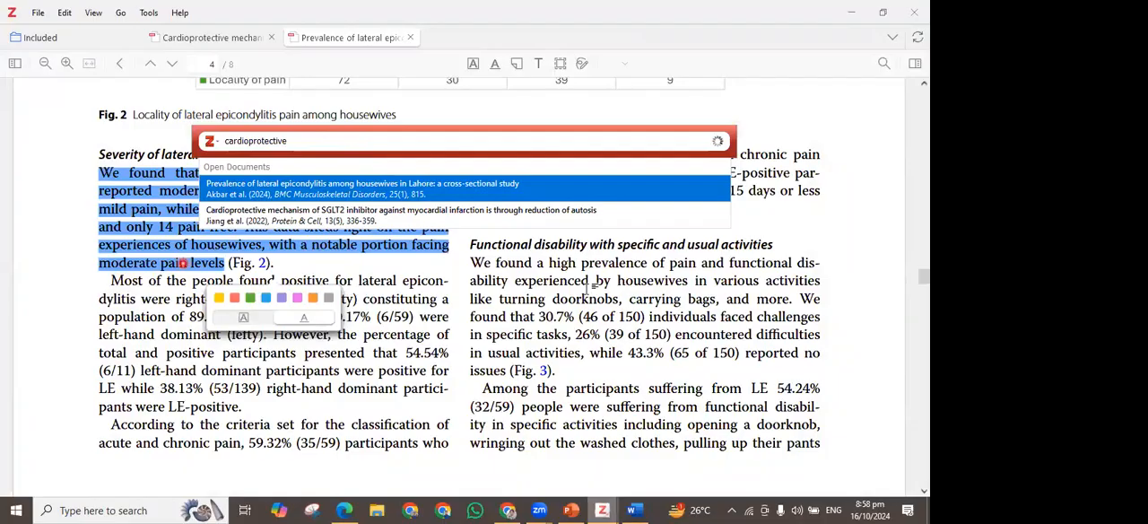
left_click(589, 287)
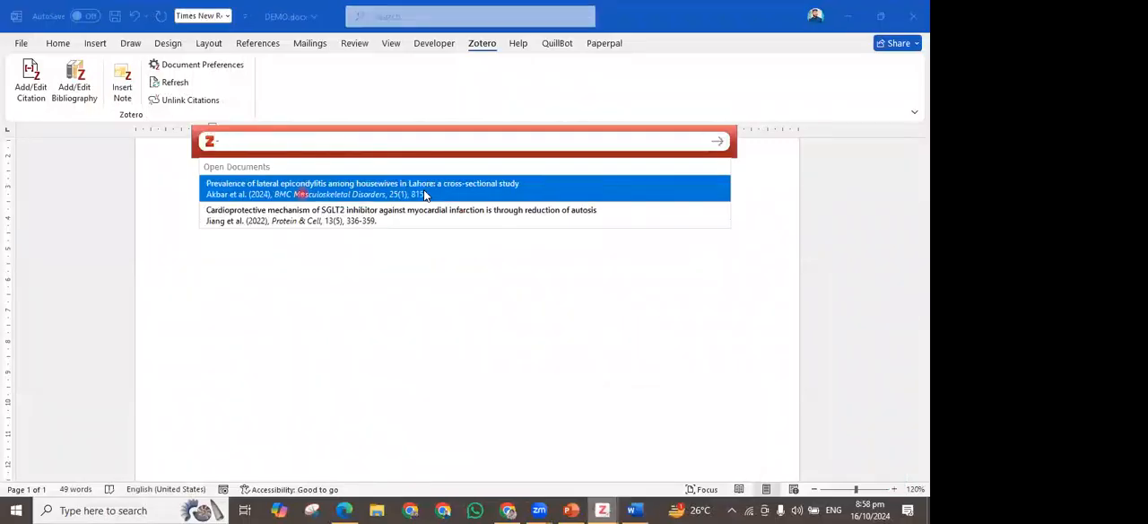
Cite the open article on the prevalence of lateral epicondylitis among housewives in Lahore after "moderate pain levels."
left_click(424, 193)
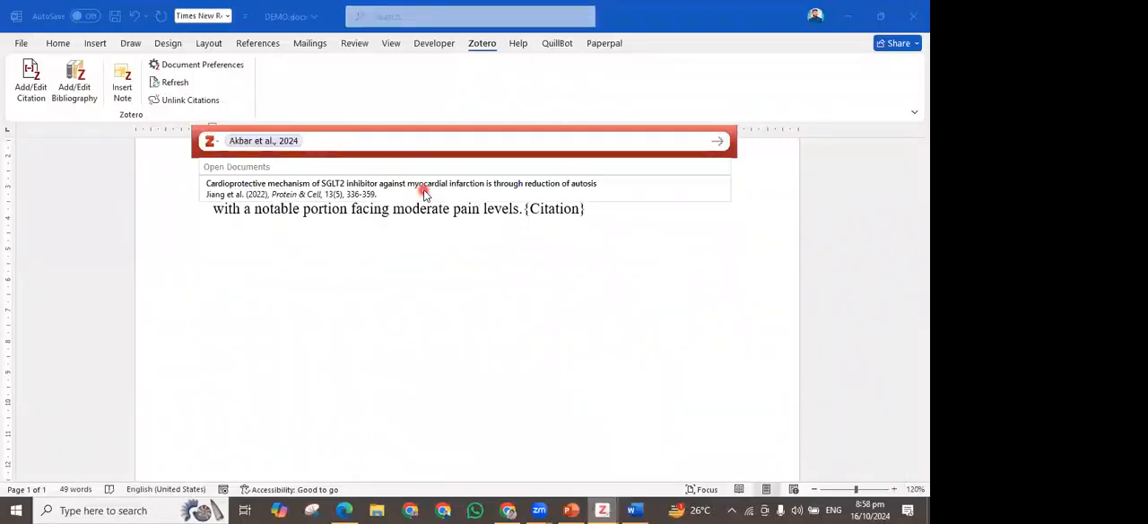
key("Return")
left_click(533, 209)
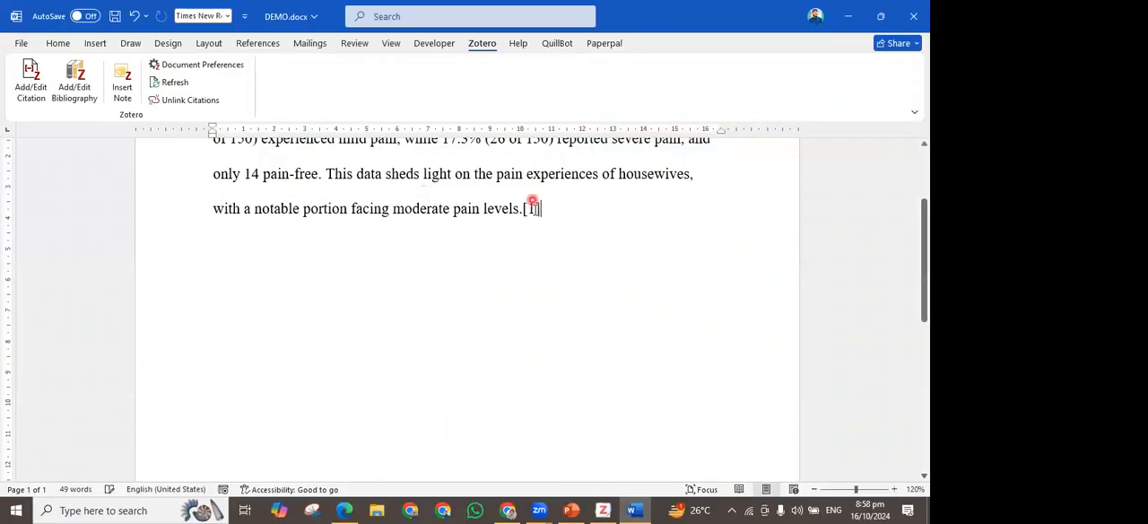
left_click(564, 230)
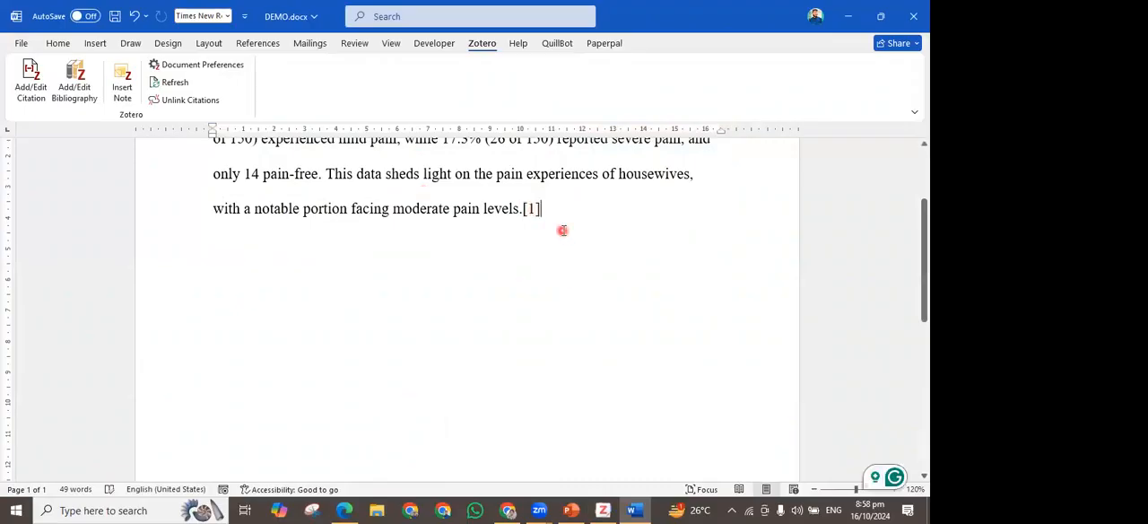
Copy the Empagliflozin passage, up to "agents after metformin.", from page 337 of the cardioprotective mechanism article into a new paragraph of DEMO.docx
key("Return")
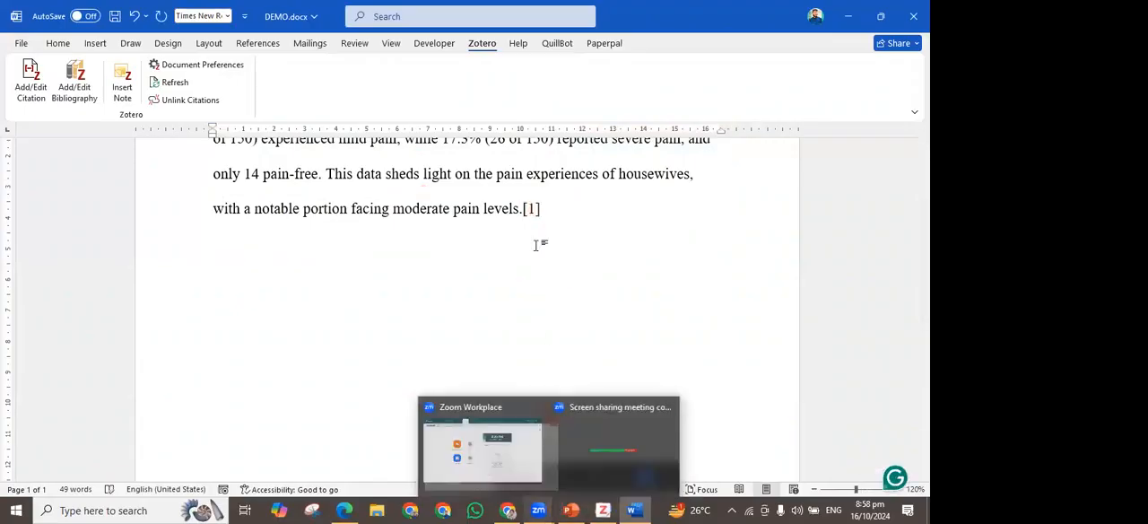
scroll(340, 237, "up", 1)
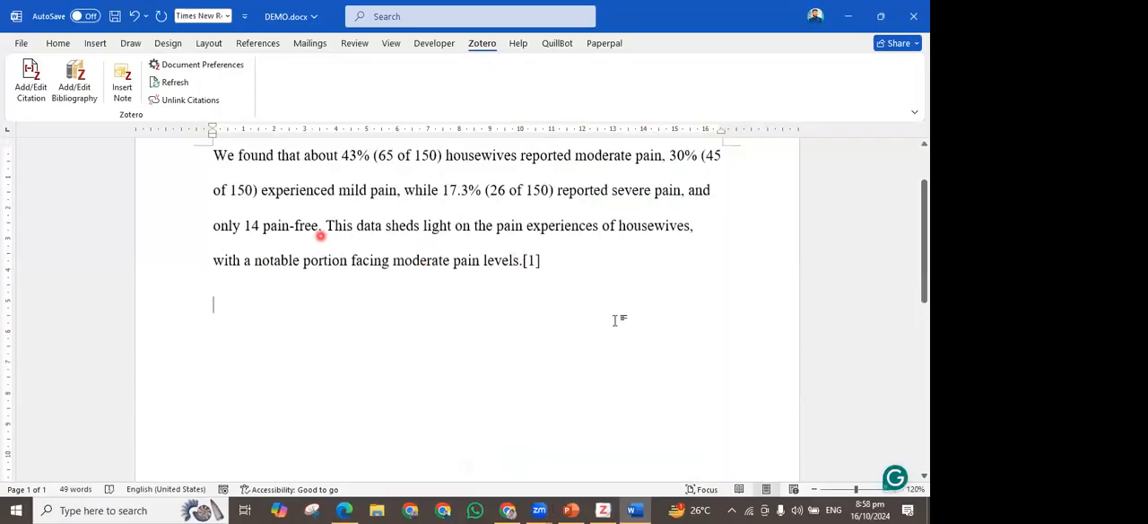
left_click(602, 510)
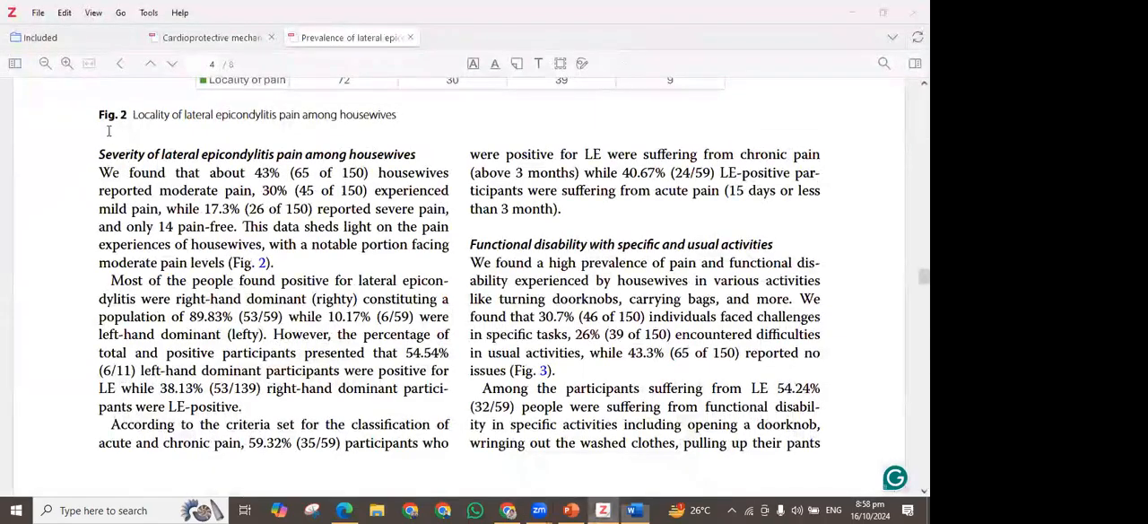
left_click(212, 38)
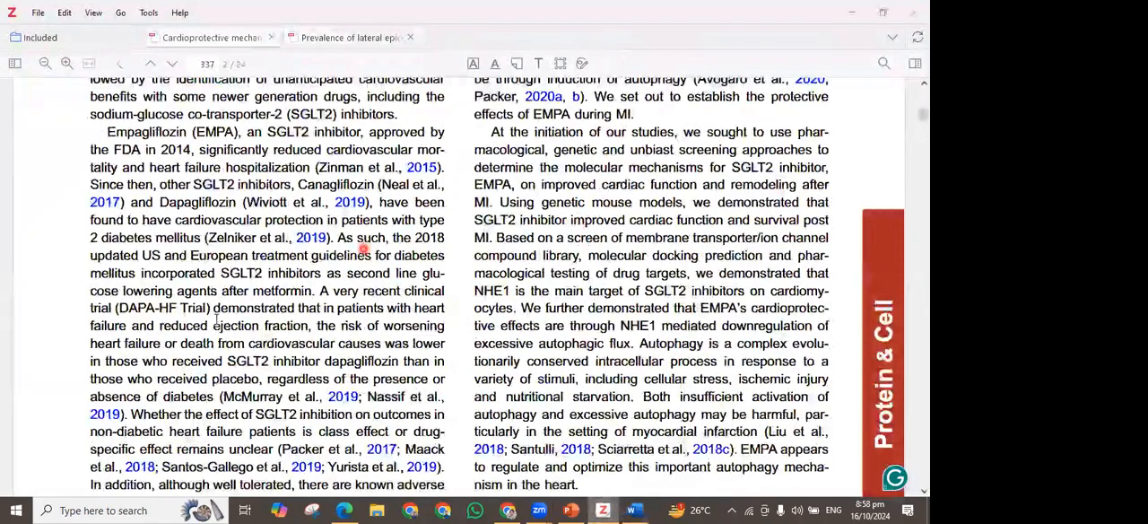
left_click_drag(107, 132, 382, 344)
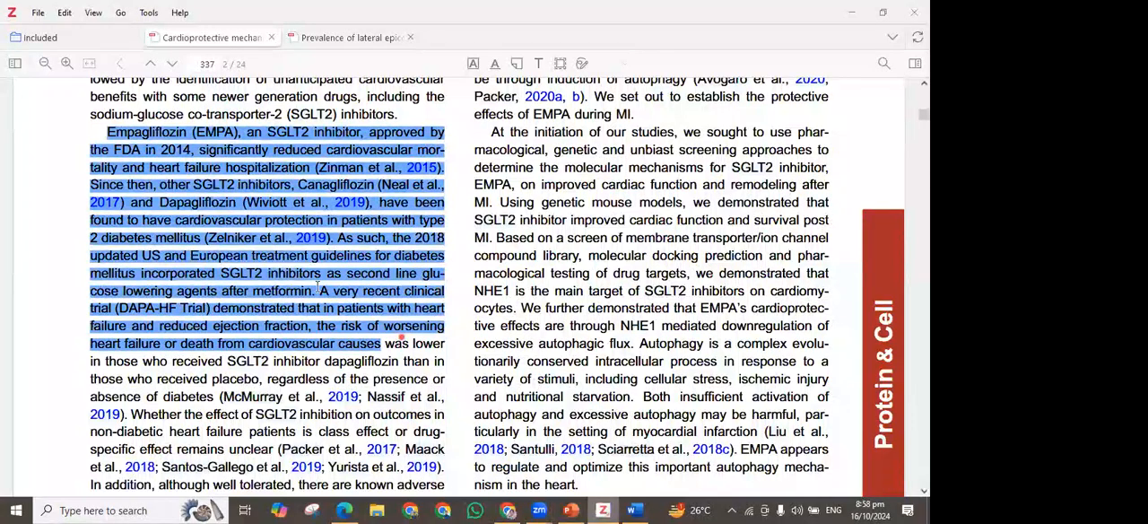
left_click(639, 508)
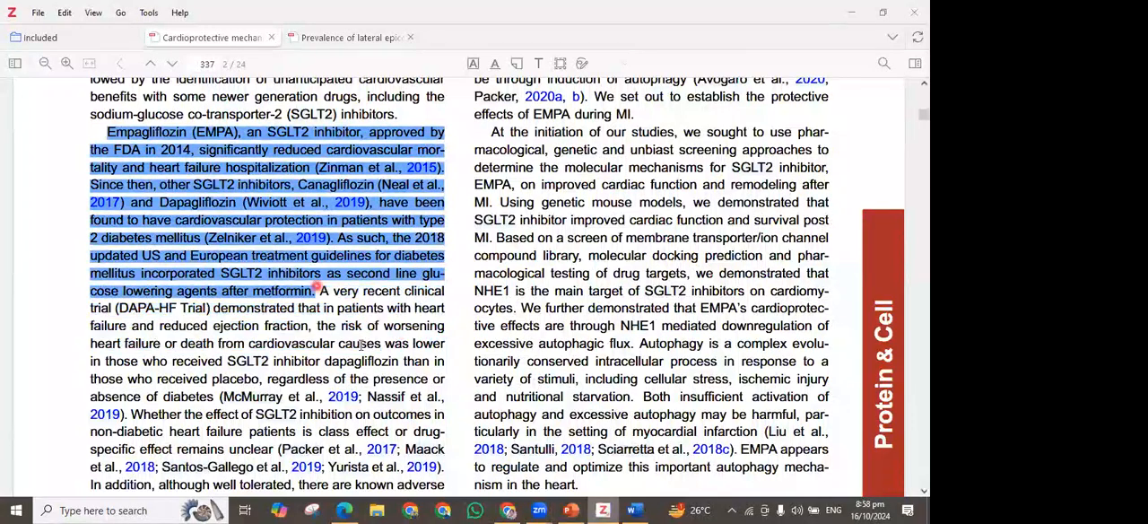
scroll(367, 348, "down", 2)
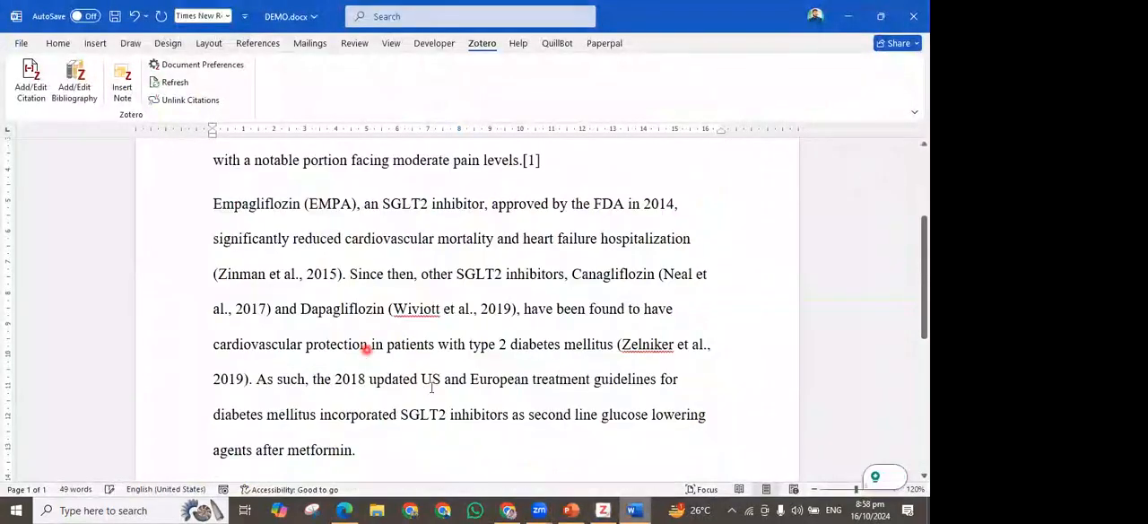
Delete the 2019 in-text citation after "Dapagliflozin" with its comma, and the 2015 citation after "heart failure hospitalization"
left_click_drag(387, 309, 520, 321)
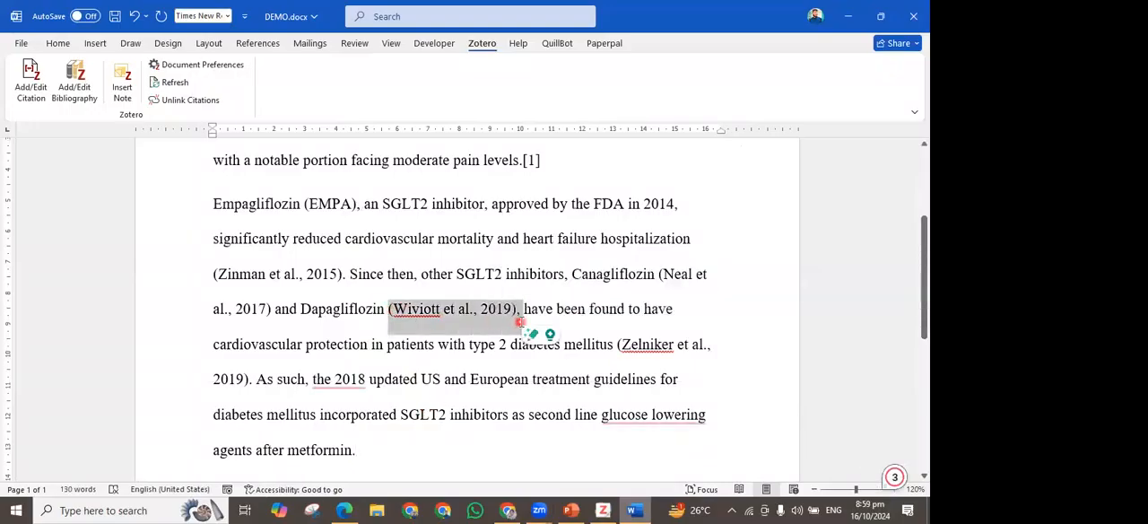
key("Delete")
key("Left")
key("Left")
key("Left")
key("Left")
key("Up")
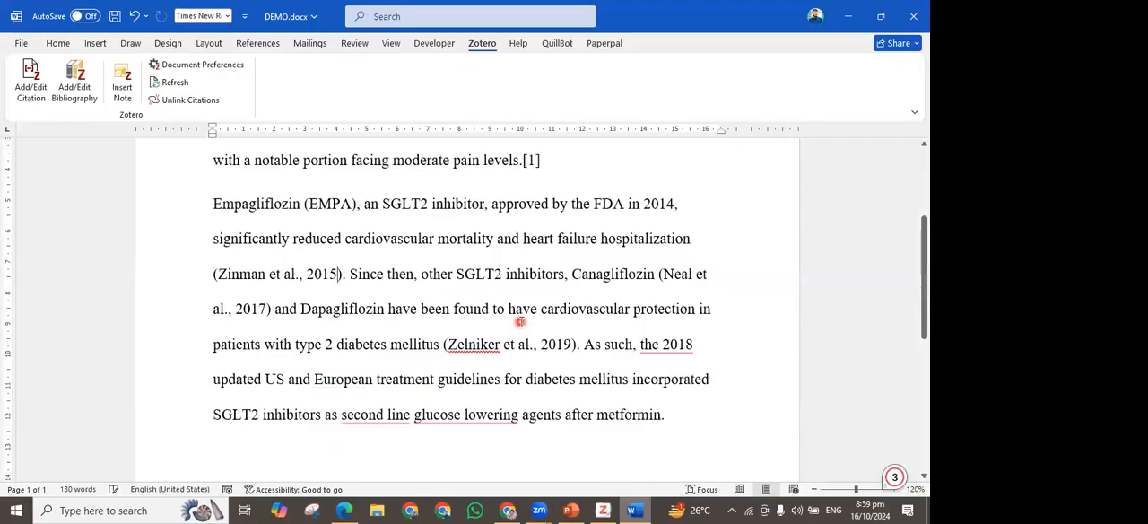
key("ctrl+shift+Left")
key("ctrl+shift+Left")
key("ctrl+shift+Left")
key("ctrl+shift+Left")
key("ctrl+shift+Left")
key("ctrl+shift+Left")
key("ctrl+shift+Left")
key("ctrl+shift+Left")
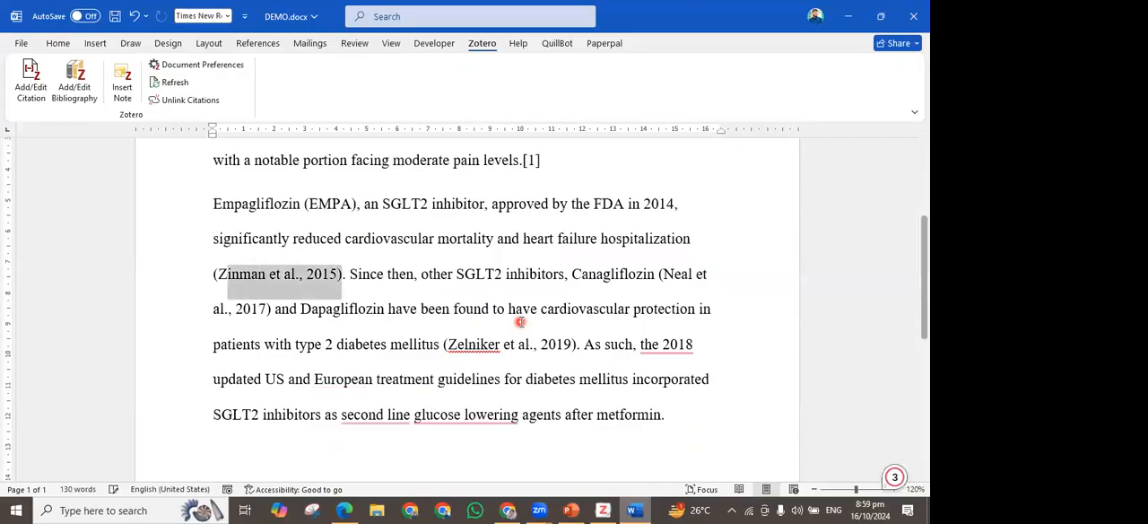
key("Delete")
Delete the 2019 in-text citation after "type 2 diabetes mellitus" along with the space before the full stop
key("Down")
key("Down")
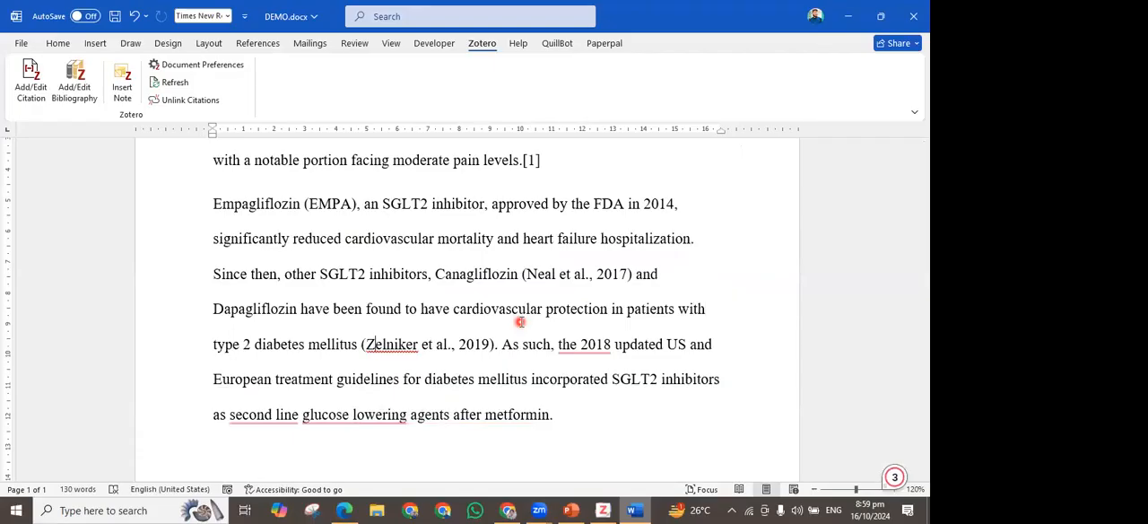
key("ctrl+shift+Right")
key("ctrl+shift+Right")
key("ctrl+shift+Right")
key("ctrl+shift+Right")
key("ctrl+shift+Right")
key("ctrl+shift+Right")
key("ctrl+shift+Right")
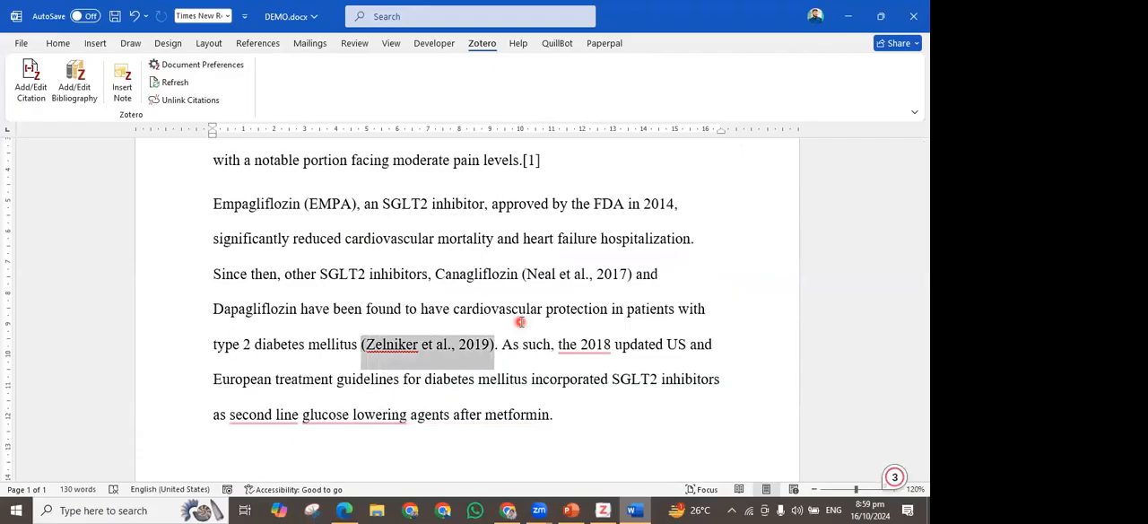
key("Delete")
key("BackSpace")
Accept the Grammarly corrections that remove "the" before "2018" and hyphenate "glucose-lowering"
left_click(468, 417)
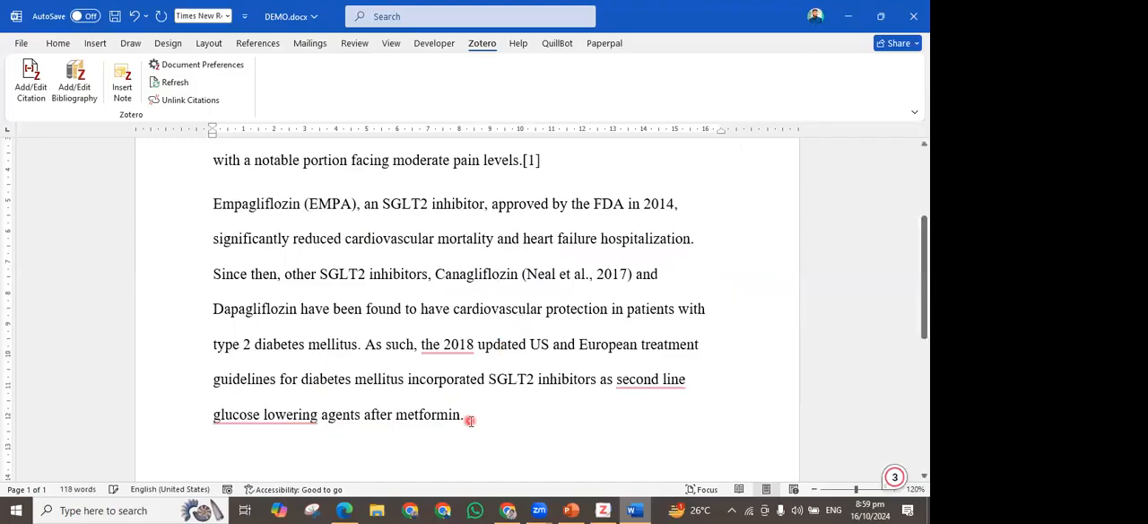
left_click(458, 345)
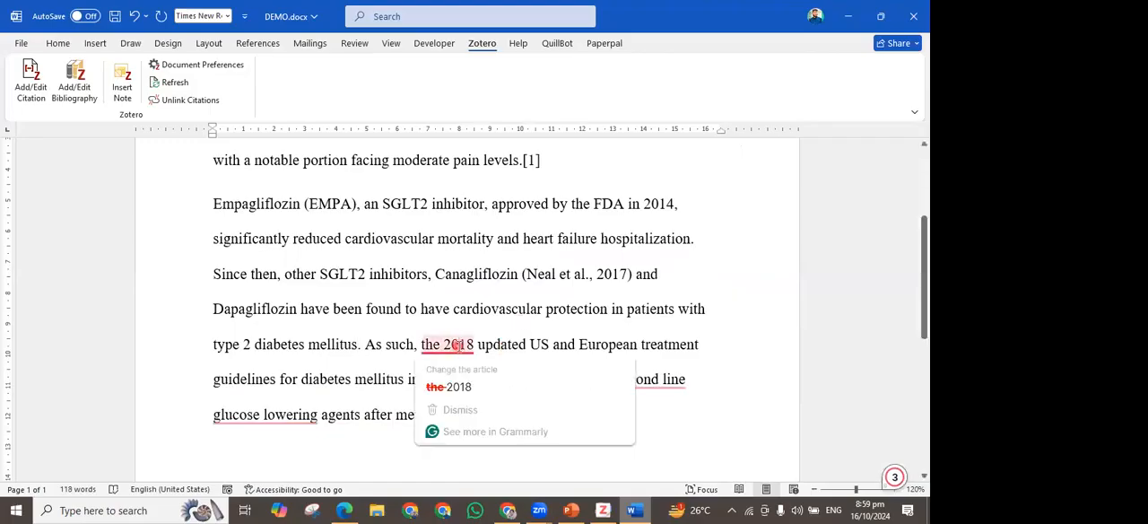
left_click(302, 416)
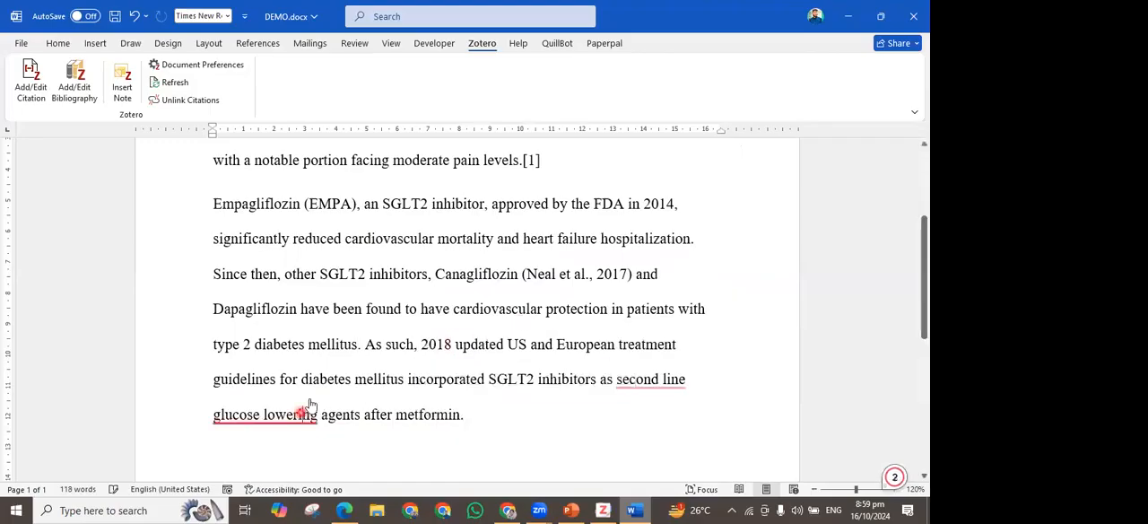
Cite the open article on the cardioprotective mechanism of SGLT2 inhibitor after "agents after metformin."
left_click(465, 416)
left_click(485, 423)
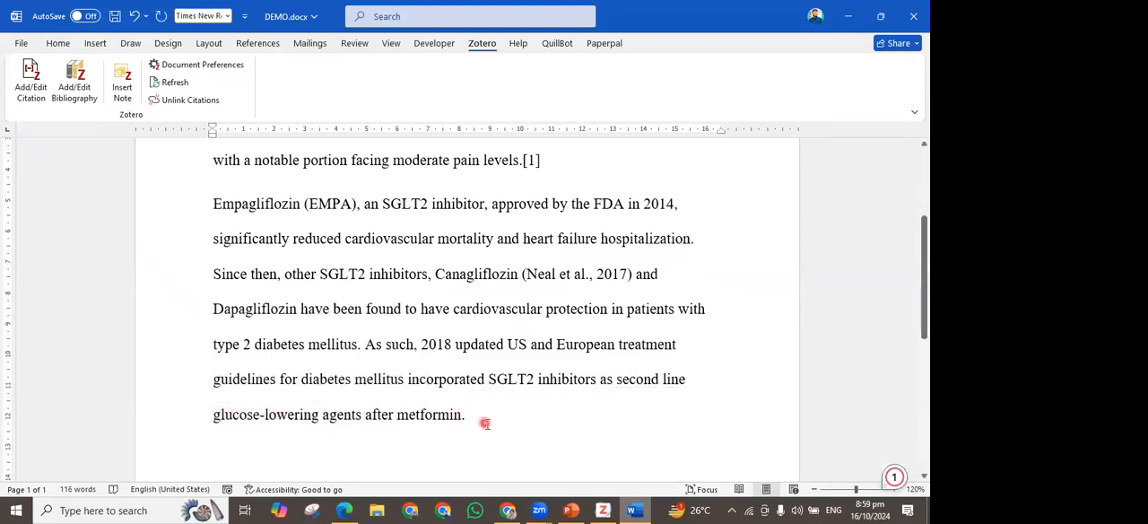
left_click(50, 97)
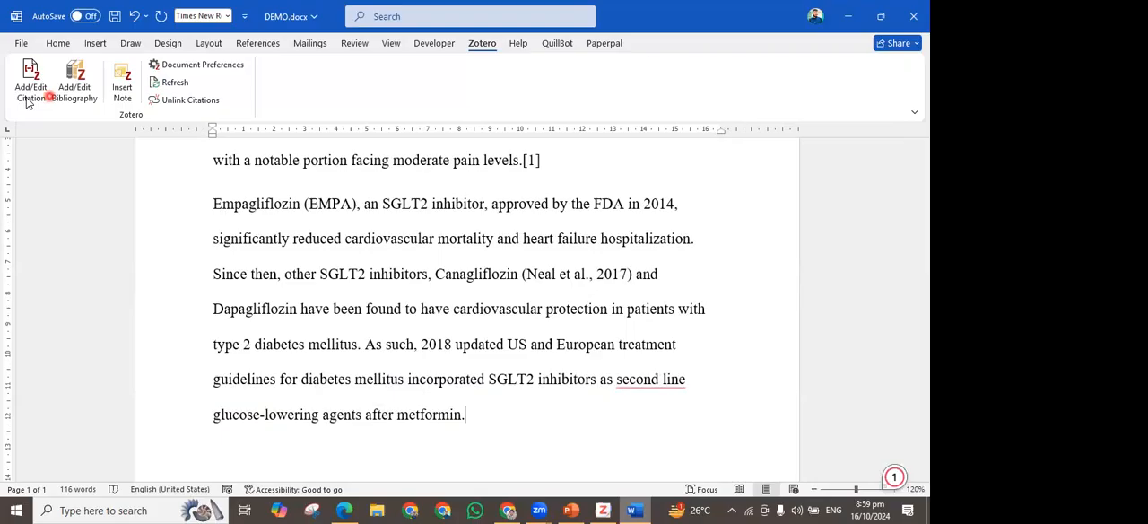
left_click(27, 98)
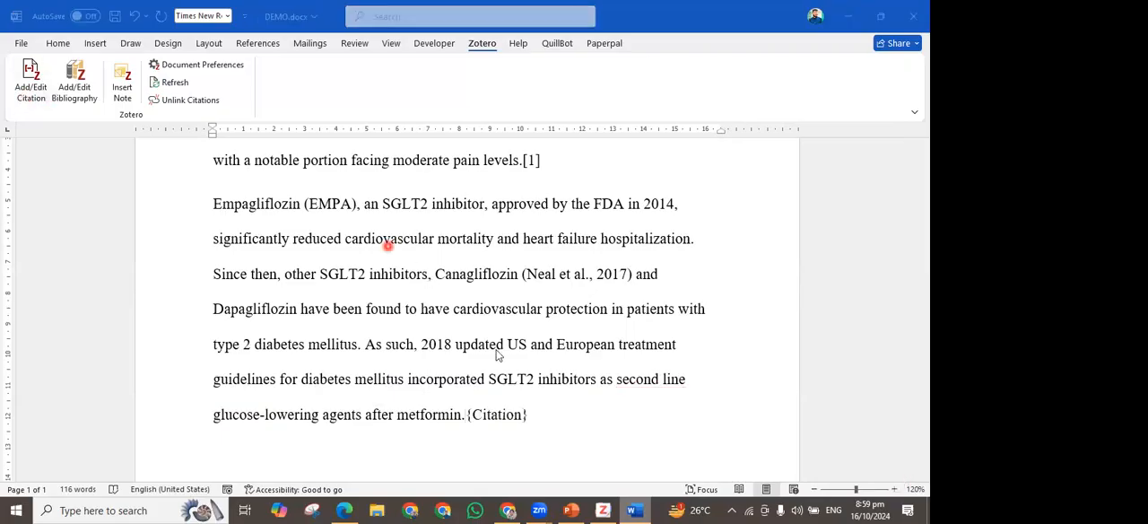
left_click(336, 202)
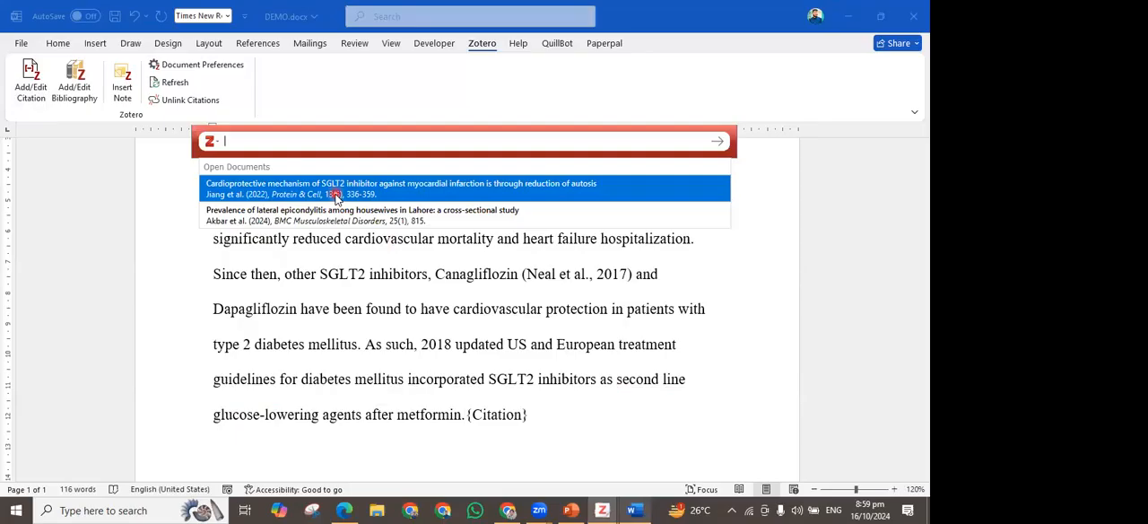
left_click(335, 198)
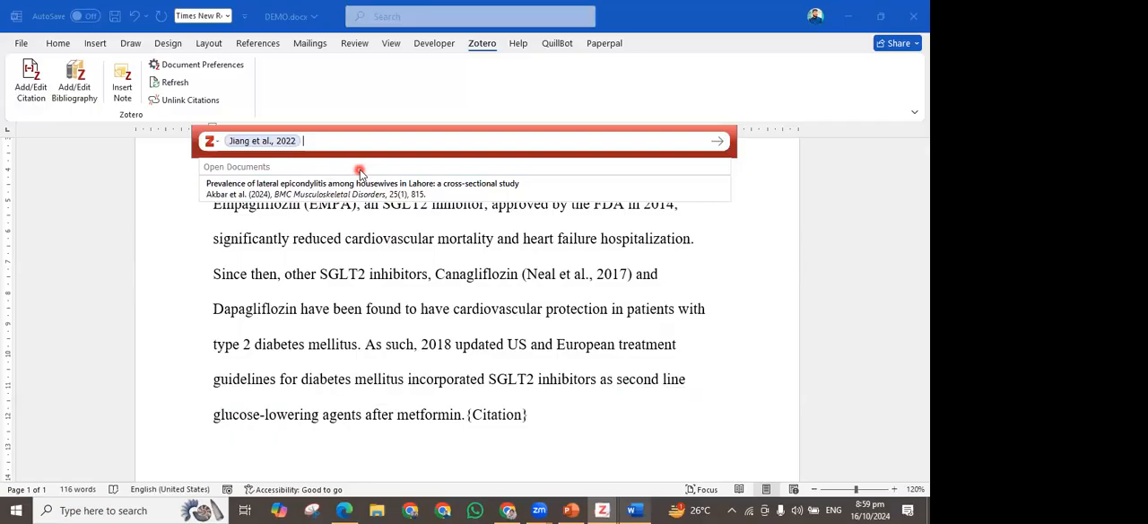
key("Return")
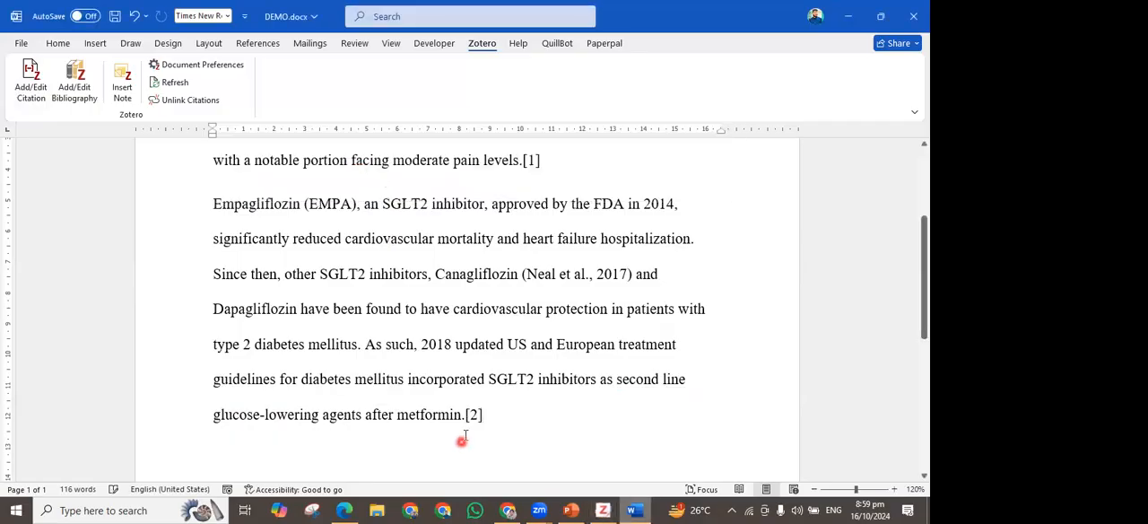
Accept the hyphen in "second-line" and delete the 2017 in-text citation after "Canagliflozin"
left_click(473, 416)
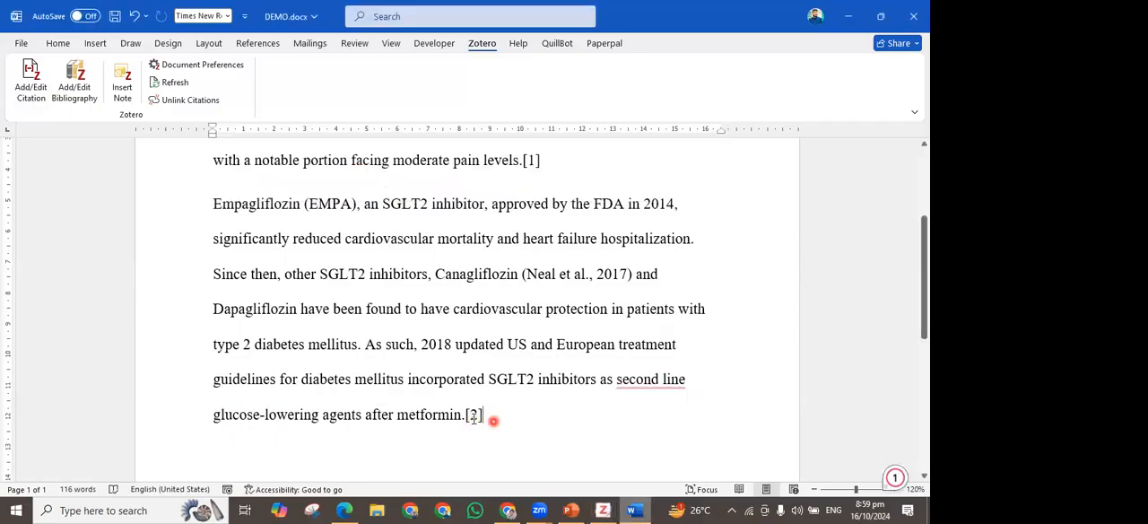
mouse_move(648, 379)
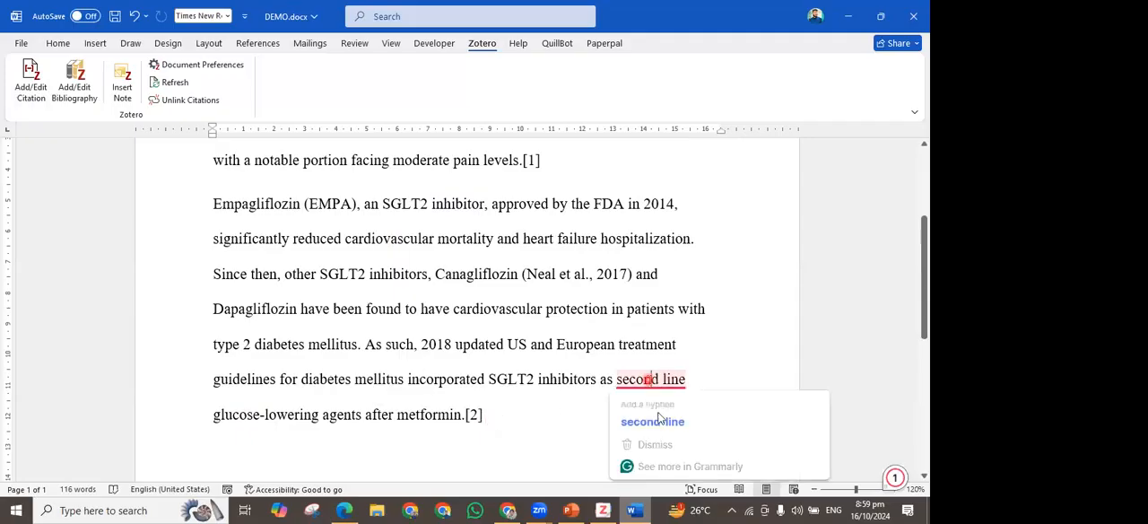
left_click(655, 422)
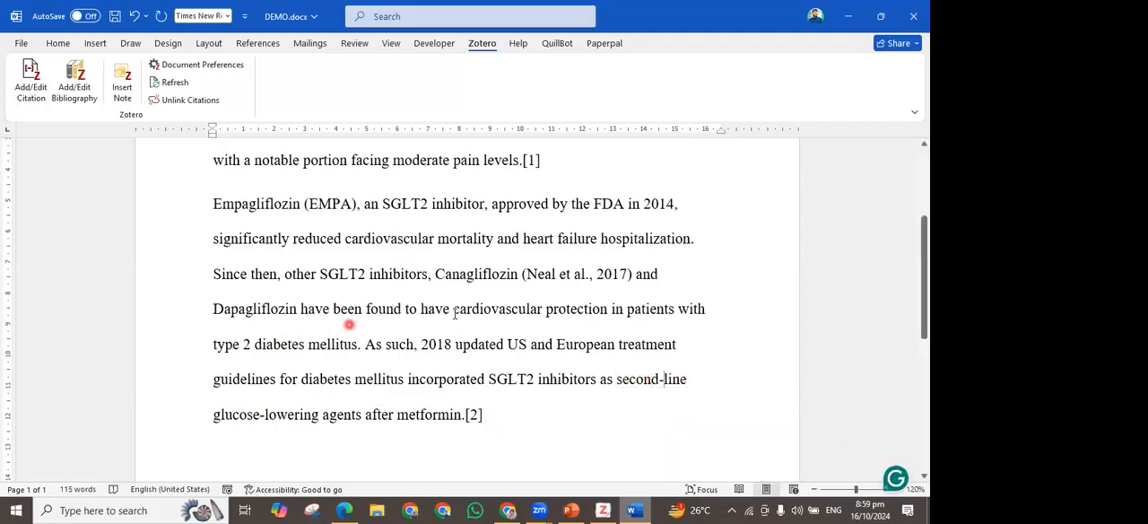
left_click(628, 274)
left_click_drag(632, 276, 526, 278)
key("BackSpace")
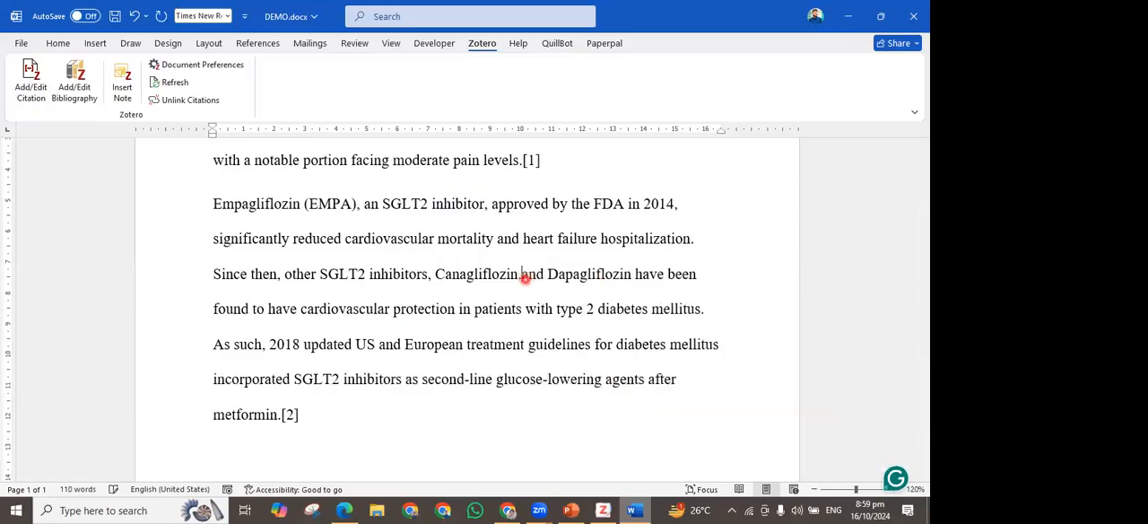
Replace "and" between "Canagliflozin" and "Dapagliflozin" with a full stop, and correct "have" to "has" after "Dapagliflozin"
left_click_drag(525, 277, 551, 282)
key("BackSpace")
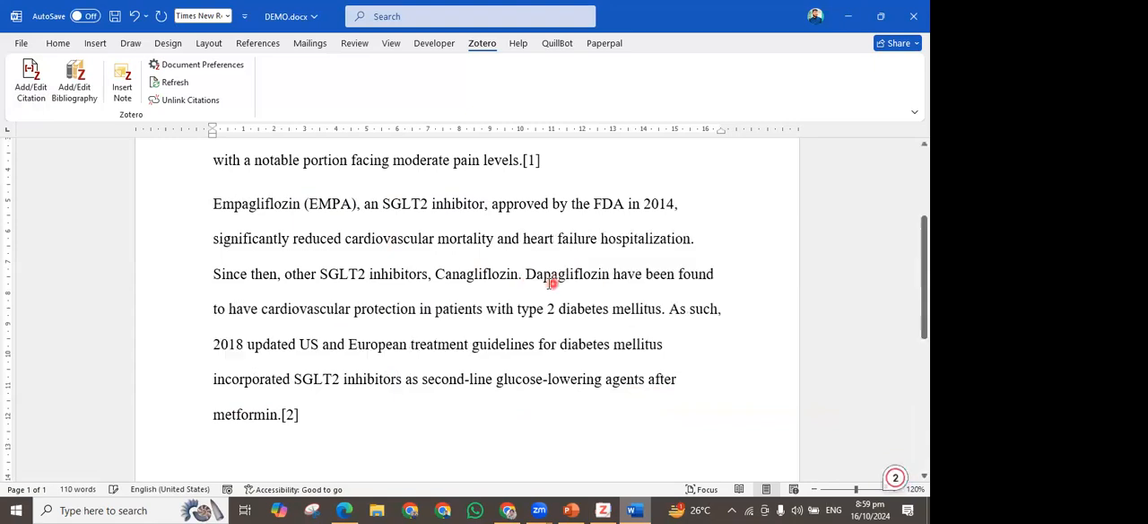
left_click(524, 278)
type(".")
left_click(627, 276)
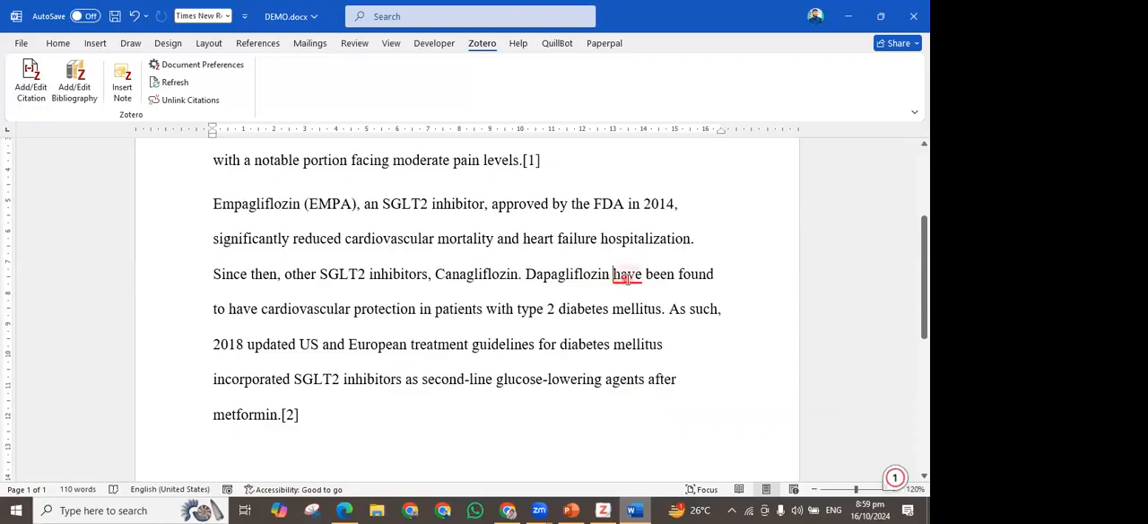
left_click(641, 310)
Search the Zotero library for "RNA" and cite the 2024 interference RNA therapeutics review after "Canagliflozin."
left_click(525, 278)
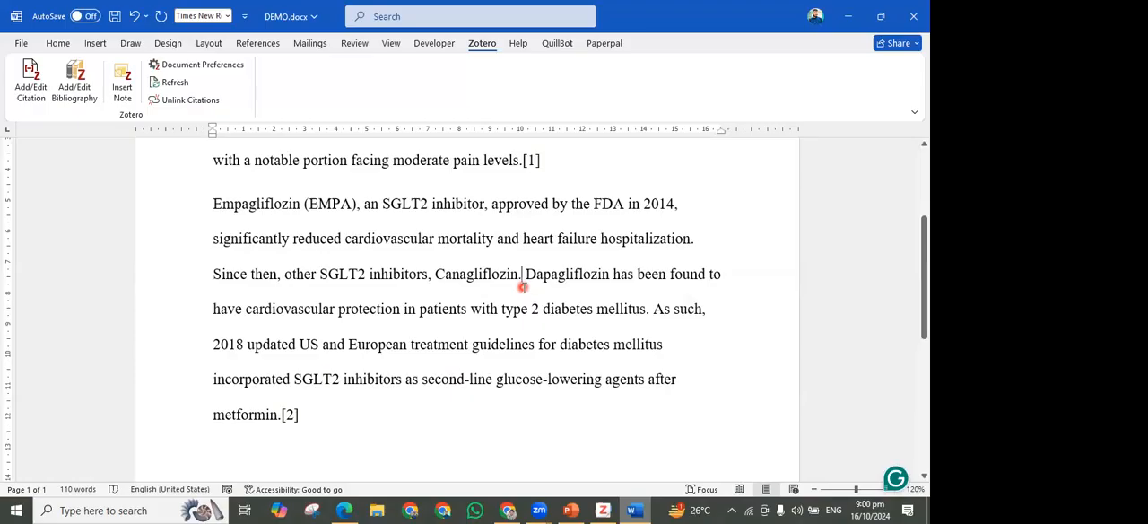
left_click(32, 82)
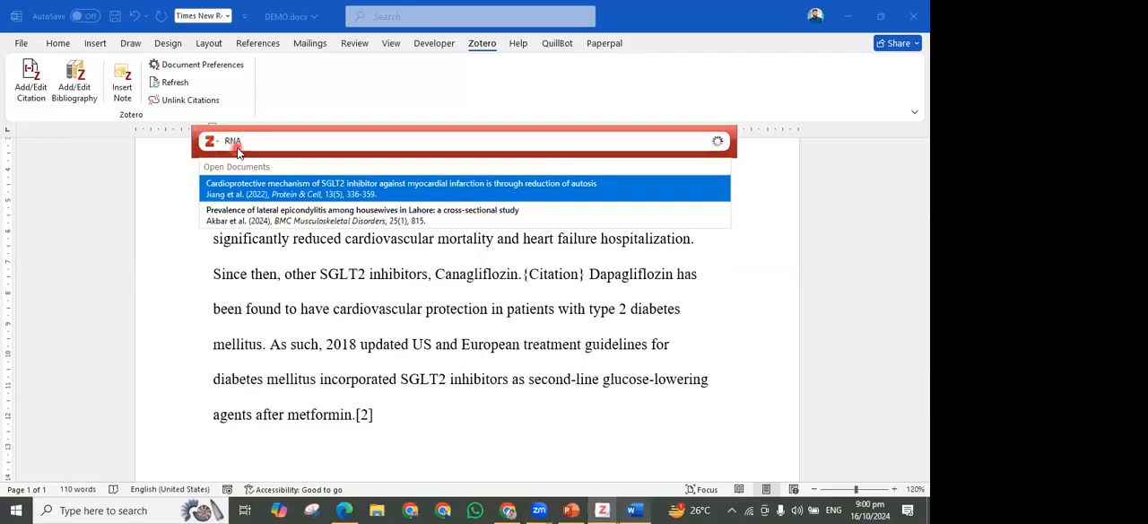
key("BackSpace")
left_click(332, 192)
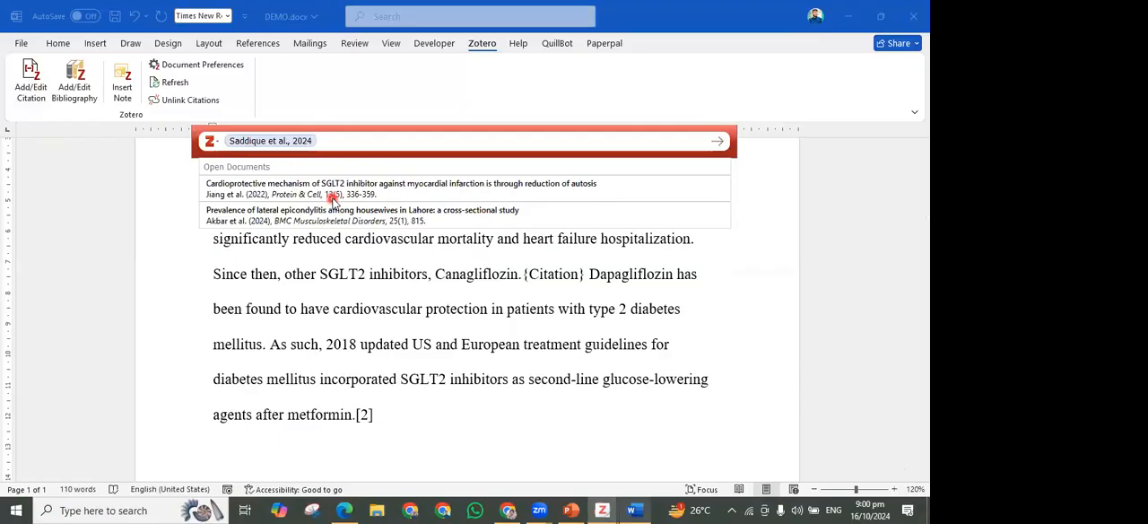
key("Return")
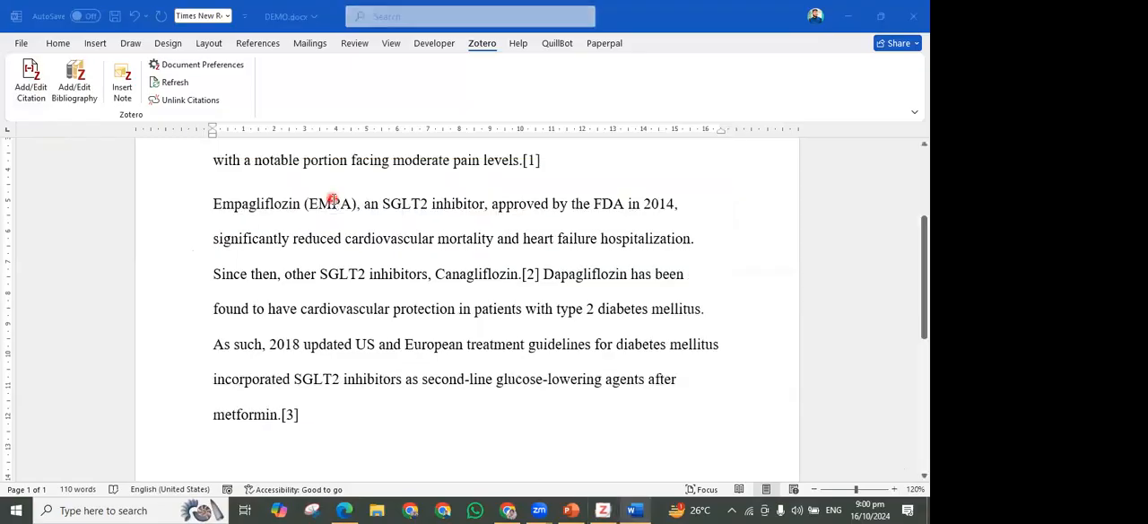
Examine the numbering of the in-text citations after "pain levels.", "Canagliflozin." and "metformin."
left_click(530, 275)
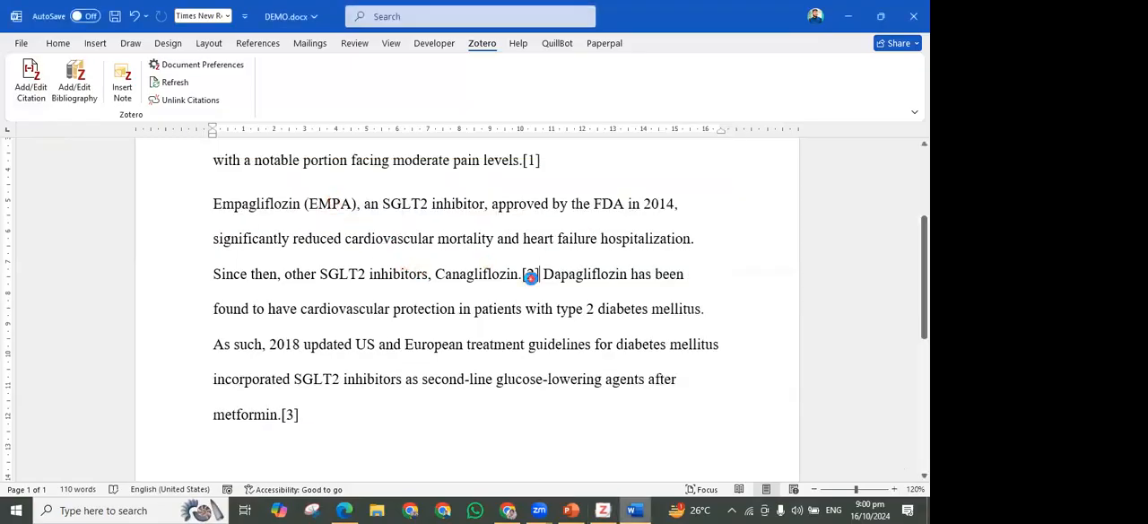
left_click(533, 160)
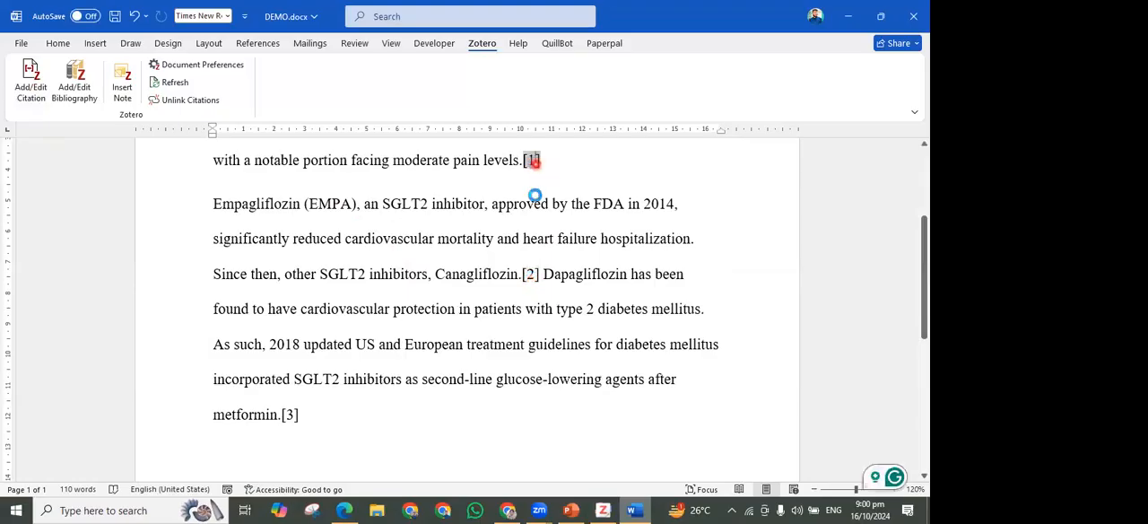
left_click(531, 273)
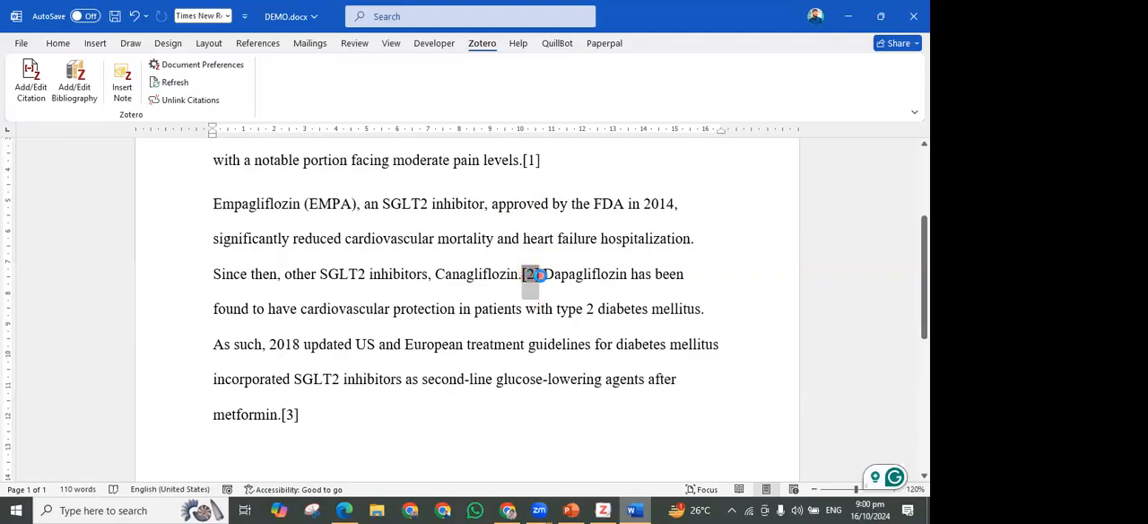
right_click(538, 318)
left_click(314, 412)
left_click(531, 161)
left_click(537, 273)
Add a "References" heading in a new paragraph below the Empagliflozin passage
scroll(269, 269, "down", 4)
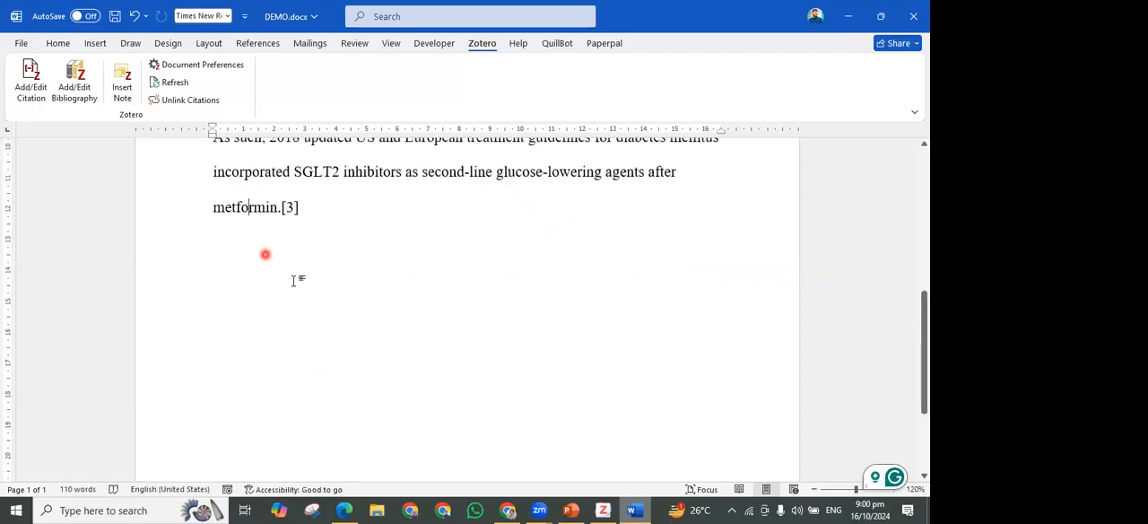
scroll(295, 277, "down", 5)
scroll(296, 284, "up", 10)
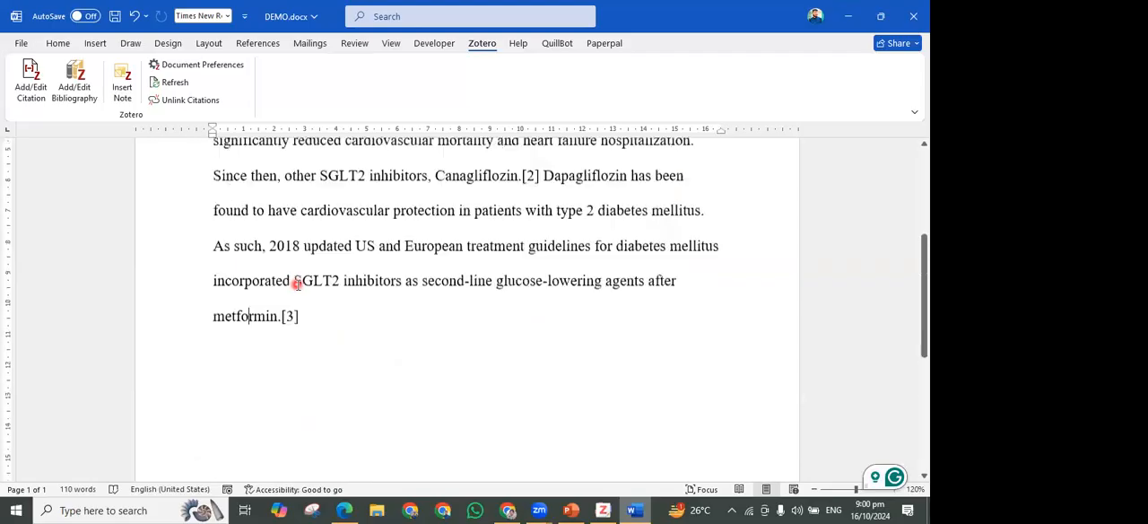
scroll(296, 285, "down", 4, "ctrl")
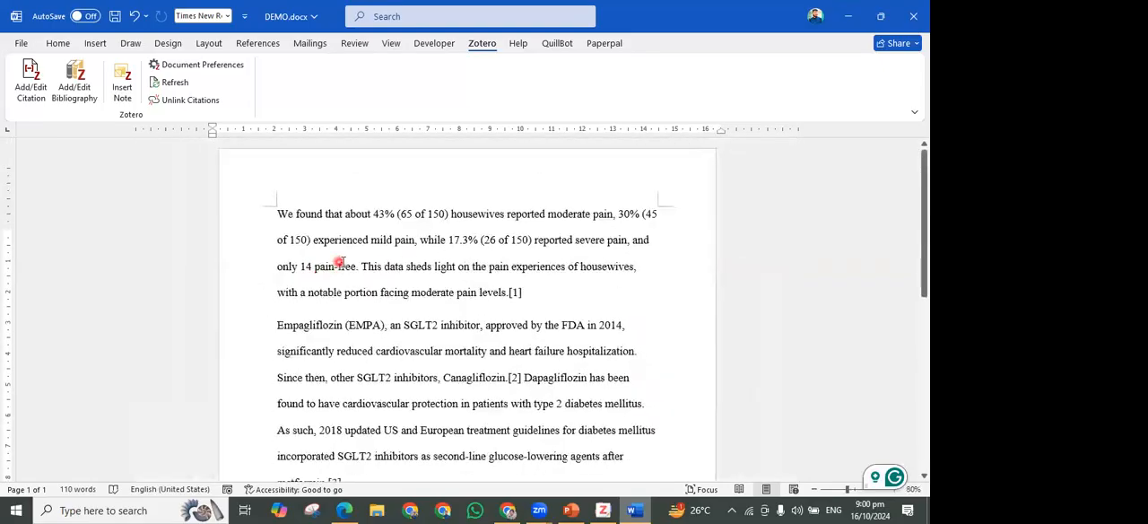
left_click(373, 338)
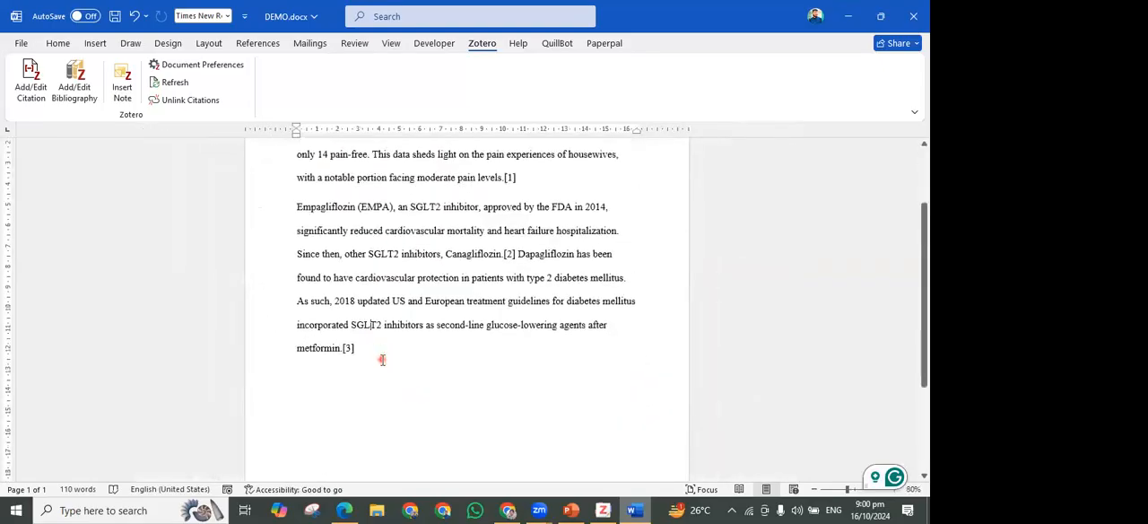
key("Return")
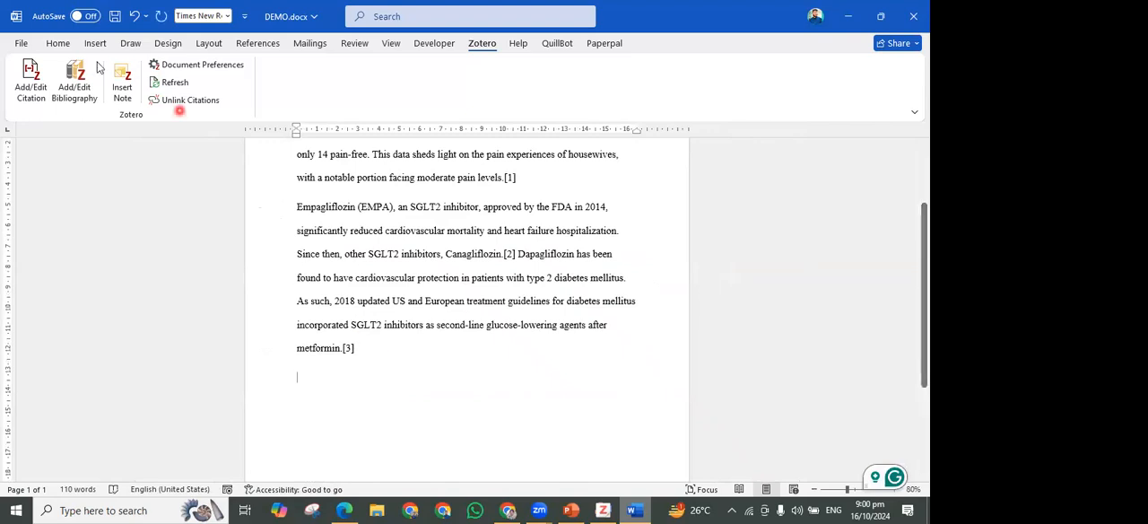
type("Ref")
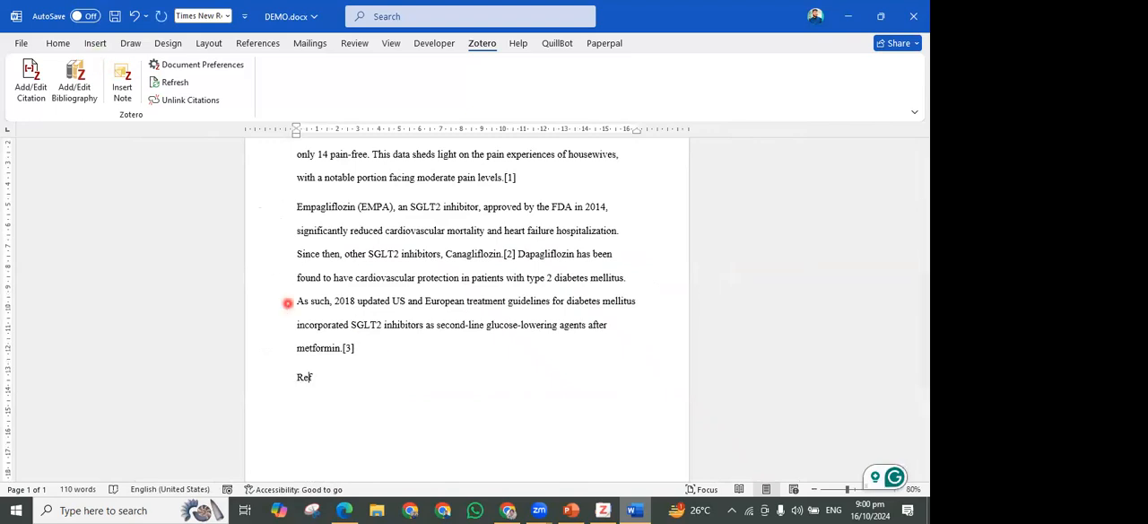
type("erences")
Make the "References" heading bold
key("shift+Left")
key("shift+Left")
key("shift+Left")
key("shift+Left")
key("shift+Left")
key("shift+Left")
key("shift+Left")
key("shift+Left")
key("shift+Left")
key("shift+Left")
key("ctrl+b")
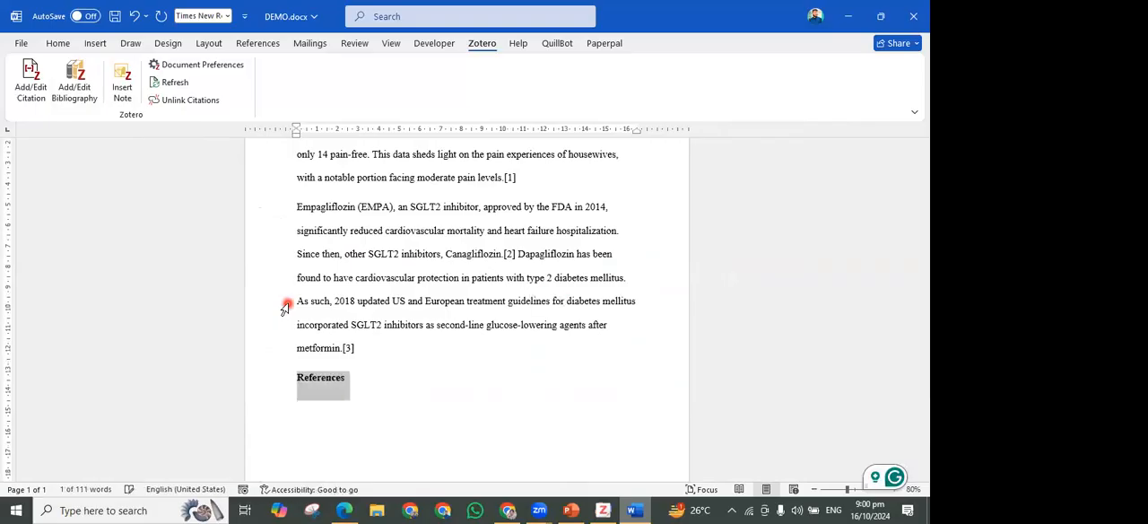
key("Right")
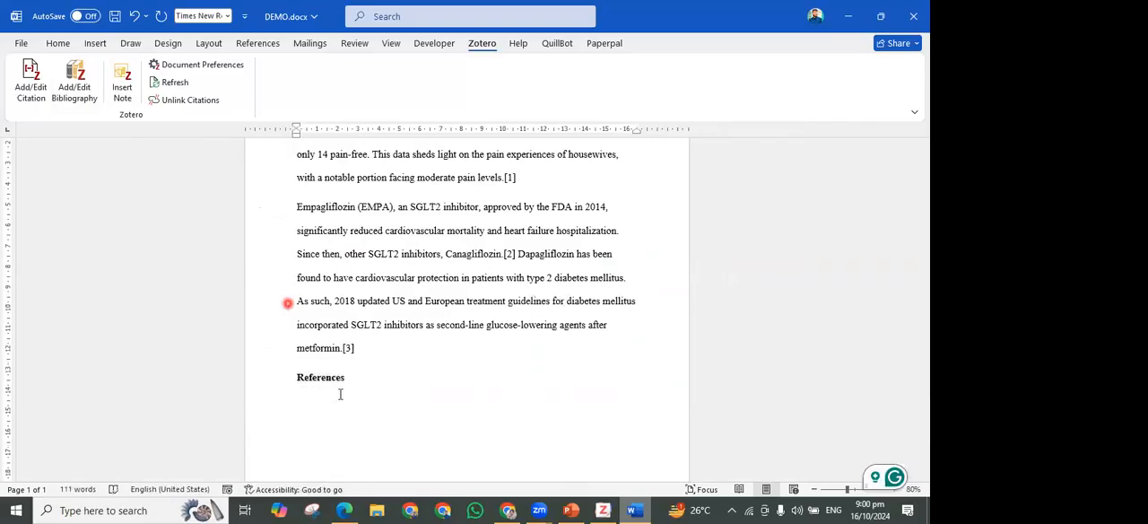
Insert the Zotero bibliography in a new paragraph below the "References" heading and review its entries against the text
key("Return")
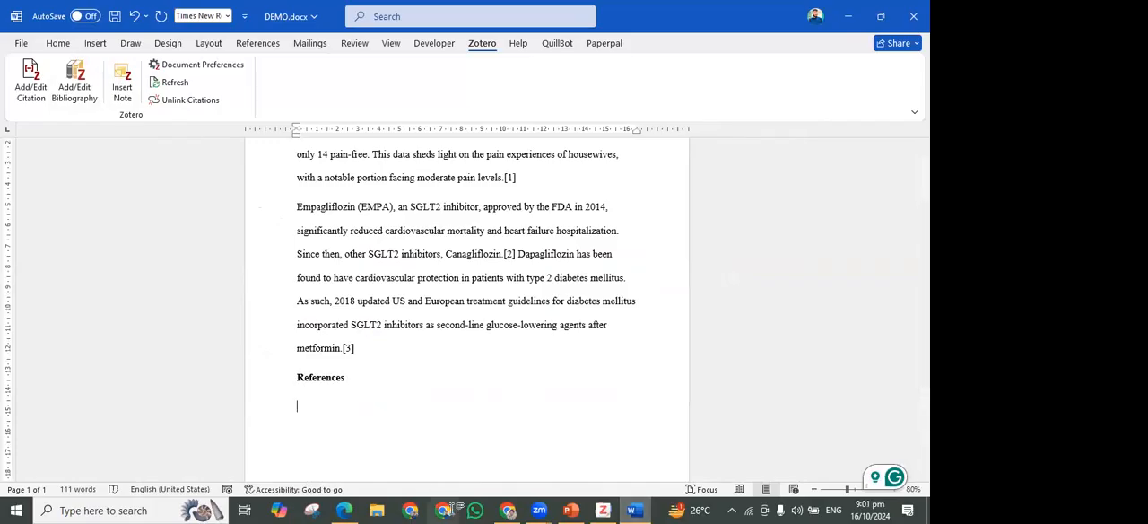
left_click(89, 99)
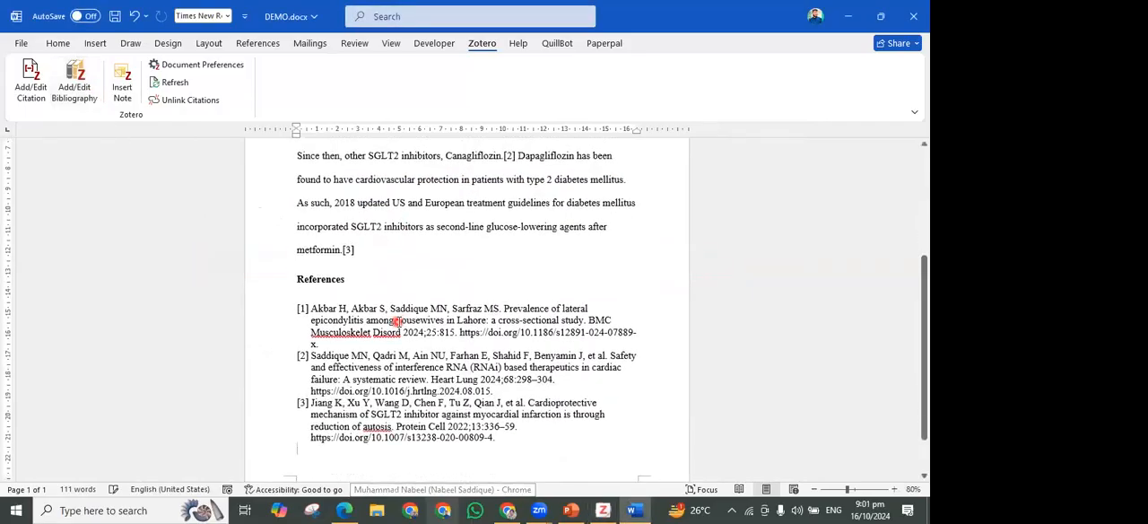
left_click(403, 369)
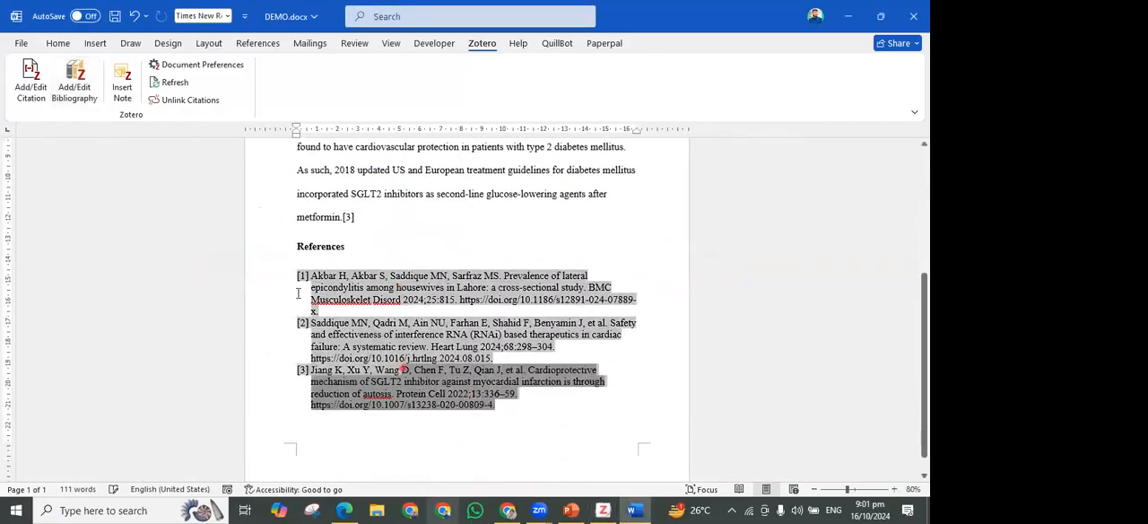
left_click_drag(299, 293, 298, 282)
left_click(602, 403)
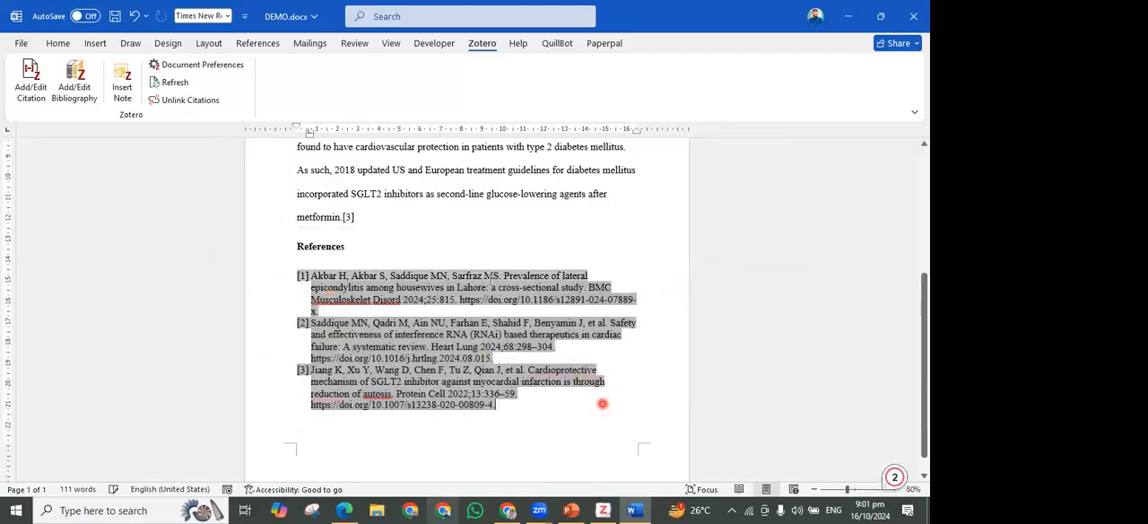
scroll(463, 230, "up", 1)
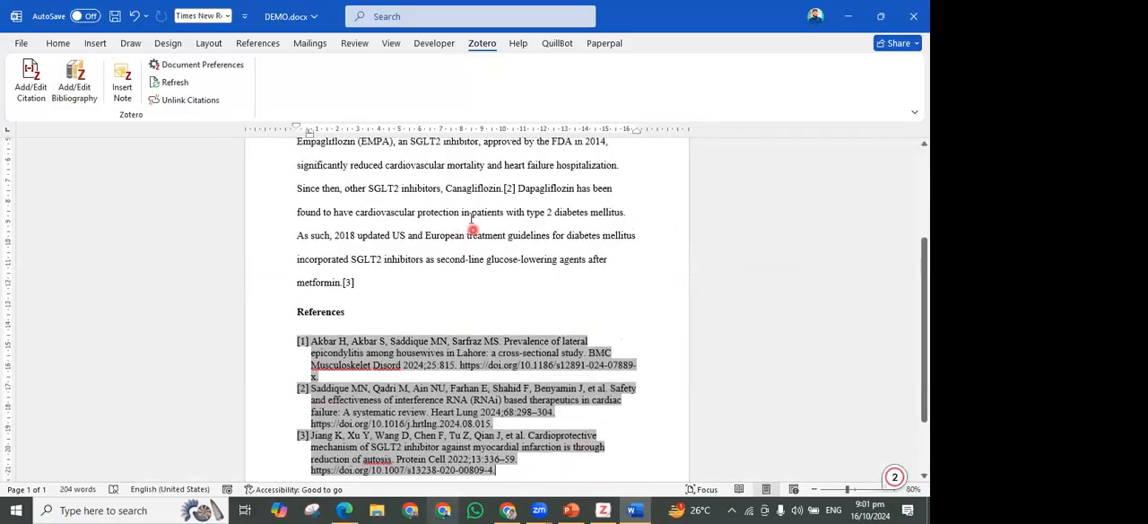
Change the document's Zotero citation style to American Medical Association 11th edition
scroll(462, 230, "up", 1, "ctrl")
scroll(451, 256, "up", 1)
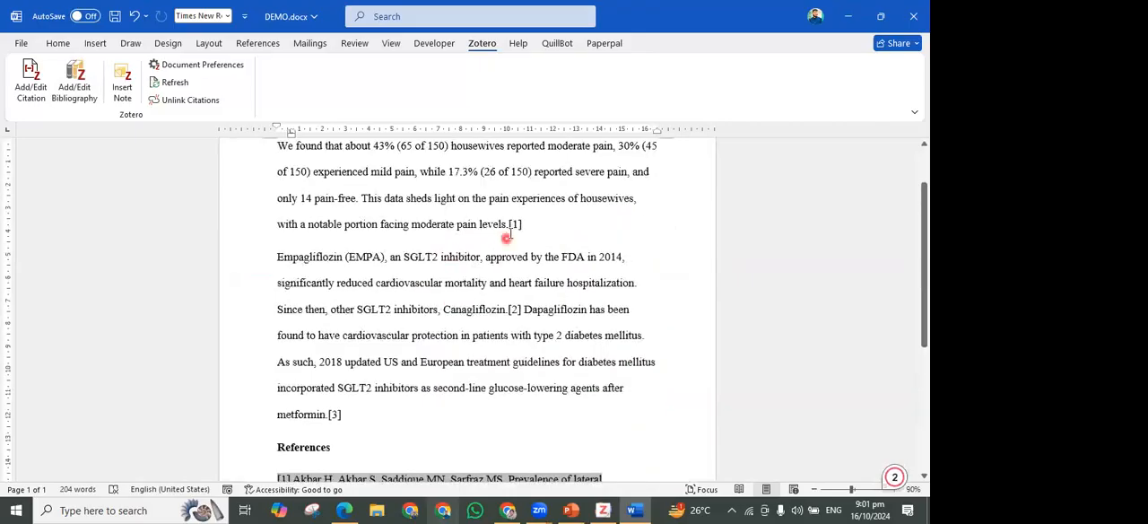
left_click(511, 224)
left_click(514, 310)
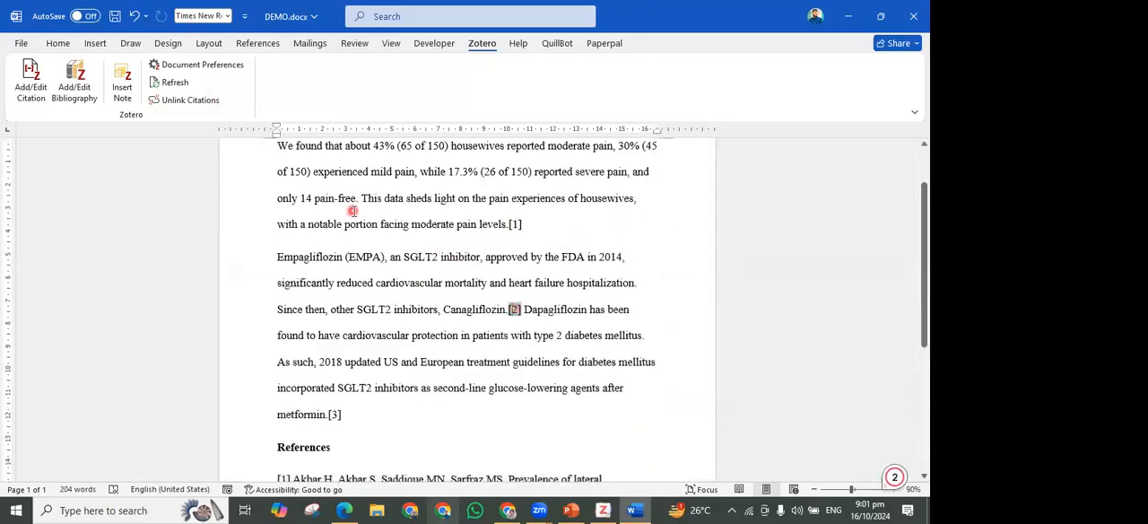
left_click(240, 70)
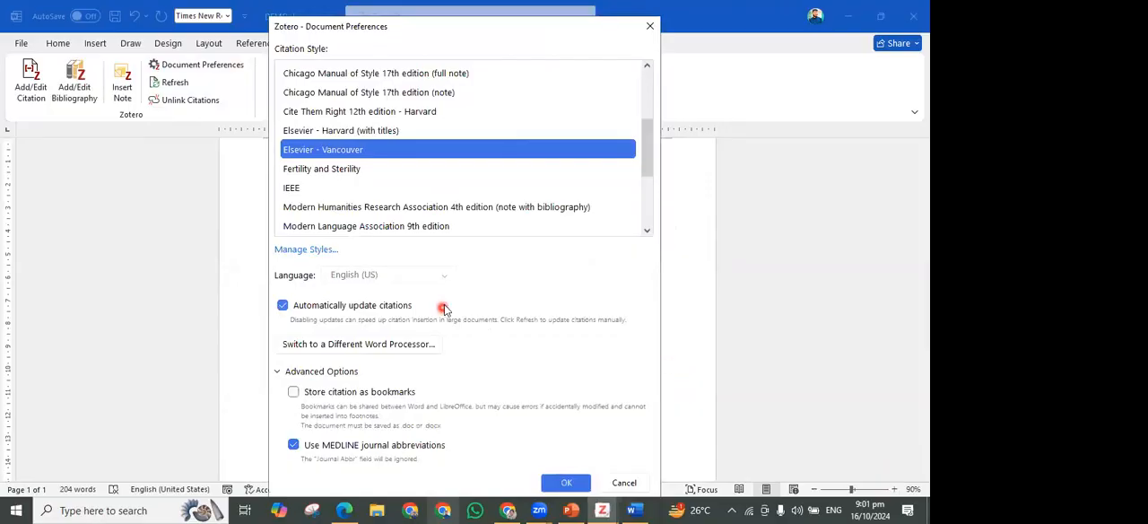
scroll(399, 144, "up", 2)
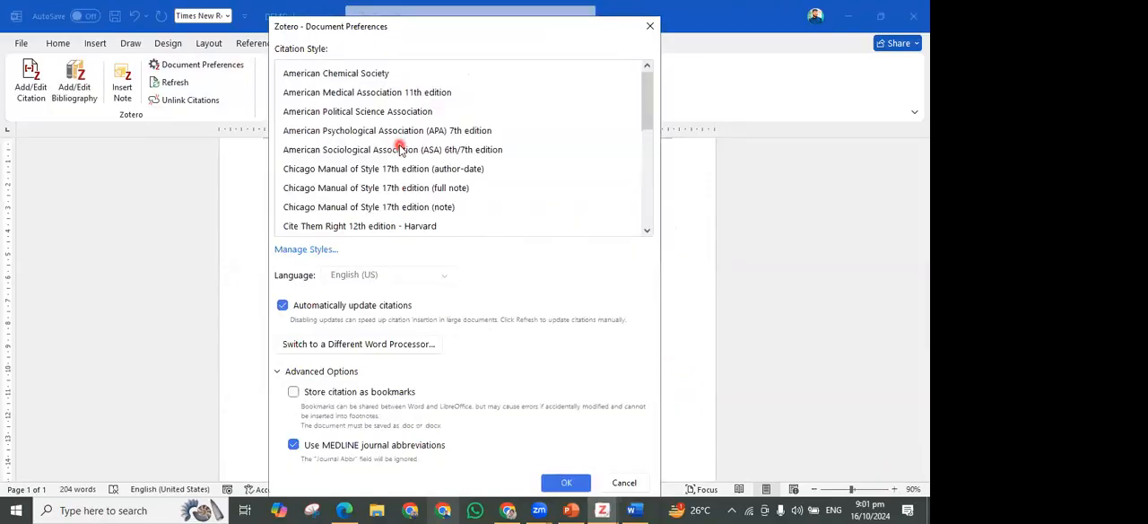
left_click(456, 97)
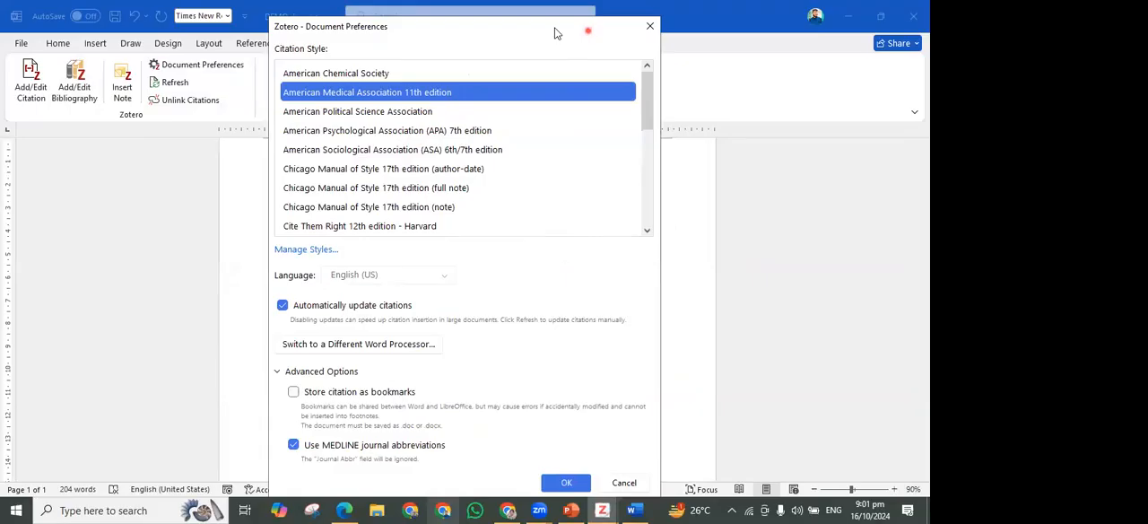
key("Return")
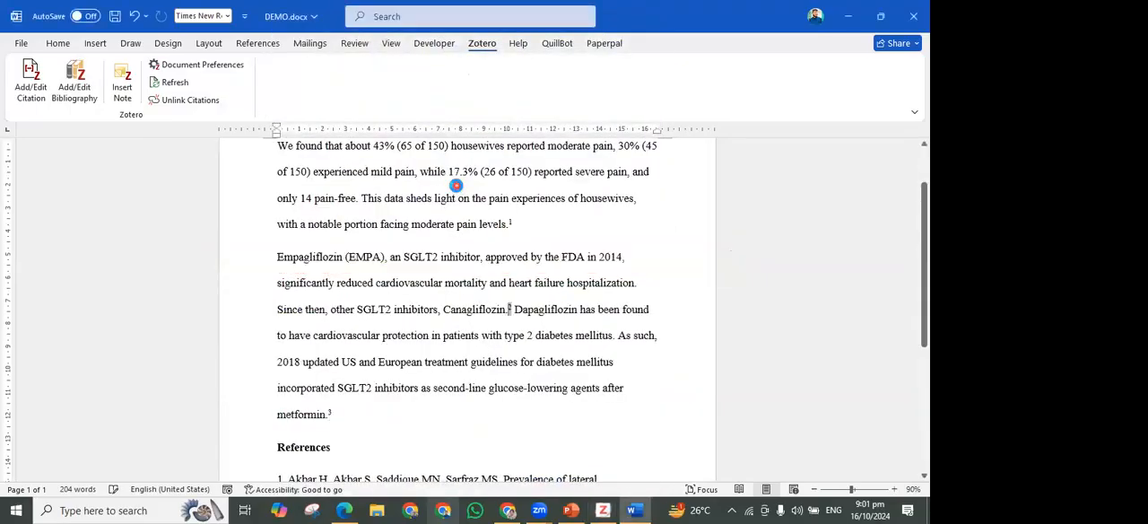
Examine the citation after "pain levels." and the first entry under "References" in the American Medical Association style
double_click(511, 222)
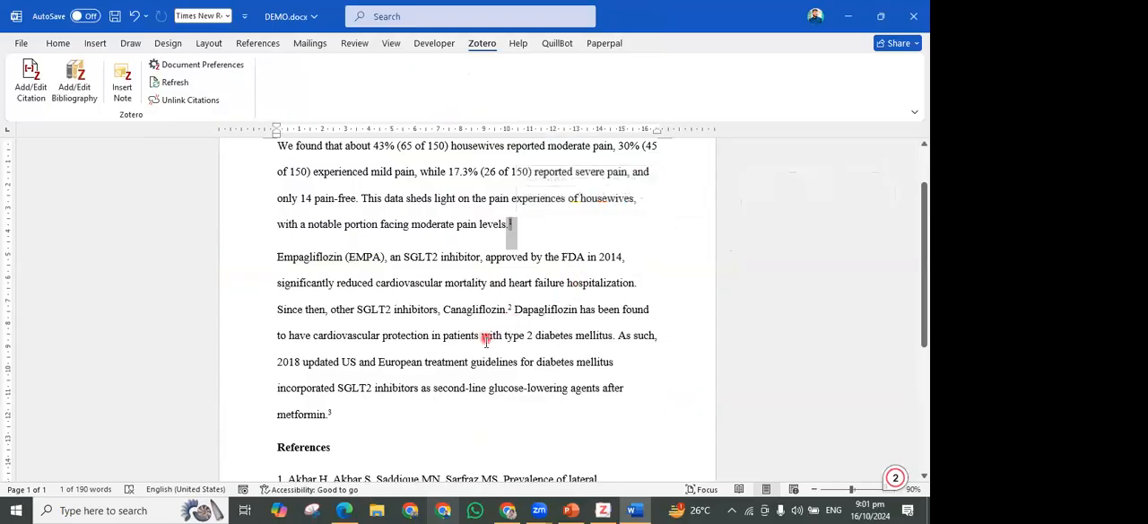
scroll(485, 339, "down", 1)
scroll(485, 339, "down", 5)
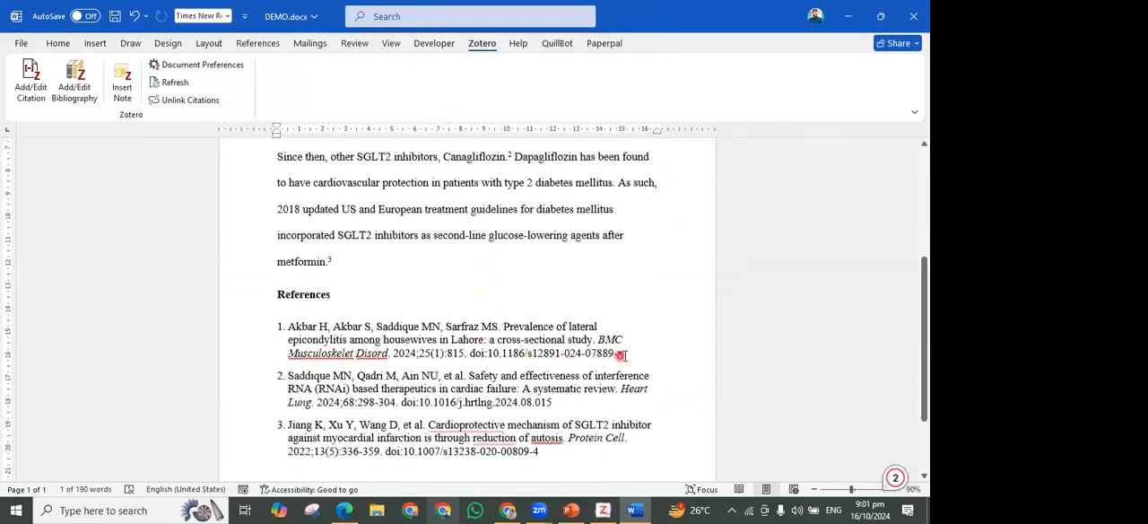
left_click_drag(630, 354, 289, 328)
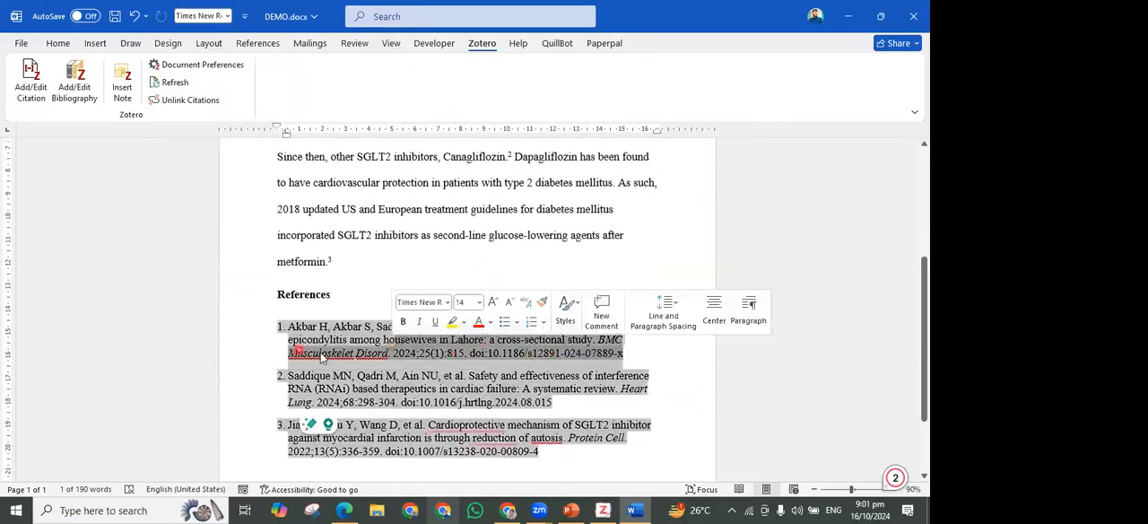
left_click(583, 251)
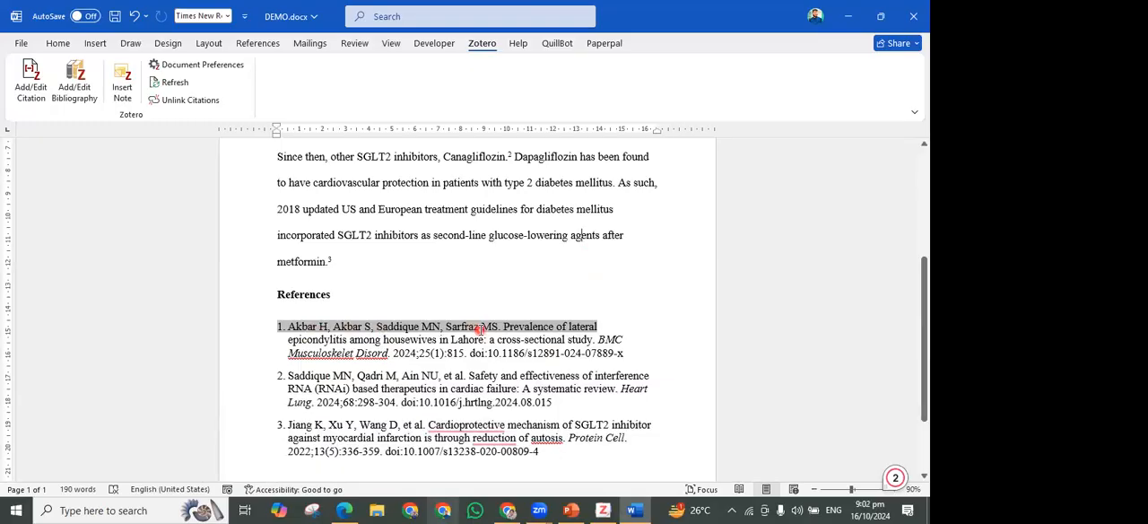
Examine how the second reference, on interference RNA therapeutics, formats its author list, journal details and DOI
scroll(481, 328, "down", 1)
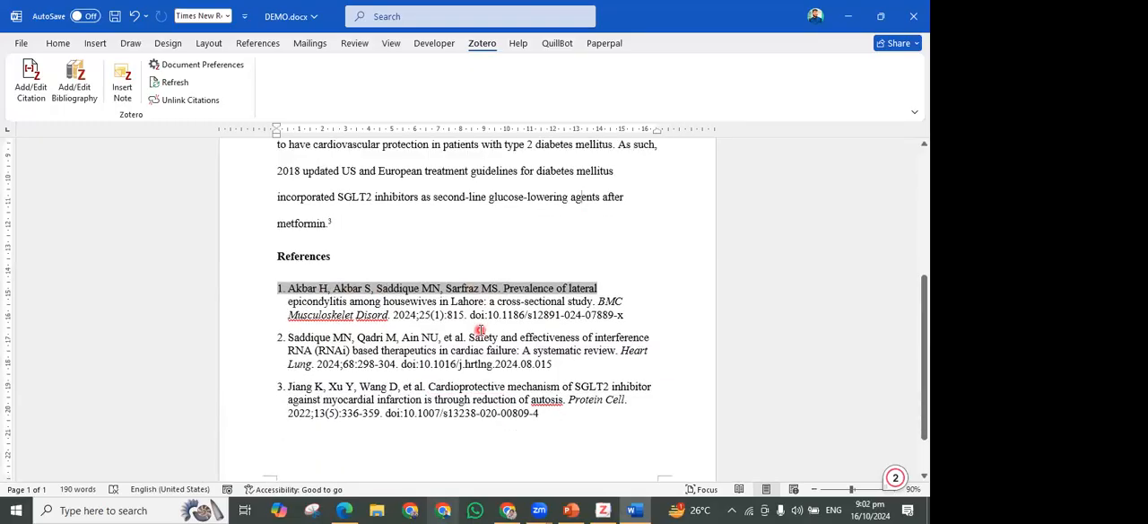
left_click(417, 337)
left_click_drag(434, 337, 467, 337)
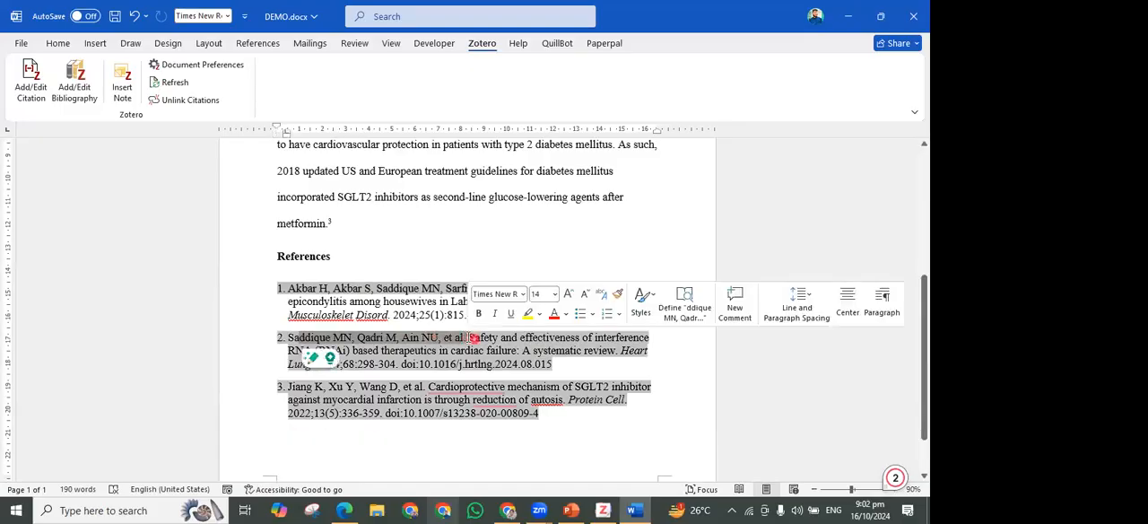
left_click(472, 337)
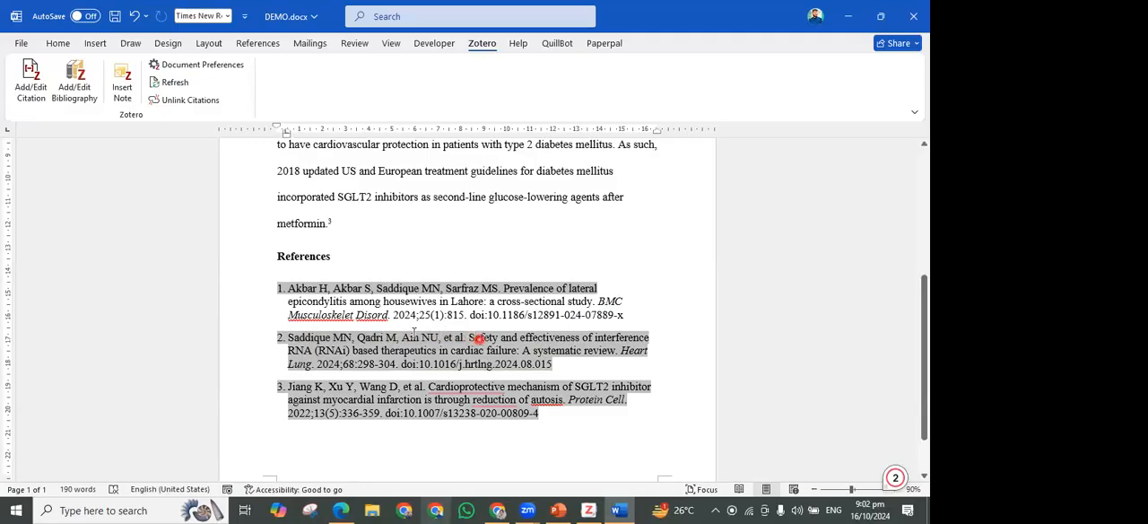
left_click_drag(402, 339, 433, 340)
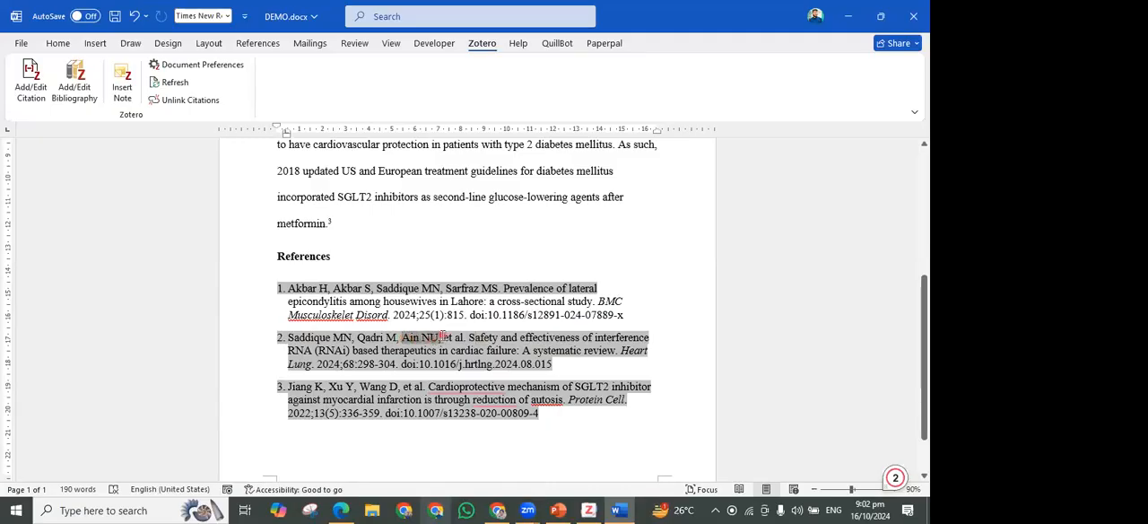
left_click_drag(289, 338, 632, 354)
left_click(462, 337)
left_click_drag(317, 364, 552, 364)
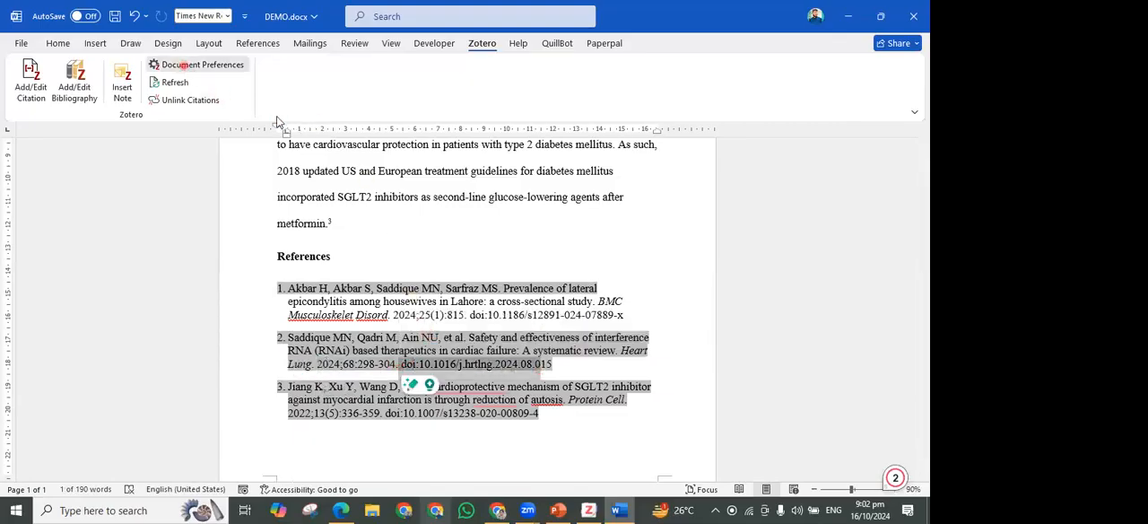
Switch the document's Zotero citation style to Vancouver
left_click(192, 65)
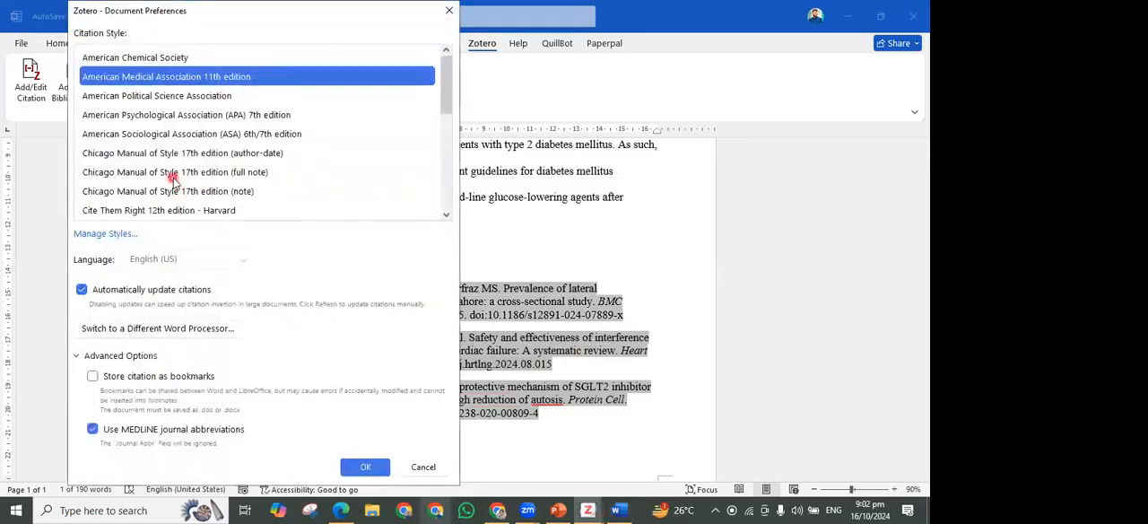
scroll(148, 193, "down", 5)
left_click(148, 191)
left_click(376, 465)
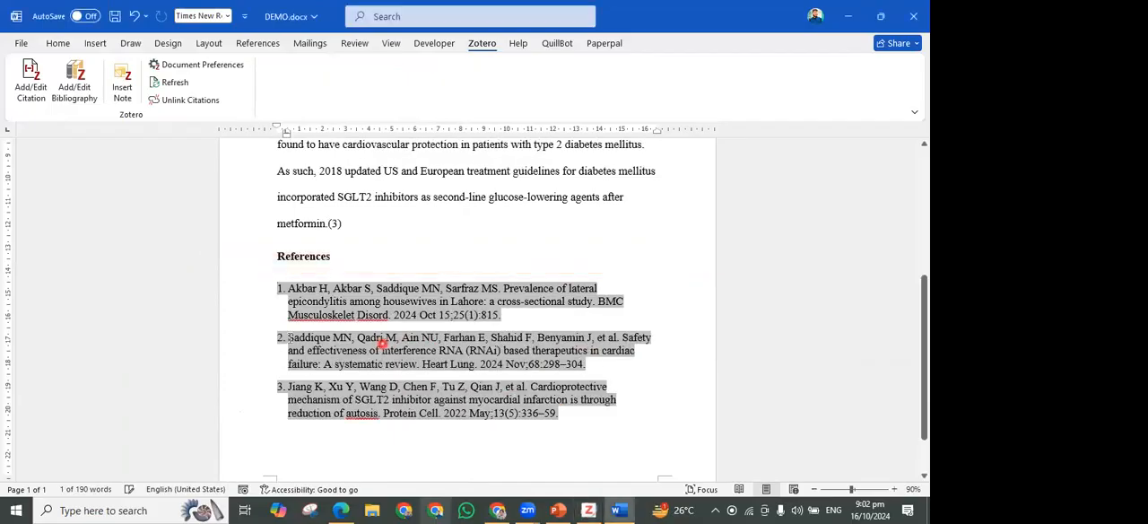
Examine the Vancouver formatting of the second reference's author list and of the citation after "metformin."
left_click_drag(289, 339, 619, 341)
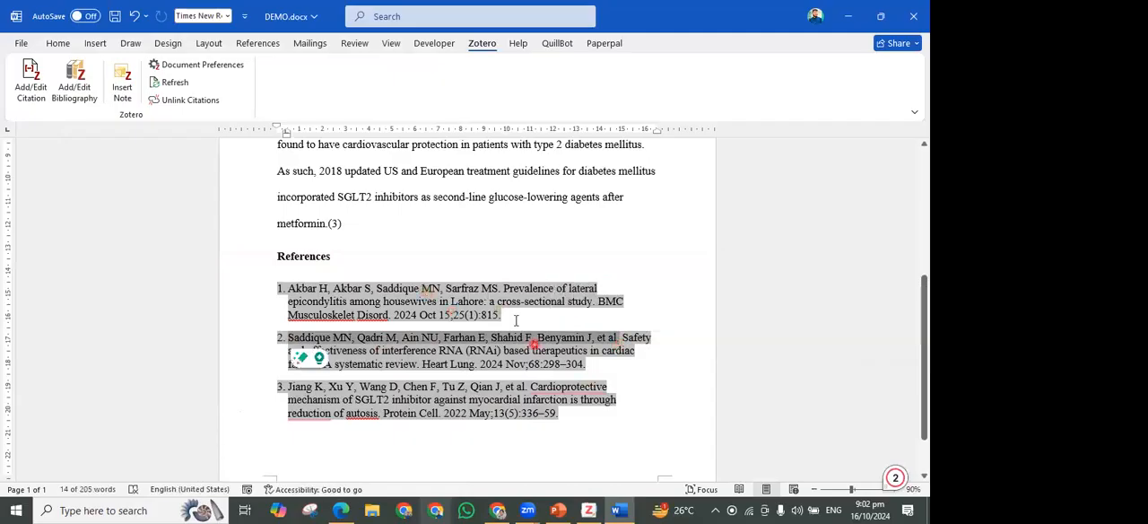
left_click(515, 320)
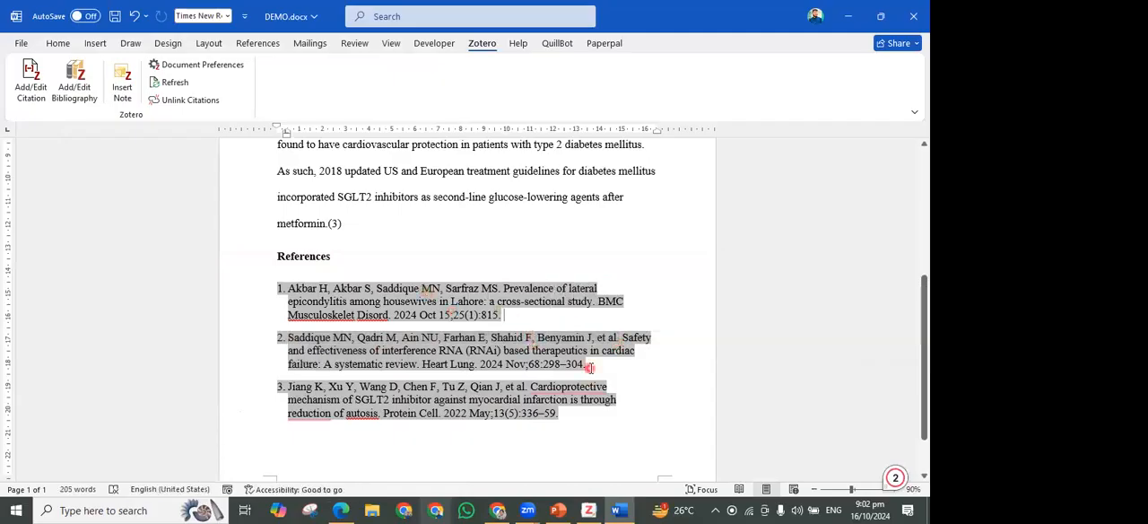
scroll(341, 264, "up", 1)
left_click(335, 267)
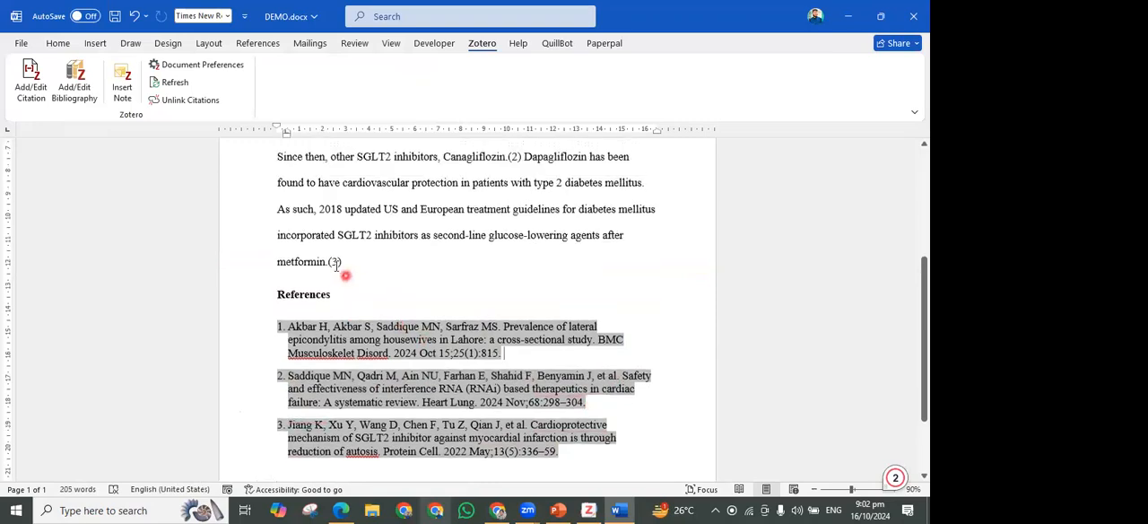
left_click(349, 267)
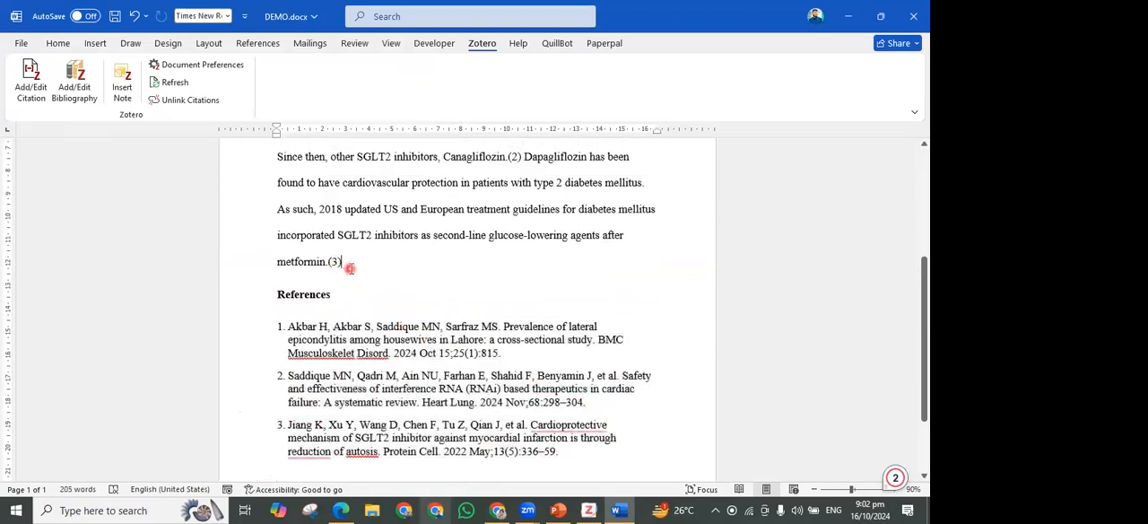
key("Up")
key("Up")
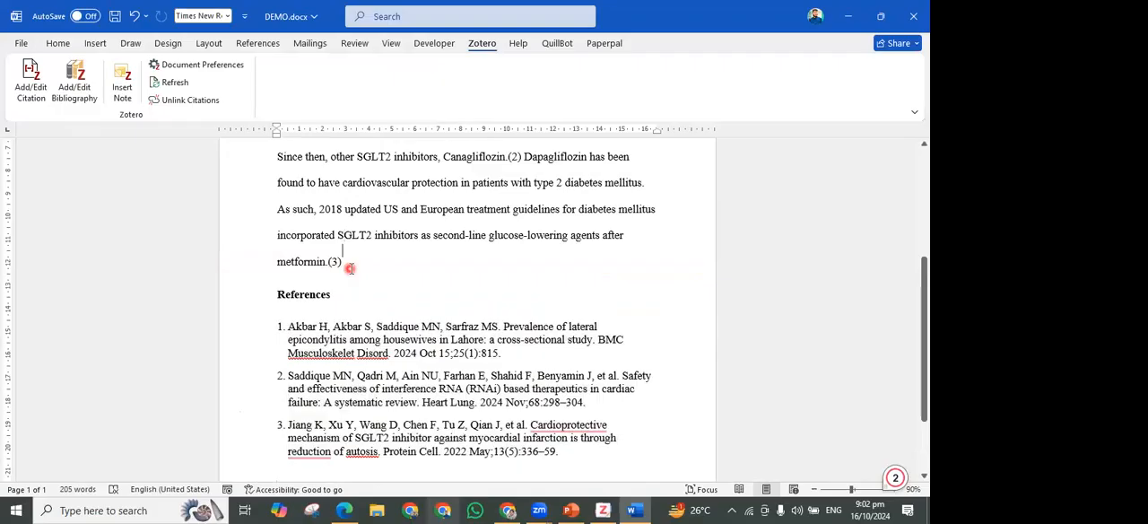
Set the document's Zotero citation style to American Psychological Association (APA) 7th edition
left_click(176, 67)
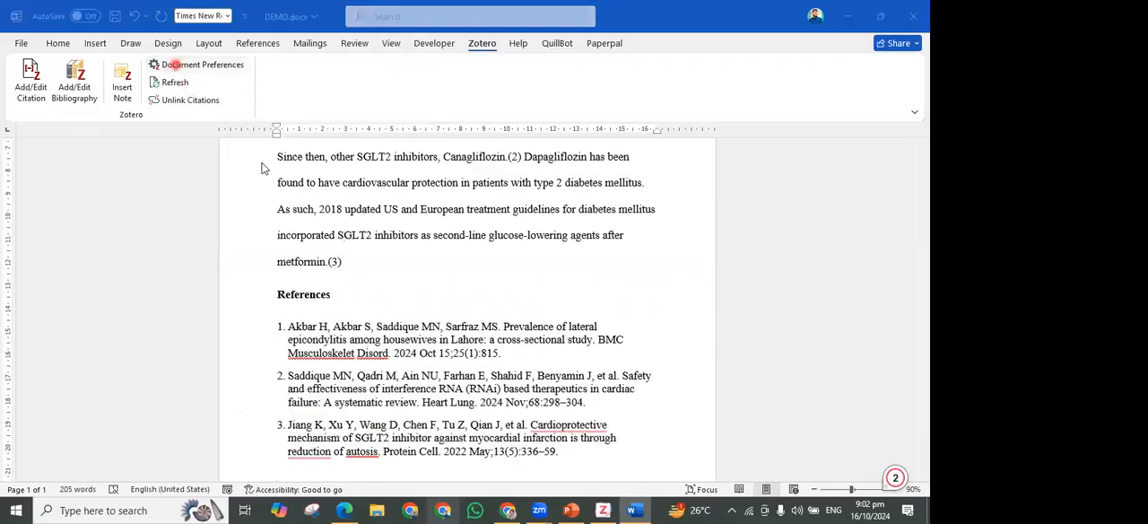
left_click(176, 152)
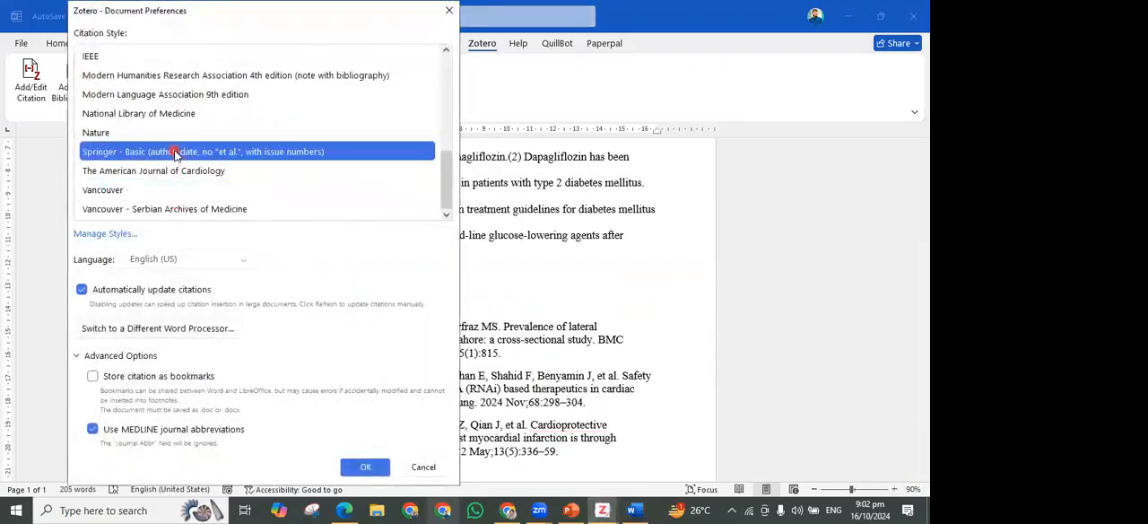
left_click(137, 152)
scroll(137, 151, "up", 10)
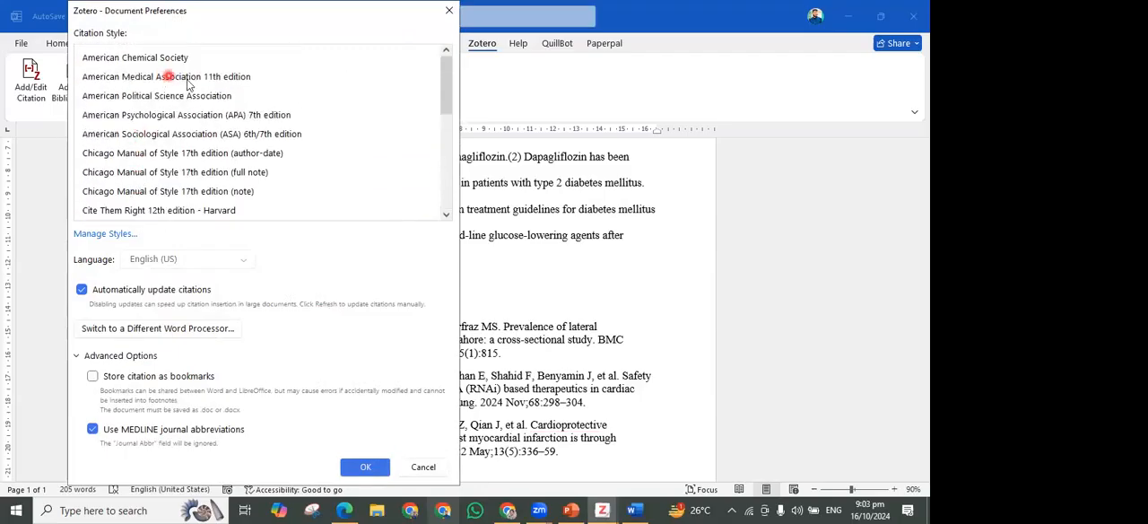
left_click(195, 95)
left_click(229, 116)
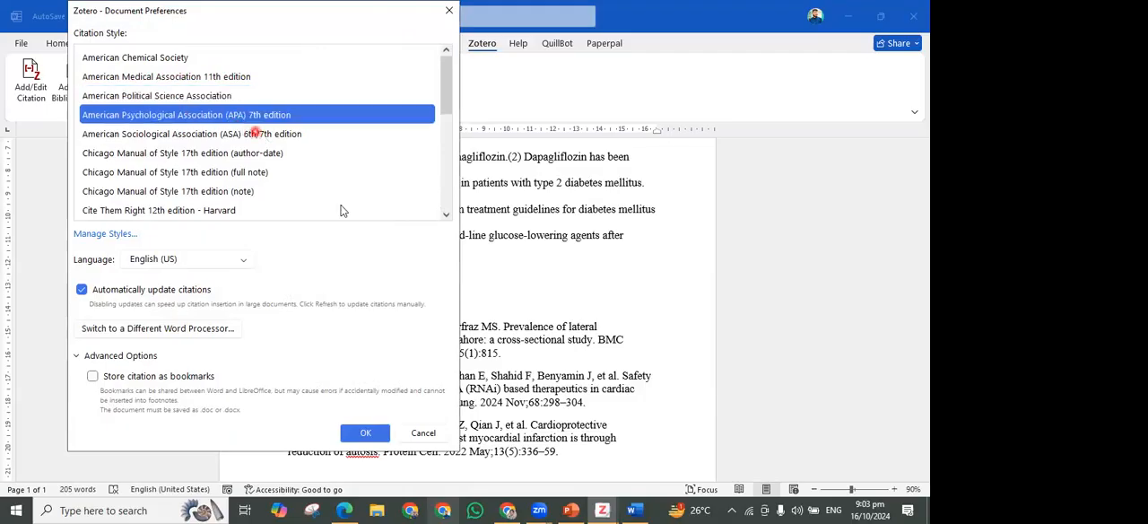
left_click(365, 432)
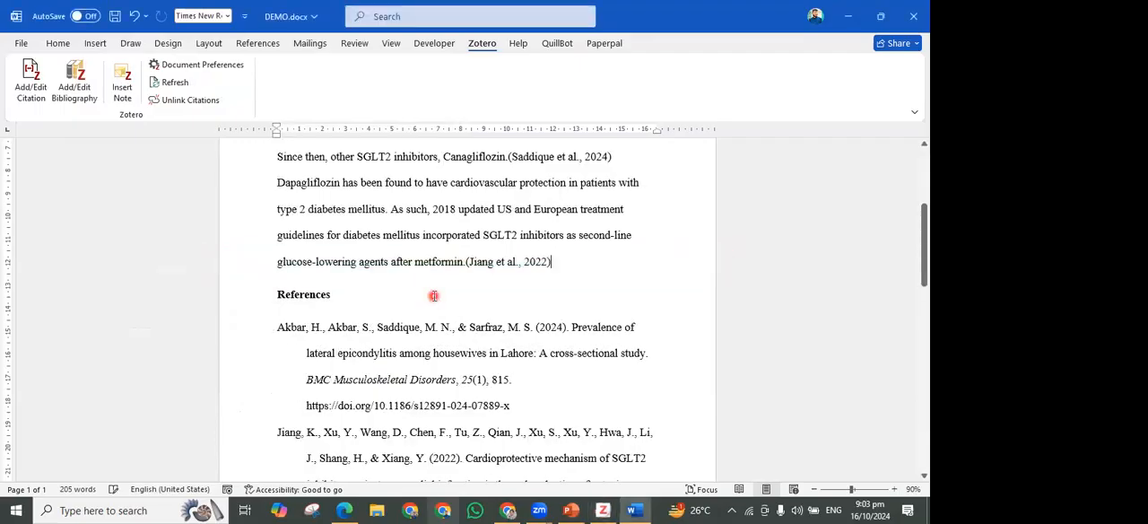
Review the APA formatting of the in-text citations and of all entries in the reference list
scroll(433, 289, "up", 3)
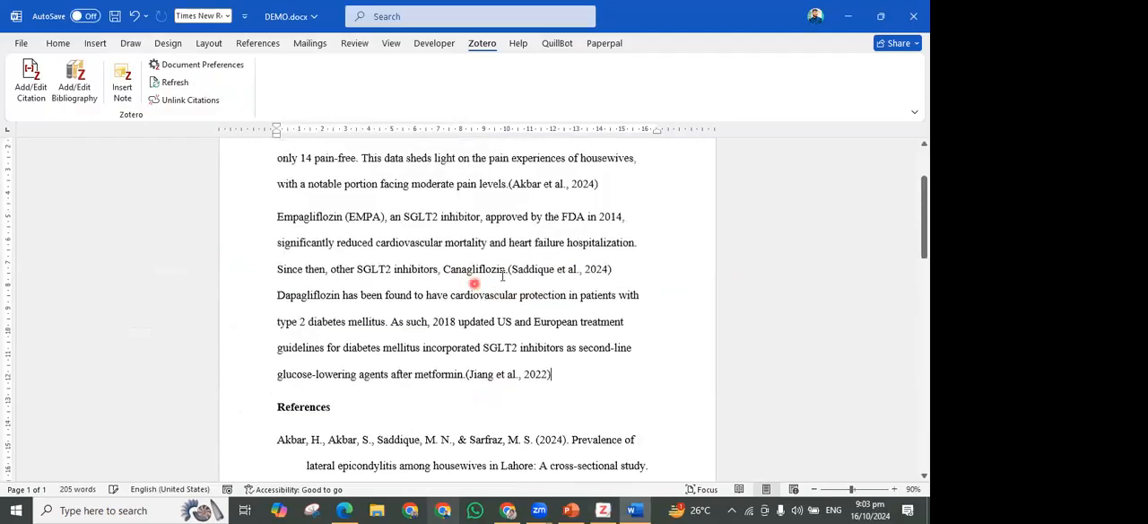
scroll(502, 269, "down", 4)
scroll(504, 275, "down", 2)
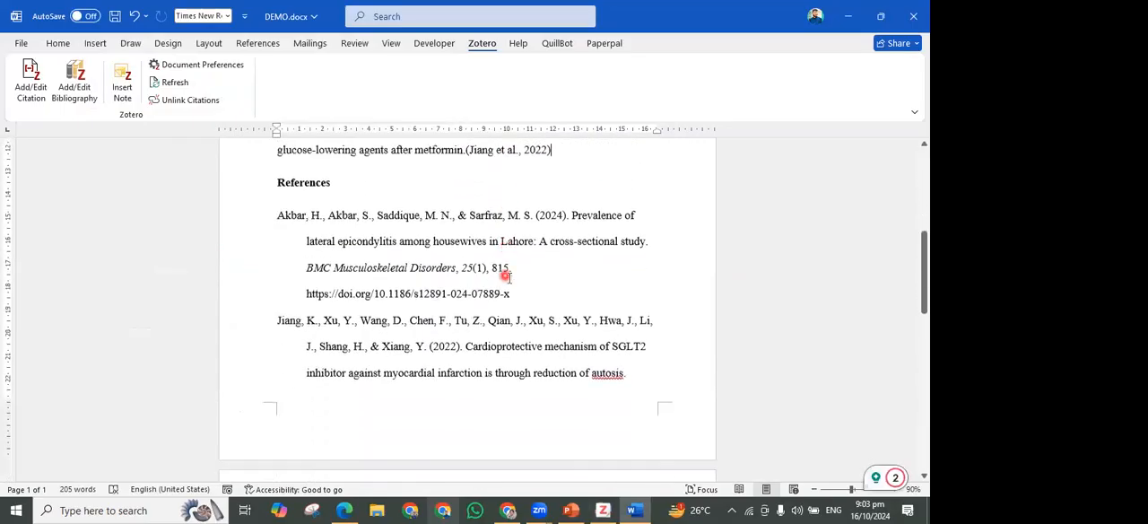
mouse_move(306, 242)
left_mouse_down()
mouse_move(513, 294)
mouse_move(371, 243)
left_mouse_up()
left_click_drag(303, 323, 443, 336)
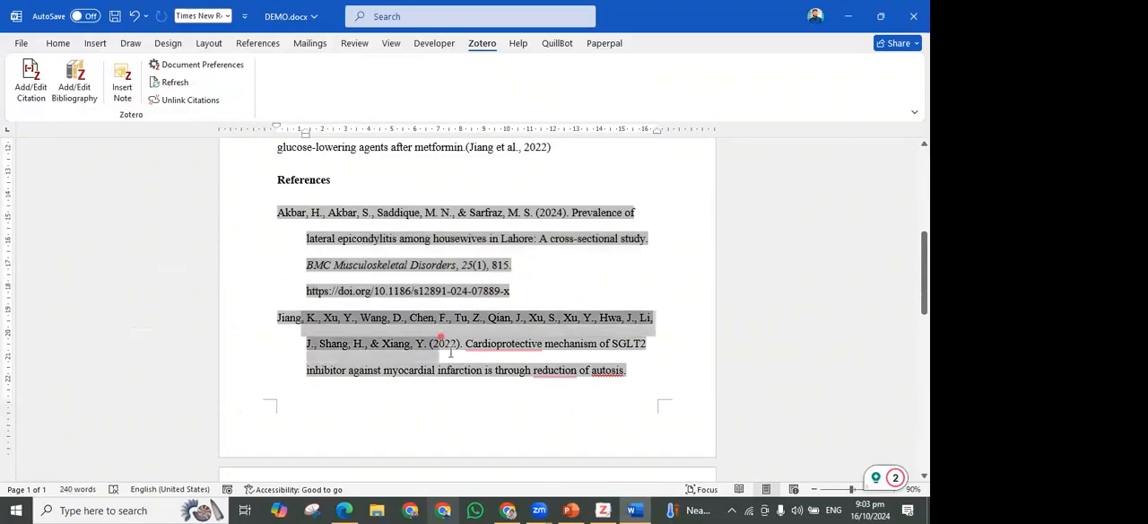
left_click(565, 373)
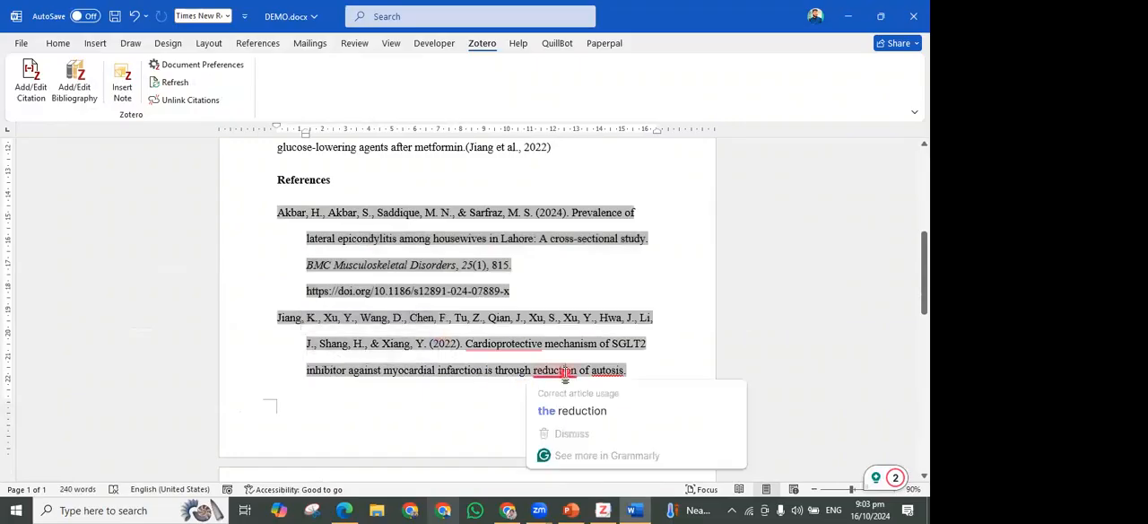
scroll(565, 373, "down", 5)
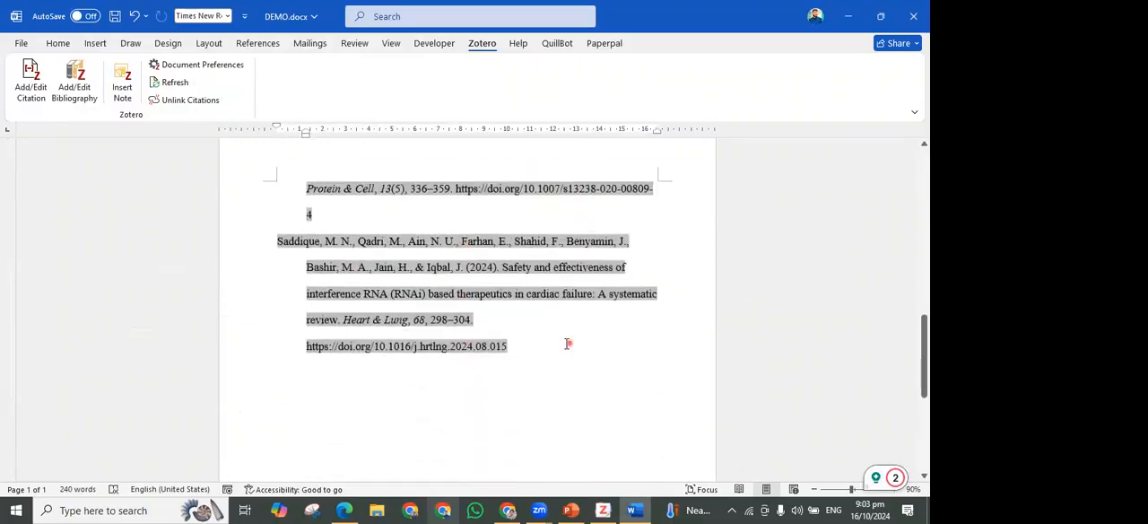
Refresh the Zotero citations and bibliography in the document
scroll(385, 379, "up", 3)
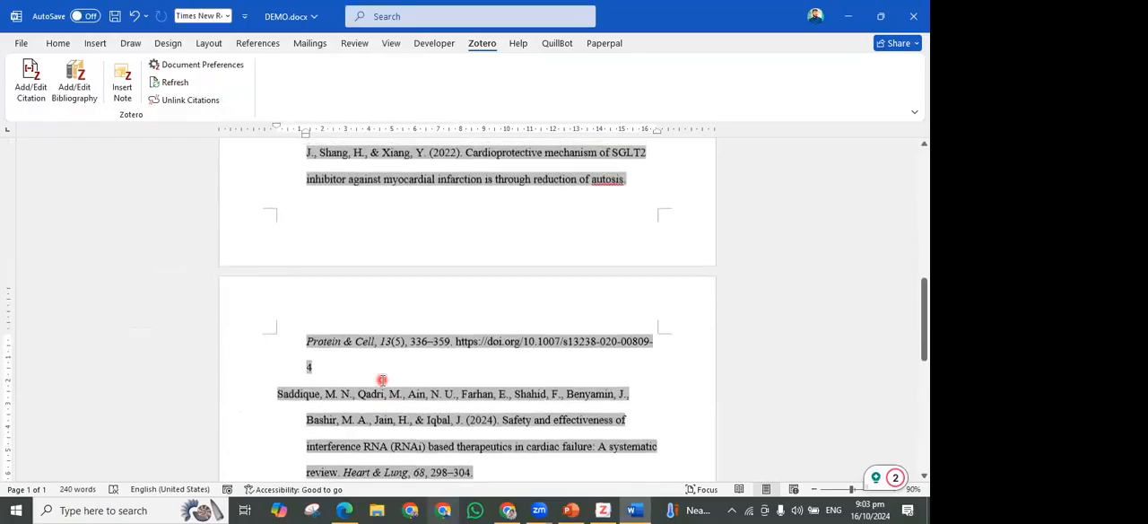
scroll(382, 380, "up", 10)
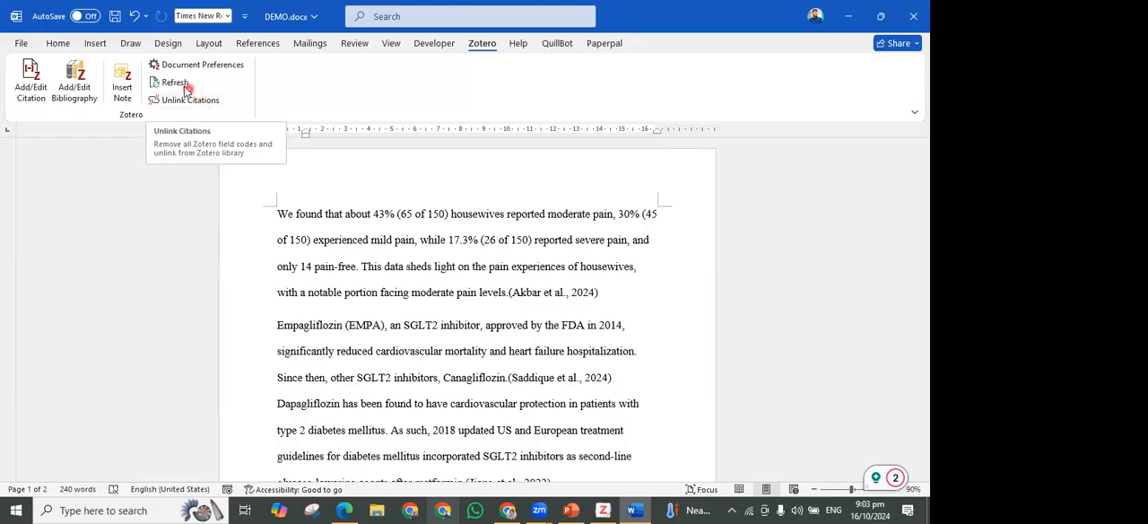
left_click(176, 82)
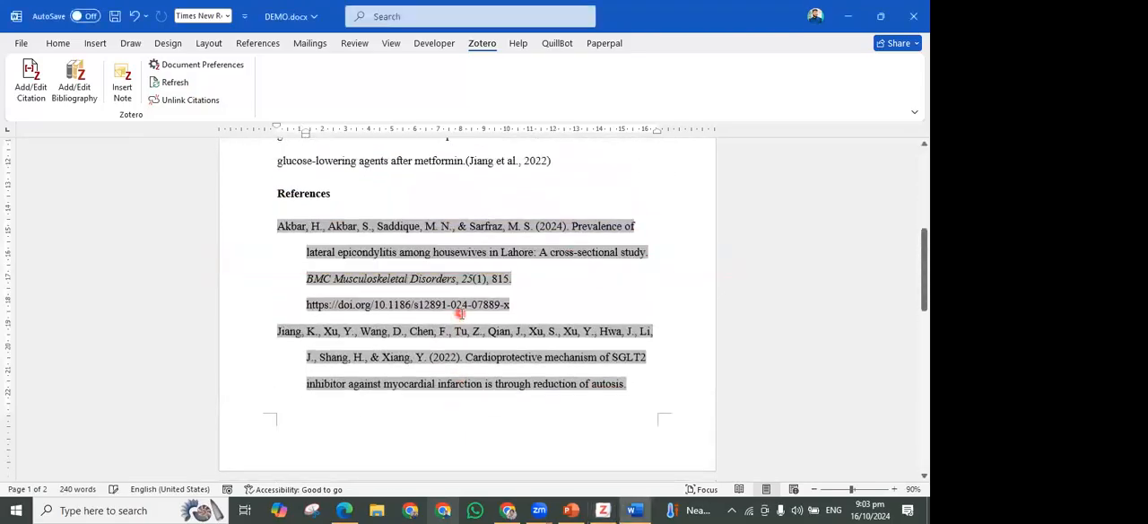
Refresh the citations once more and highlight the Dapagliflozin passage leading up to the last in-text citation
scroll(461, 313, "down", 6)
scroll(460, 313, "up", 8)
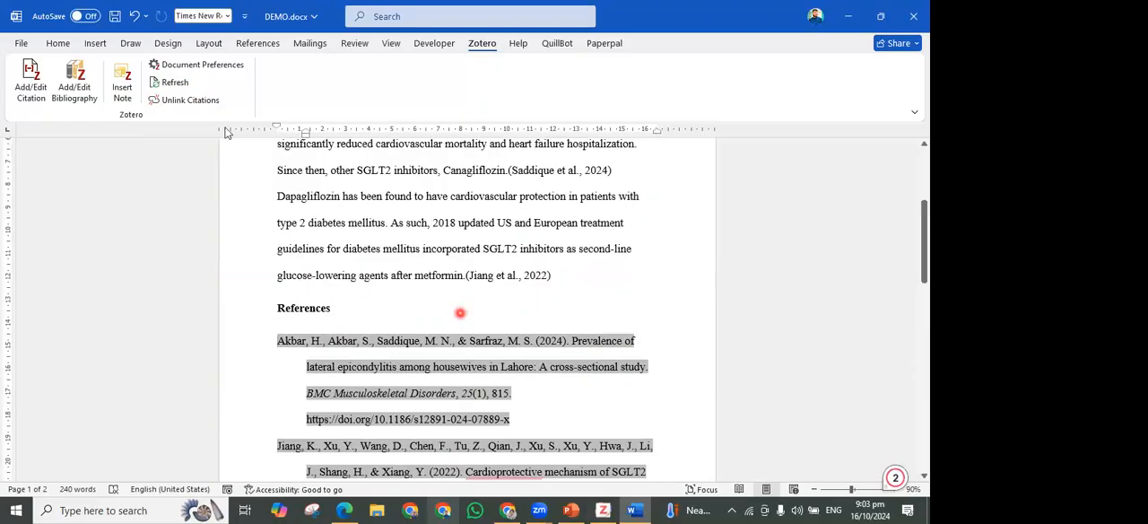
left_click(173, 83)
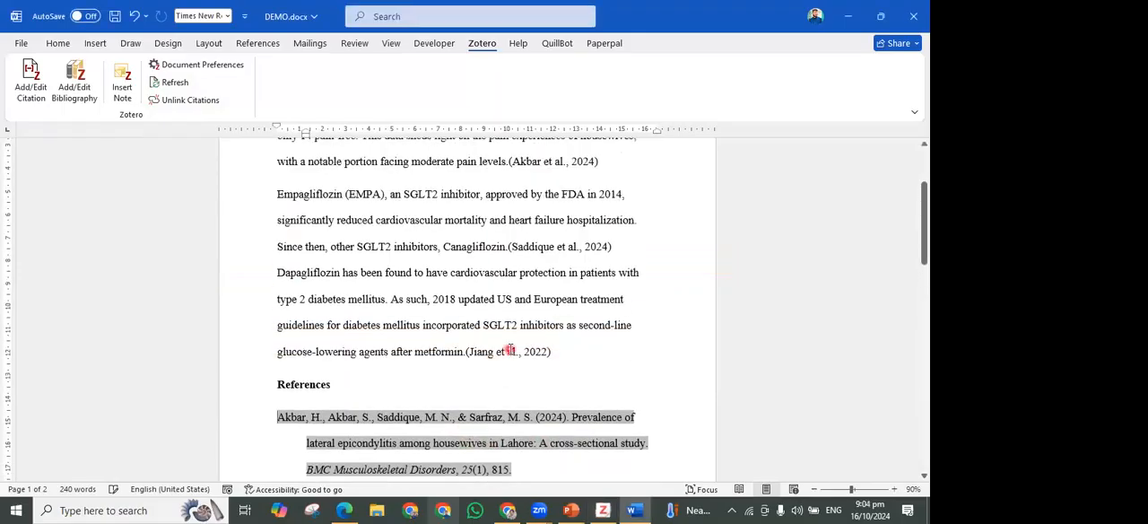
left_click(565, 378)
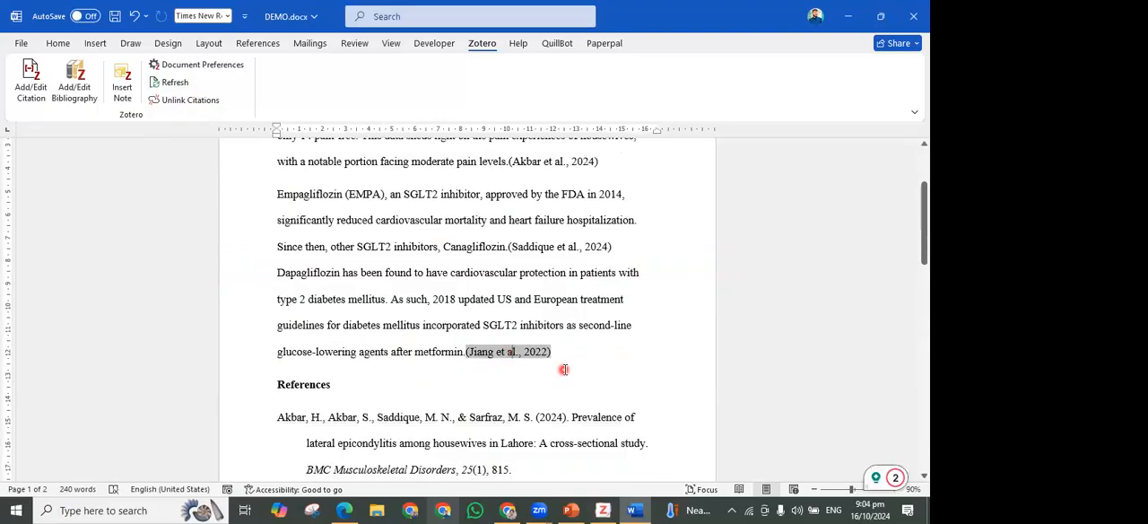
left_click_drag(266, 274, 461, 345)
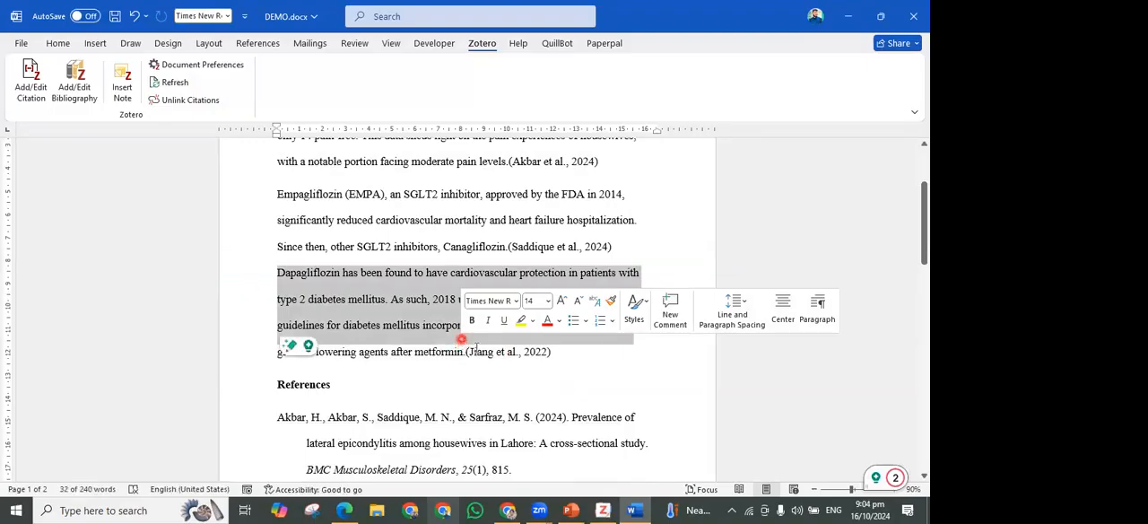
Replace the source cited after "metformin." with the "Dupilumab in Adults and Adolescents" article from the esophagitis collection, using Classic View
left_click(479, 350)
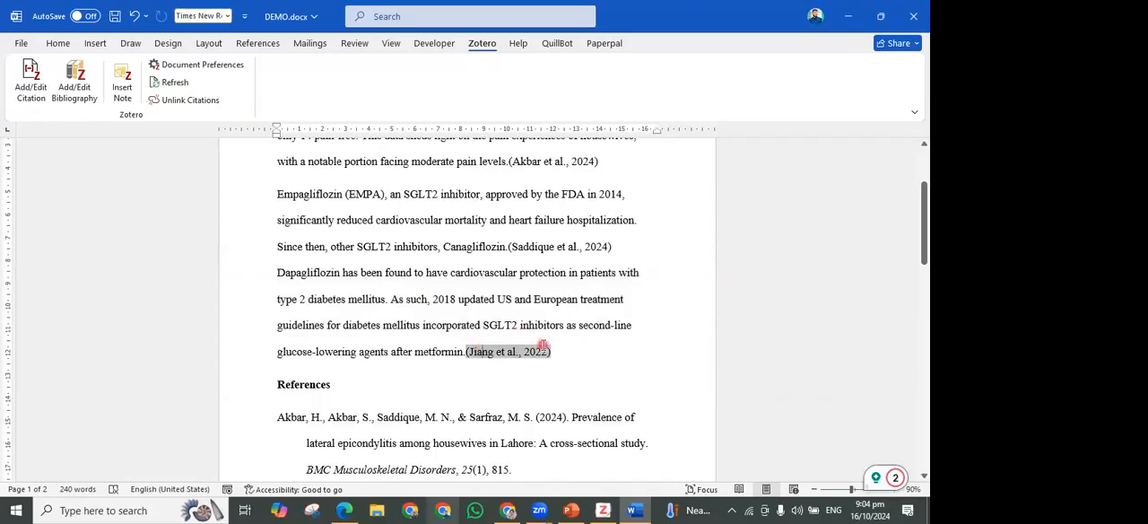
left_click(31, 81)
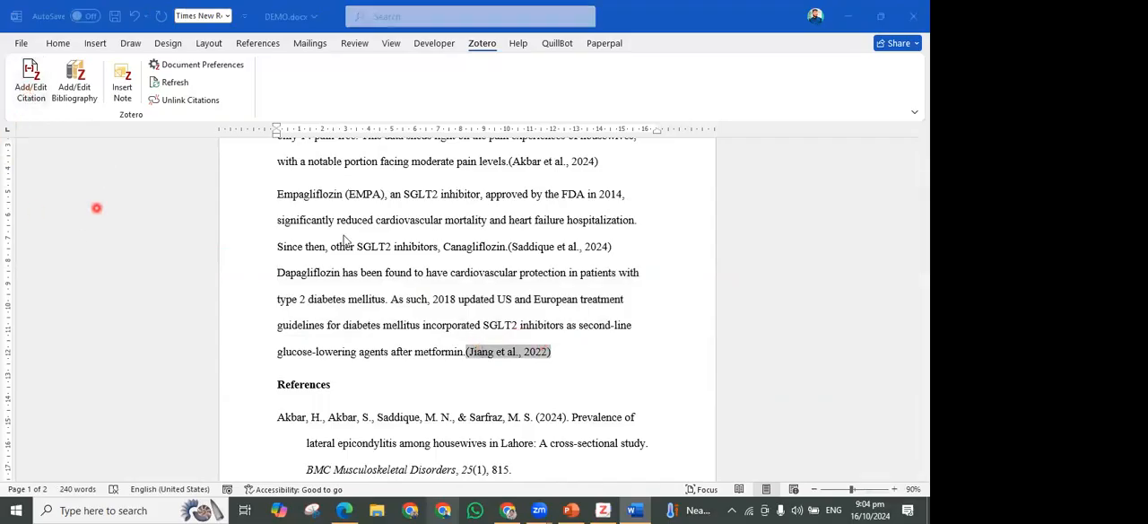
key("BackSpace")
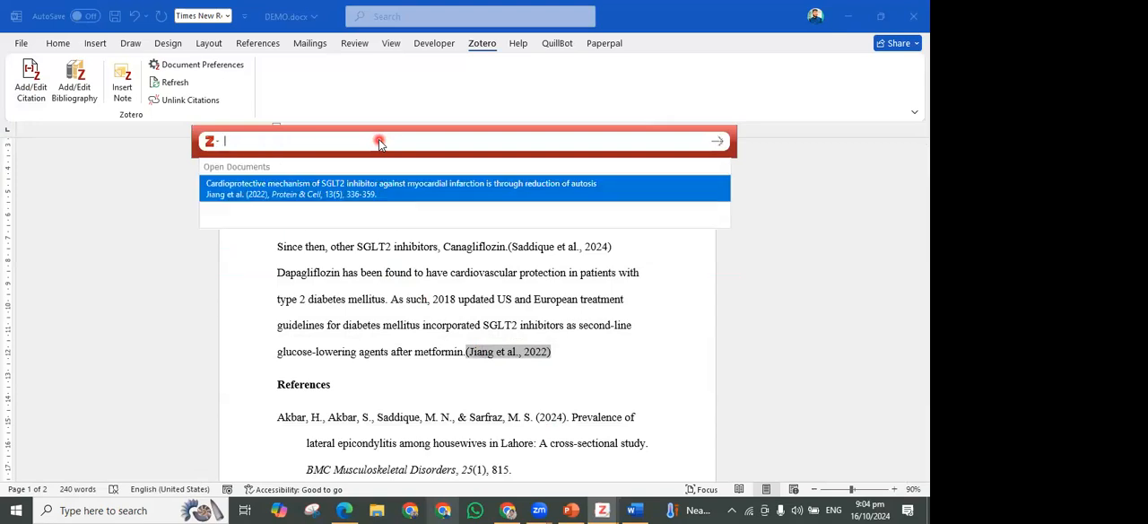
left_click(211, 141)
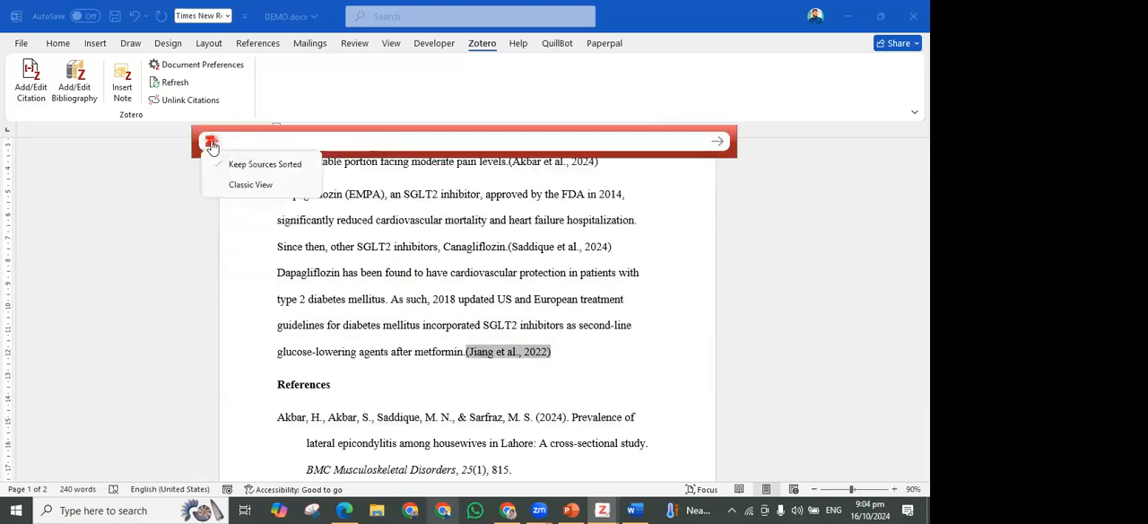
left_click(249, 184)
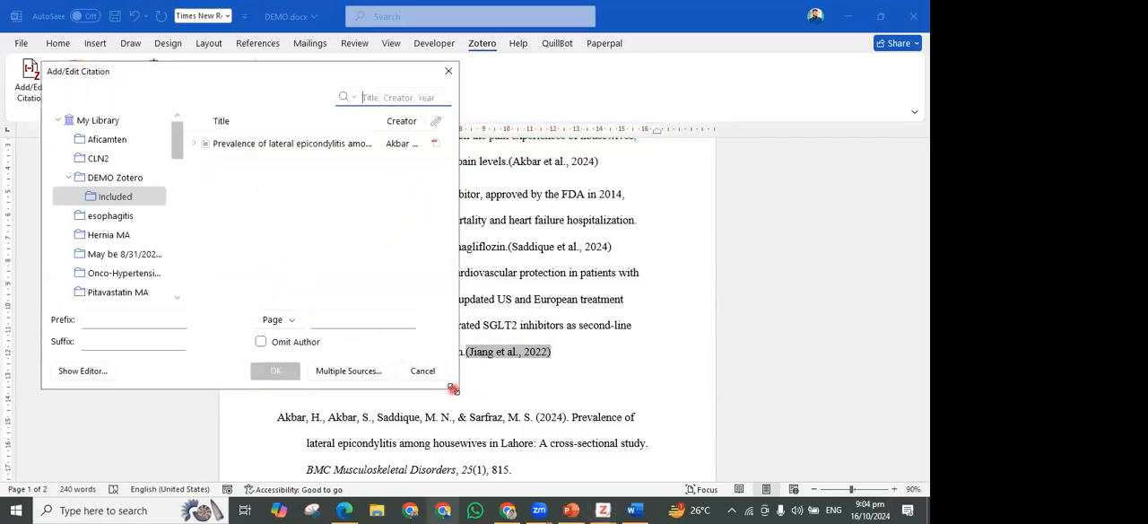
left_click_drag(453, 389, 495, 410)
left_click(121, 216)
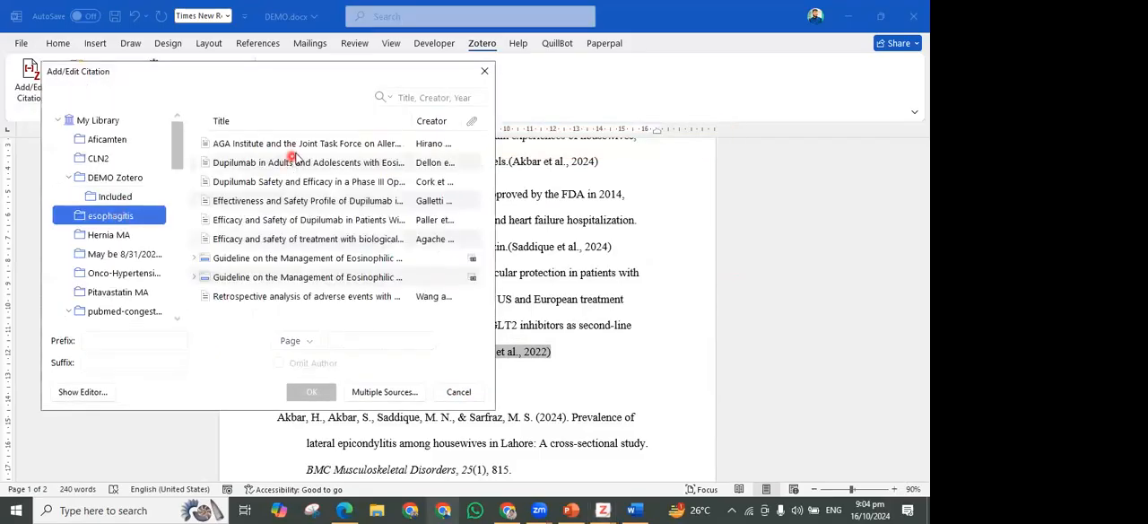
left_click(296, 159)
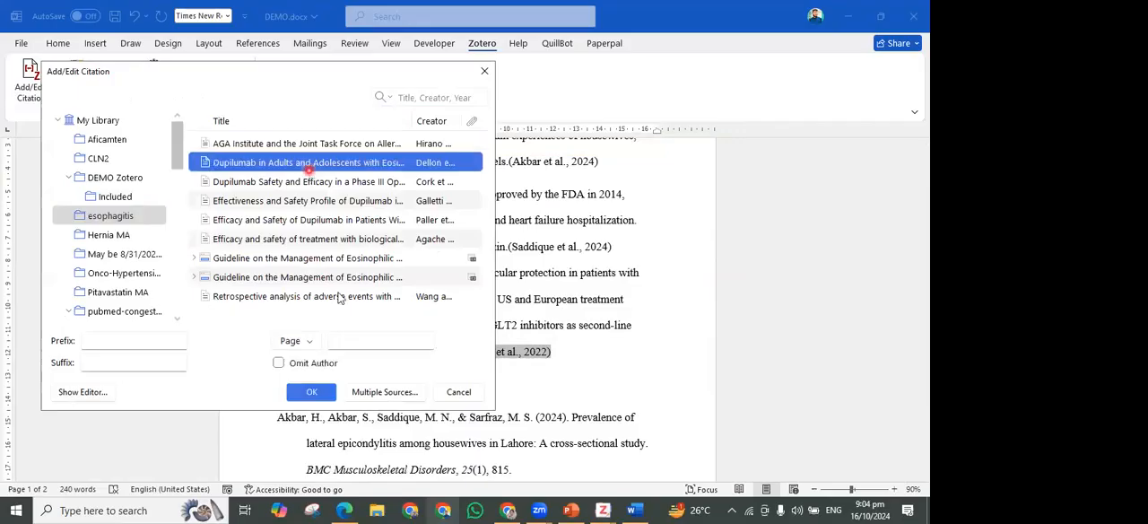
left_click(314, 392)
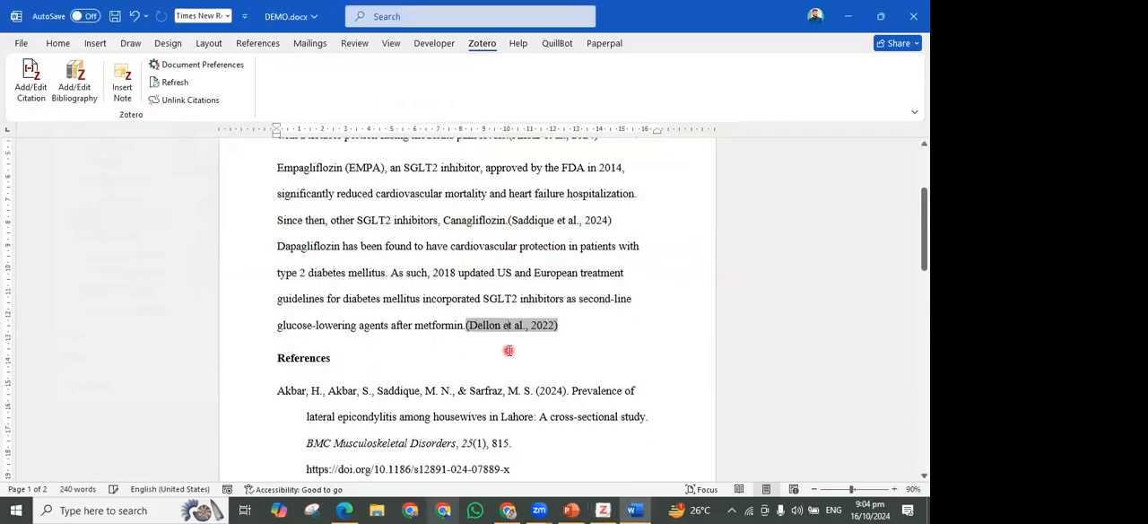
Examine the entry for the dupilumab article in the reference list
scroll(507, 350, "down", 3)
left_click(614, 271)
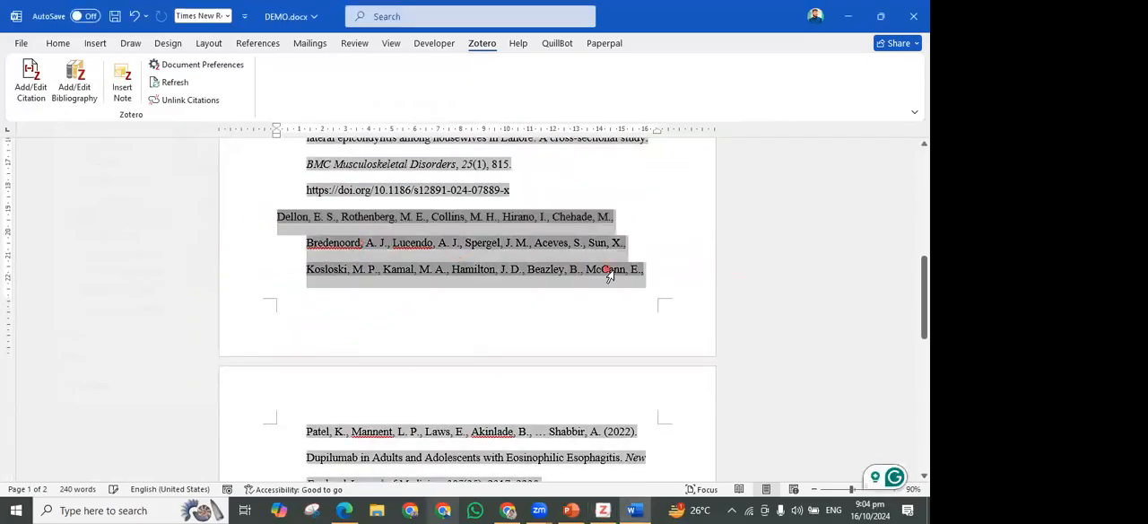
scroll(454, 299, "down", 3)
scroll(440, 313, "down", 1)
scroll(440, 313, "up", 5)
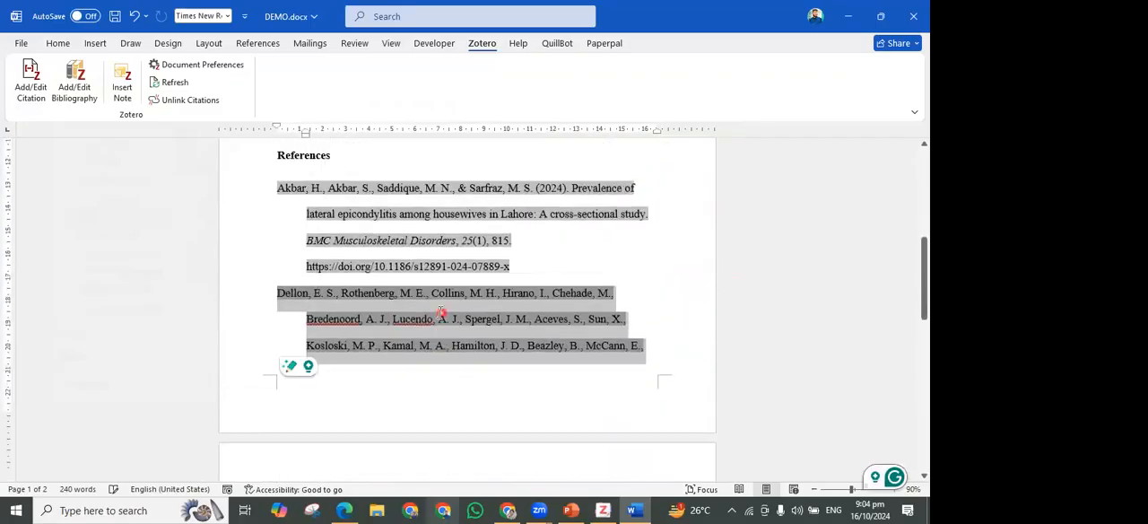
scroll(440, 313, "up", 3)
Add the SGLT2 inhibitor cardioprotective mechanism and lateral epicondylitis articles to the citation after "metformin."
left_click(514, 313)
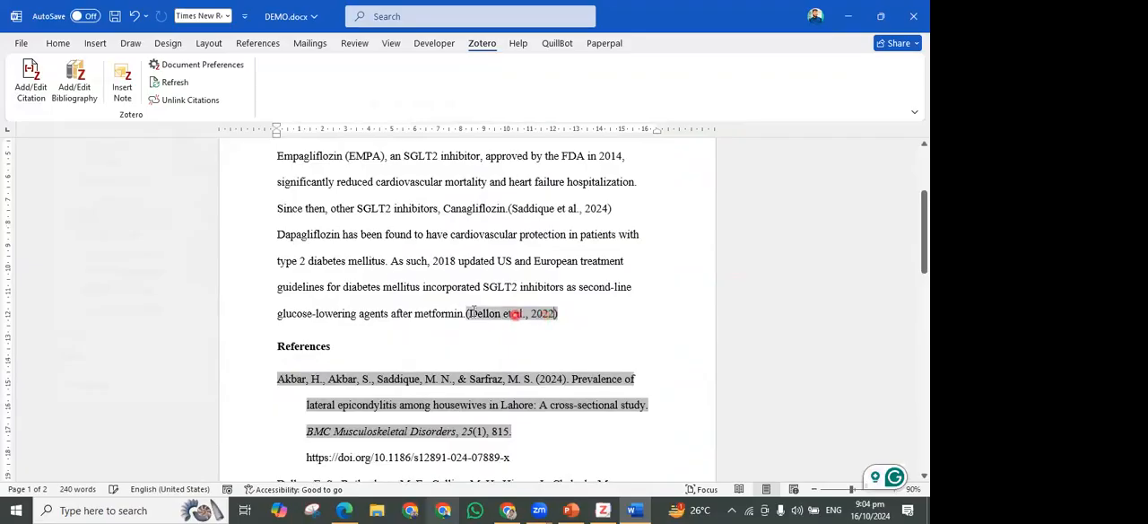
left_click(29, 96)
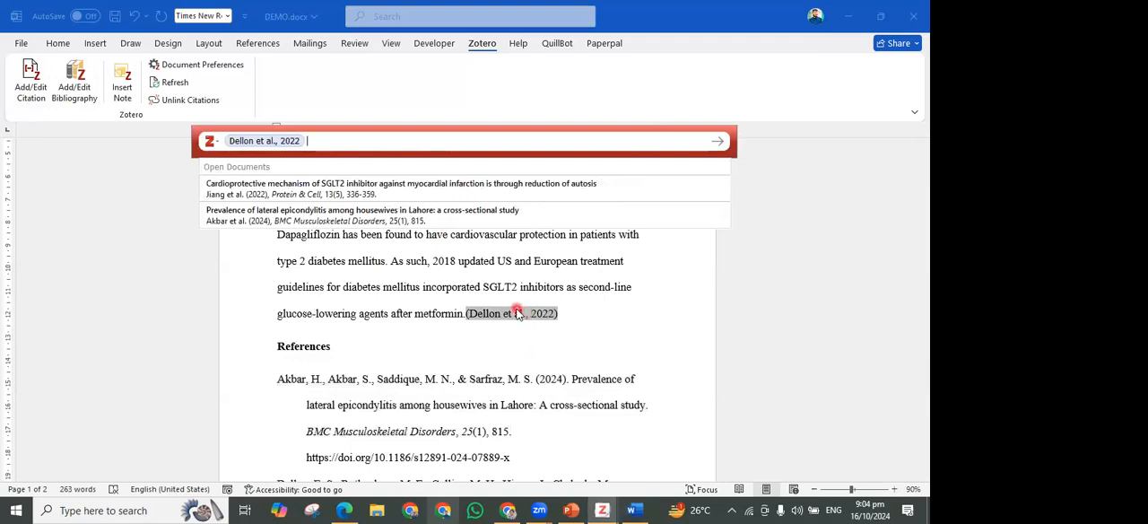
left_click(341, 189)
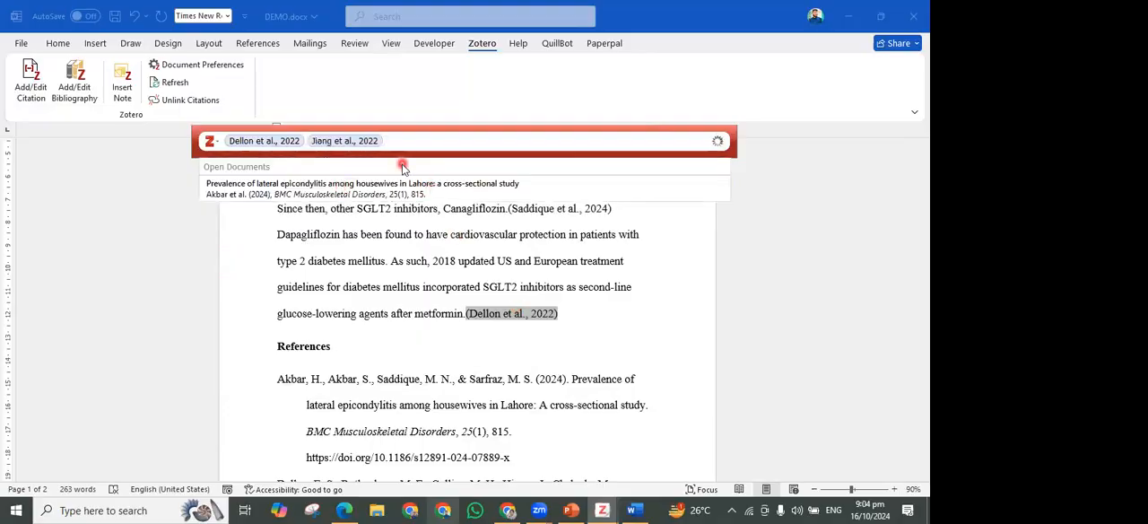
left_click(380, 195)
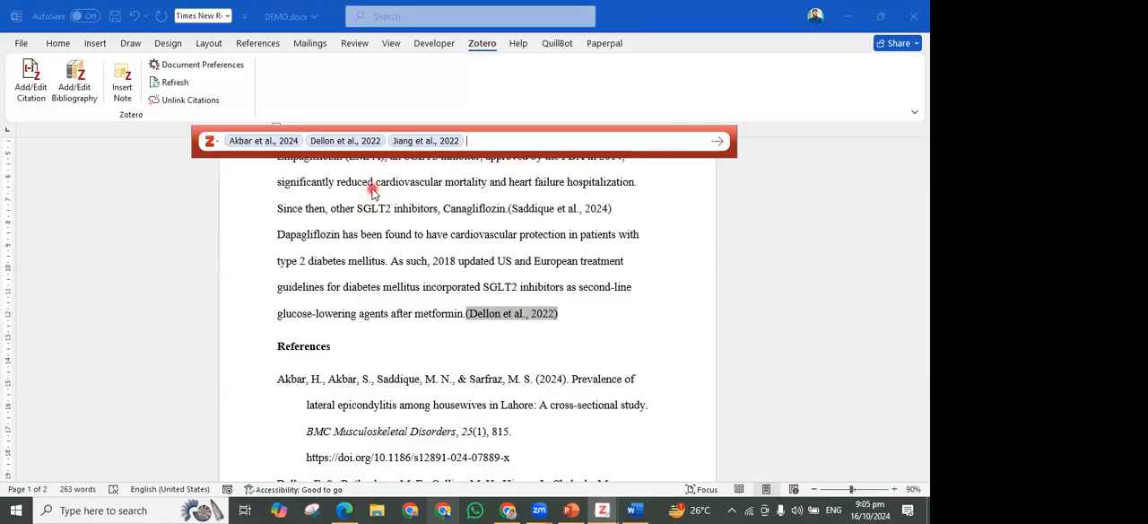
key("Return")
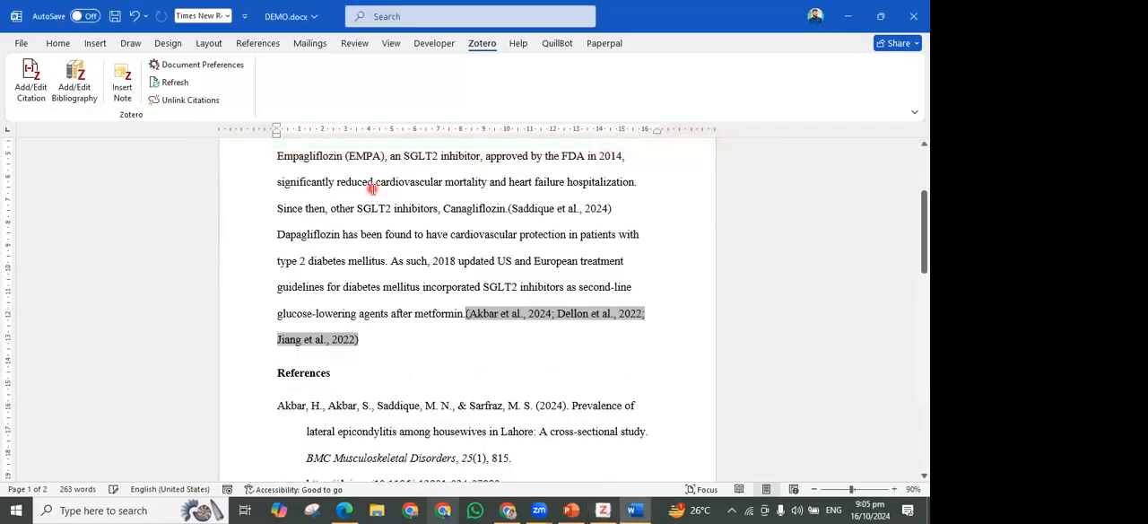
Set the document's Zotero citation style to Elsevier - Vancouver
left_click(228, 64)
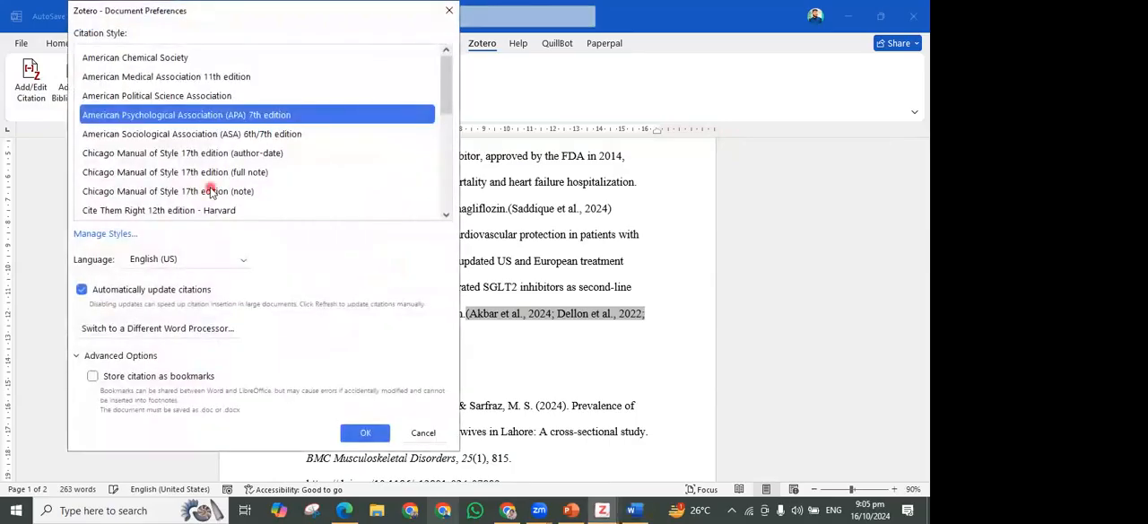
scroll(171, 135, "down", 5)
scroll(125, 125, "up", 3)
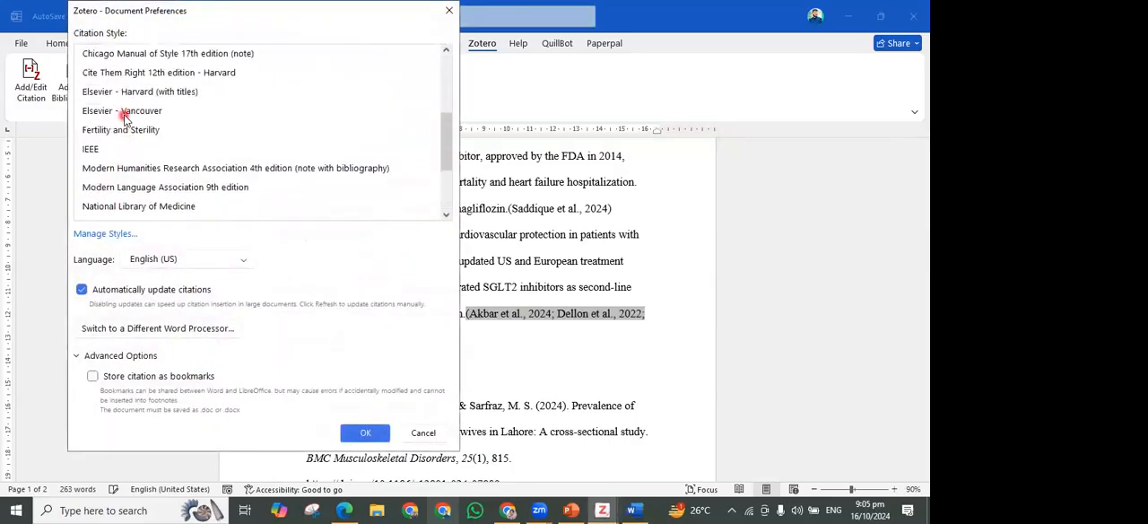
left_click(125, 110)
left_click(365, 467)
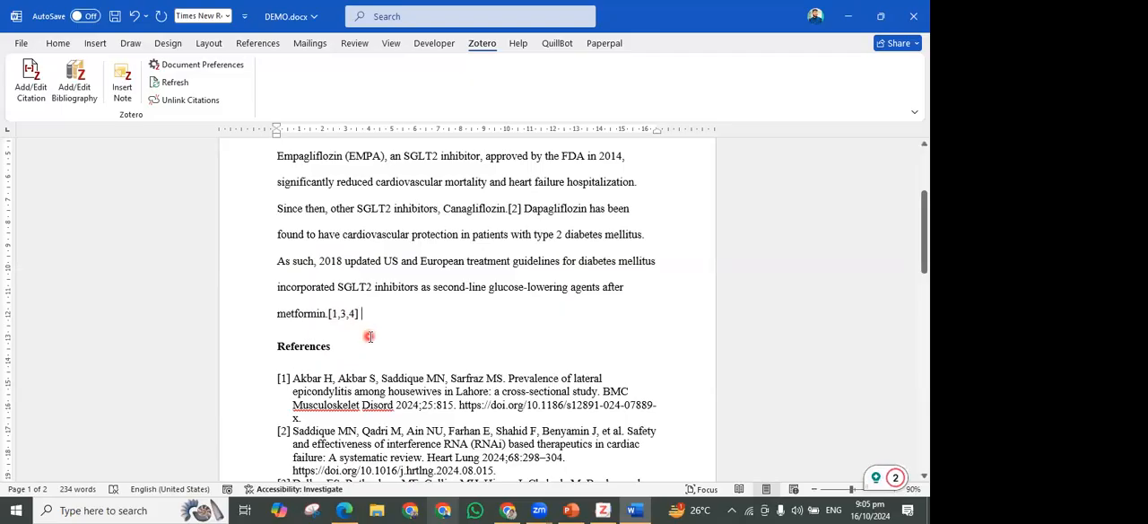
left_click(524, 210)
left_click(30, 81)
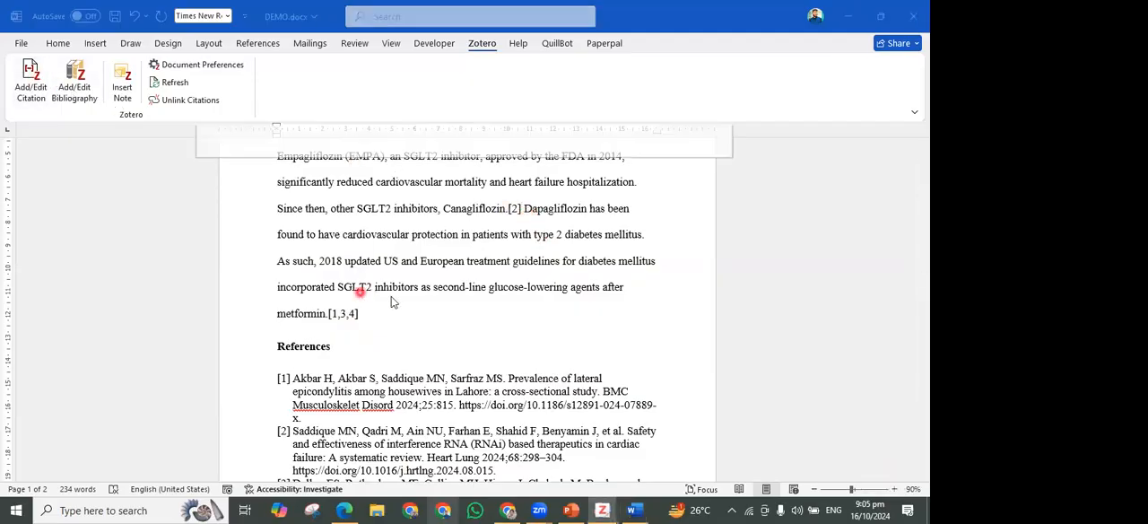
left_click(308, 215)
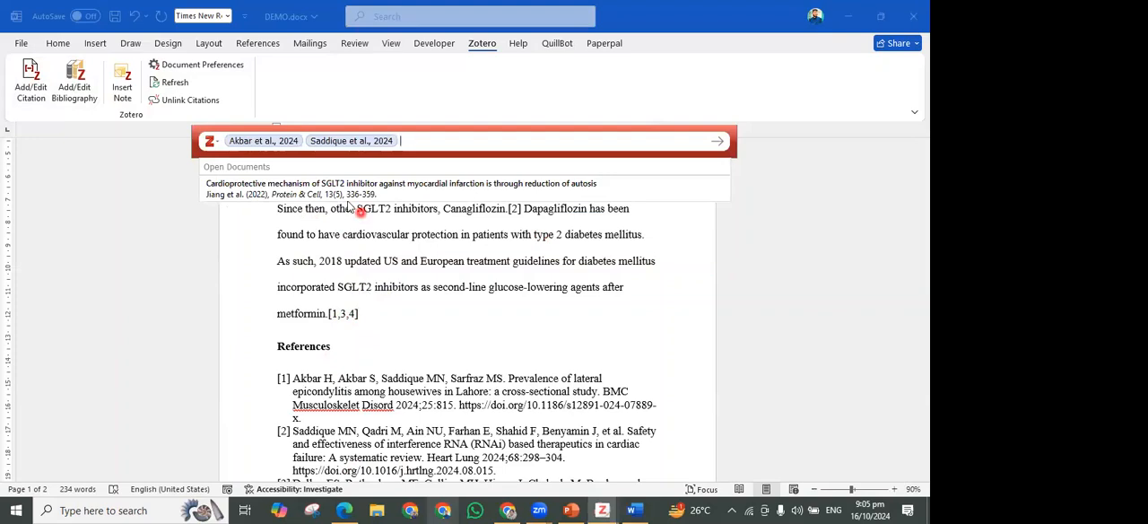
key("BackSpace")
key("BackSpace")
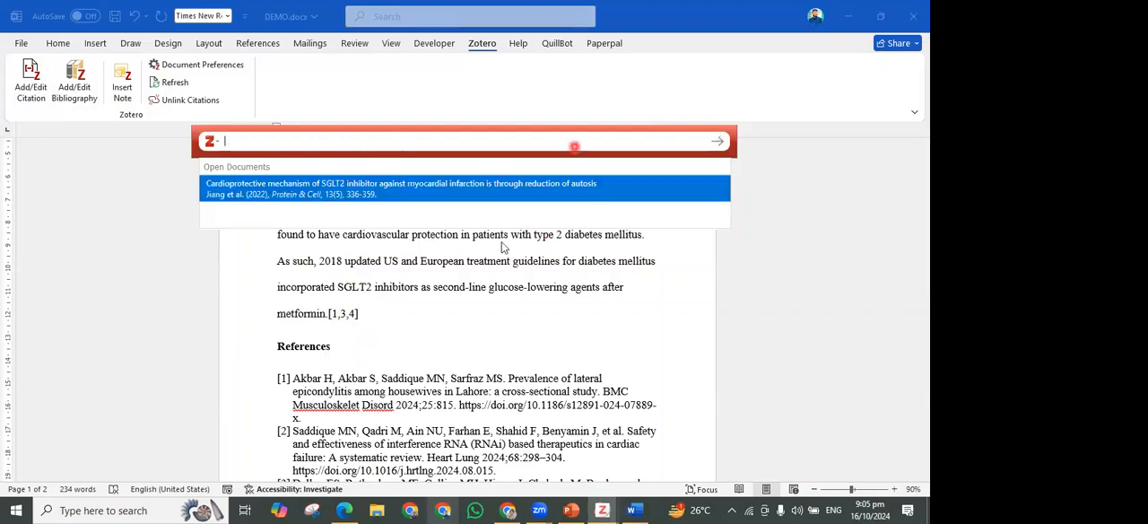
key("Escape")
Make the citation after "Canagliflozin." refer to the SGLT2 inhibitor cardioprotective mechanism and lateral epicondylitis articles
left_click(531, 217)
left_click(30, 82)
left_click(222, 190)
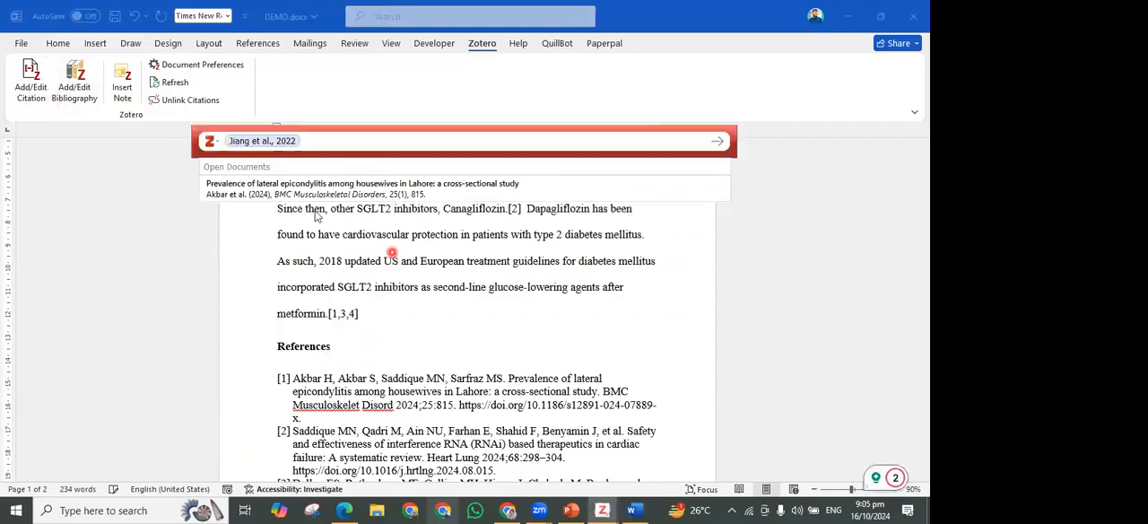
left_click(296, 192)
key("Return")
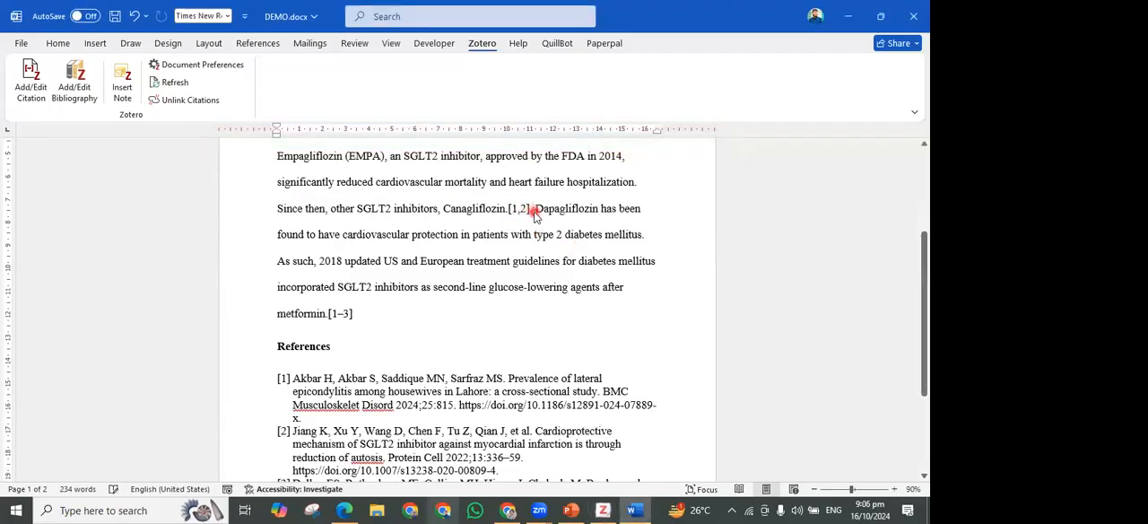
Insert a separate citation before "Dapagliflozin" for the esophagitis collection's "Efficacy and safety of treatment with biological" article, using Classic View
left_click(39, 89)
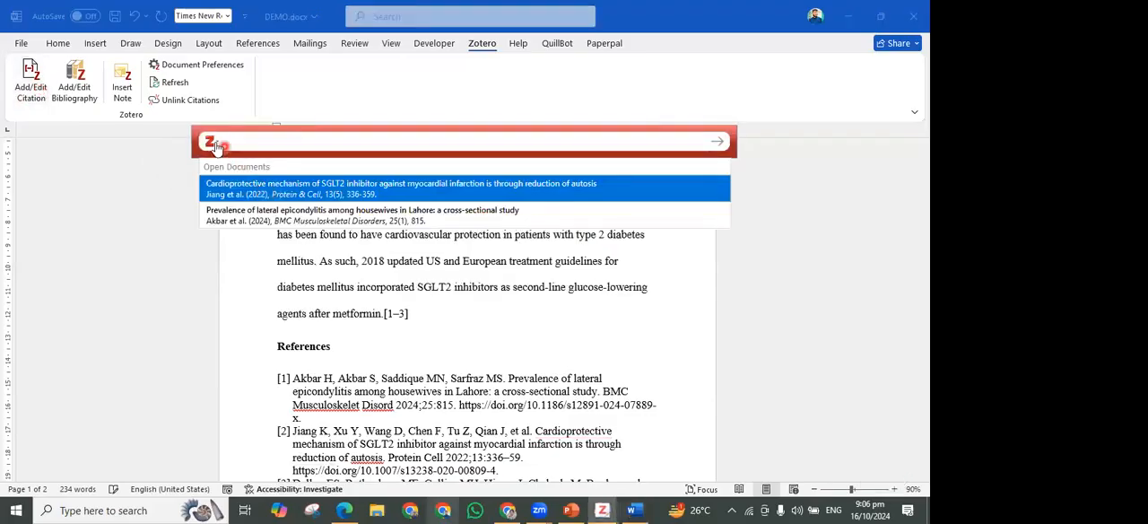
left_click(213, 144)
left_click(246, 182)
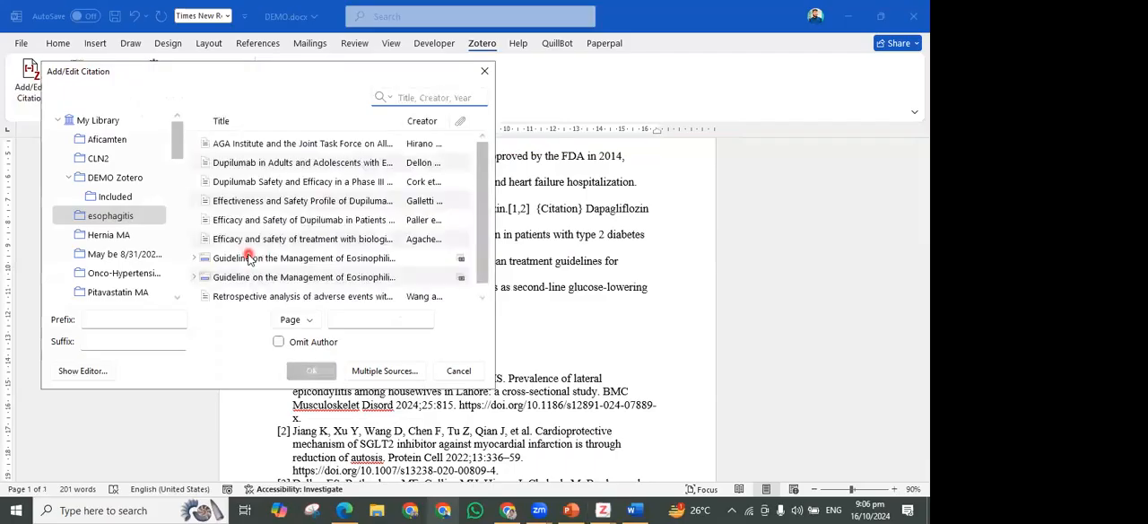
left_click(270, 238)
left_click(311, 371)
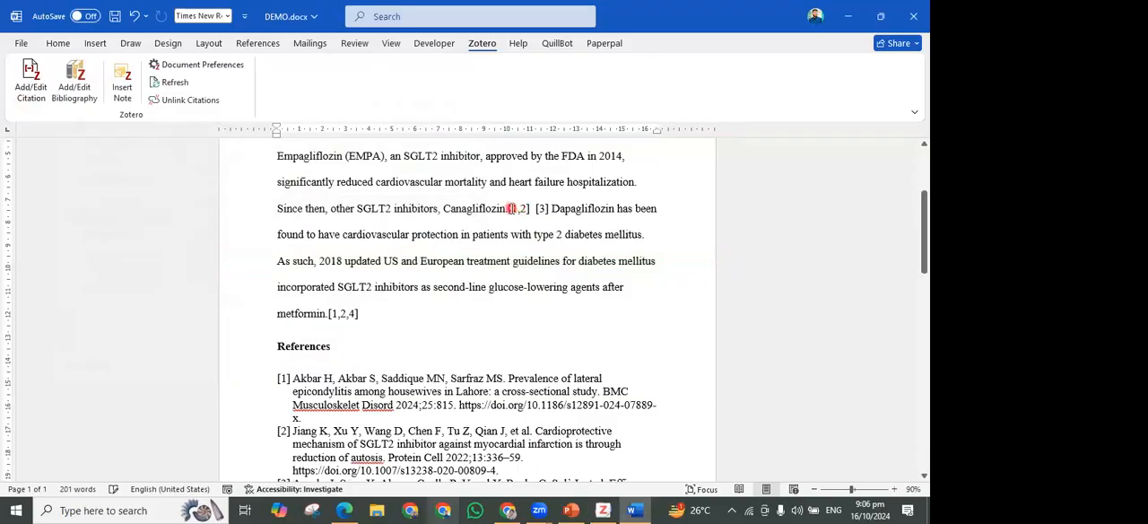
Delete the separate citation [3] and the extra space before "Dapagliflozin"
left_click(515, 209)
double_click(542, 209)
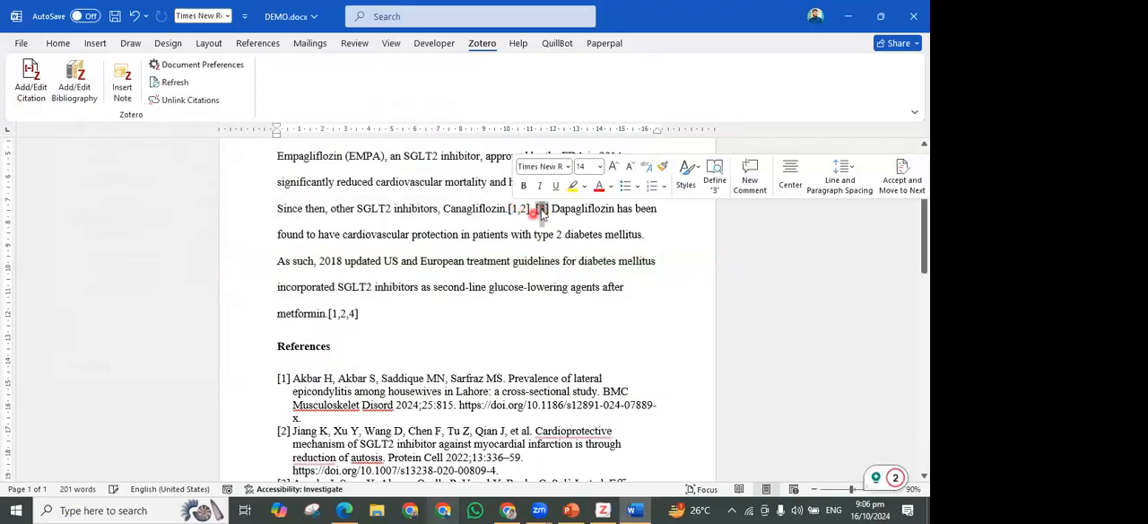
left_click(540, 211)
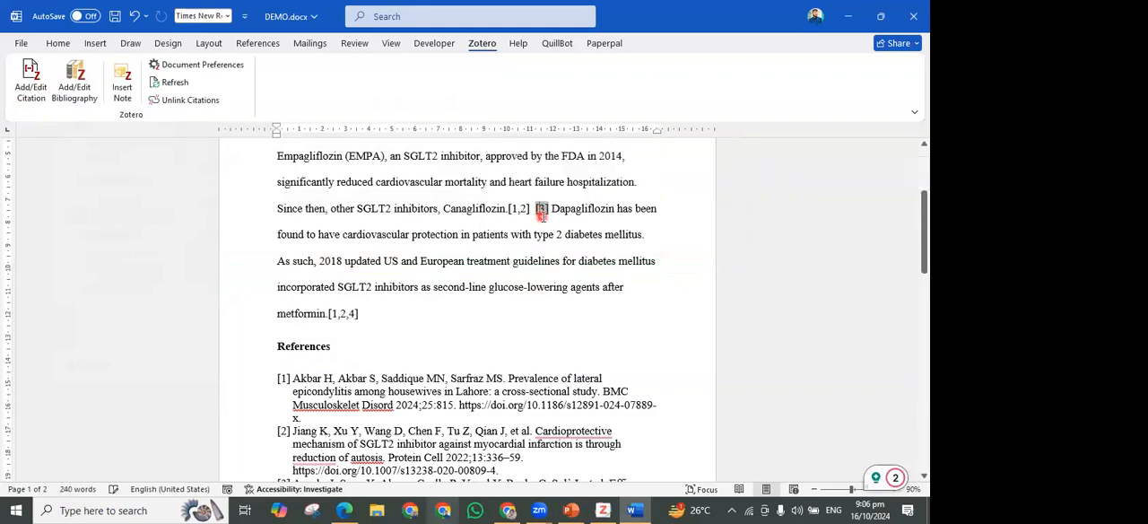
key("BackSpace")
key("BackSpace")
key("BackSpace")
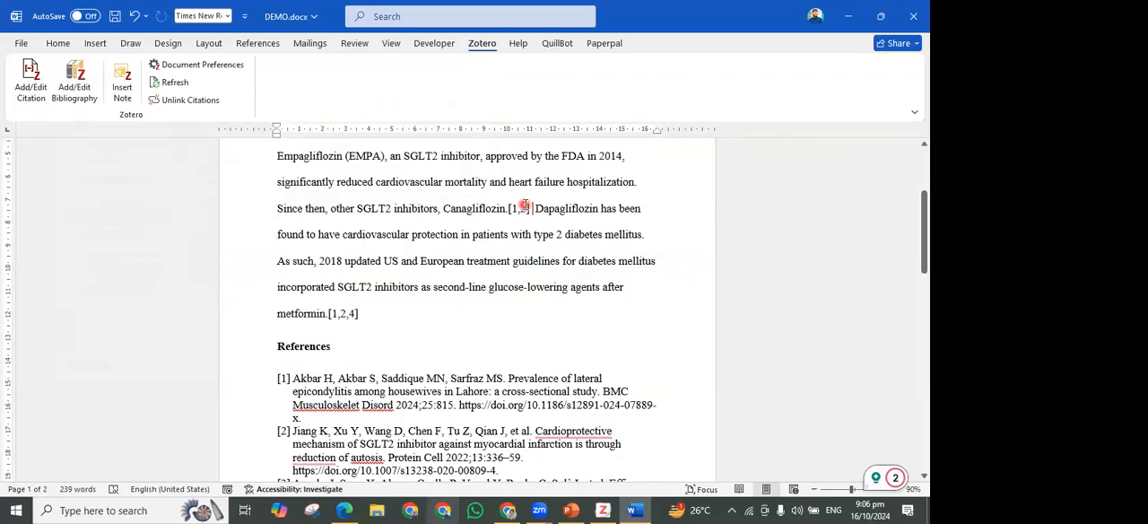
Try to add the esophagitis collection's "Efficacy and Safety of" article to the citation after "Canagliflozin." using Classic View
left_click(512, 204)
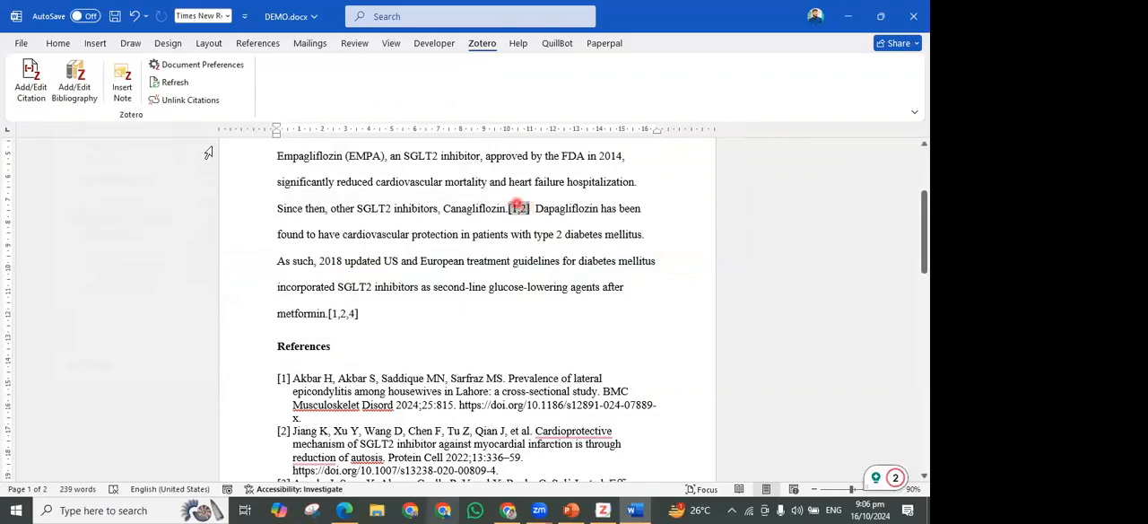
left_click(47, 92)
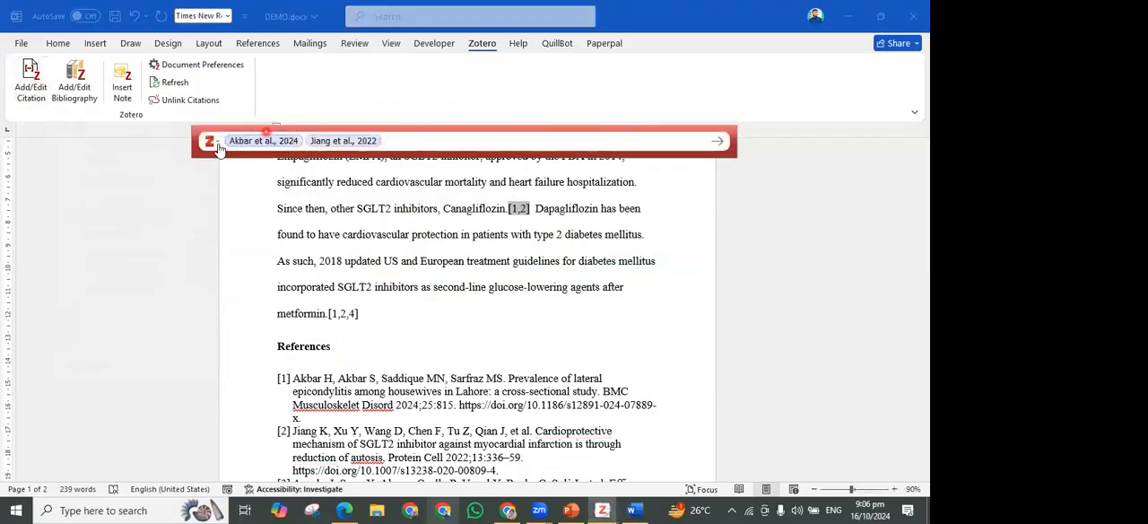
left_click(214, 144)
left_click(270, 211)
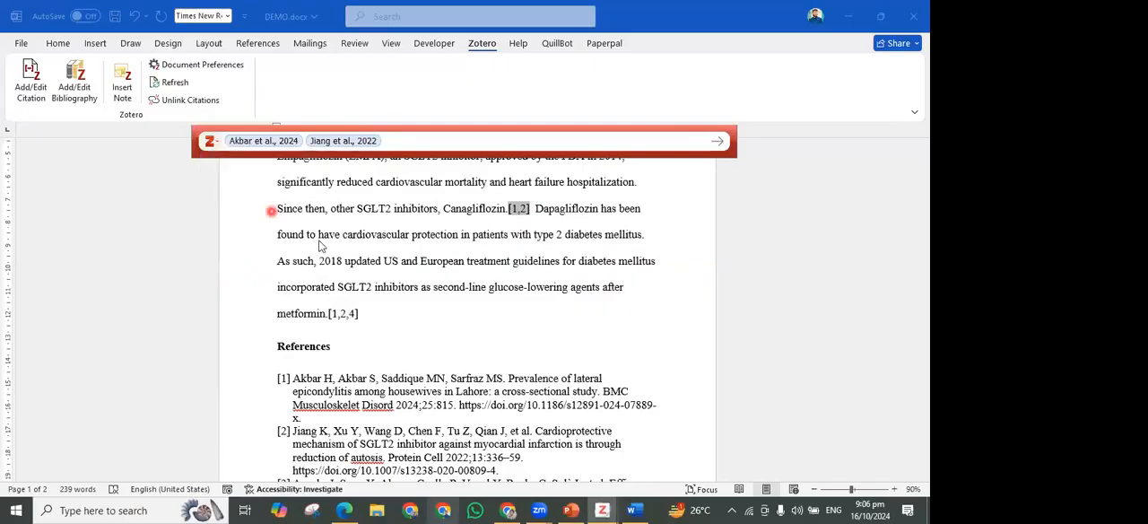
left_click(253, 219)
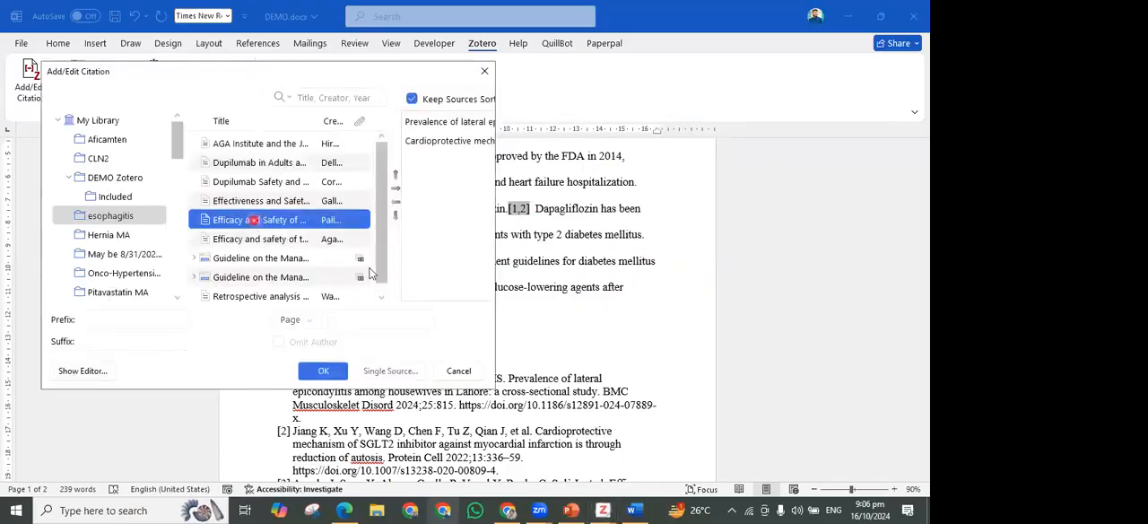
left_click(323, 373)
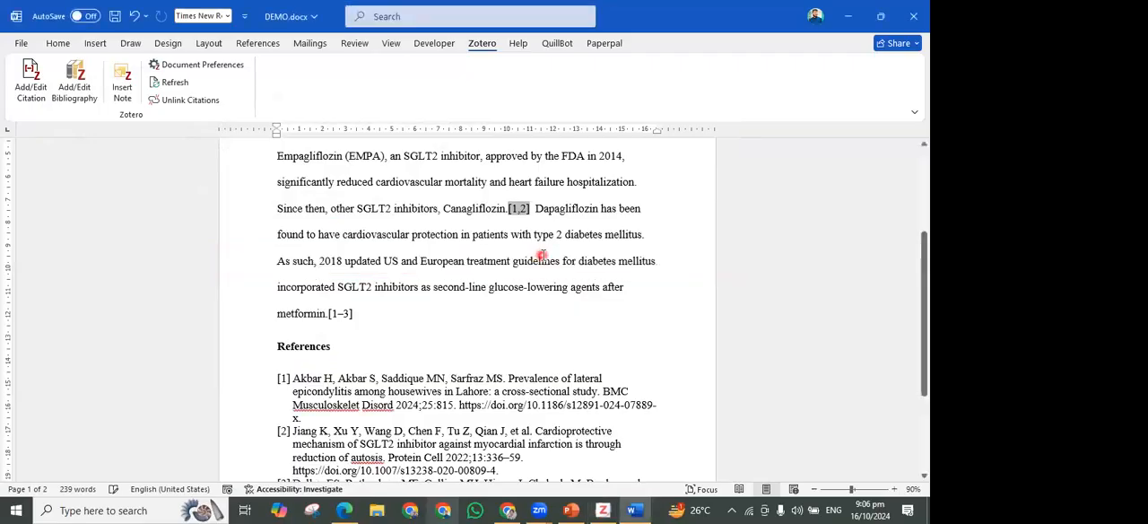
left_click(16, 96)
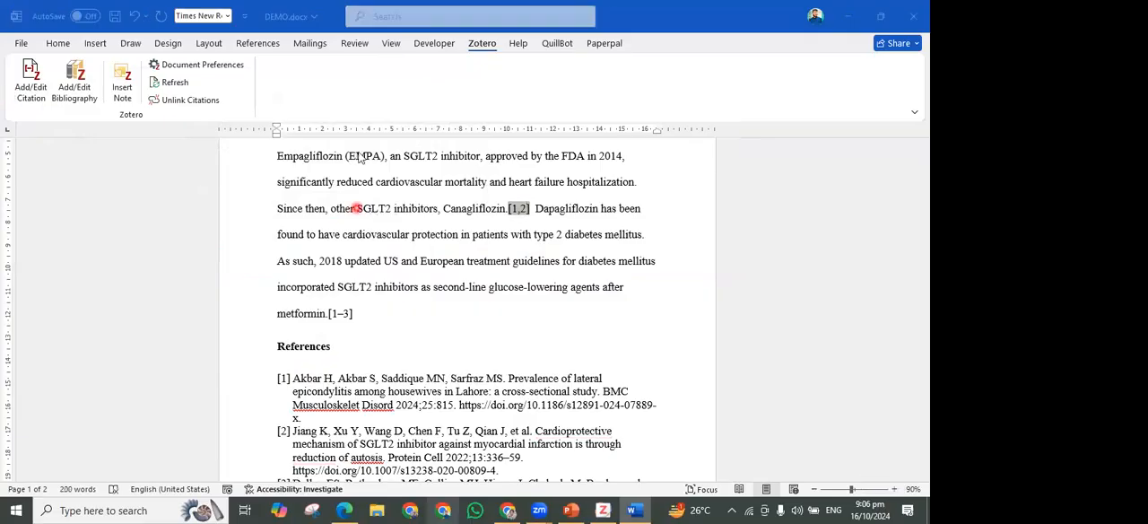
left_click(260, 184)
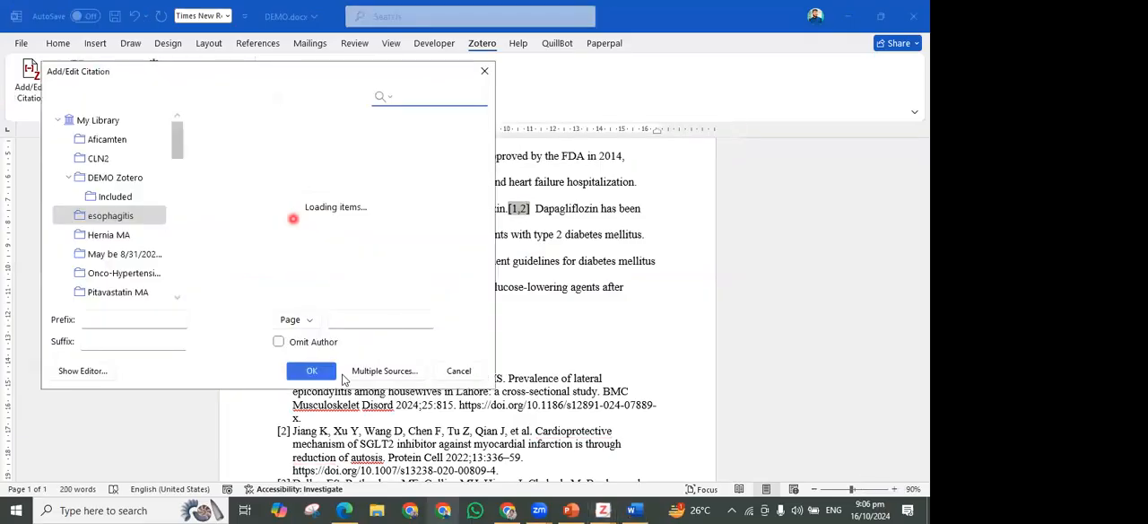
left_click(337, 369)
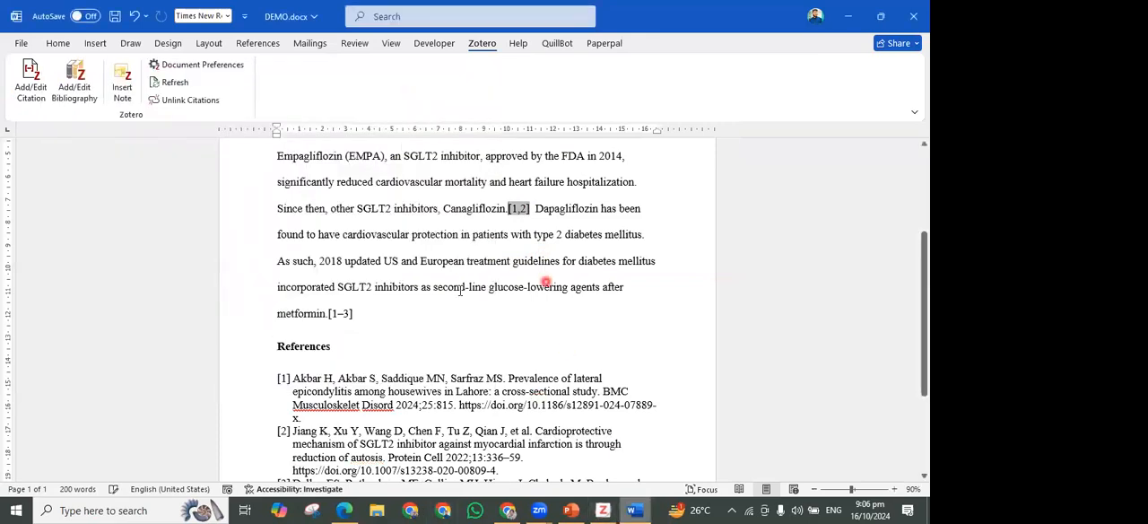
scroll(468, 313, "down", 3)
scroll(370, 413, "up", 6)
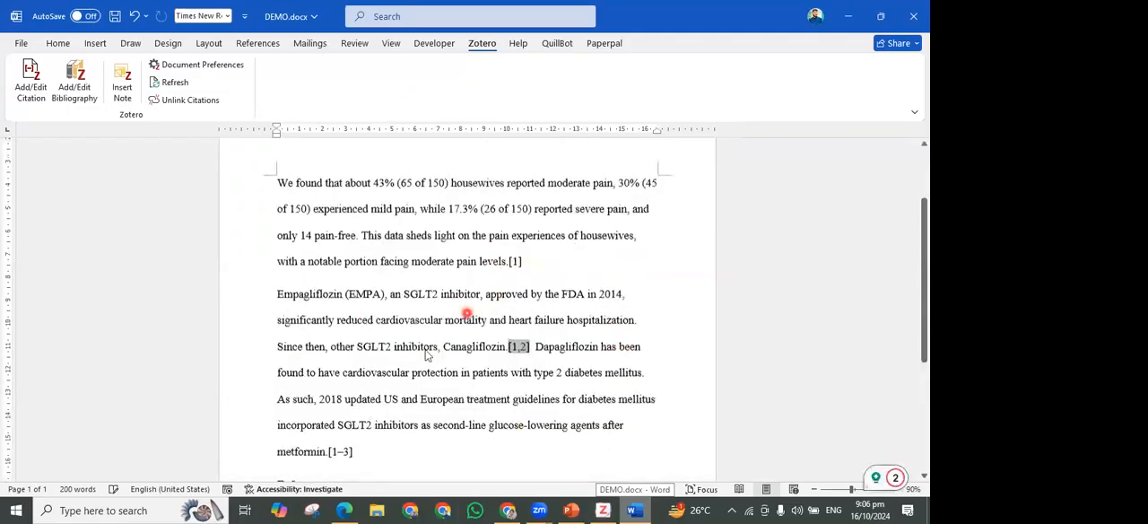
scroll(544, 401, "up", 1)
double_click(515, 382)
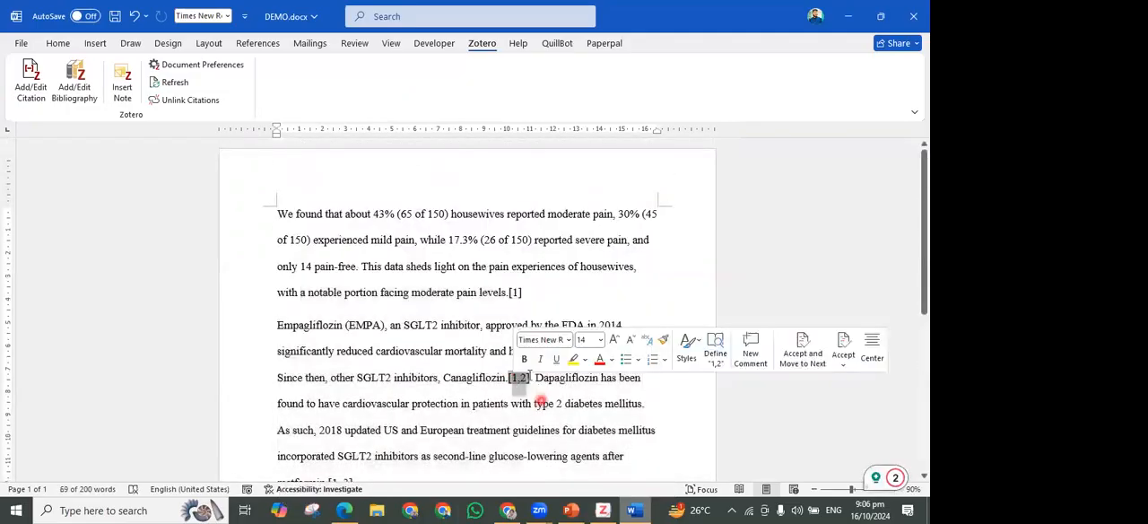
left_click(534, 387)
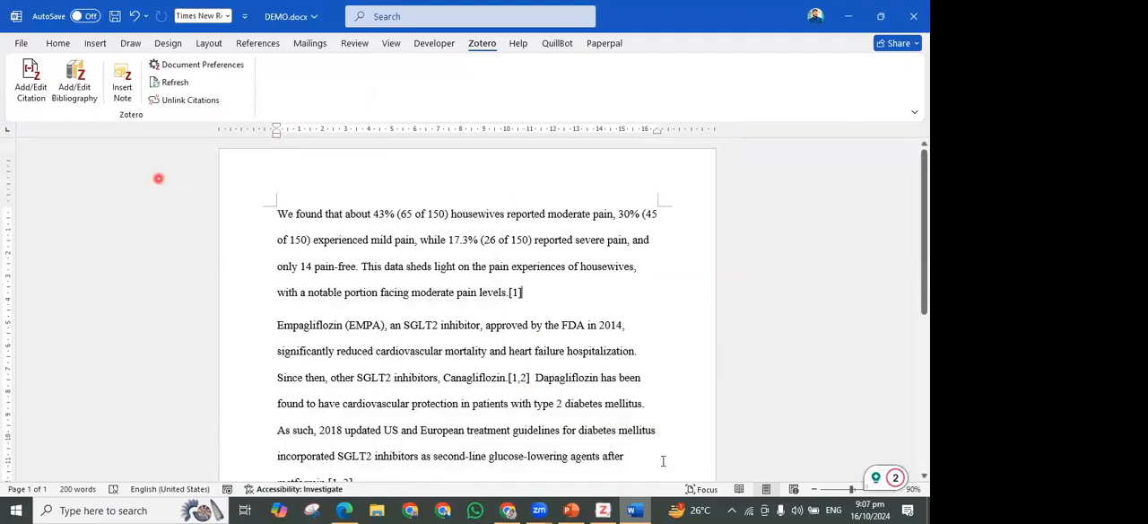
Switch to the web browser and search Google for "SGLTi newsz" in a new tab
left_click(508, 510)
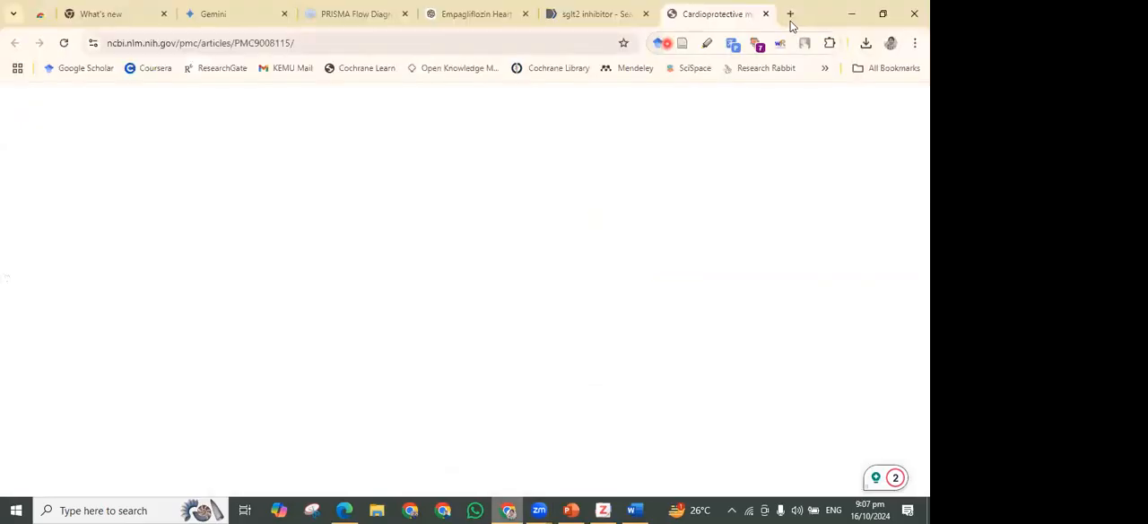
left_click(790, 14)
left_click(448, 52)
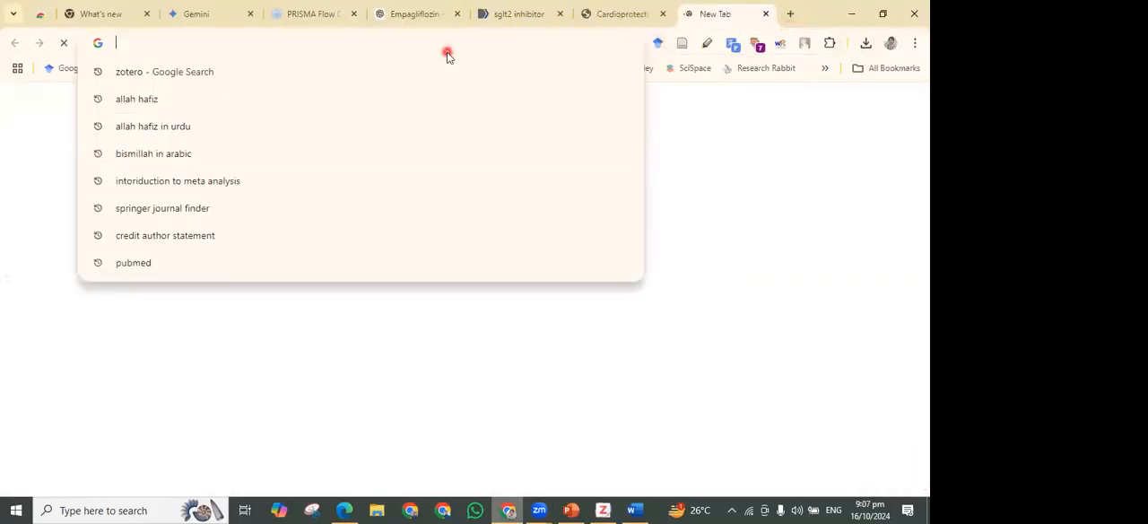
type("SGLT")
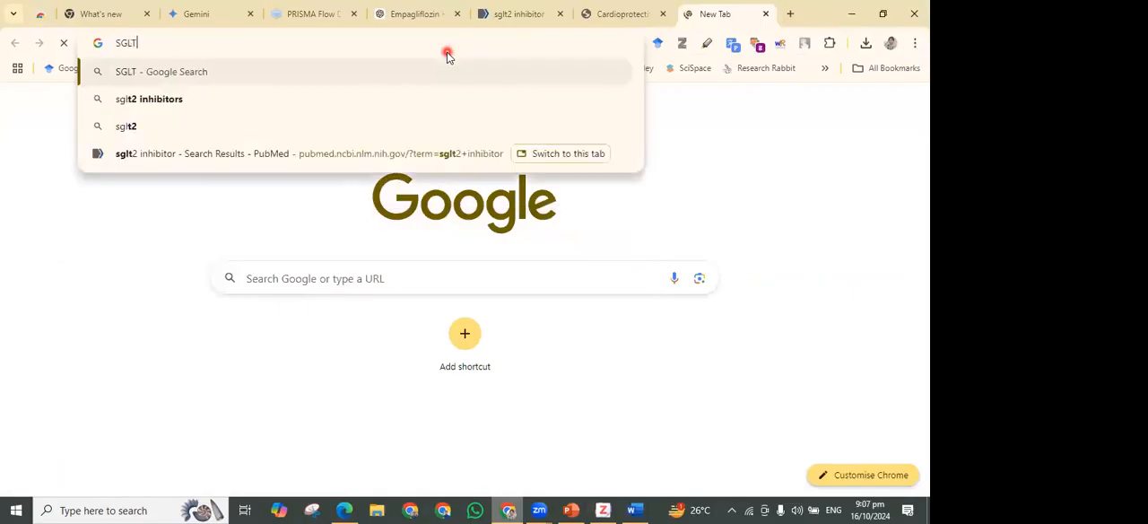
type("i newsz")
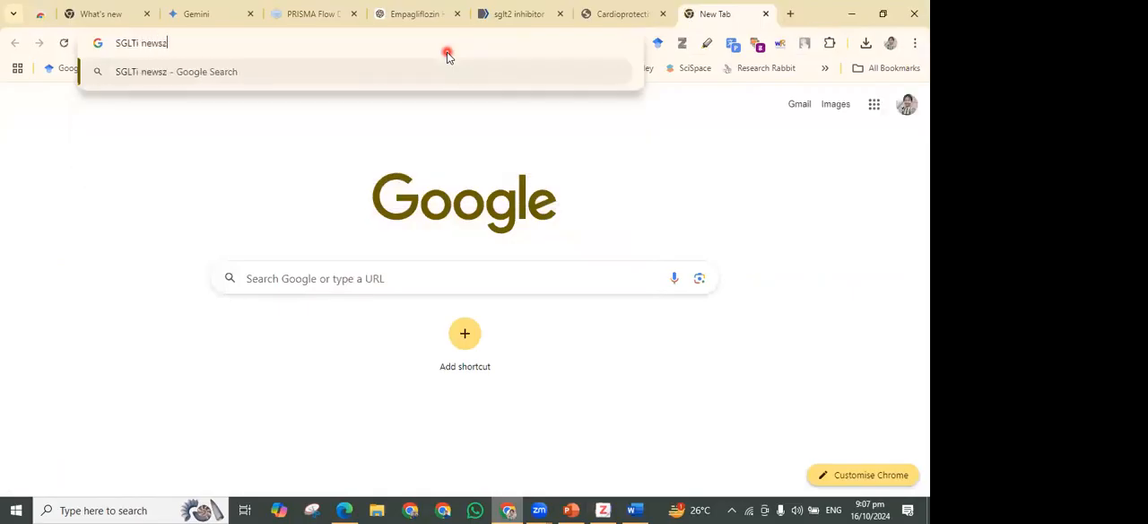
key("Return")
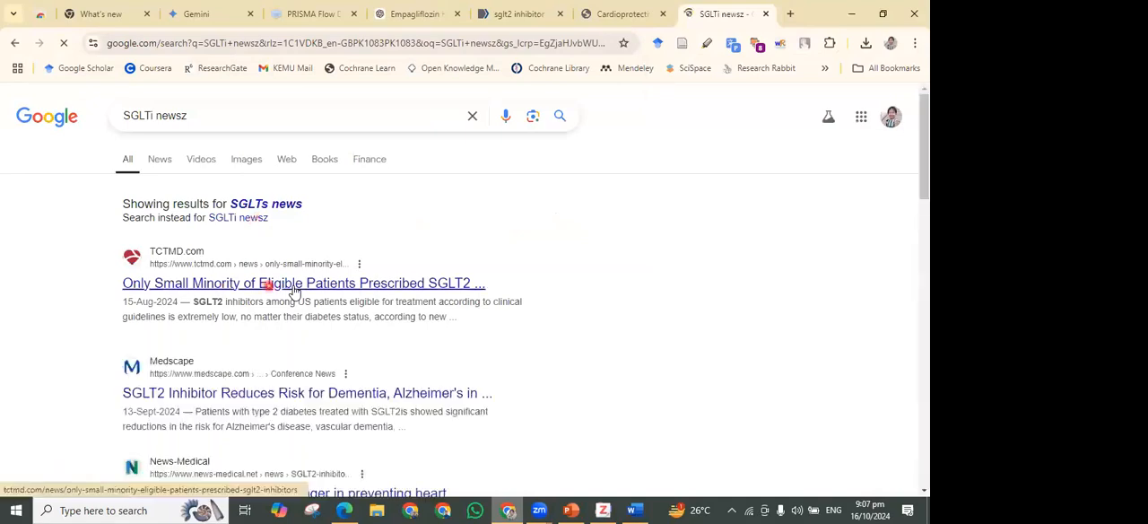
Open the TCTMD news article "Only Small Minority of Eligible Patients Prescribed SGLT2 Inhibitors" from the search results and look over it
left_click(293, 285)
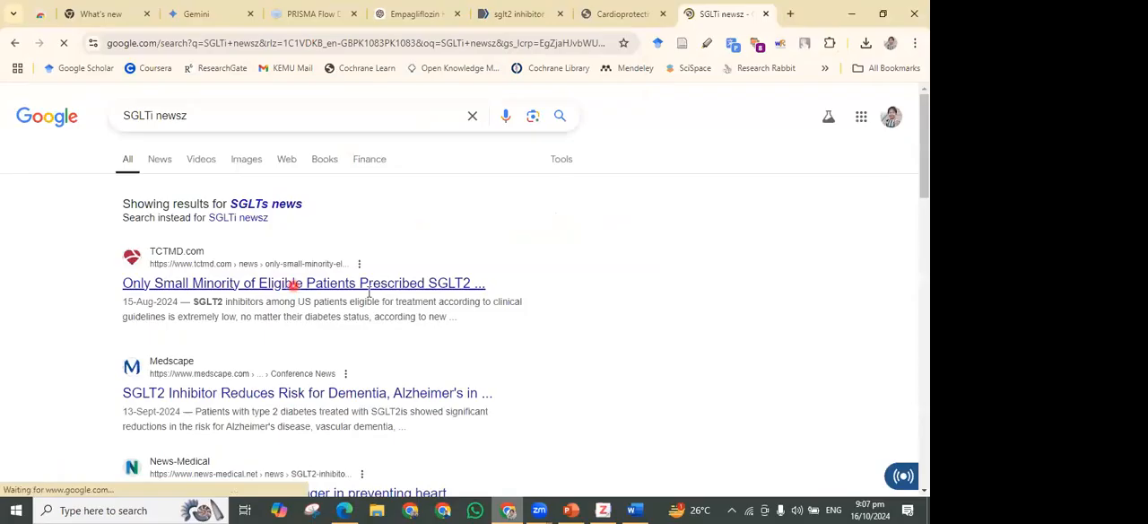
scroll(343, 277, "down", 6)
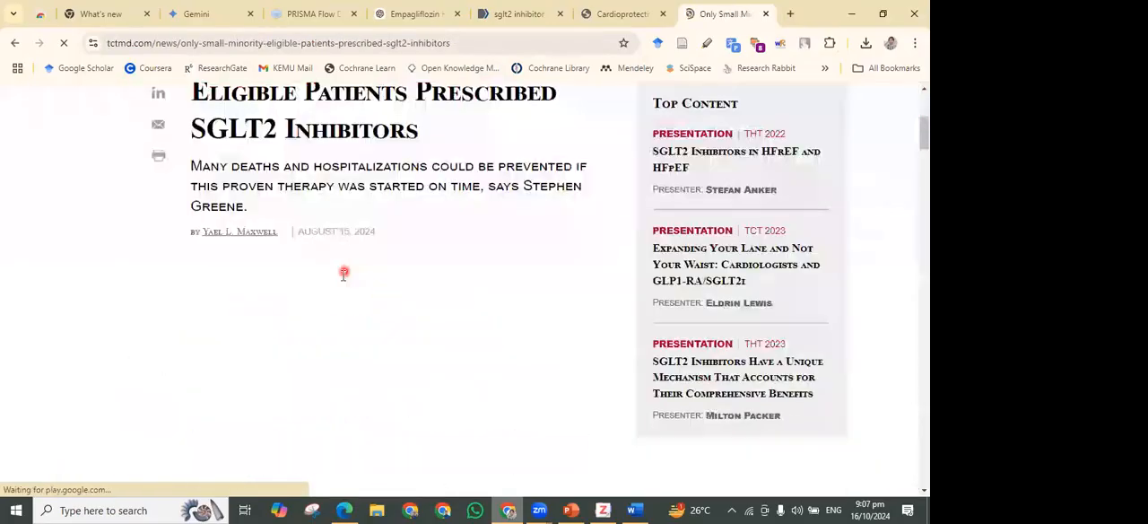
scroll(341, 274, "up", 2)
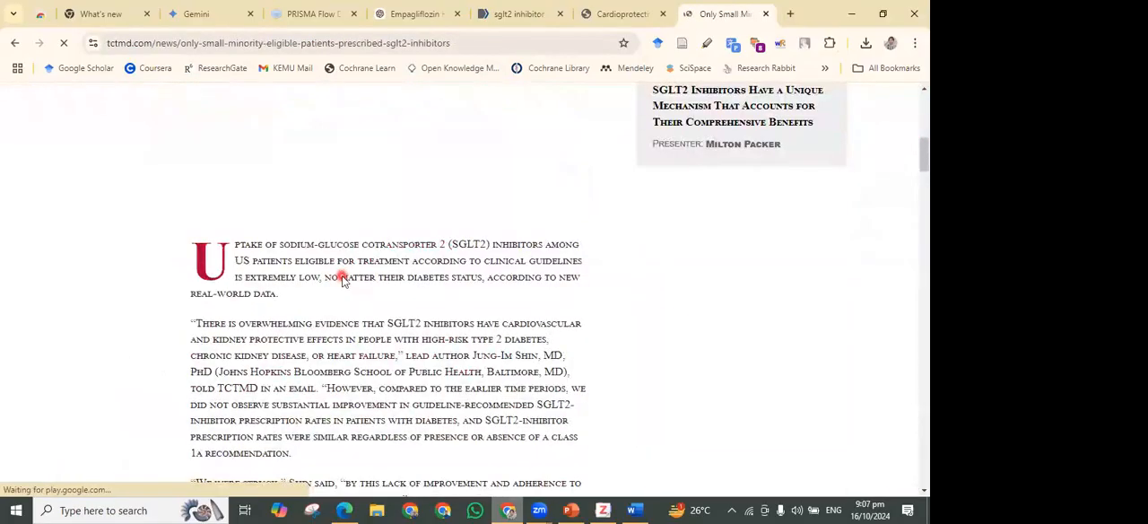
scroll(342, 273, "up", 4)
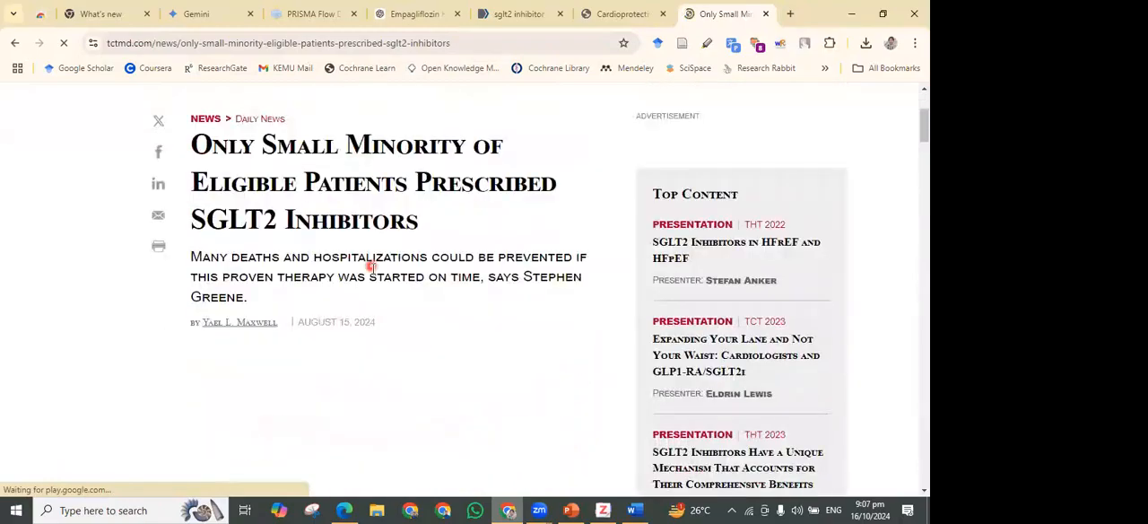
scroll(371, 267, "up", 1)
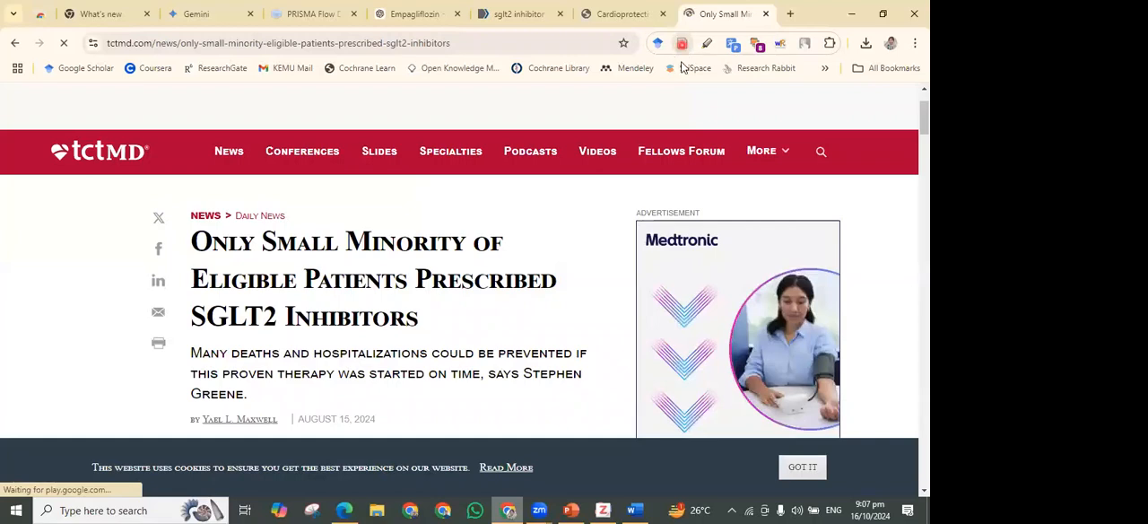
Save the TCTMD news page to Zotero with the browser connector, choosing the Included collection
left_click(682, 44)
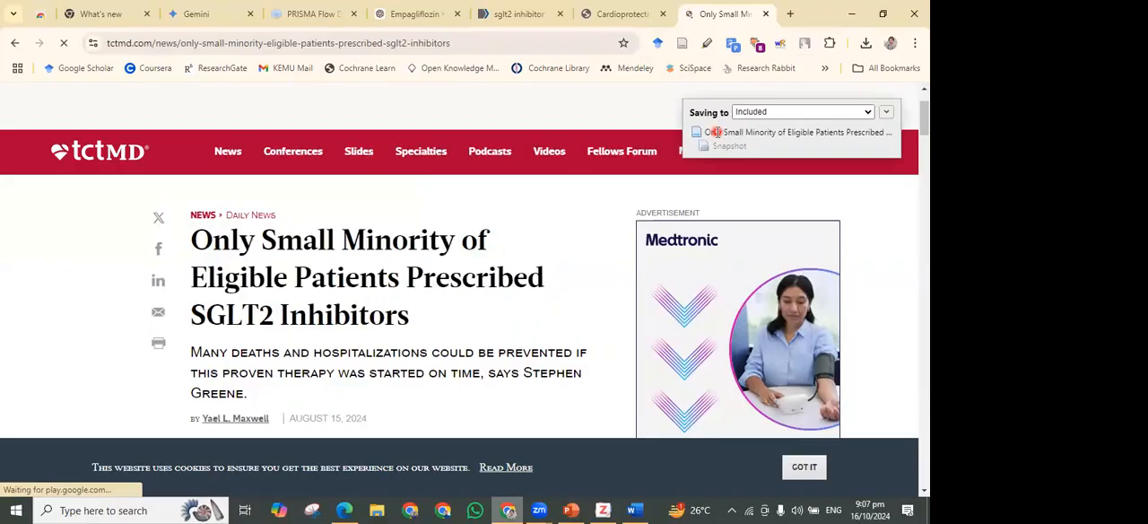
left_click(798, 111)
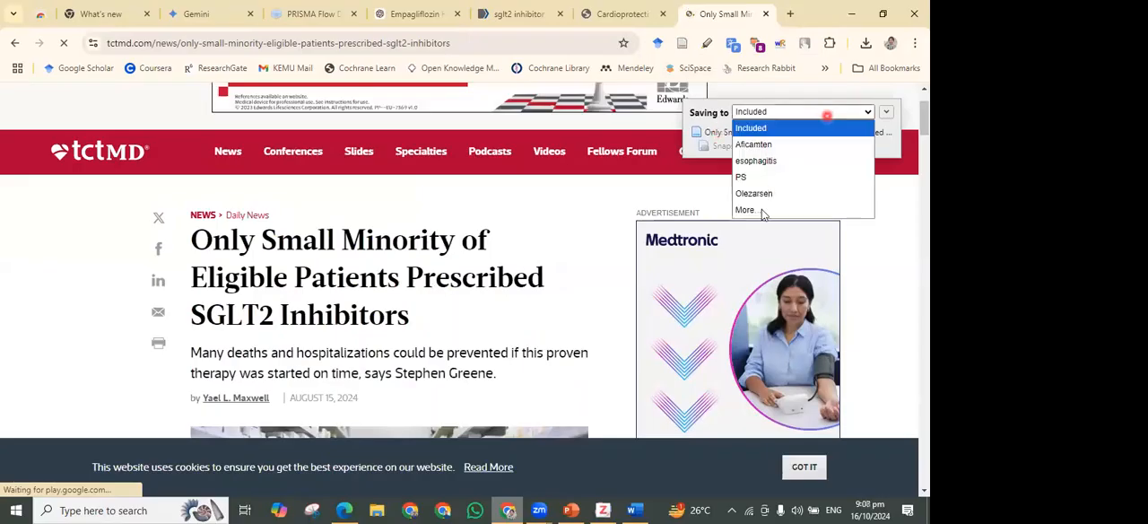
left_click(756, 128)
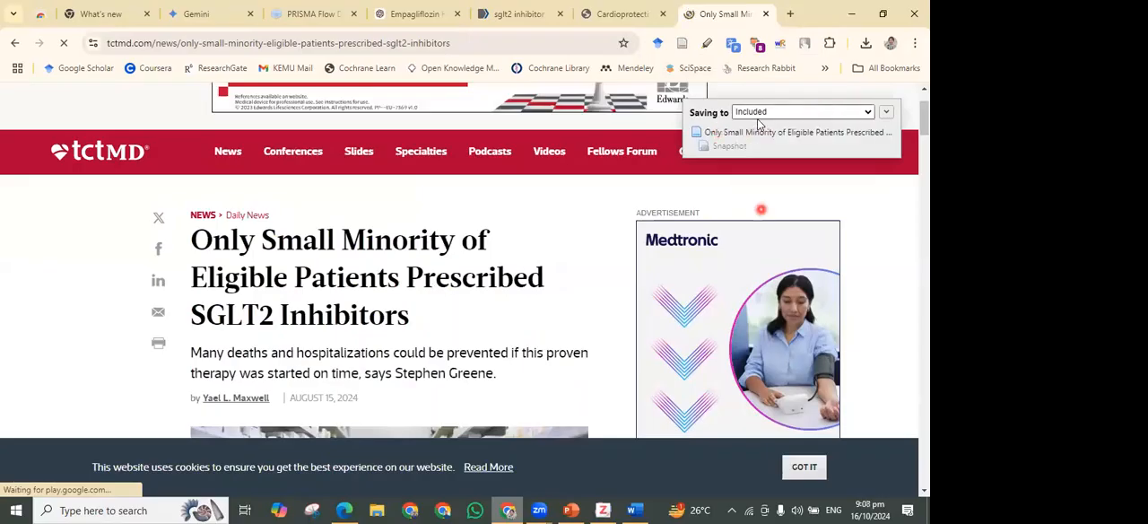
scroll(789, 150, "down", 1)
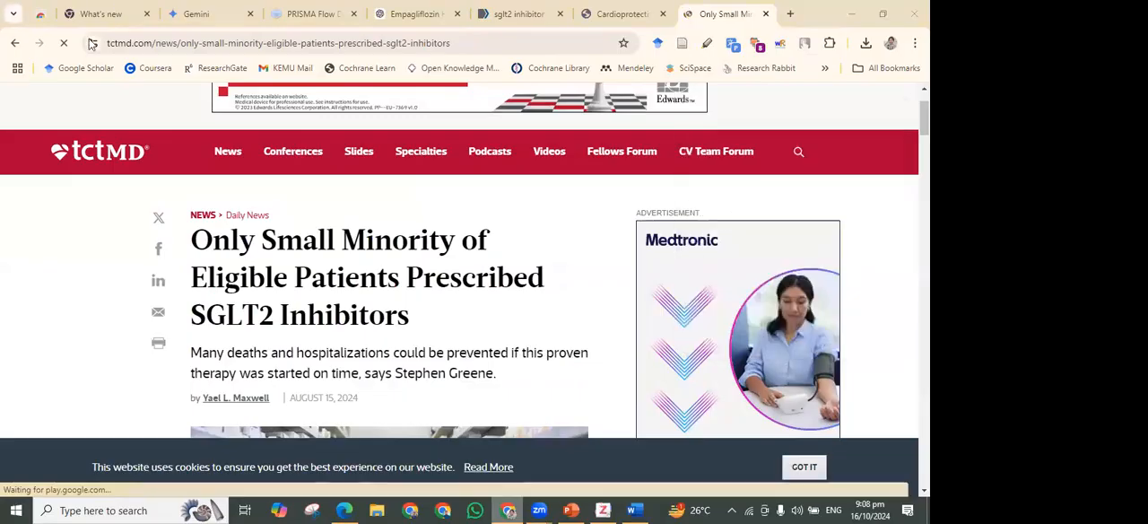
Switch to Zotero, select the saved TCTMD web page in the DEMO Zotero collection and inspect its details
left_click(603, 511)
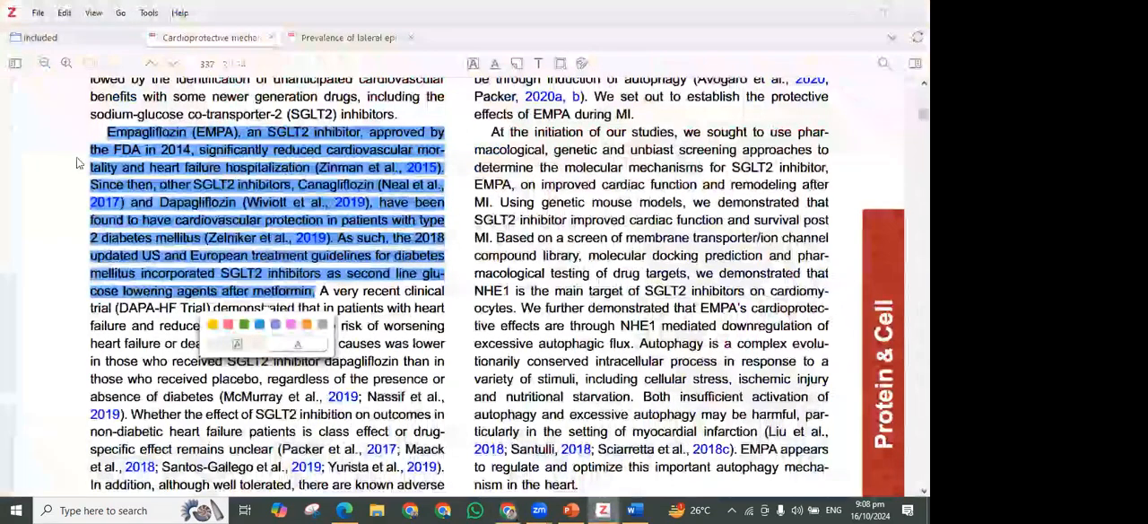
left_click(79, 37)
left_click(68, 145)
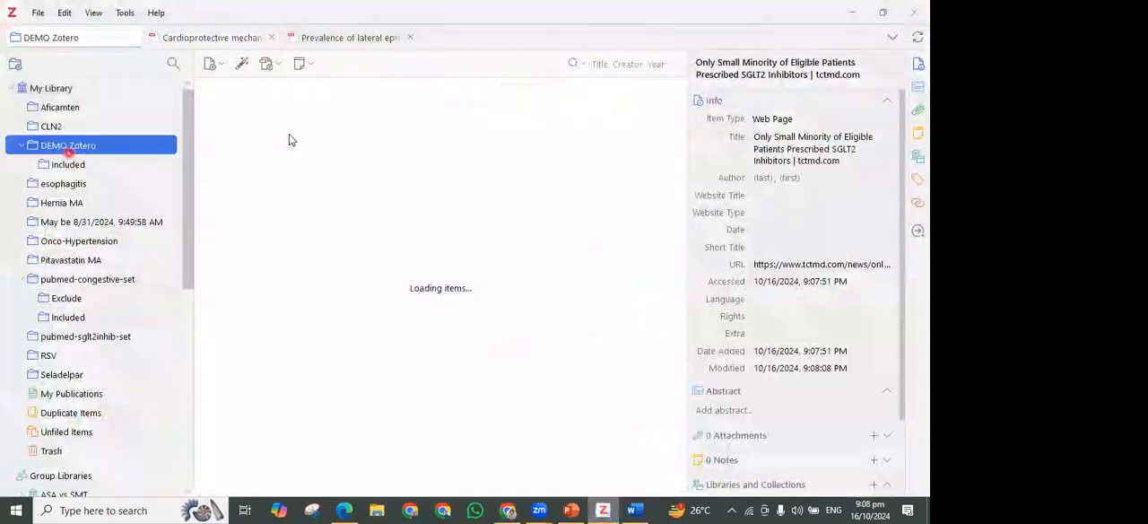
left_click(288, 132)
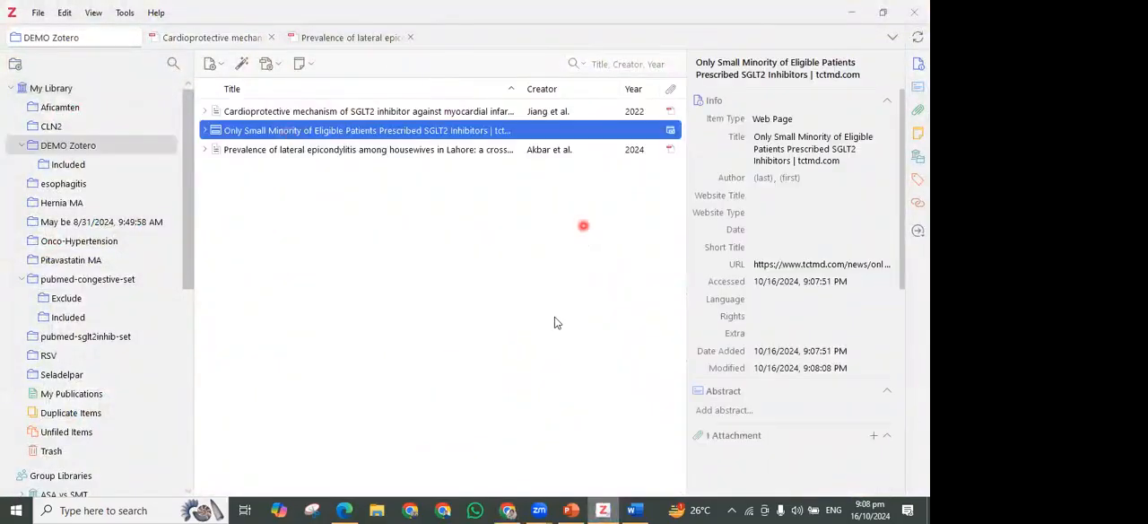
scroll(778, 429, "down", 2)
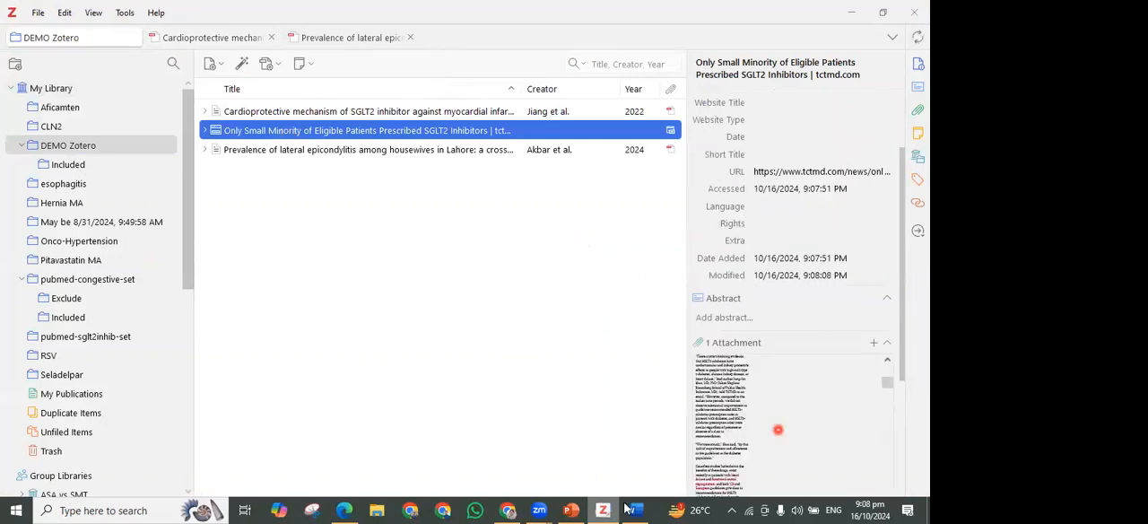
Switch to Word, insert a Zotero citation of the TCTMD web page after "only 14 pain-free." and check the reference list
key("alt+Tab")
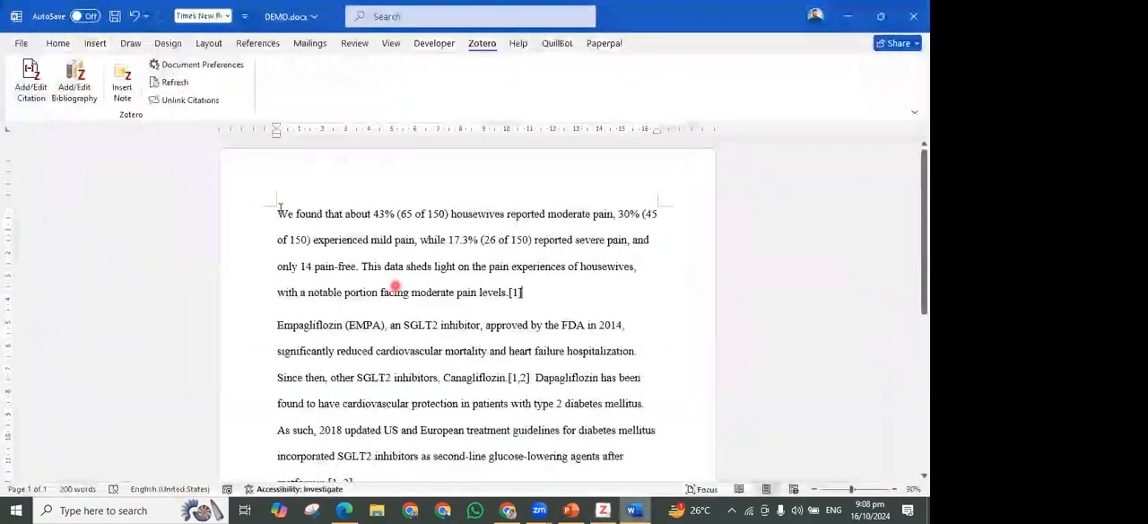
left_click(360, 267)
left_click(35, 87)
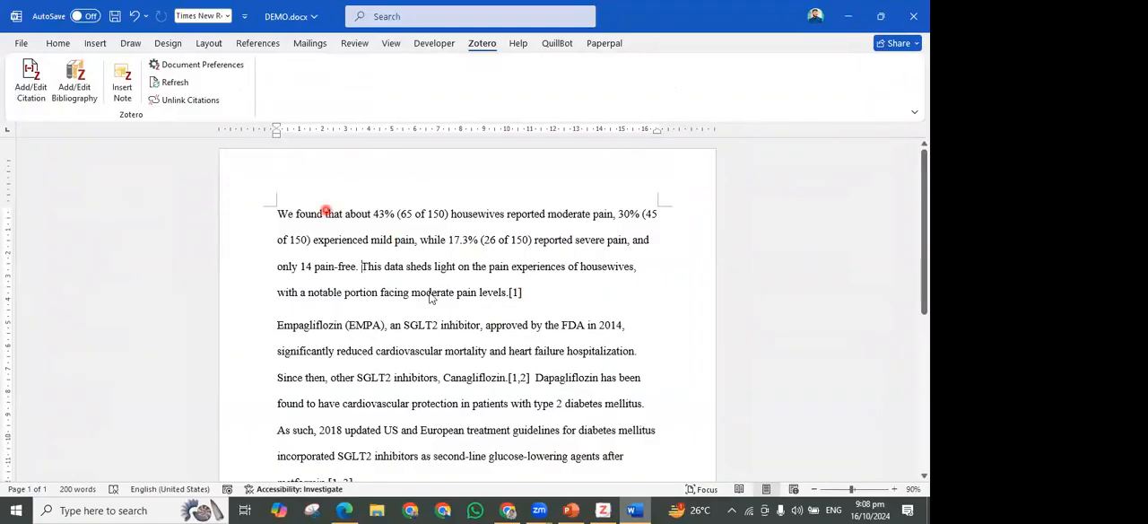
left_click(485, 232)
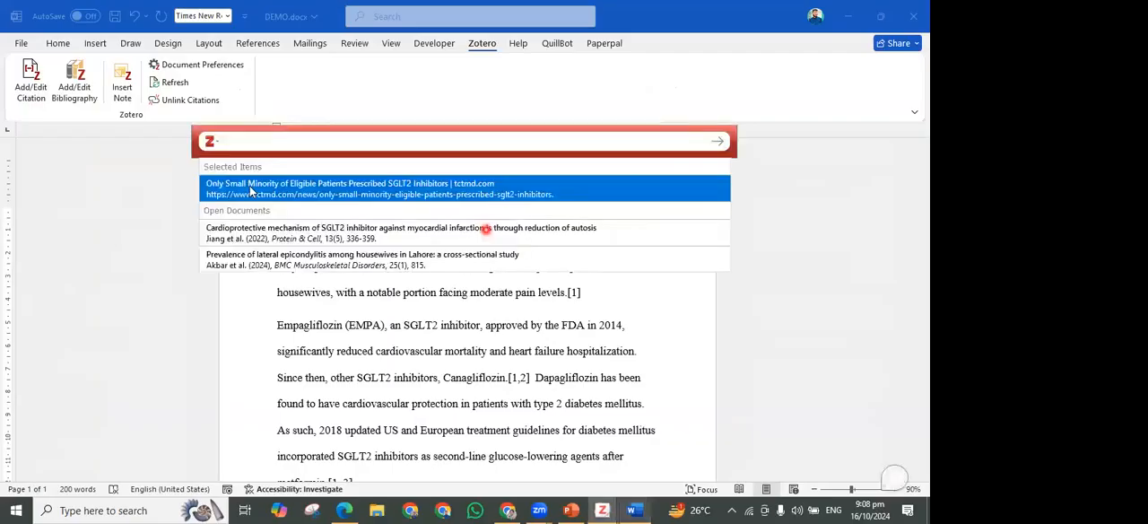
left_click(301, 189)
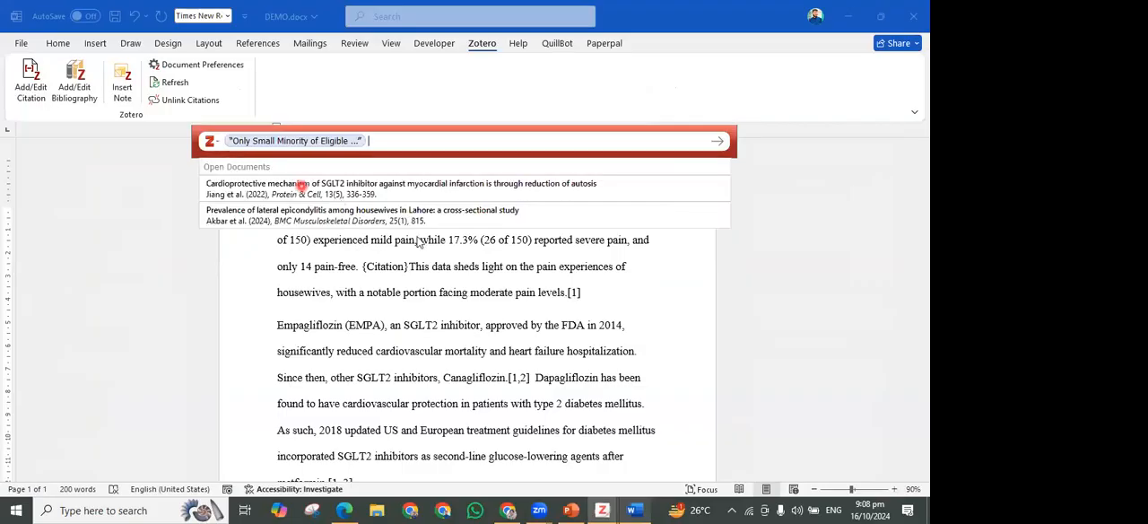
key("Return")
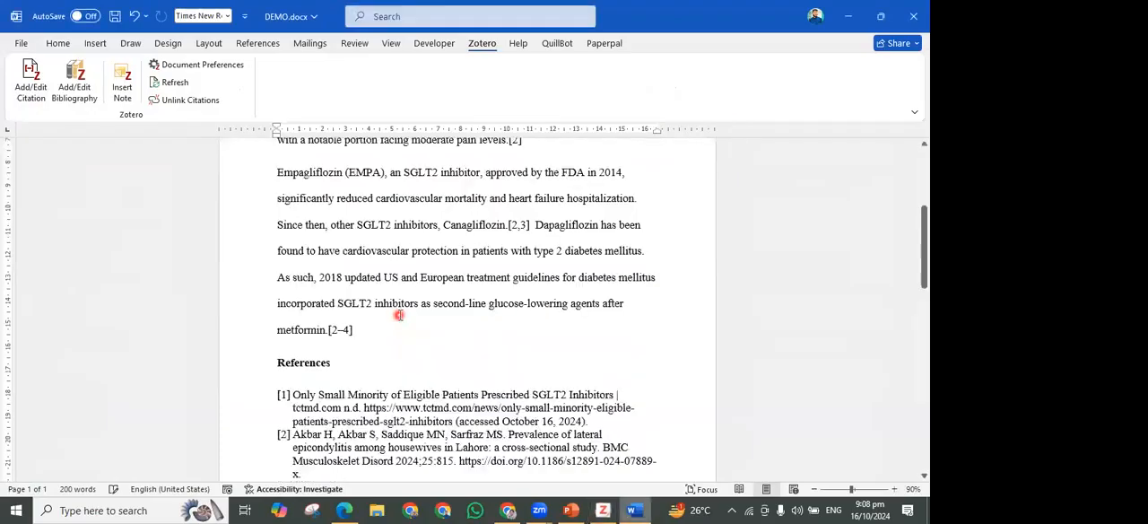
scroll(399, 315, "down", 4)
scroll(399, 315, "down", 3)
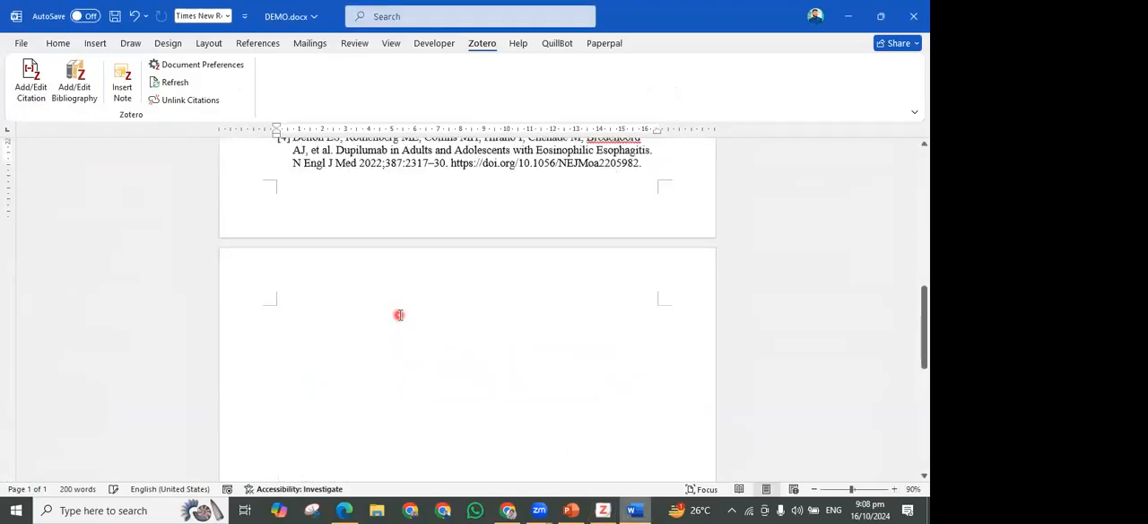
Review the numbered reference list, including the TCTMD web page entry, against the in-text citations above it
scroll(601, 269, "up", 4)
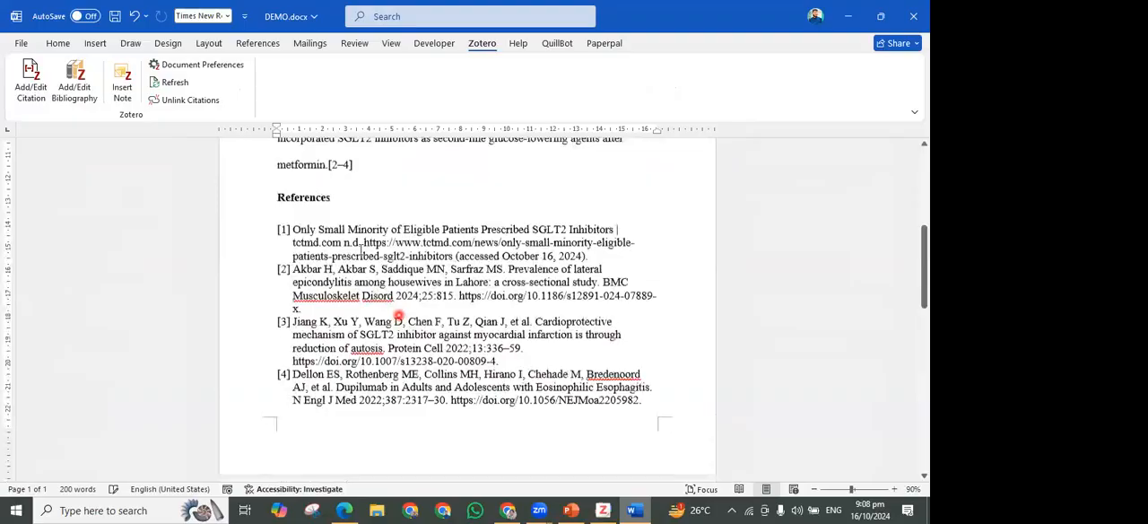
scroll(359, 255, "up", 1)
left_click(384, 255, "shift")
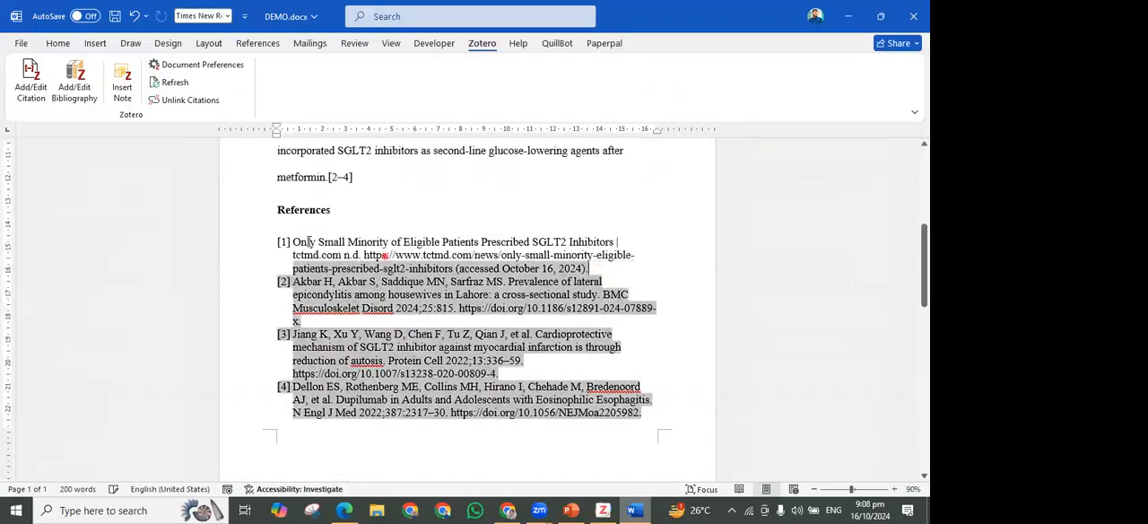
left_click(309, 242, "shift")
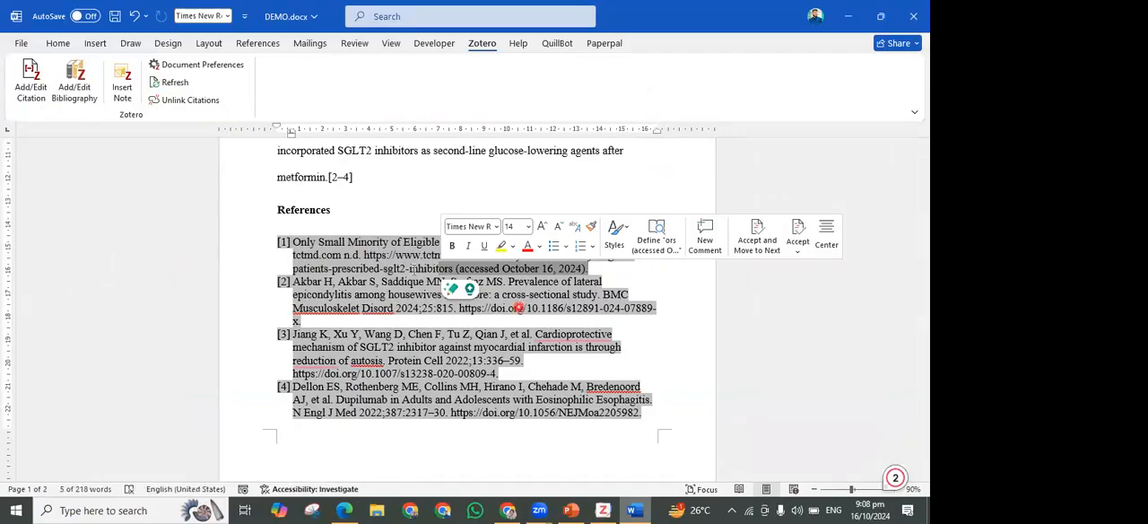
scroll(208, 216, "up", 4)
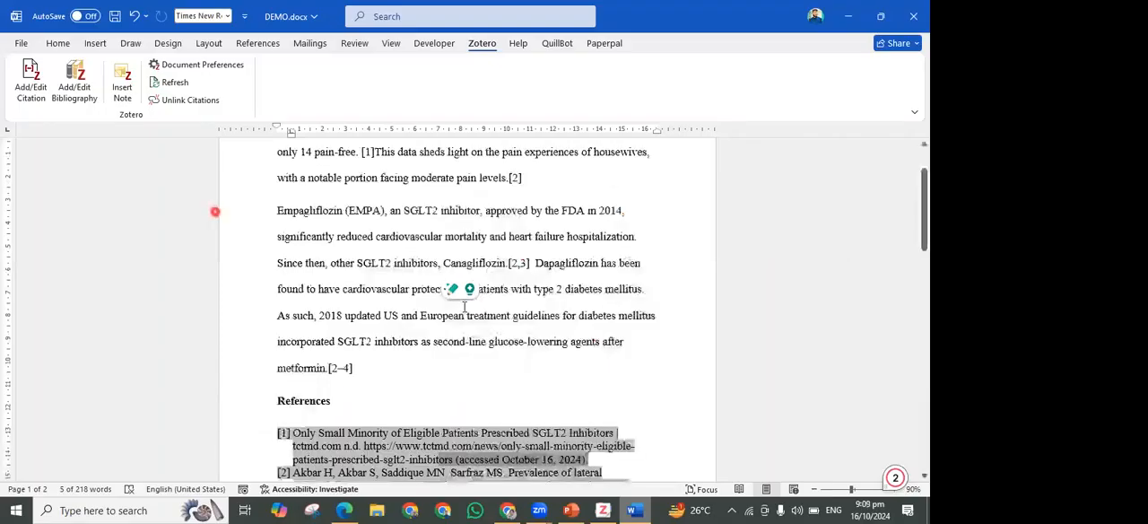
Switch to Zotero, open the Plugins Manager and examine its options for managing plugins
left_click(603, 510)
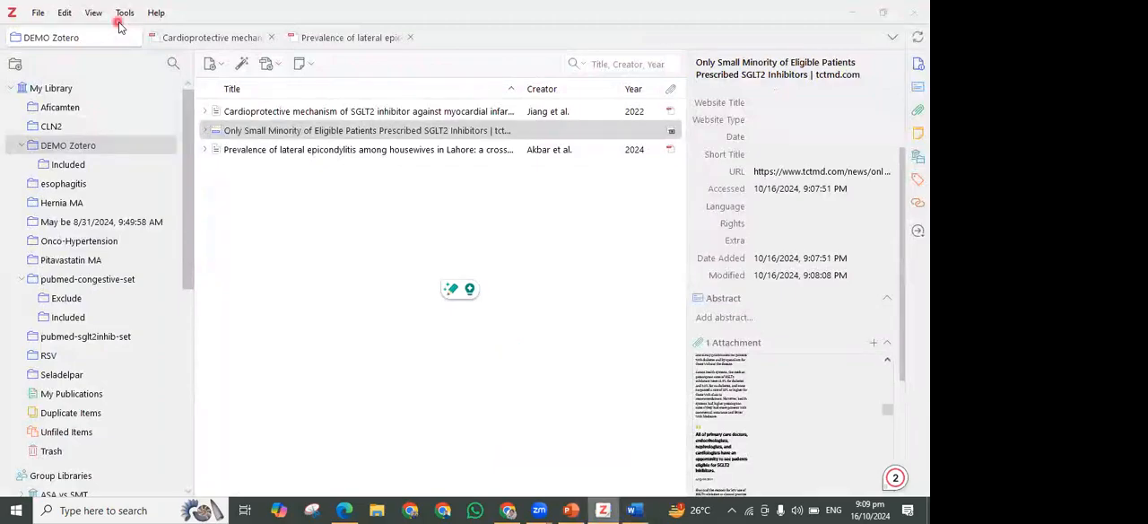
left_click(122, 14)
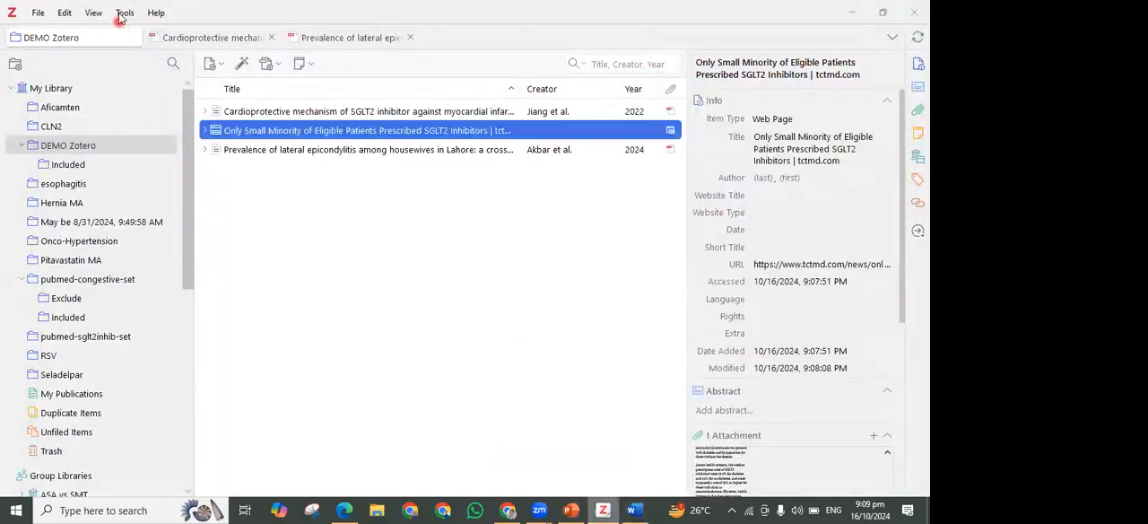
left_click(408, 237)
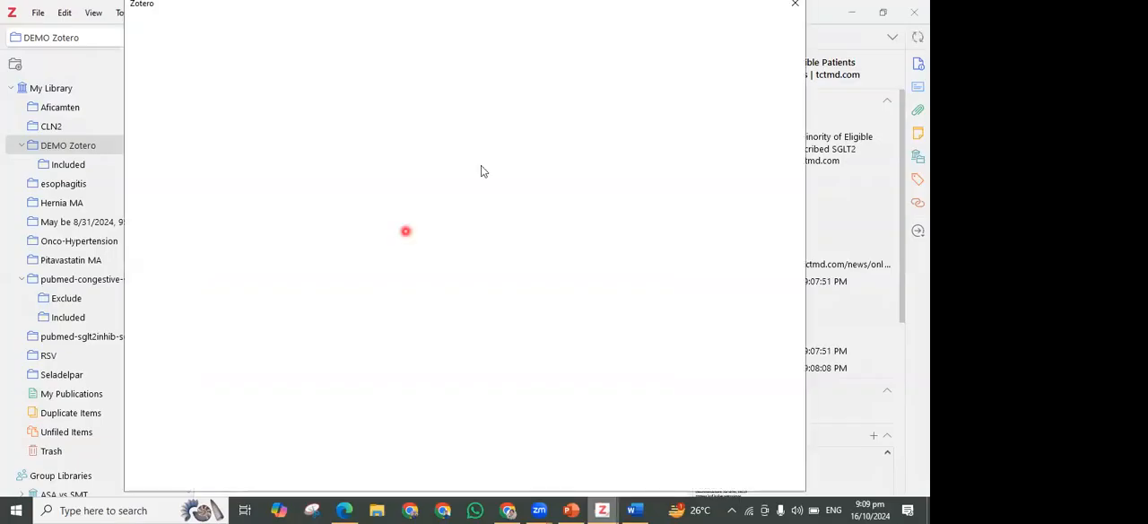
left_click(745, 78)
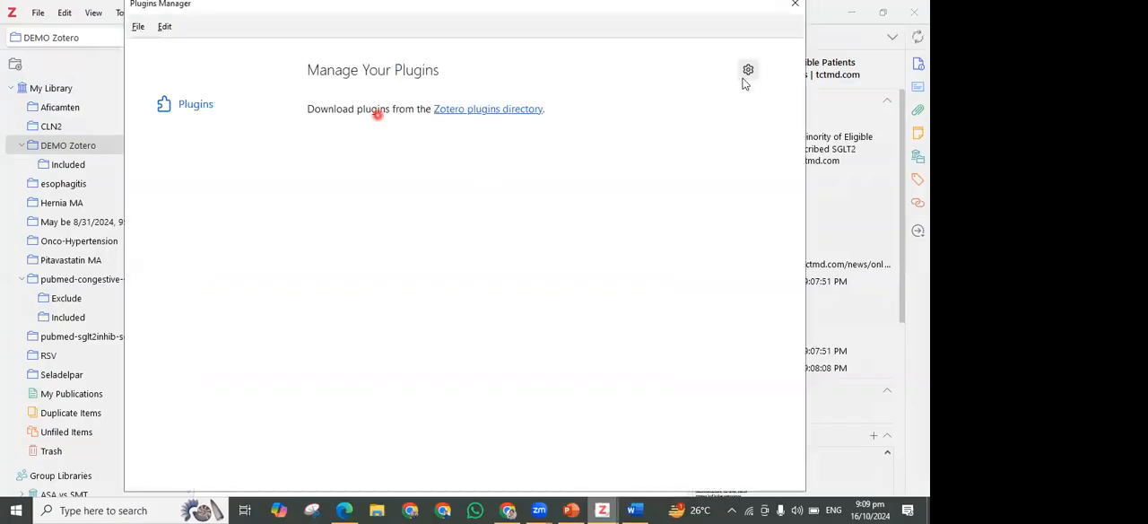
left_click(717, 134)
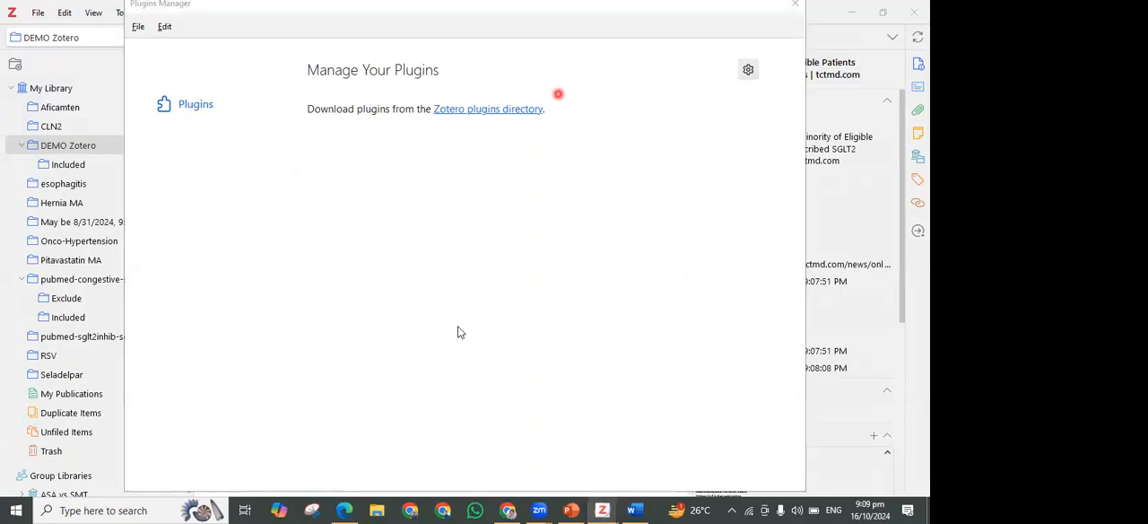
left_click(519, 31)
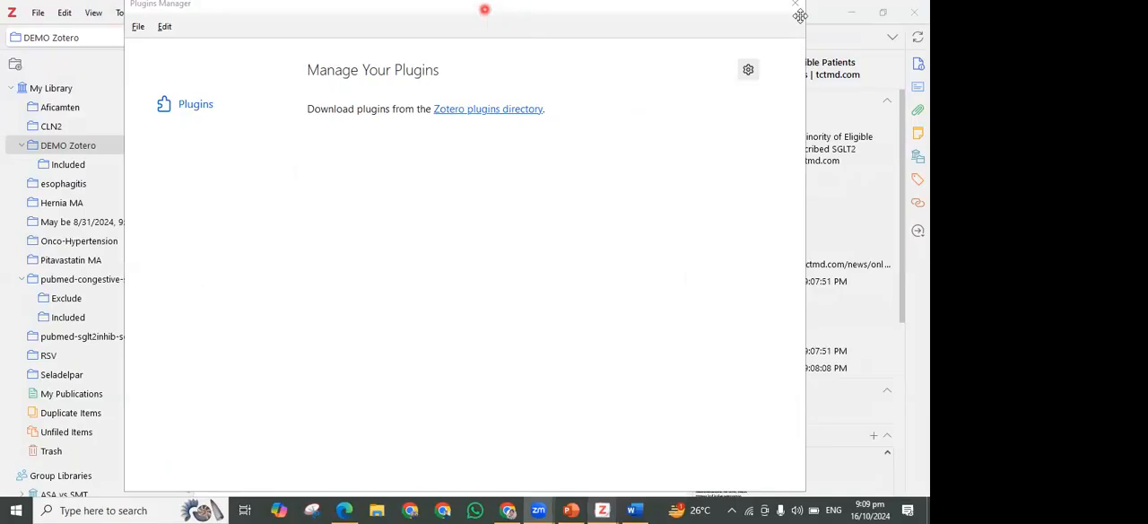
scroll(70, 344, "down", 3)
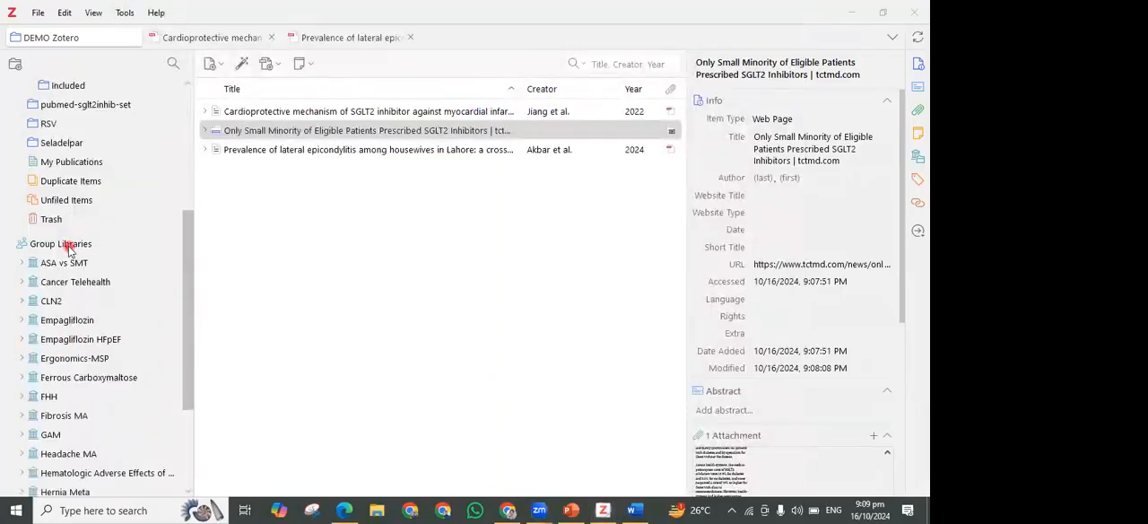
left_click(37, 16)
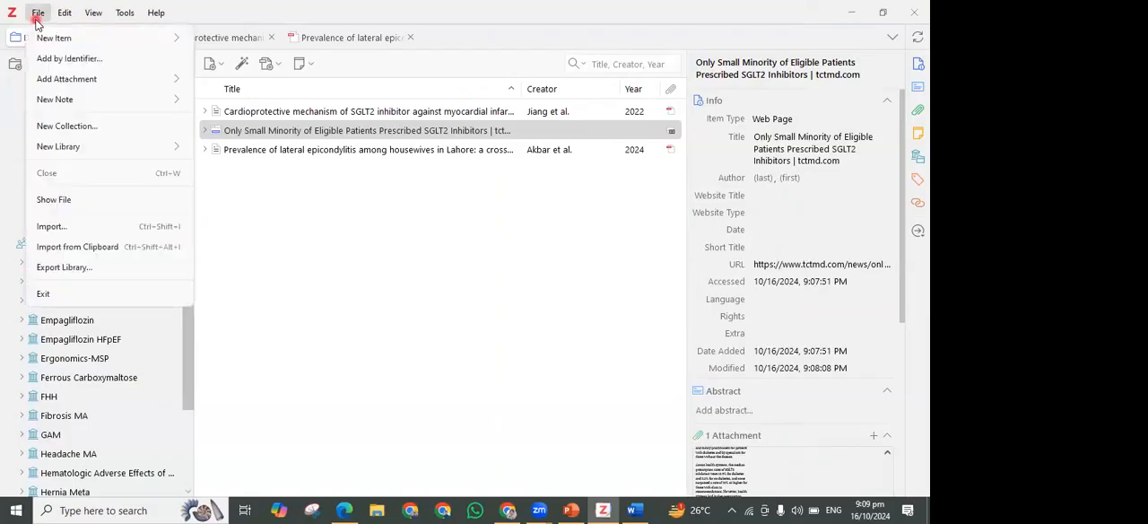
mouse_move(89, 22)
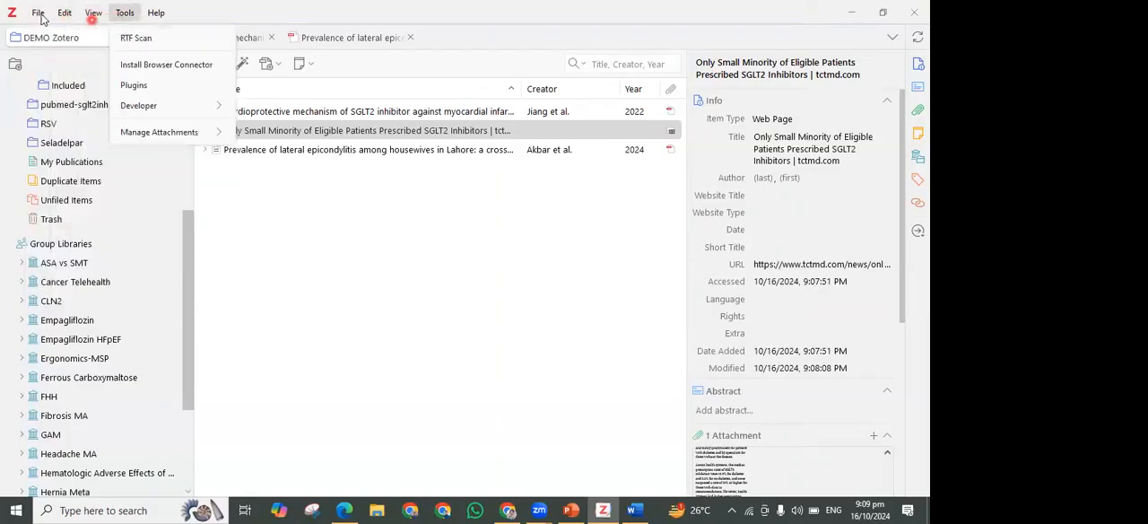
mouse_move(41, 18)
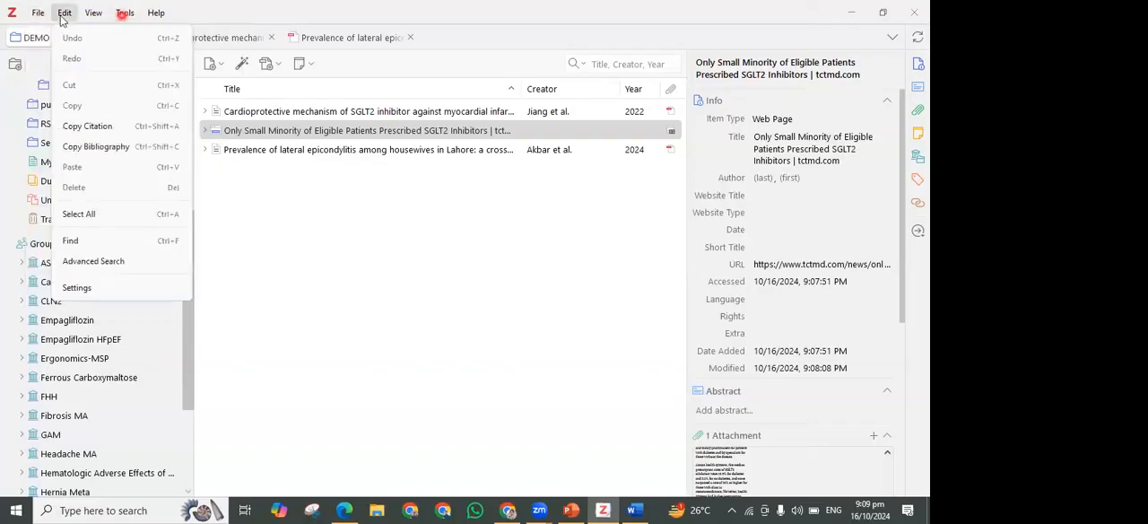
mouse_move(157, 14)
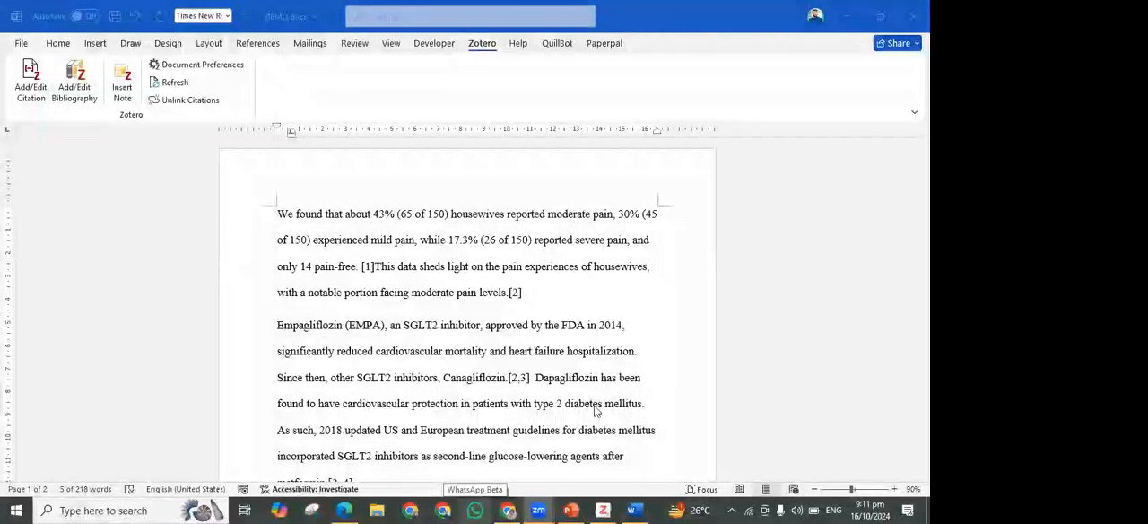
scroll(601, 328, "down", 3)
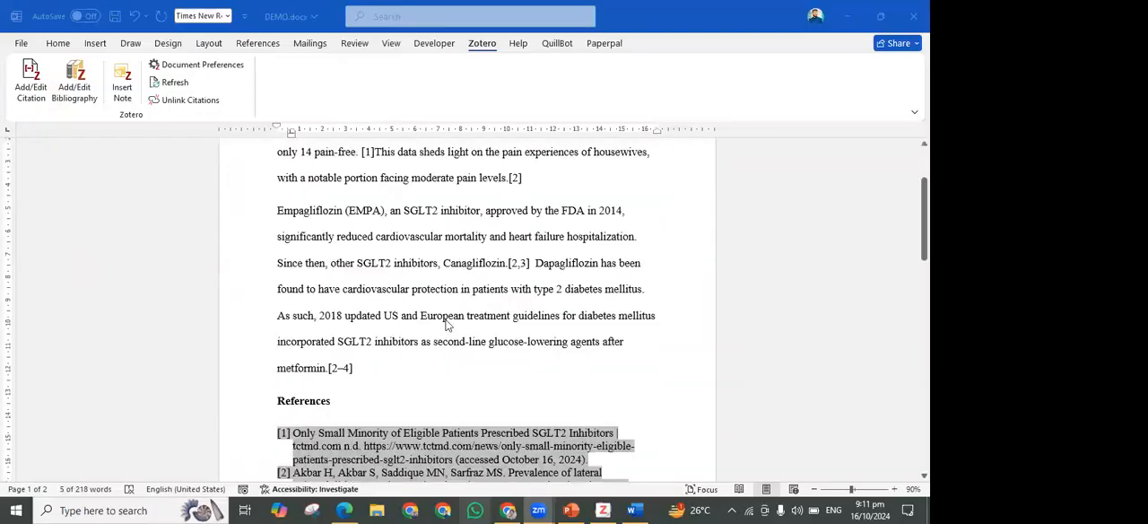
scroll(568, 430, "up", 3)
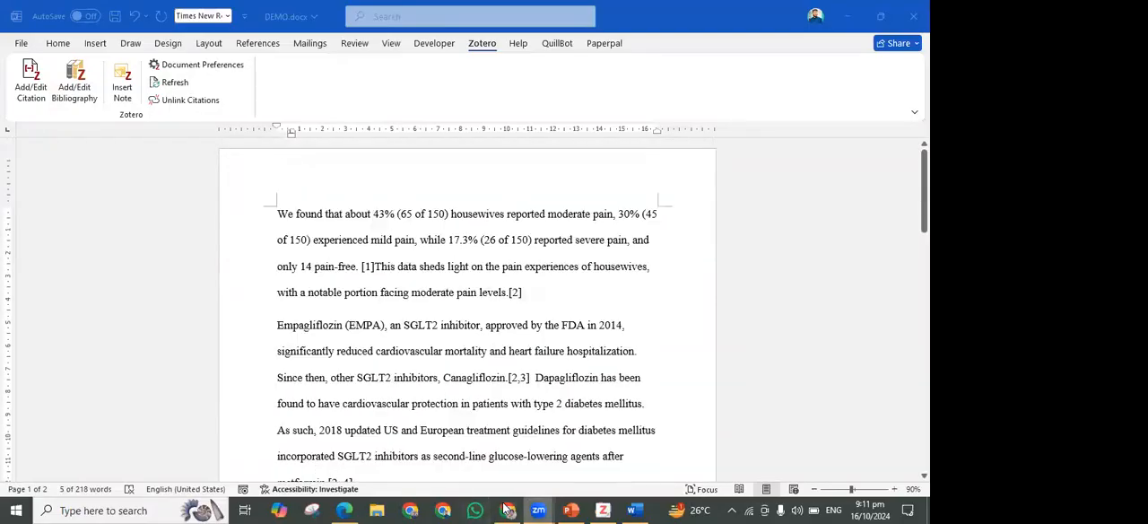
Switch to Chrome, open the Zotero website from the search results and go to its login page
left_click(508, 510)
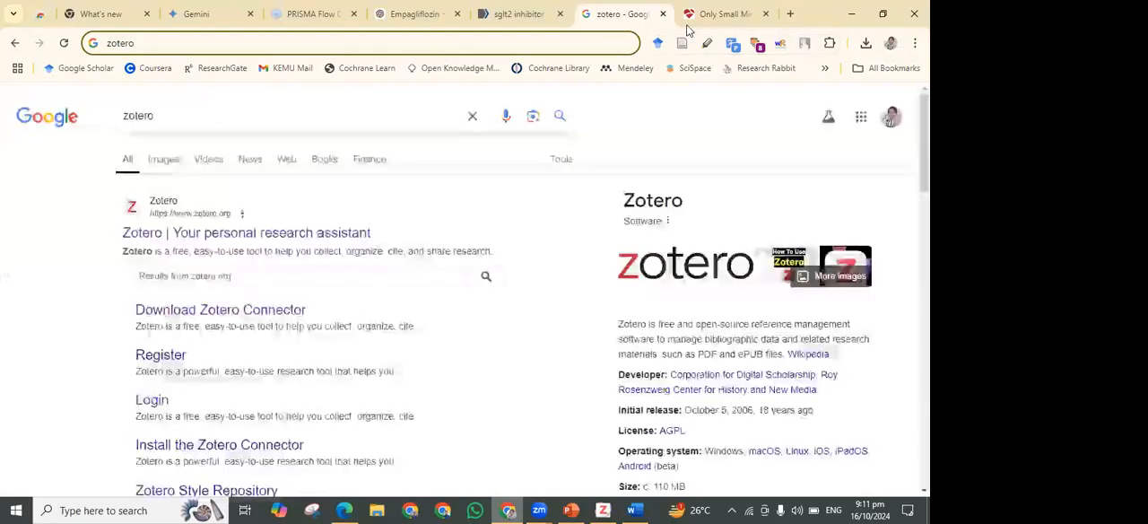
left_click(299, 232)
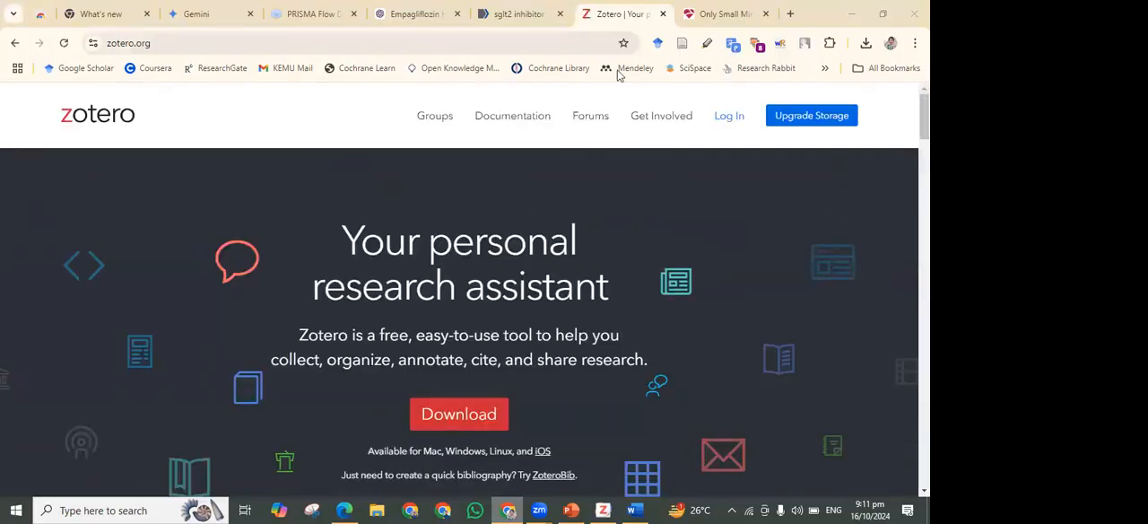
left_click(729, 116)
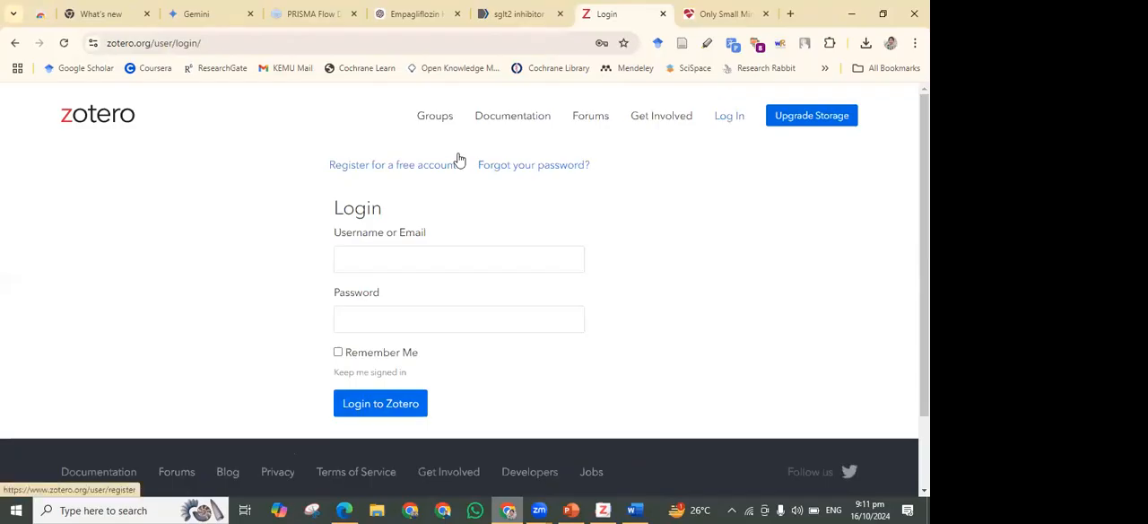
Log in to the Zotero website with the saved account credentials, entering the Windows Security PIN to authorise filling them in
left_click(428, 259)
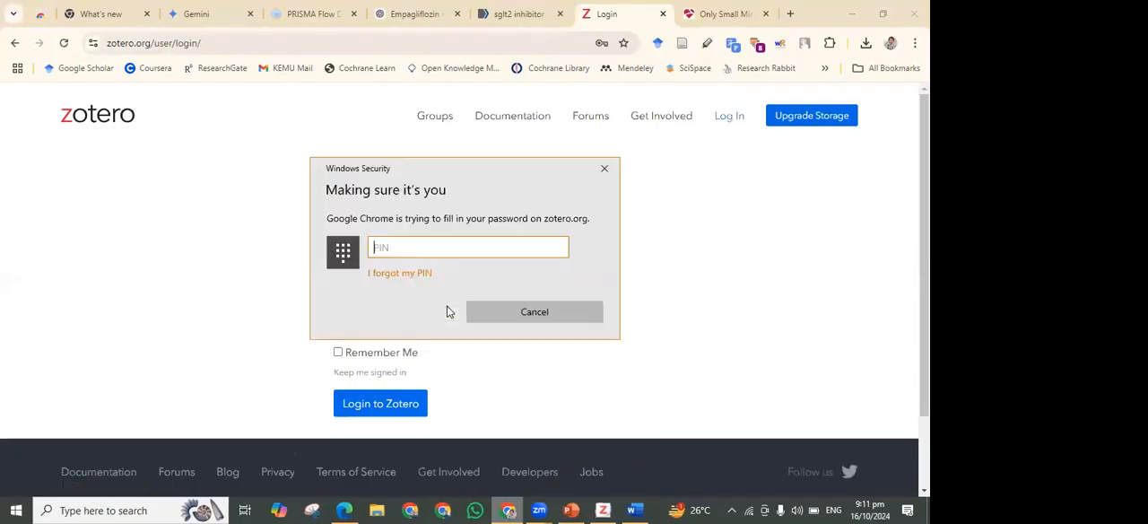
type("••••")
key("BackSpace")
key("BackSpace")
key("BackSpace")
key("BackSpace")
type("••••")
key("Return")
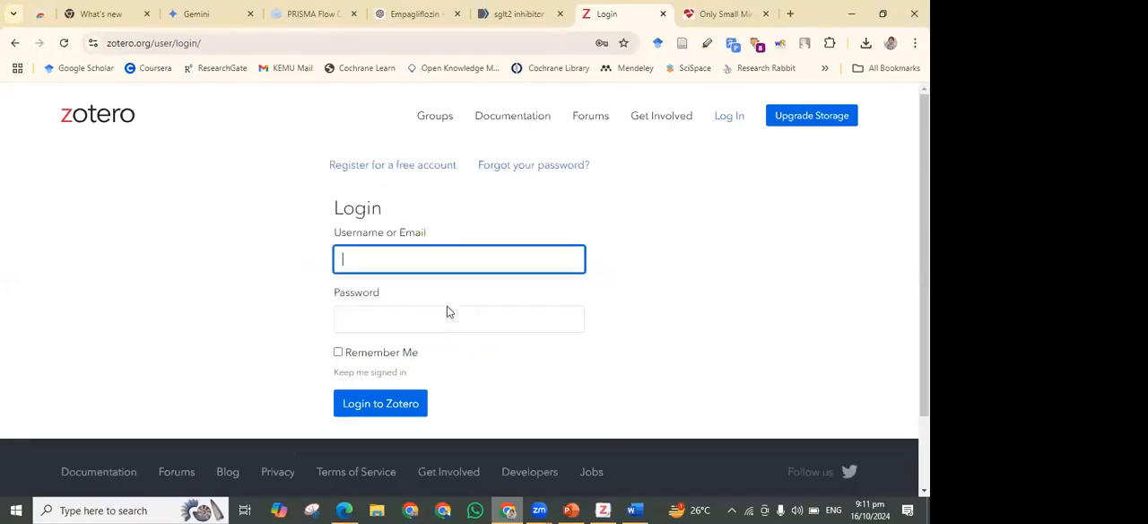
left_click(367, 373)
left_click(370, 408)
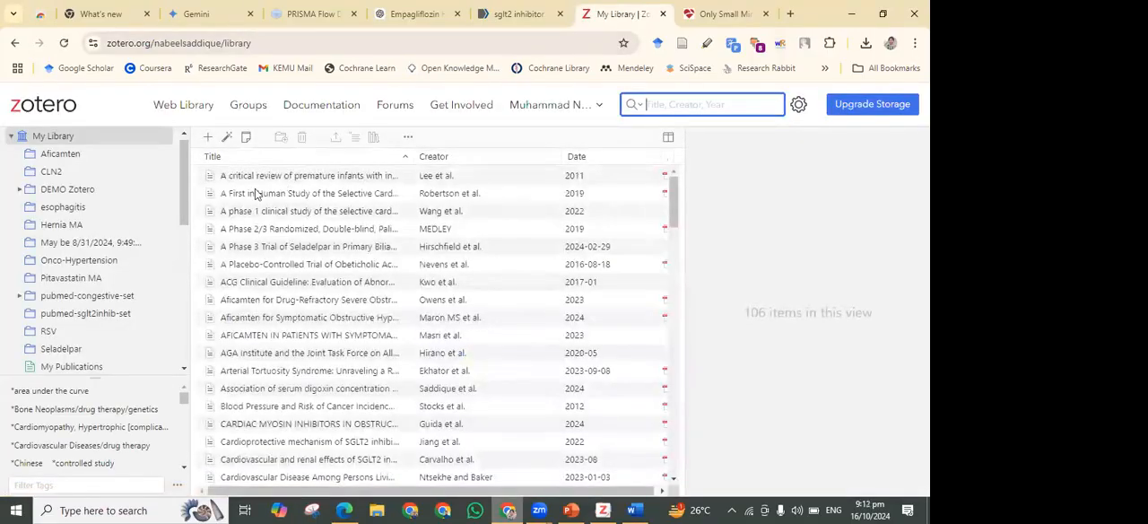
Look over the items, collections and group libraries in the Zotero web library, and open the Zotero Groups page
scroll(149, 255, "down", 1)
scroll(149, 254, "down", 2)
scroll(121, 275, "up", 2)
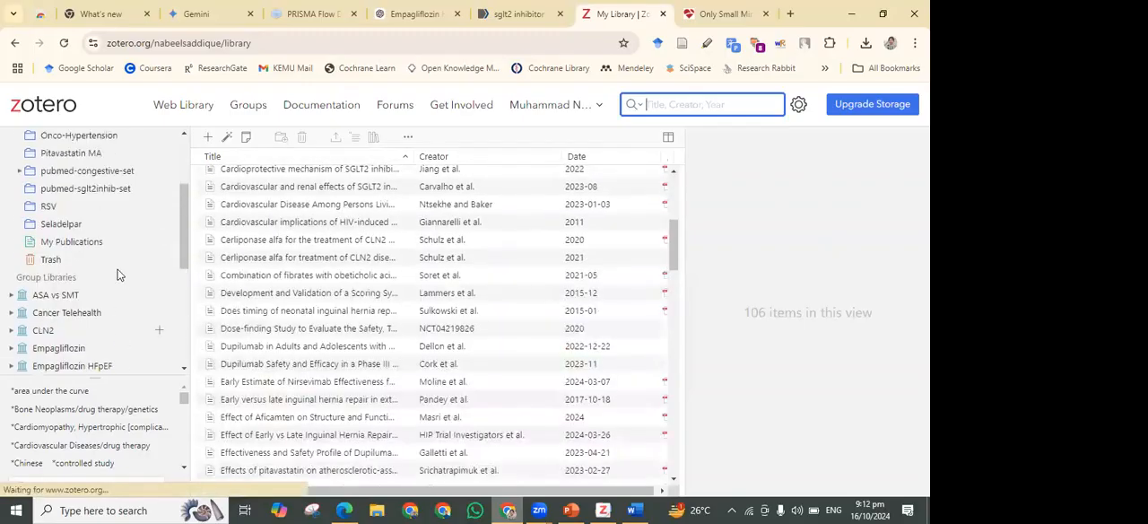
scroll(119, 274, "down", 3)
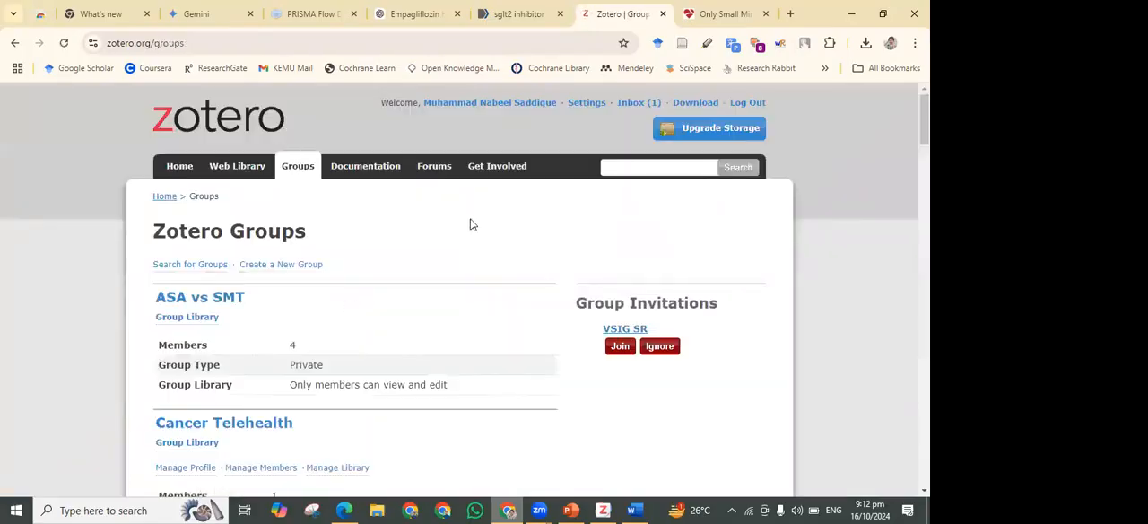
Look through the listed Zotero groups and accept the invitation to join the VSIG SR group
scroll(251, 287, "down", 6)
scroll(252, 287, "up", 1)
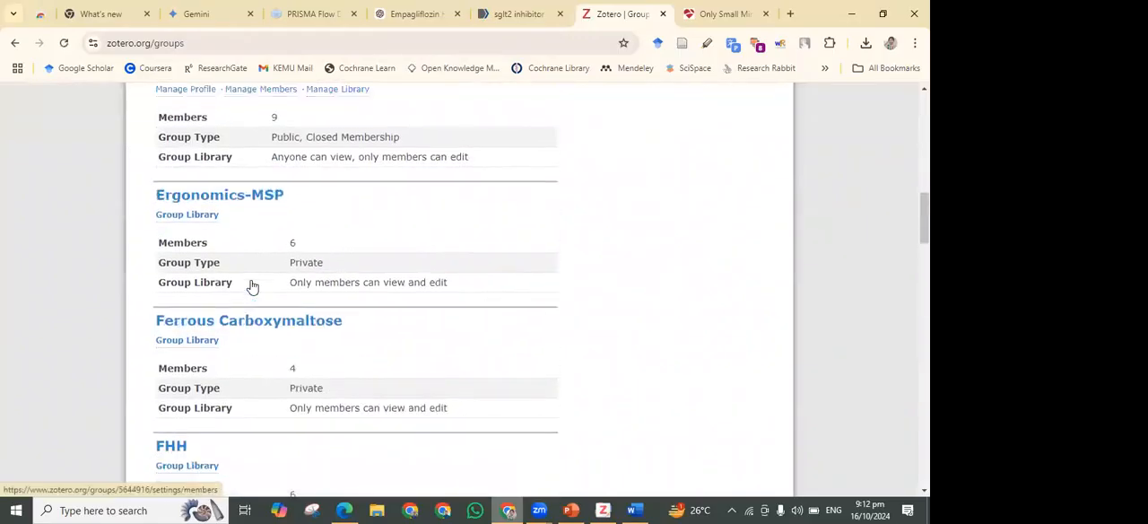
scroll(252, 287, "up", 5)
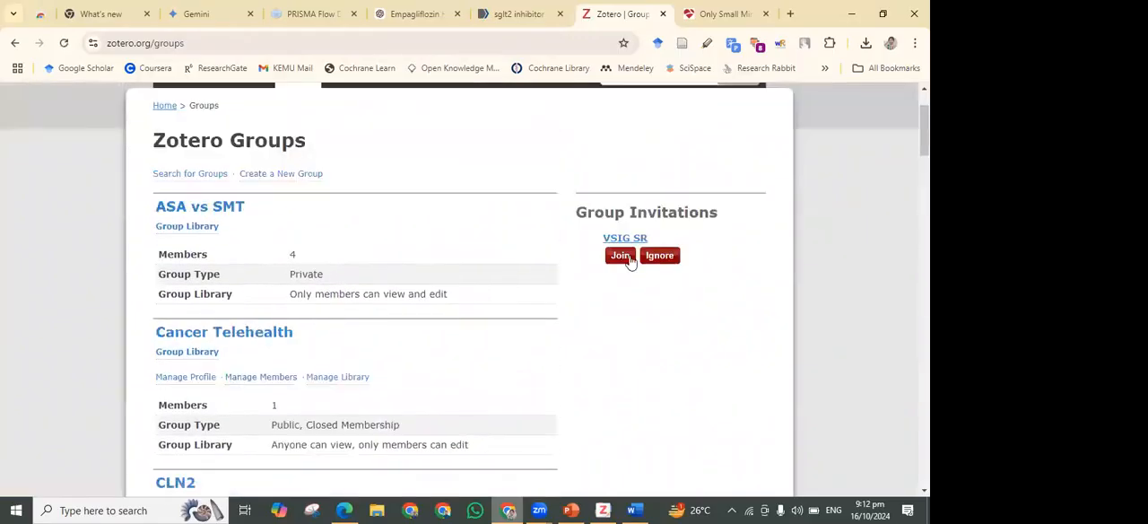
left_click(620, 255)
scroll(215, 310, "up", 3)
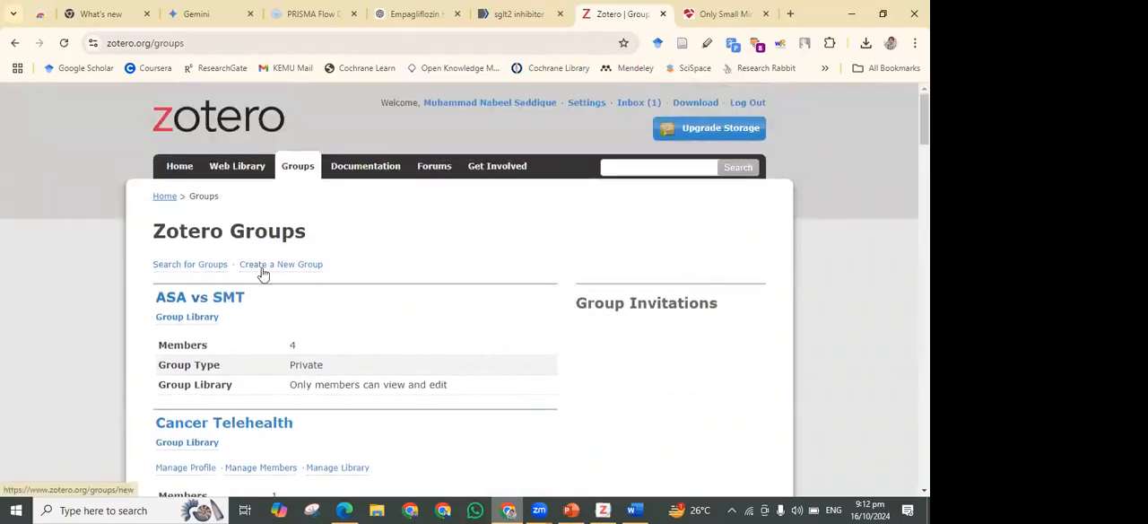
Create a new Zotero group with Public, Open Membership, using the account holder's full name as the group name
left_click(263, 266)
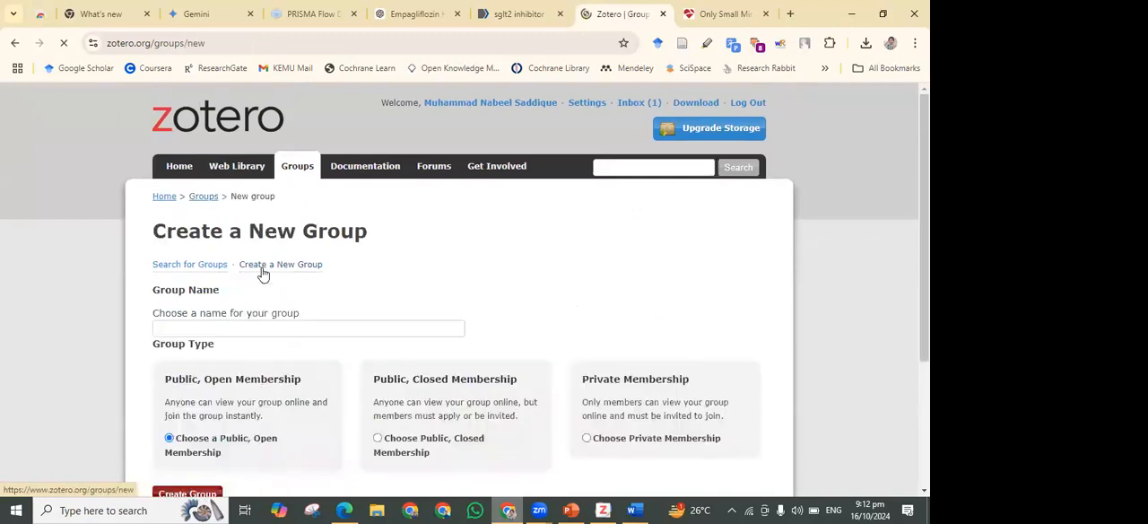
scroll(358, 328, "down", 1)
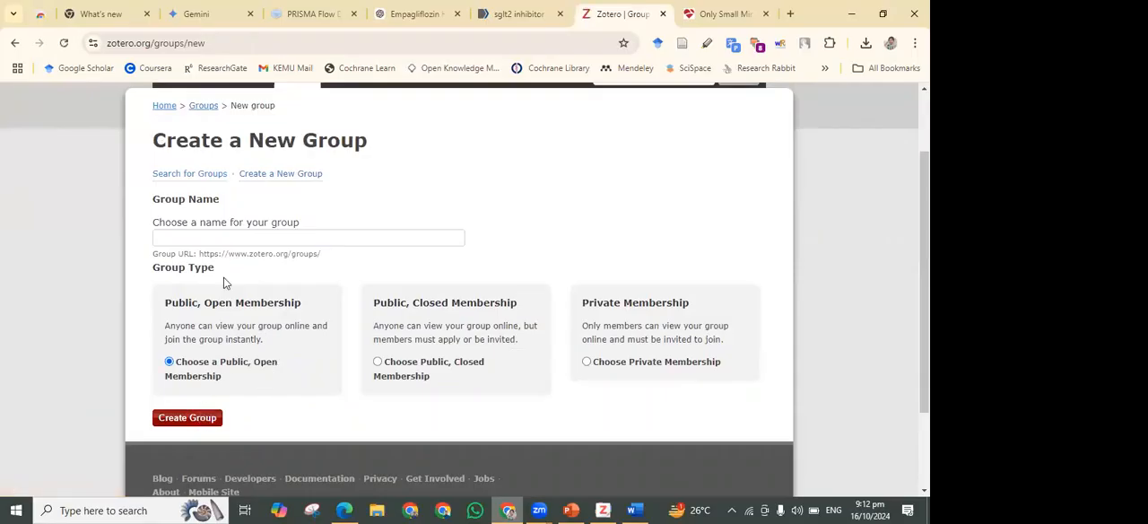
left_click(228, 235)
left_click(267, 269)
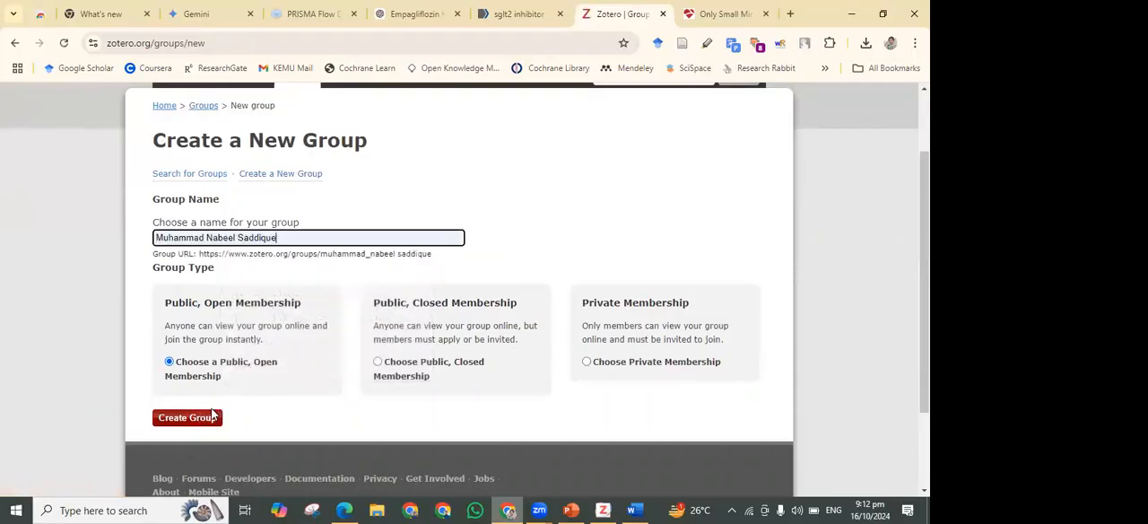
left_click(208, 419)
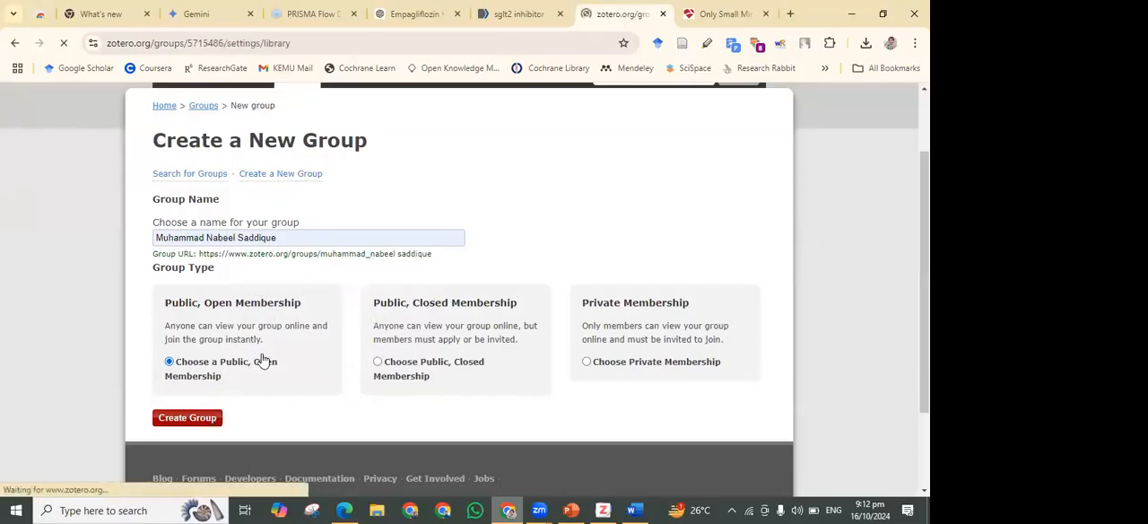
Open the new group's members settings and bring up the form for inviting members by email or username
scroll(265, 359, "down", 5)
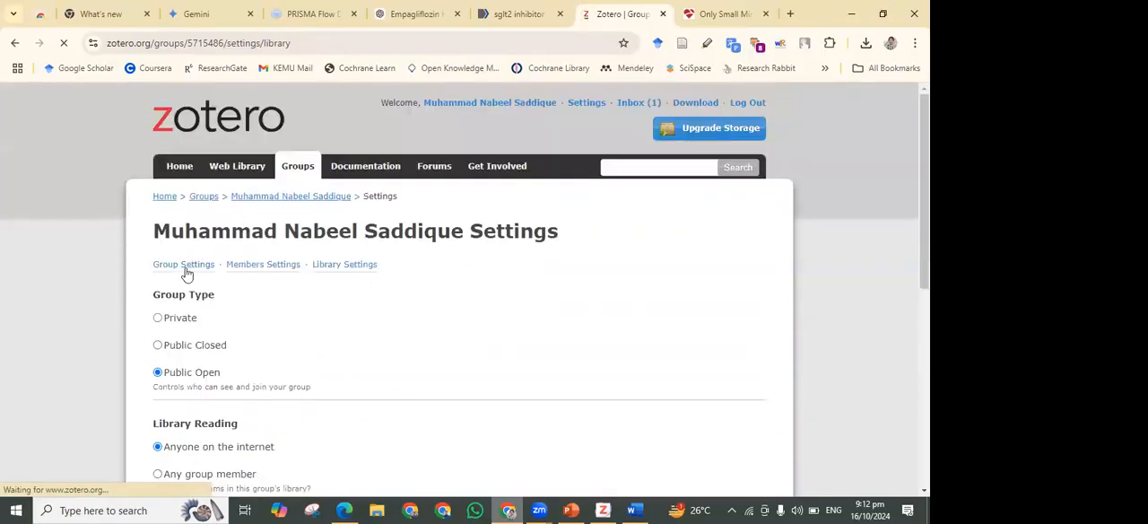
left_click(263, 265)
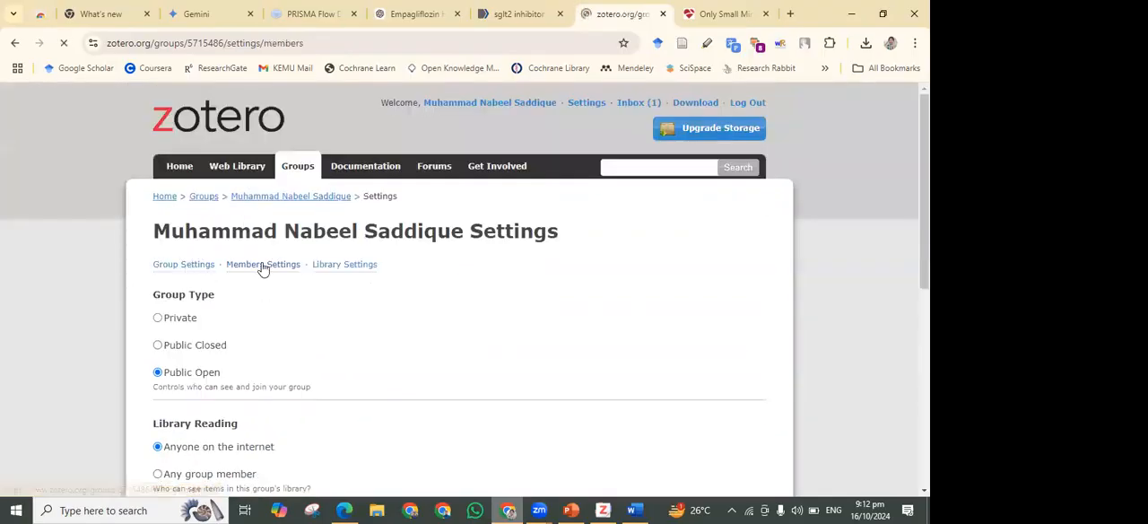
left_click(234, 466)
left_click(263, 322)
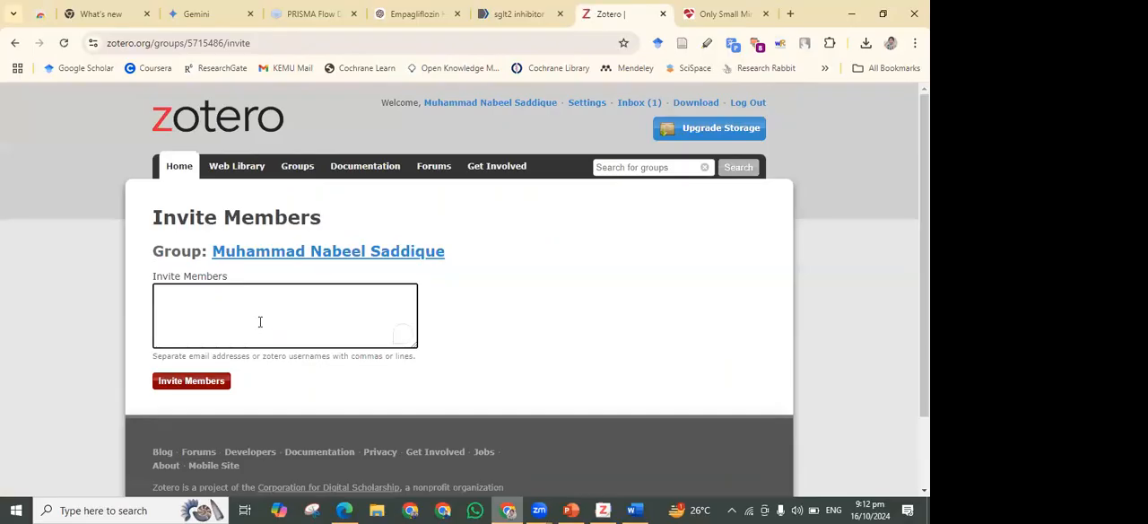
type("akjdjs")
left_click_drag(211, 296, 140, 300)
key("BackSpace")
Examine the Invite Members form and its note on how to separate email addresses or Zotero usernames
left_click_drag(261, 360, 441, 362)
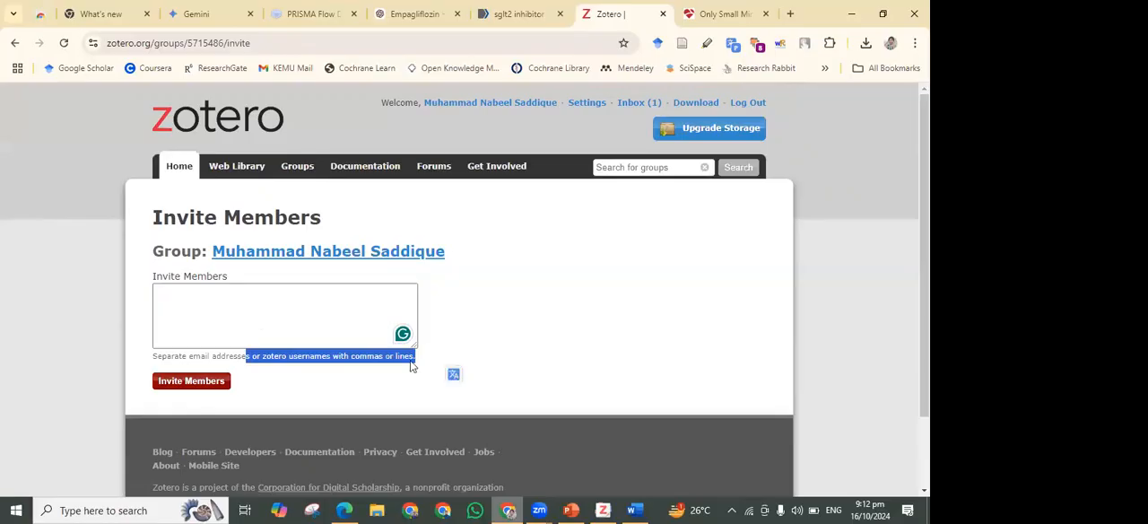
left_click(412, 366)
left_click(314, 306)
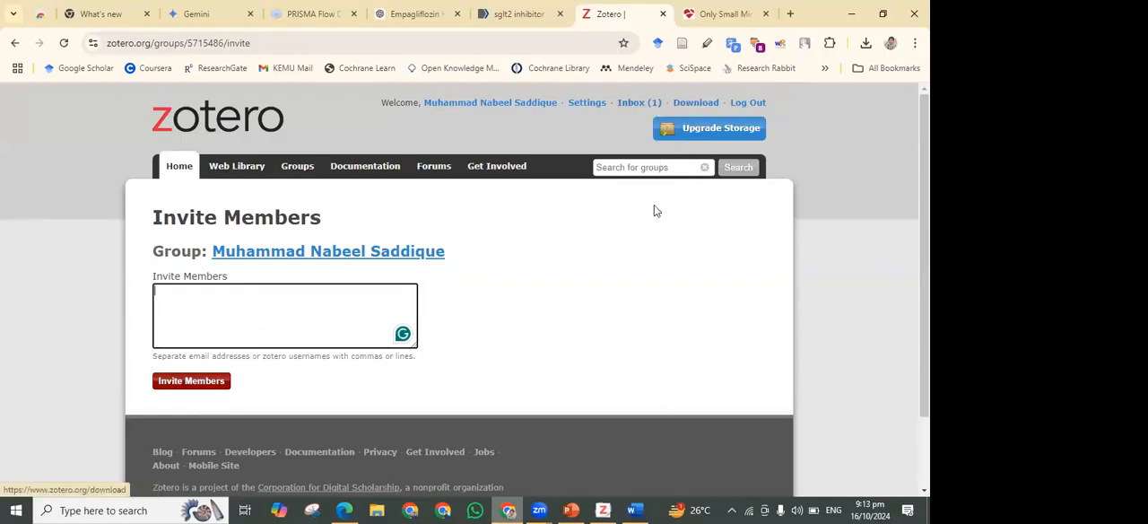
scroll(451, 218, "down", 1)
scroll(395, 193, "up", 1)
Open the Zotero documentation and look through its quick links and topics on using Zotero
left_click(375, 174)
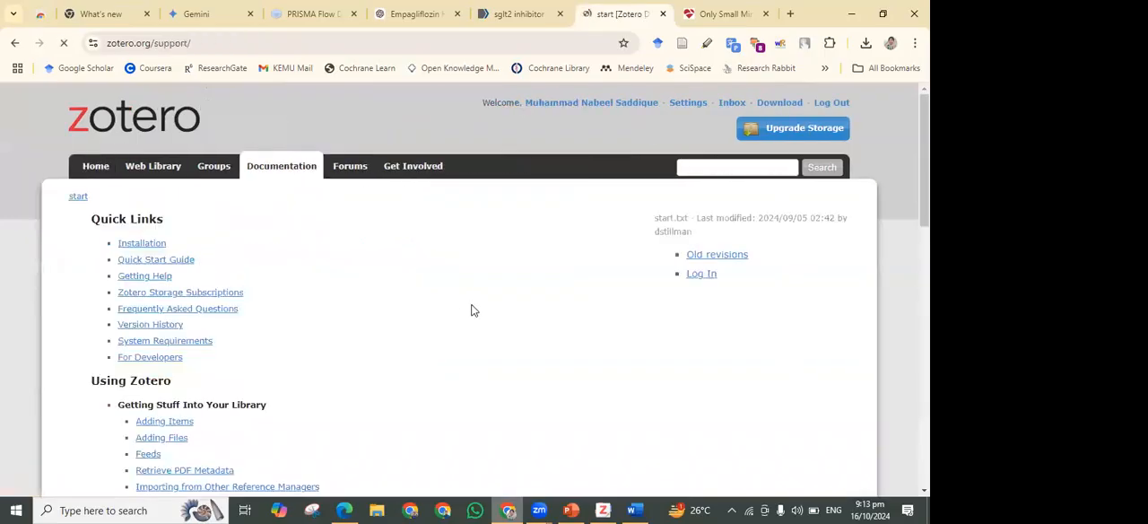
scroll(332, 327, "down", 4)
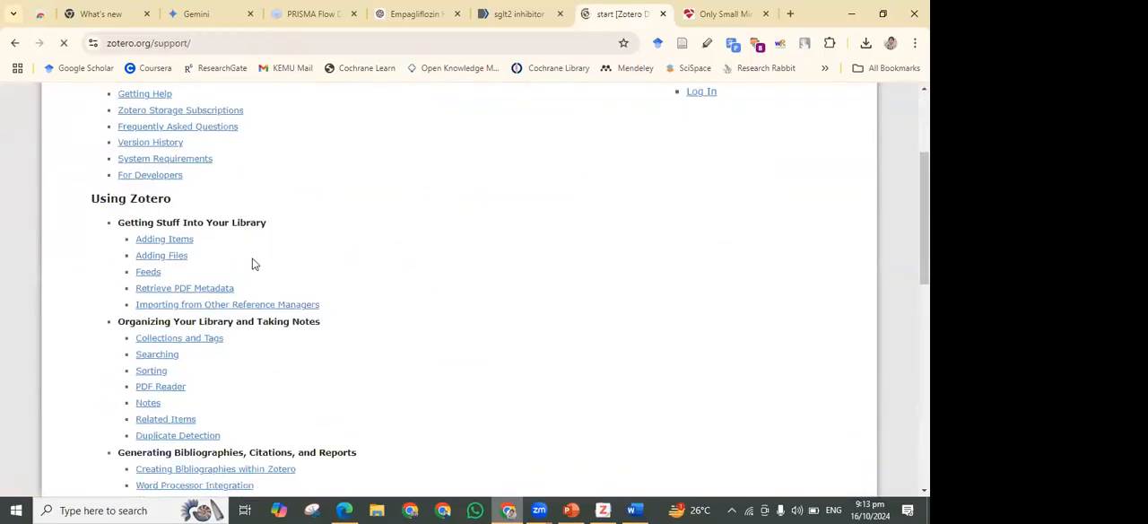
scroll(252, 264, "down", 5)
scroll(274, 320, "up", 4)
scroll(274, 323, "up", 5)
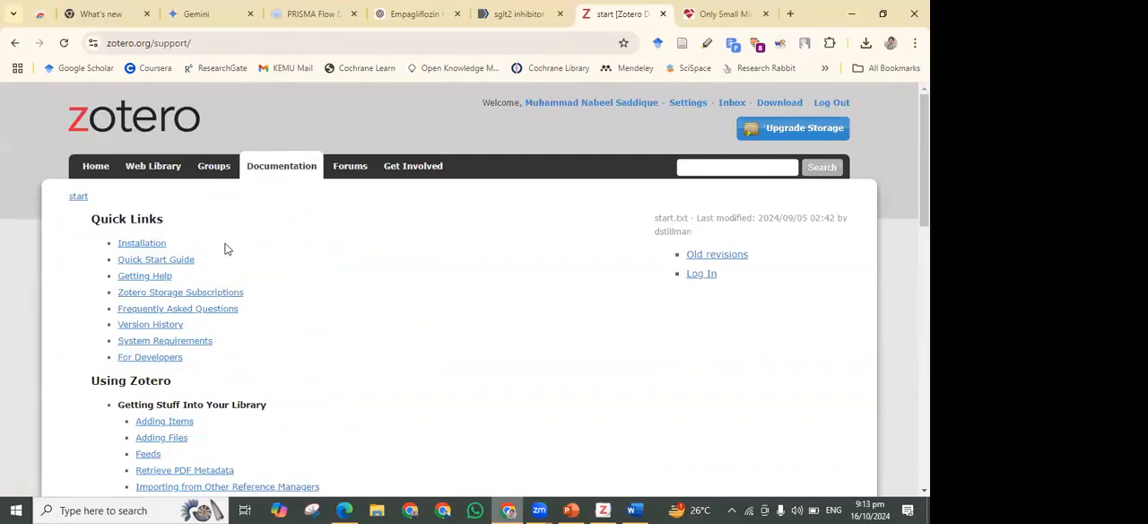
scroll(228, 256, "down", 7)
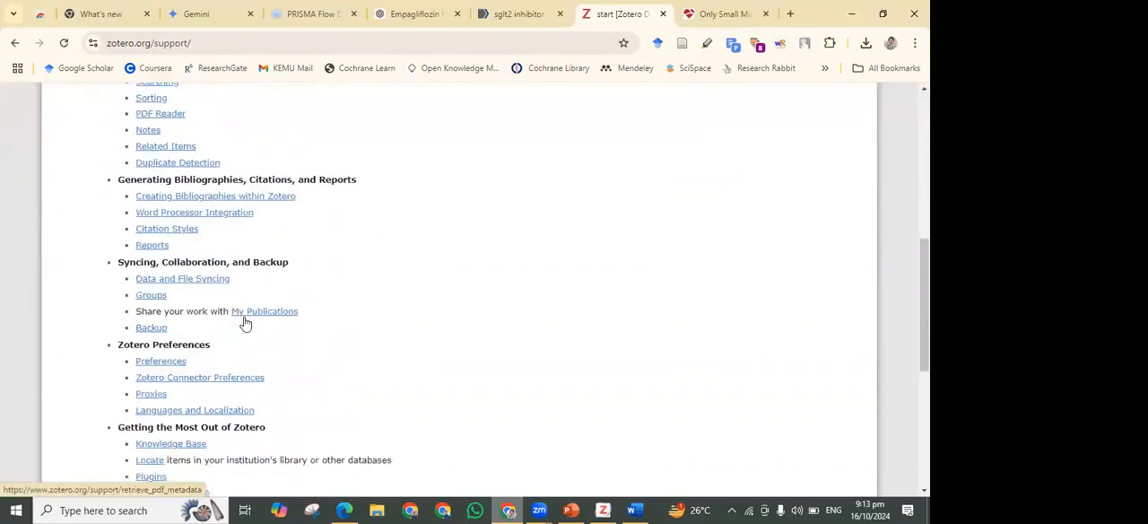
scroll(257, 344, "down", 1)
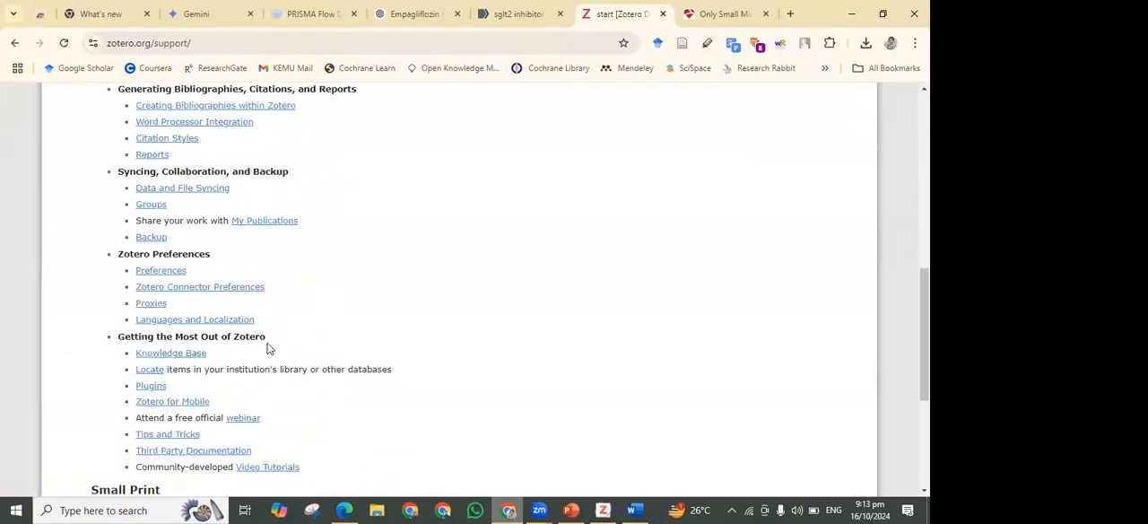
Open the Plugins documentation and look through the plugins for website, word processor, desktop and other program integration
left_click(151, 385)
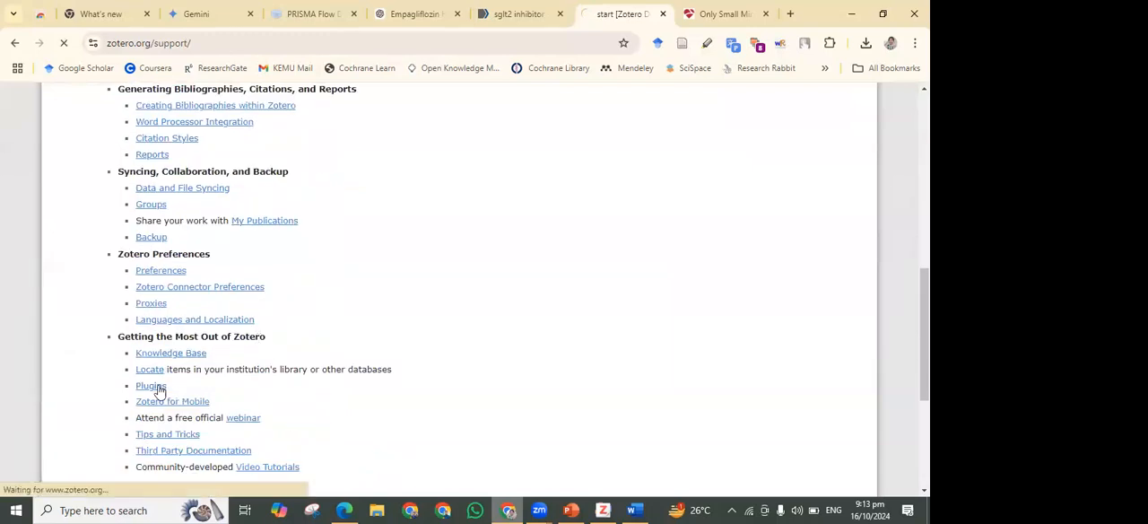
scroll(422, 342, "down", 2)
scroll(426, 344, "down", 10)
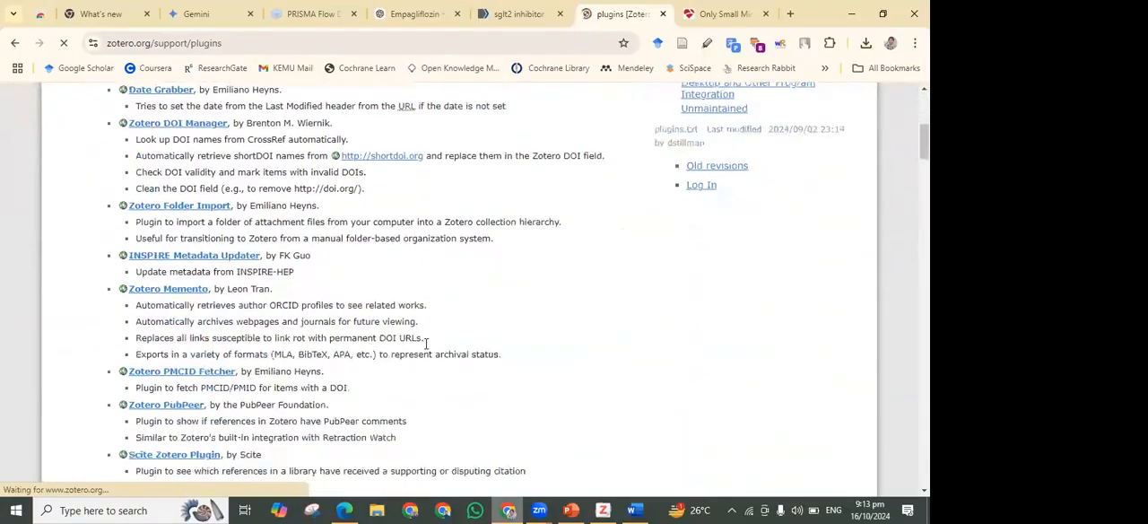
scroll(426, 346, "down", 5)
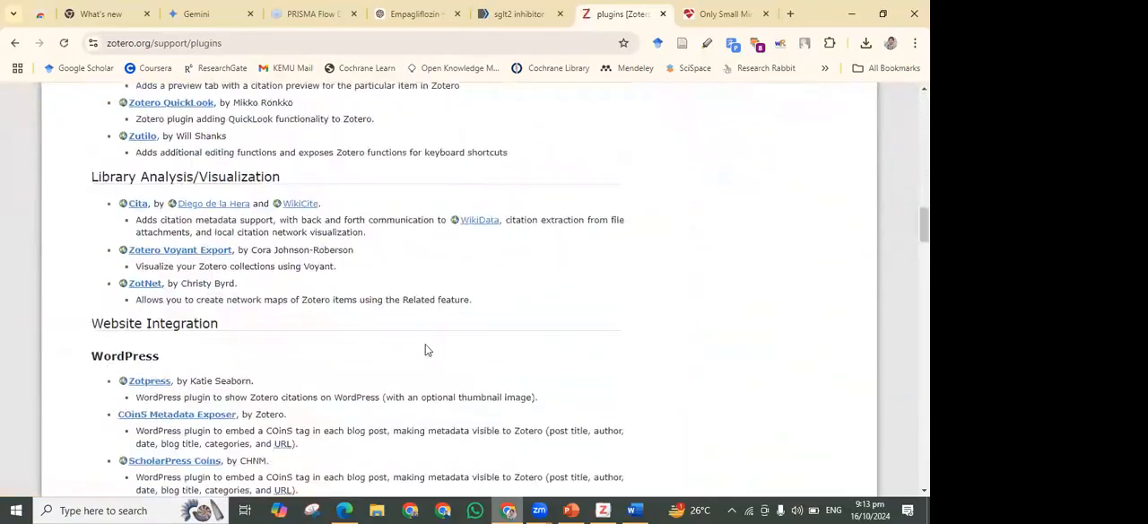
scroll(426, 350, "down", 5)
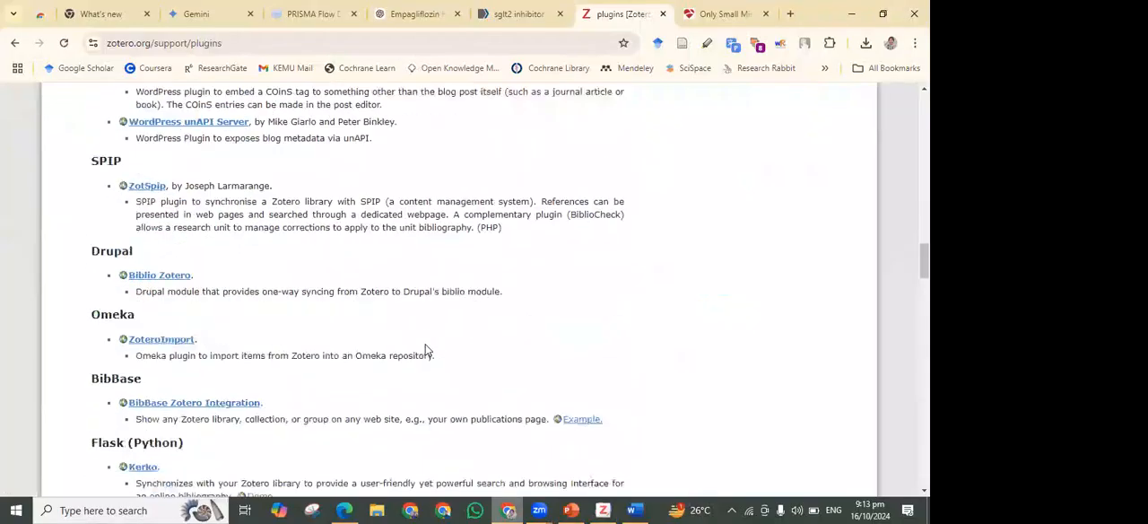
scroll(426, 350, "down", 4)
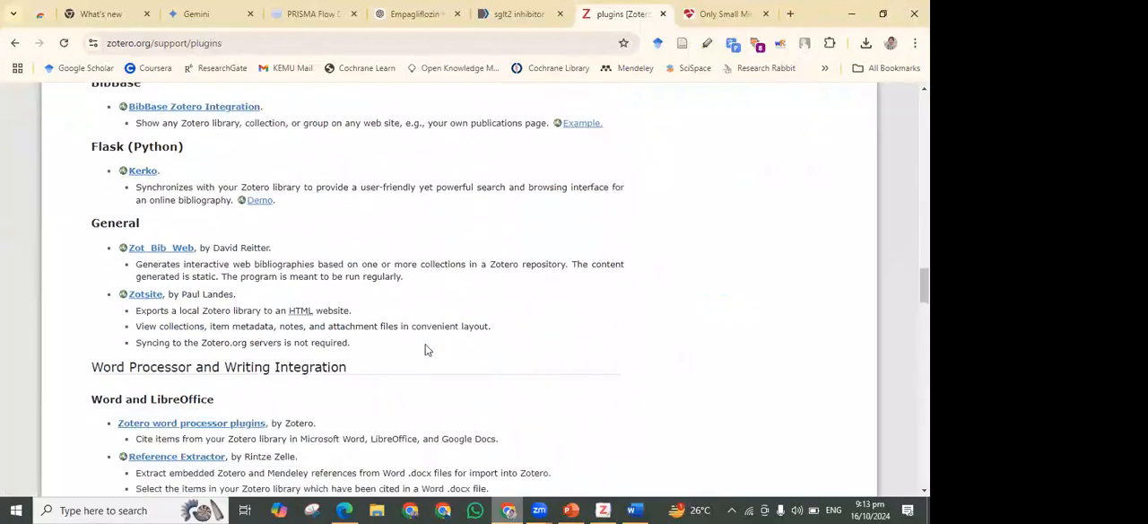
scroll(426, 350, "down", 2)
scroll(426, 350, "down", 12)
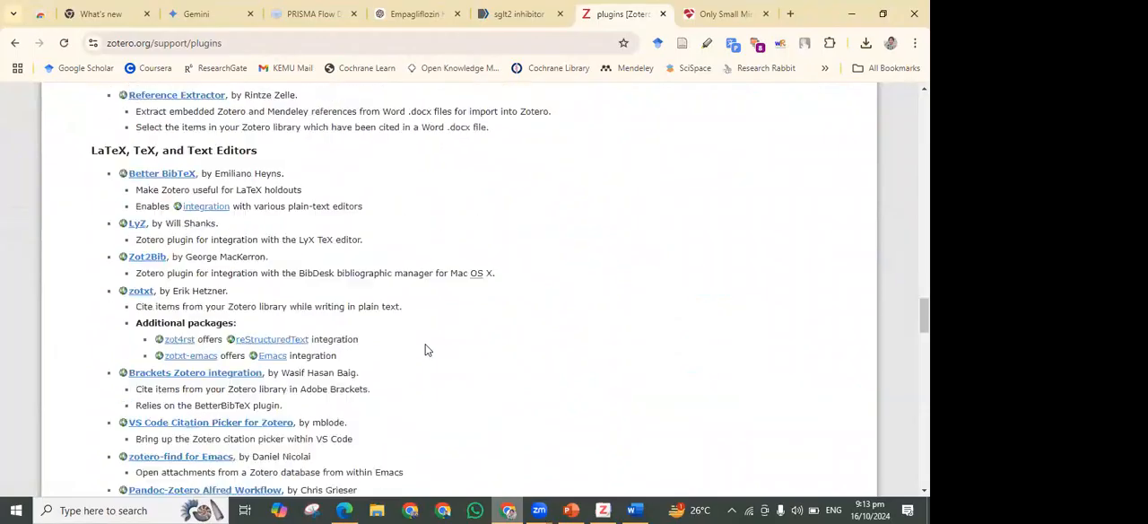
scroll(426, 350, "down", 9)
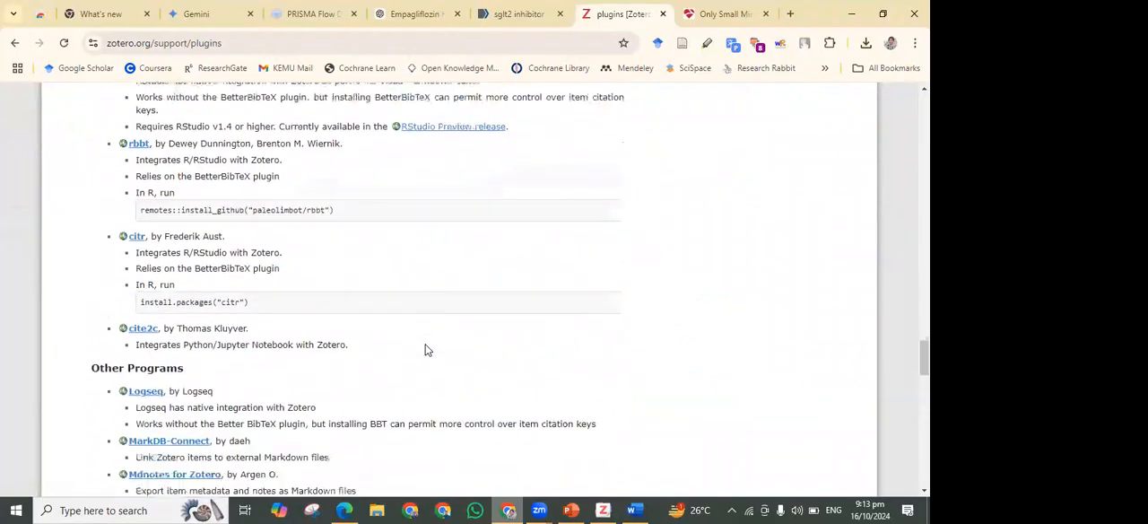
scroll(426, 350, "down", 10)
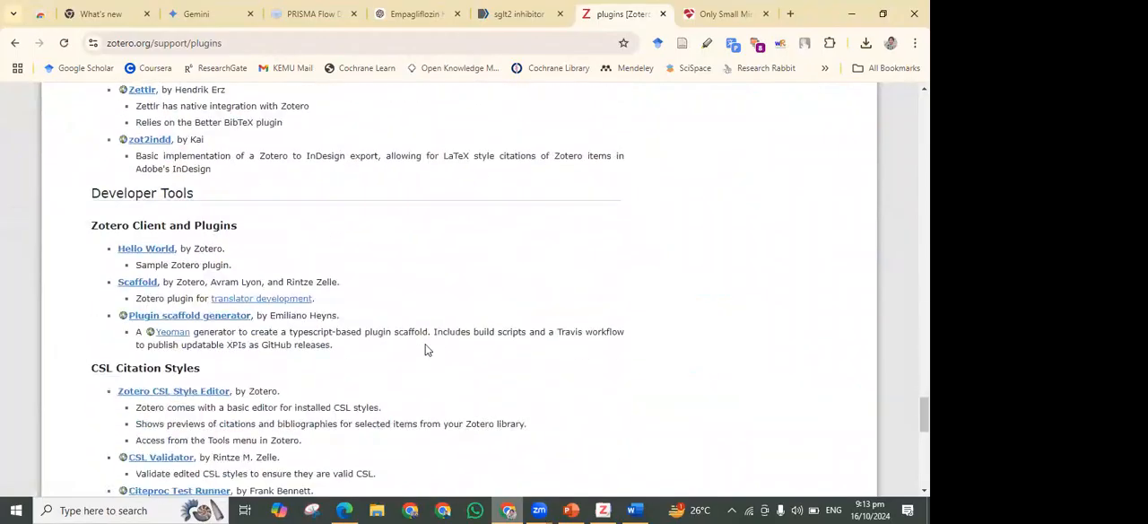
scroll(425, 350, "up", 5)
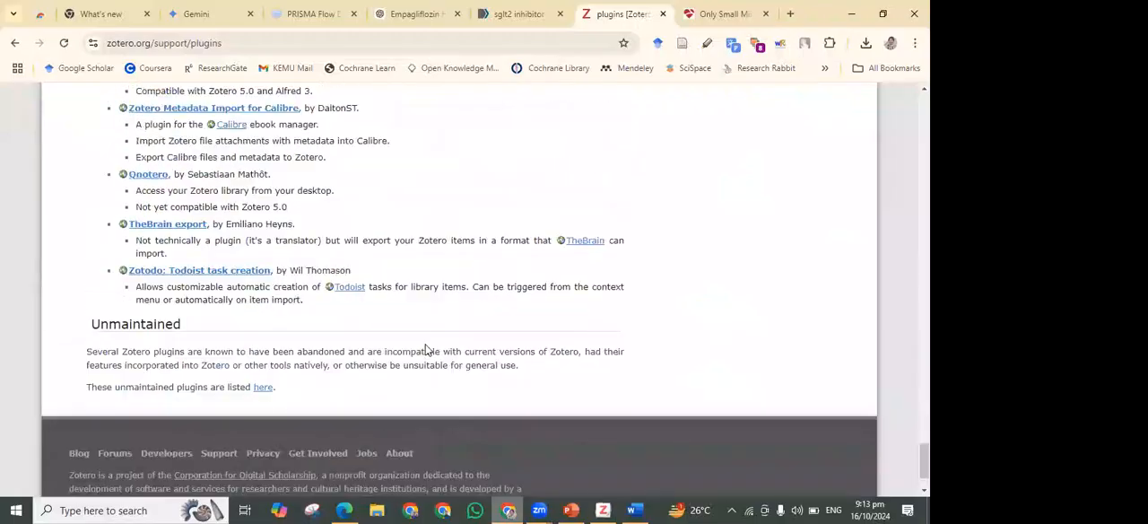
triple_click(173, 201)
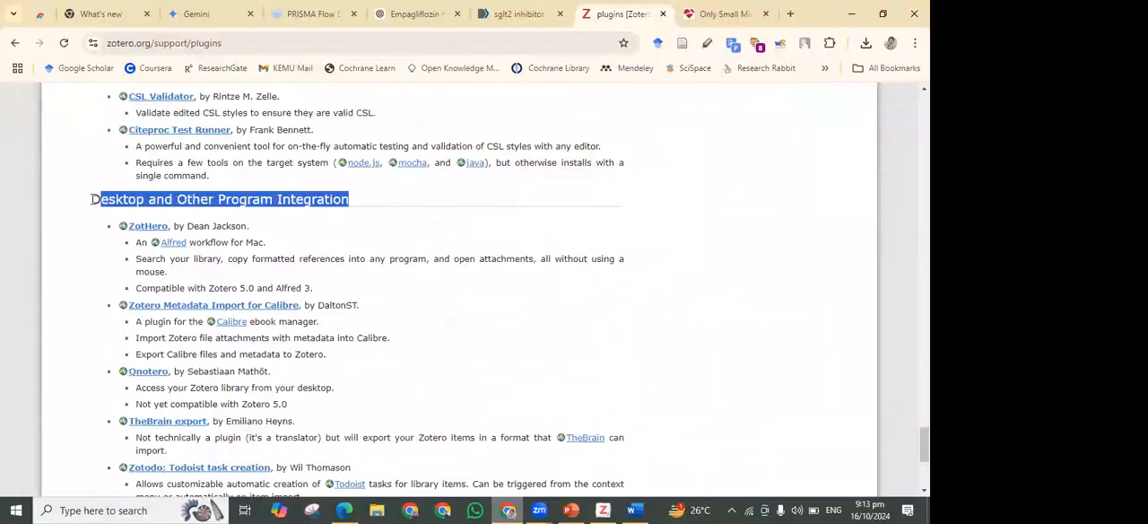
scroll(326, 333, "up", 5)
scroll(325, 332, "up", 4)
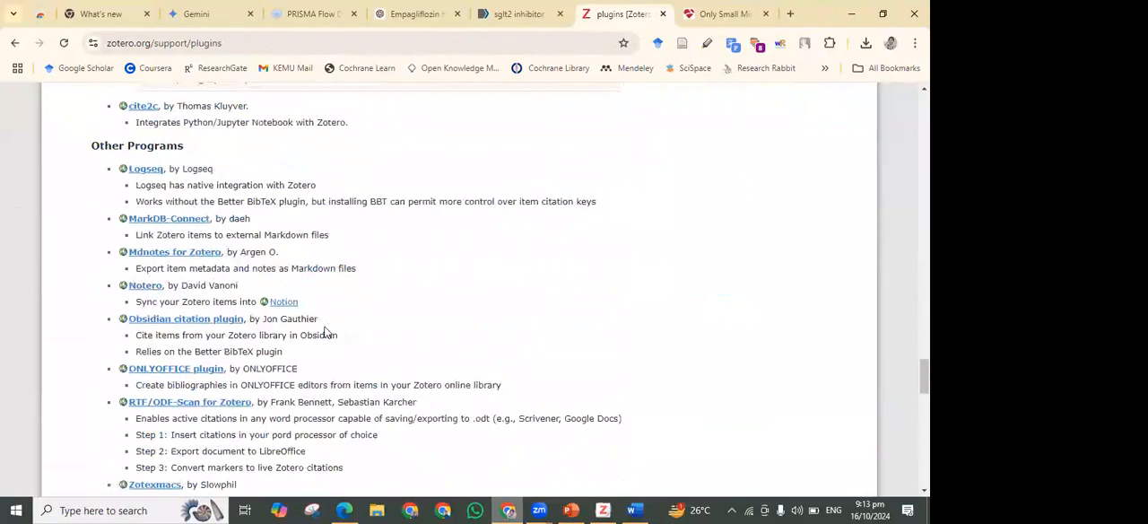
scroll(326, 333, "up", 10)
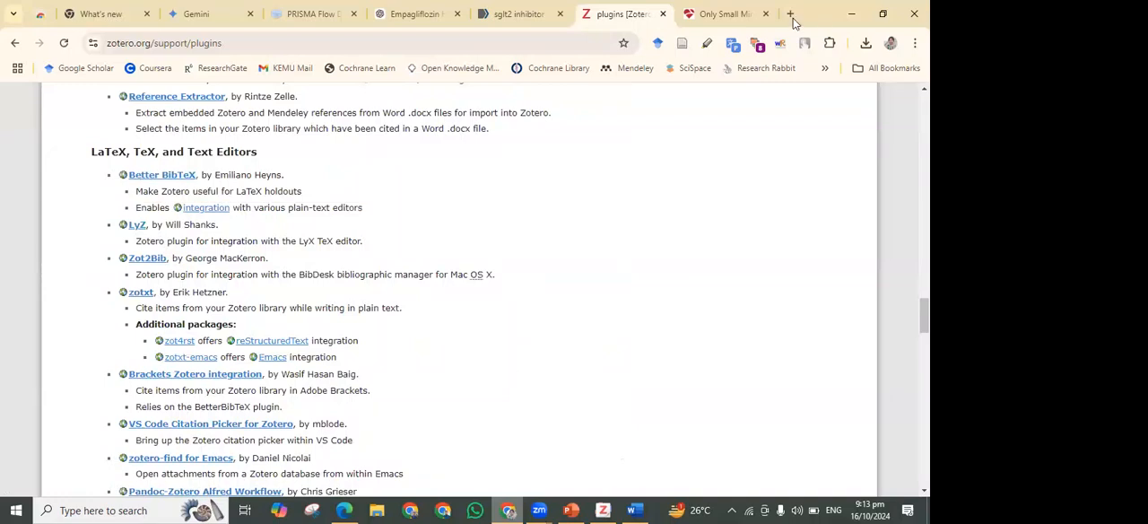
Open Google Scholar in the browser tab that holds the tctMD article on SGLT2 inhibitors
key("ctrl+Tab")
left_click(591, 43)
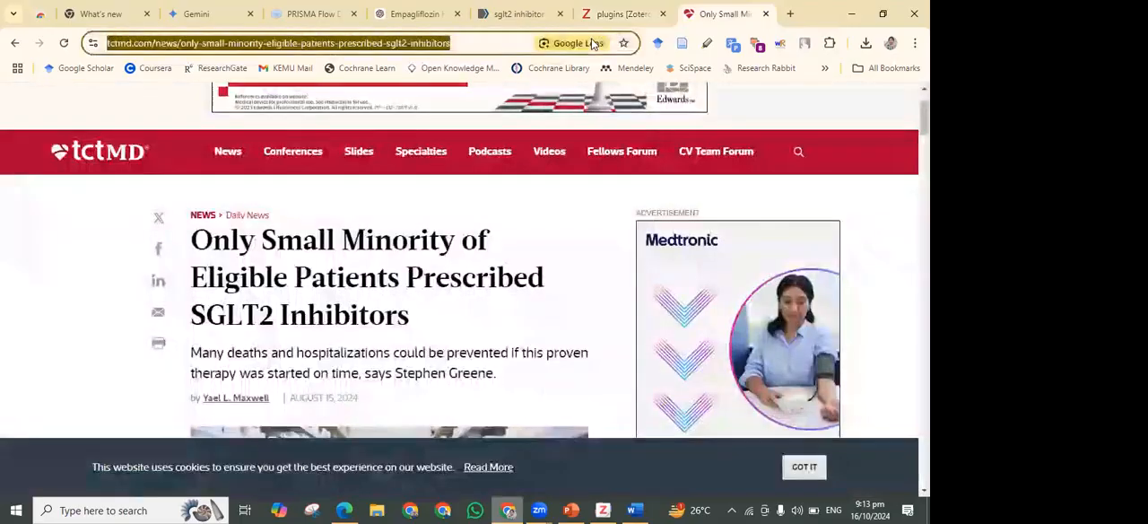
type("google.com/schhp?hl=en-US")
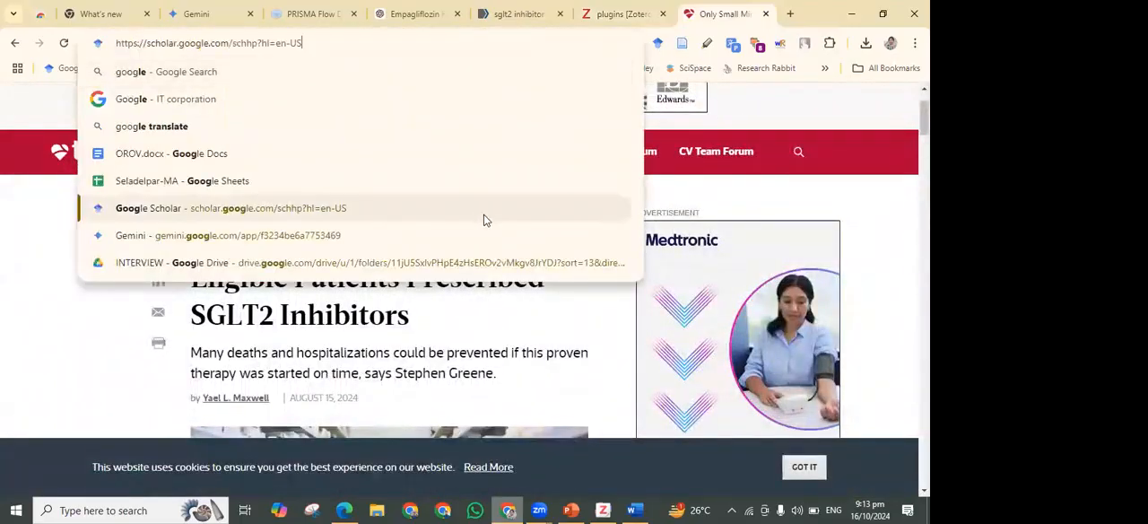
left_click(491, 215)
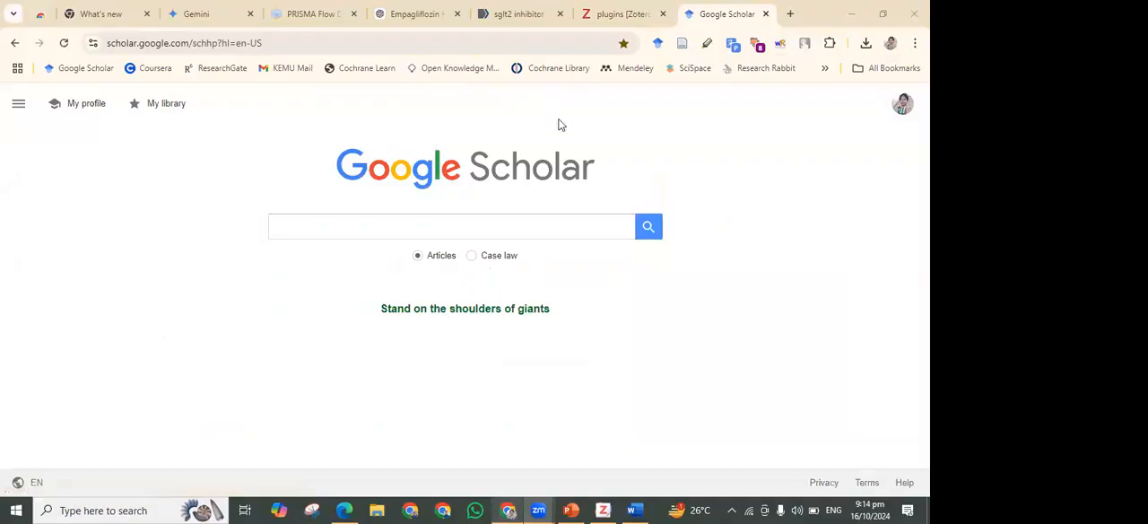
Search Google Scholar for SGLTI
left_click(415, 228)
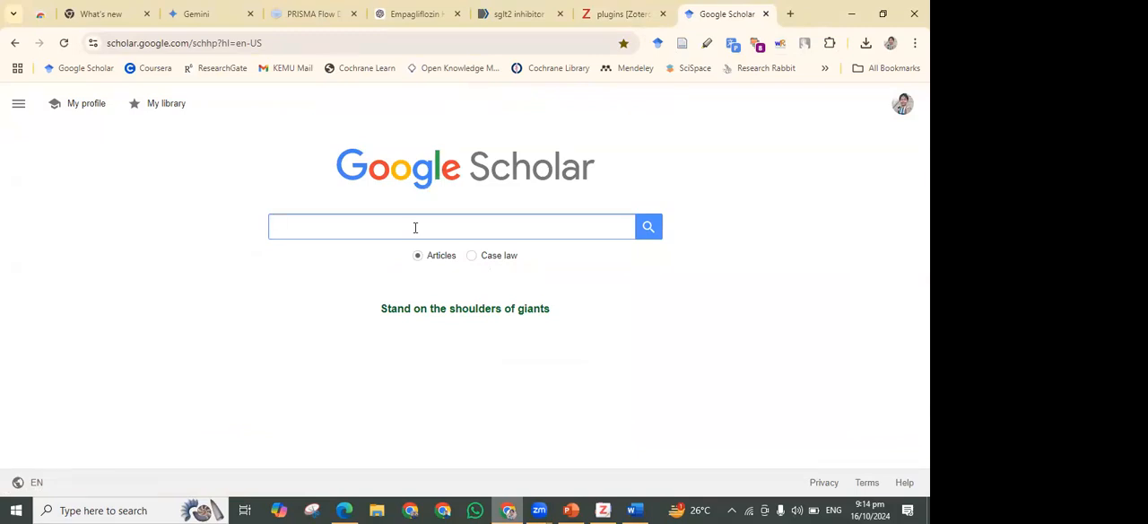
type("SGLTI")
key("Return")
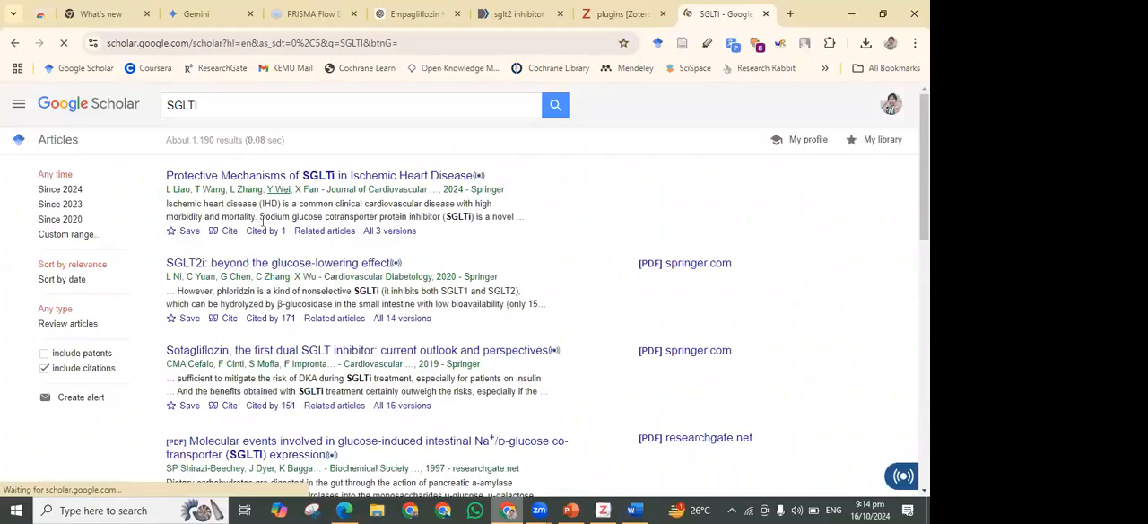
Save the first two search results to the Scholar library, labelling the Ischemic Heart Disease article as RNA Therapeutics
left_click(170, 233)
left_click(364, 260)
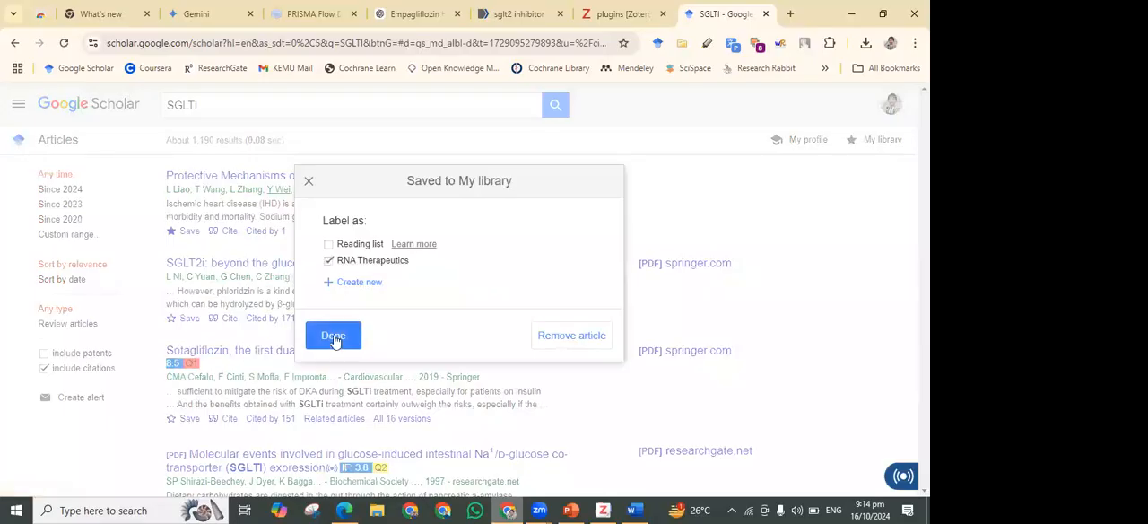
left_click(334, 338)
left_click(175, 323)
left_click(330, 336)
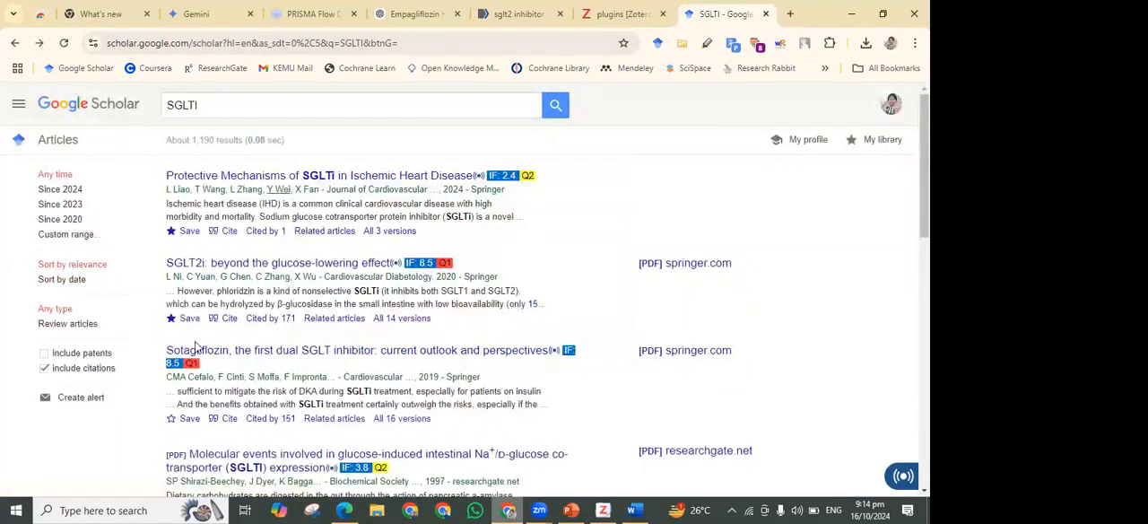
Save the Sotagliflozin dual SGLT inhibitor article to the Scholar library with the RNA Therapeutics label
scroll(195, 346, "down", 1)
left_click(188, 330)
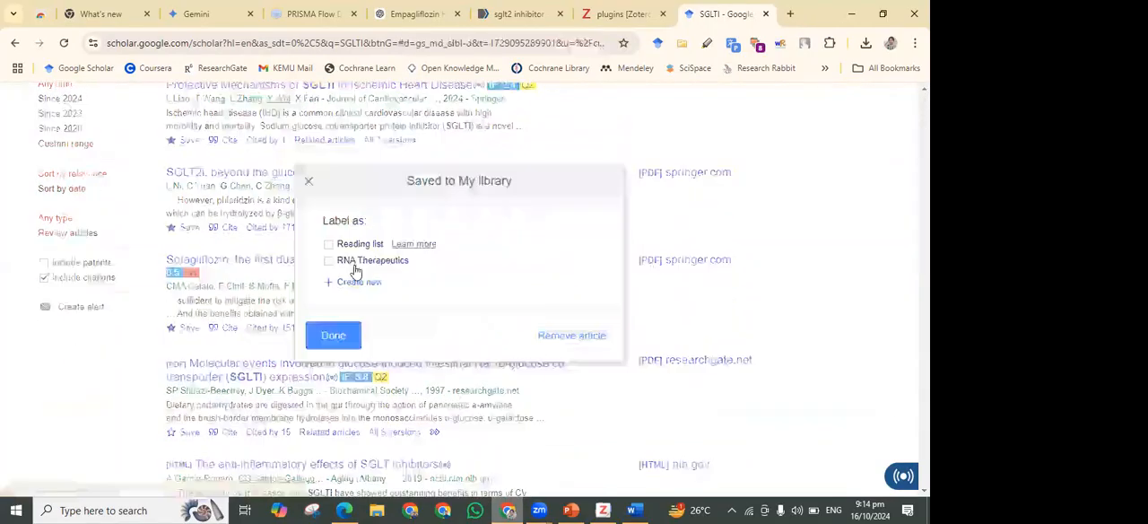
left_click(335, 337)
scroll(329, 346, "down", 2)
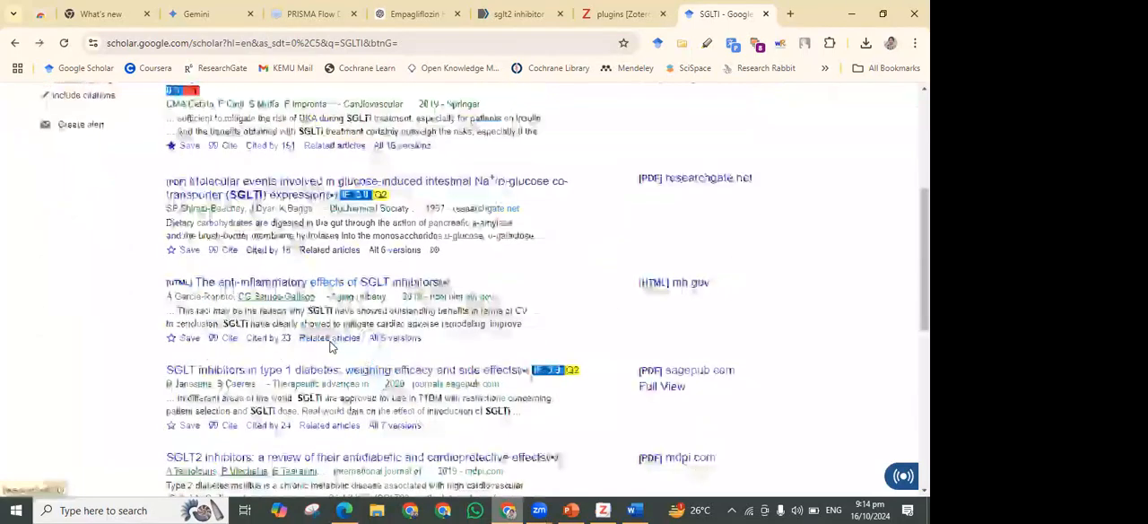
scroll(330, 346, "up", 3)
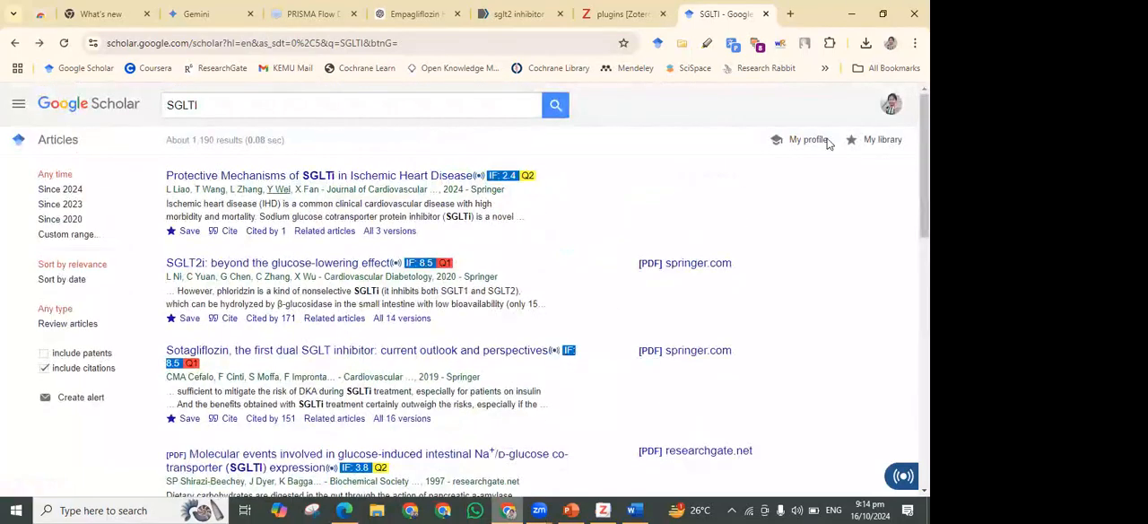
Open the Scholar library and export all of its articles in RefMan format
left_click(884, 140)
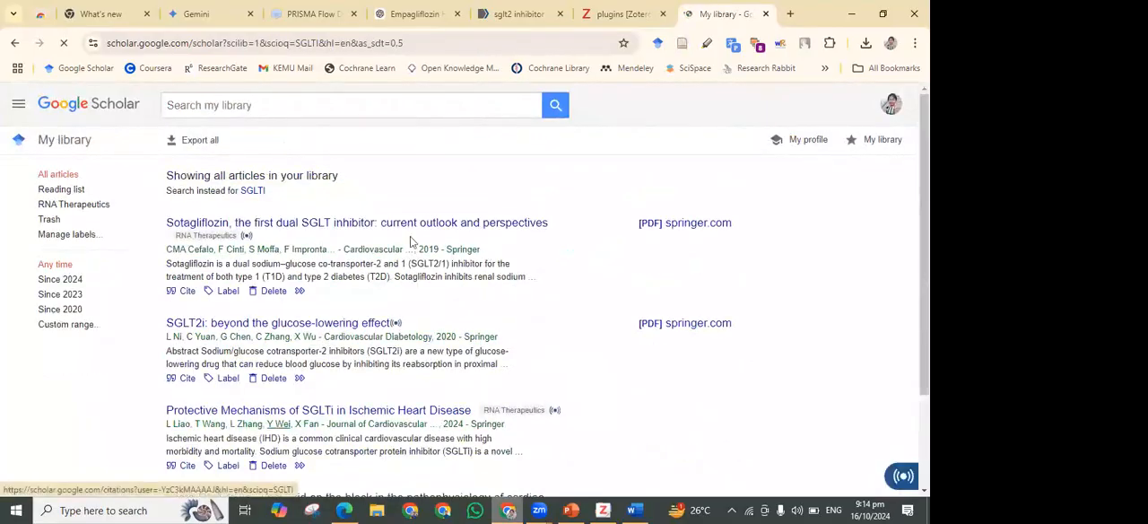
left_click(199, 142)
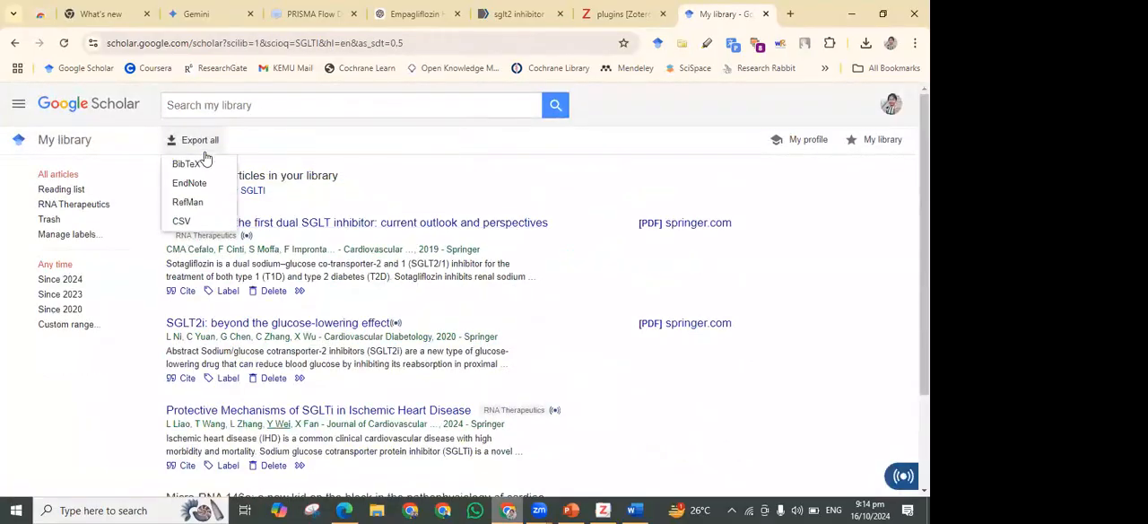
left_click(191, 202)
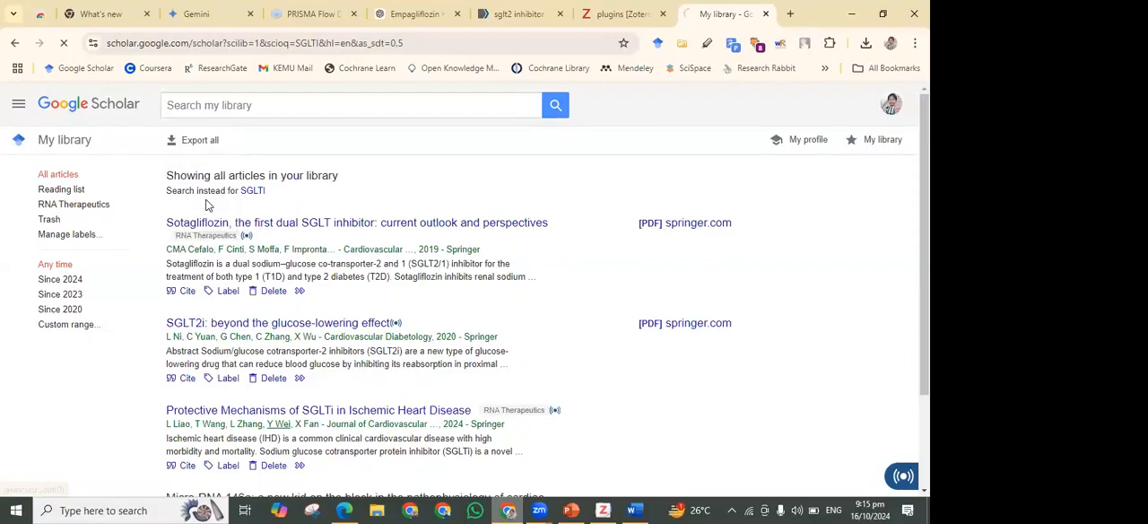
Locate the downloaded citations.ris file in its folder and switch to Zotero
left_click(866, 43)
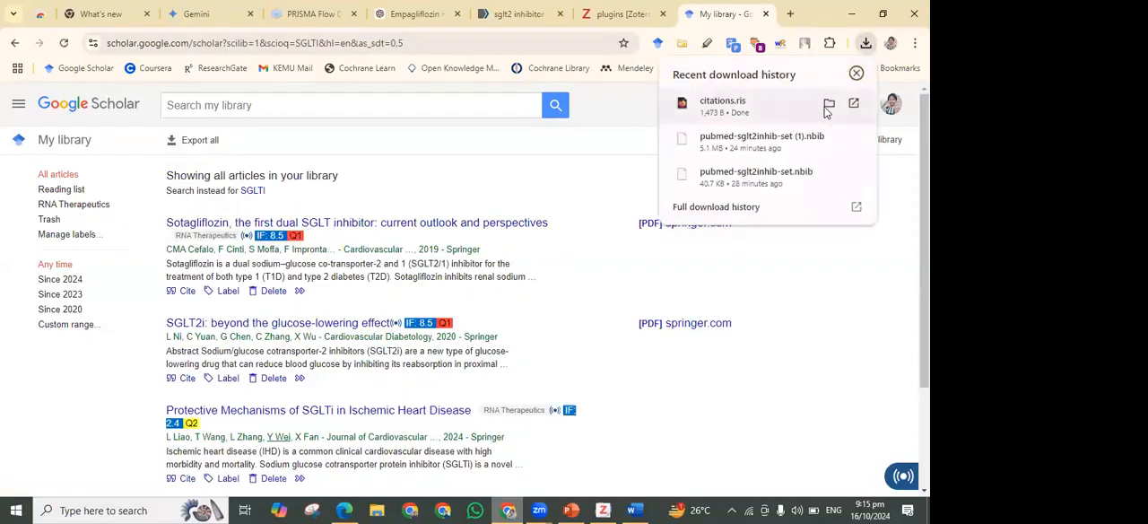
left_click(828, 106)
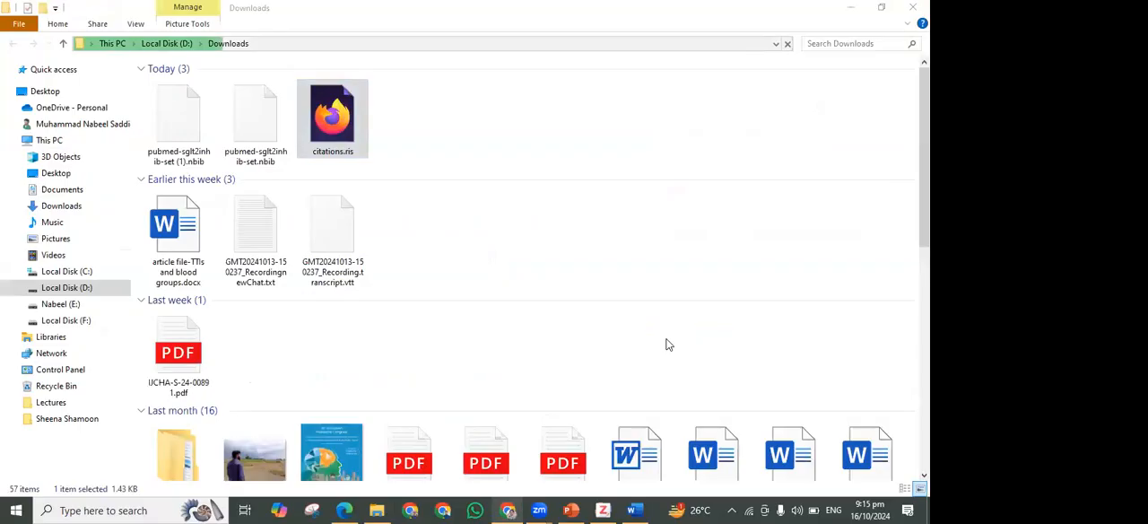
left_click(608, 507)
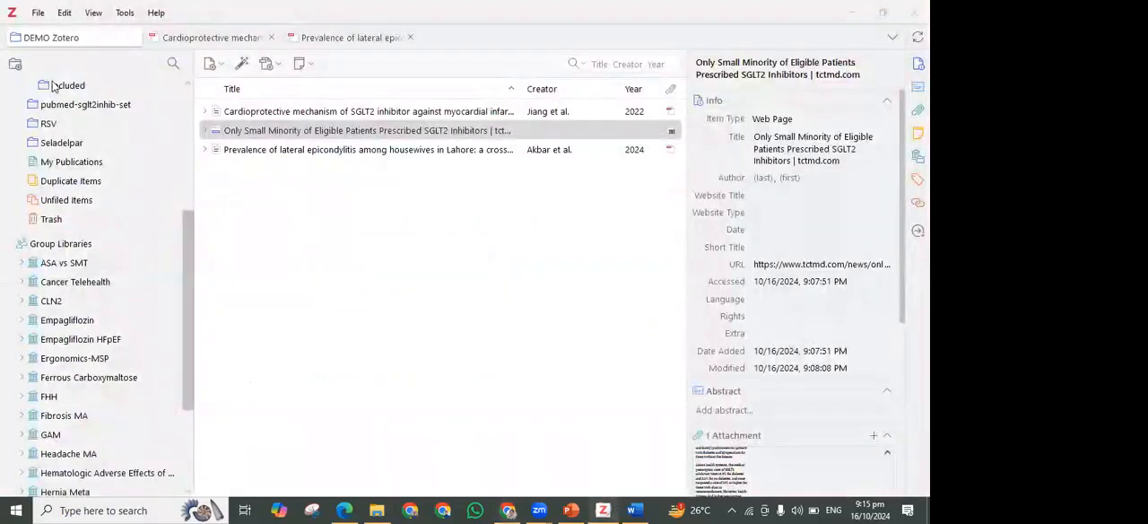
scroll(153, 98, "up", 3)
left_click(15, 65)
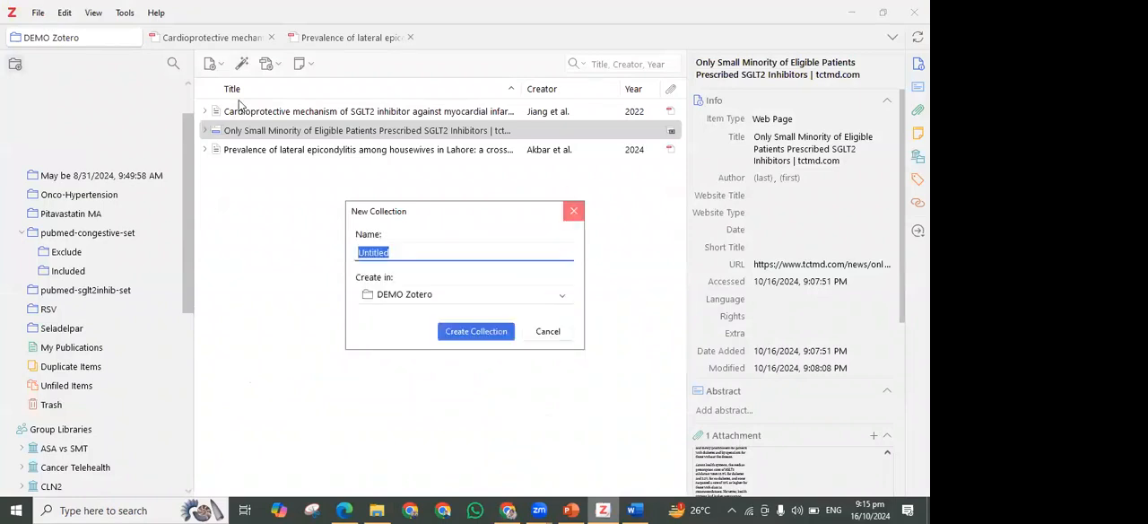
key("Escape")
Import the citations.ris file from the Downloads folder into the Zotero library
left_click(37, 12)
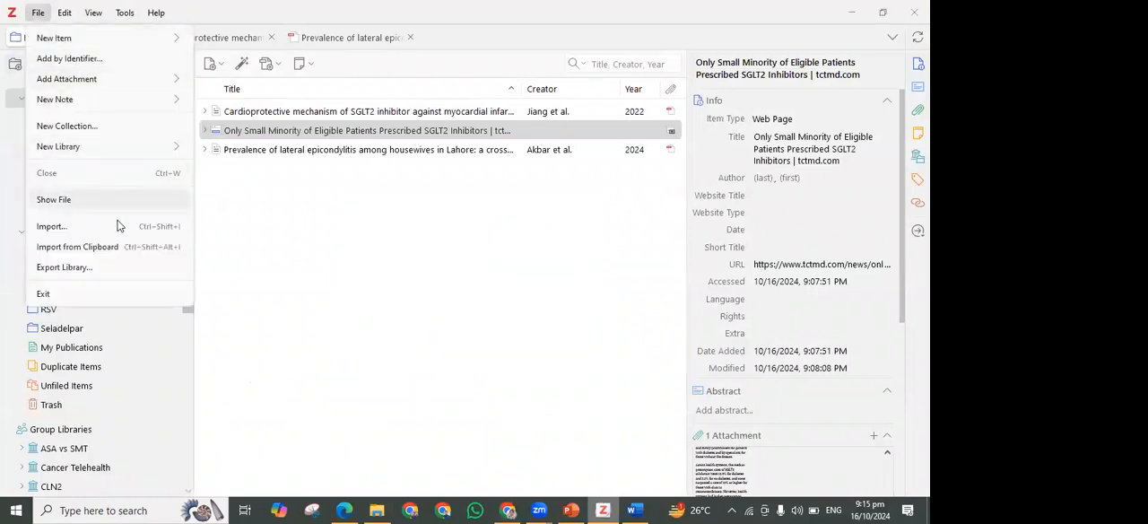
key("Escape")
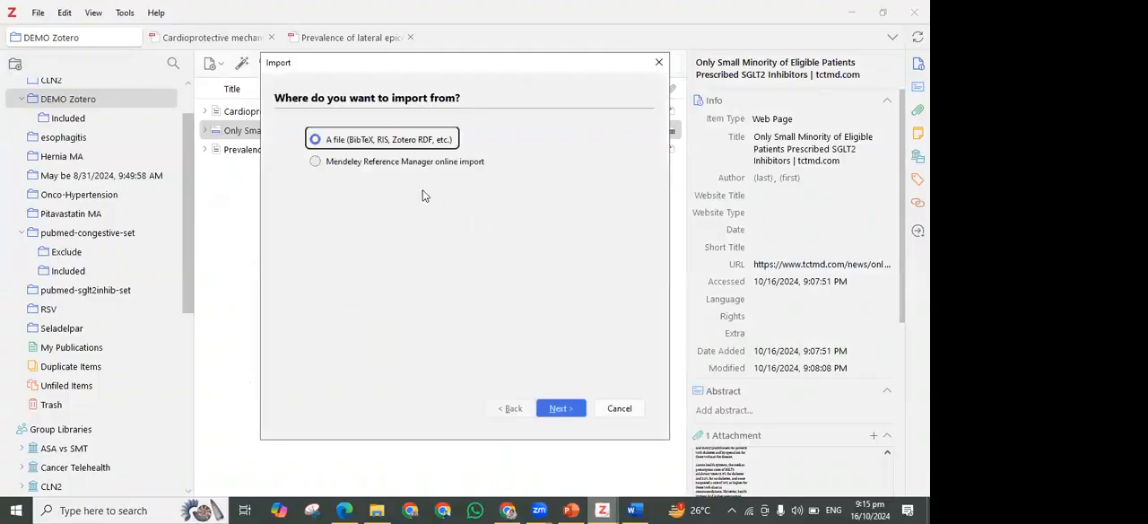
left_click(546, 408)
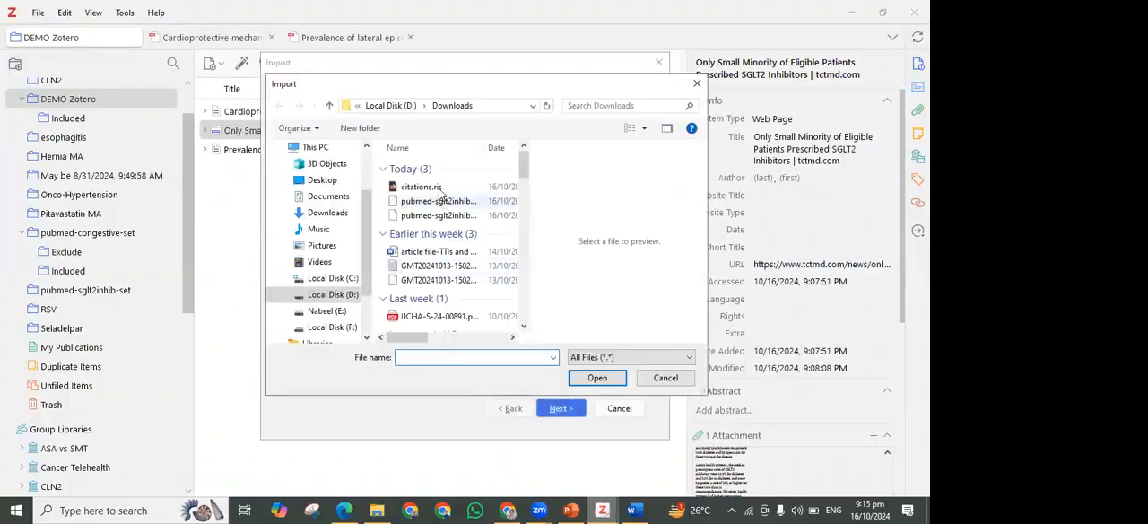
left_click(598, 378)
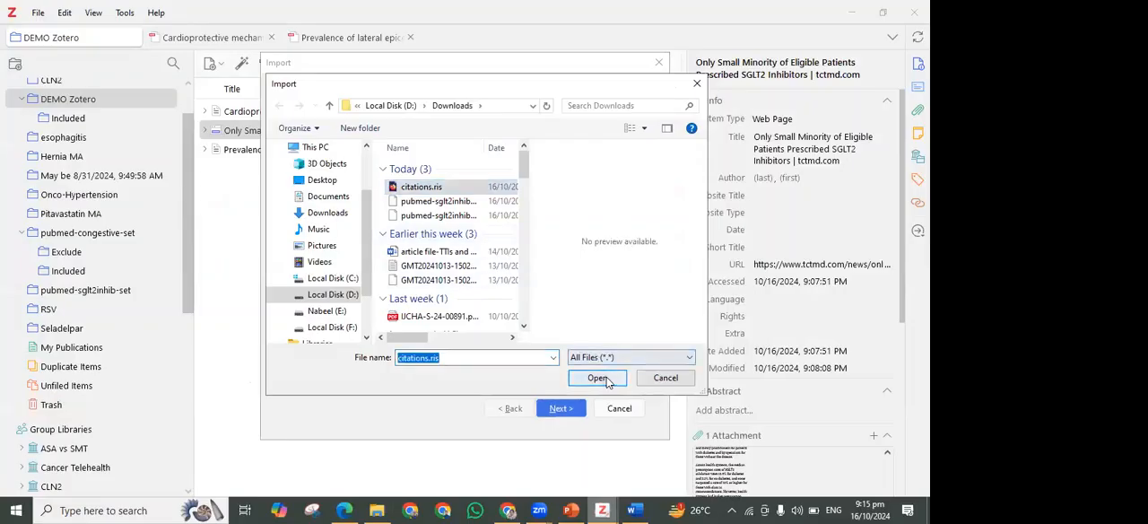
left_click(568, 408)
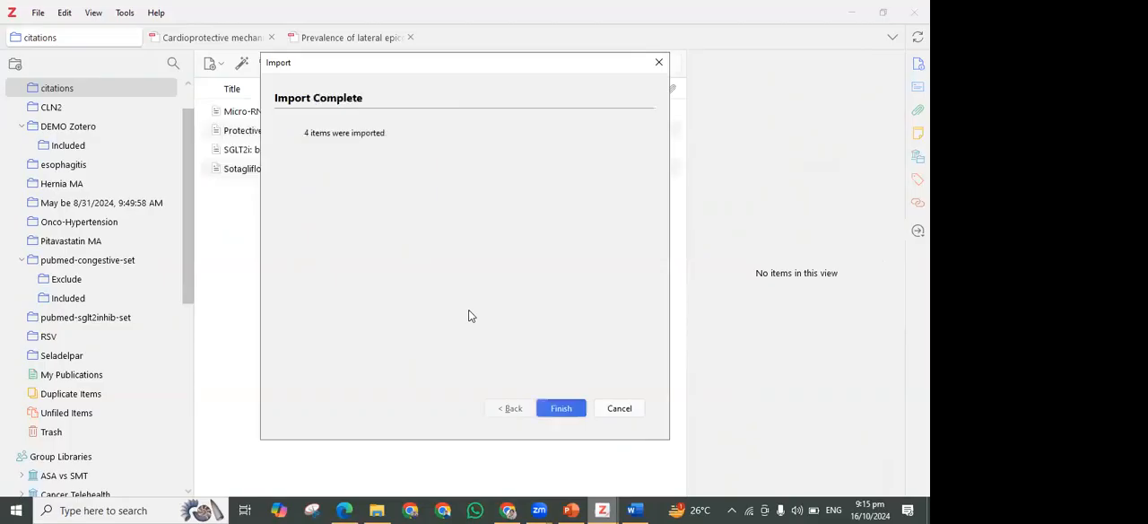
left_click(555, 410)
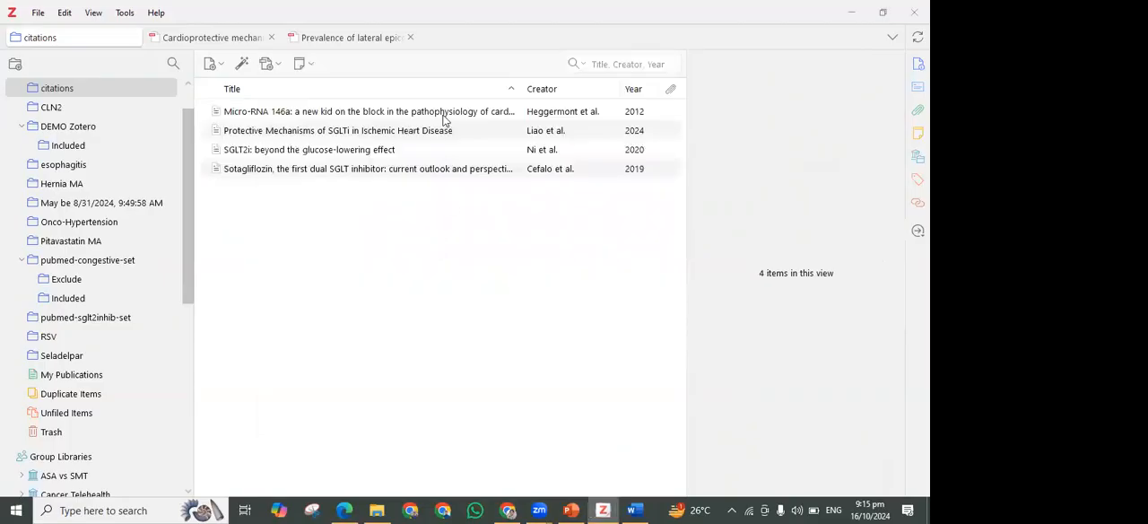
Find the full text for all the imported articles in the citations collection
left_click(451, 117)
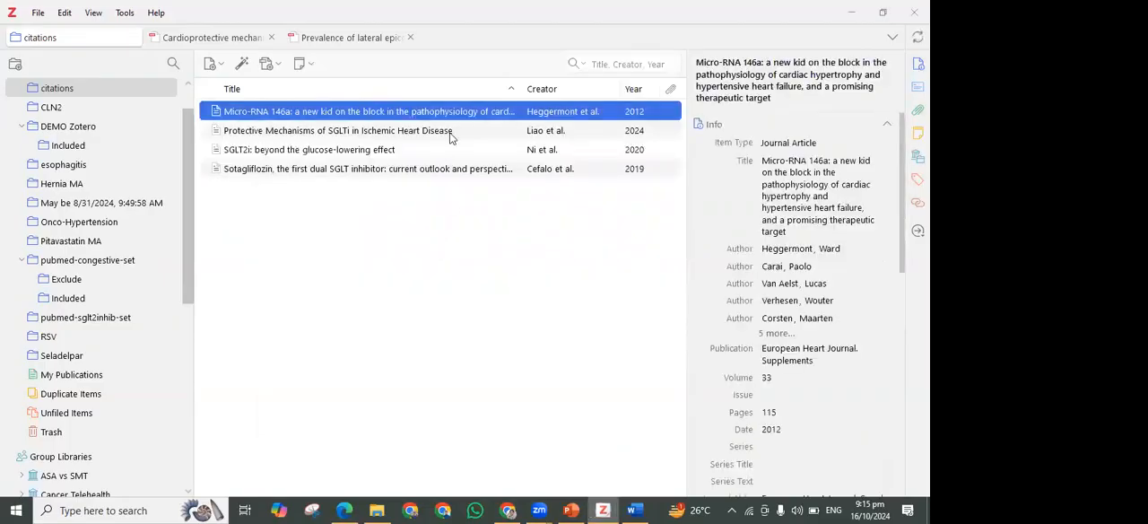
key("ctrl+a")
right_click(461, 138)
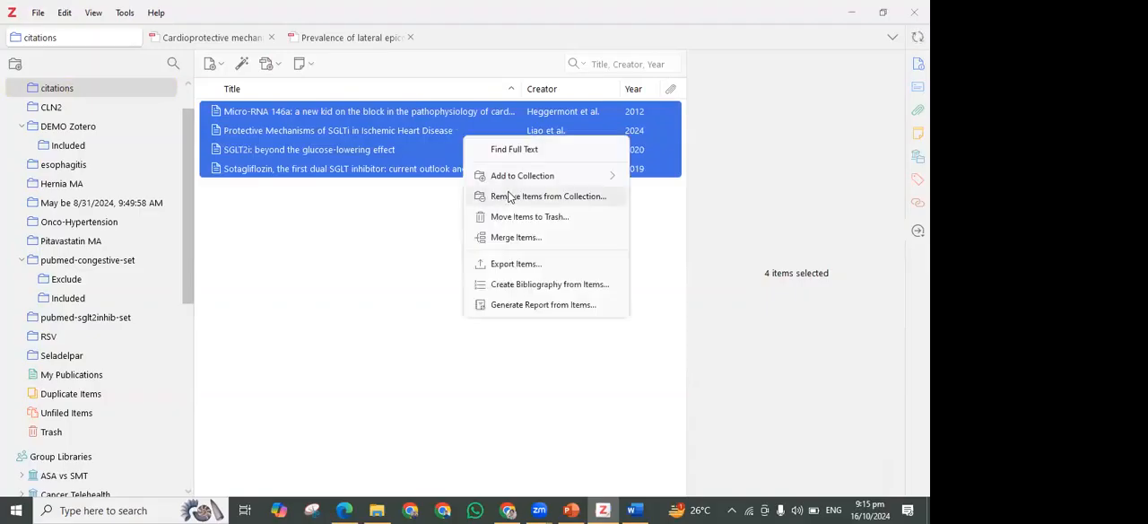
left_click(526, 151)
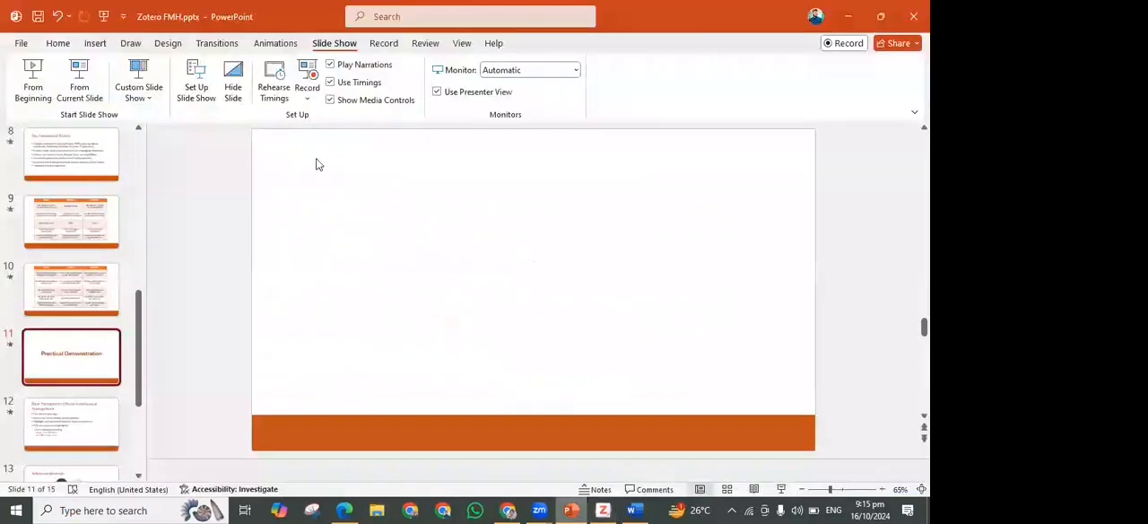
Present the PowerPoint slides from the current slide with a red pen and advance to Best Practices for Effective Reference Management
left_click(81, 83)
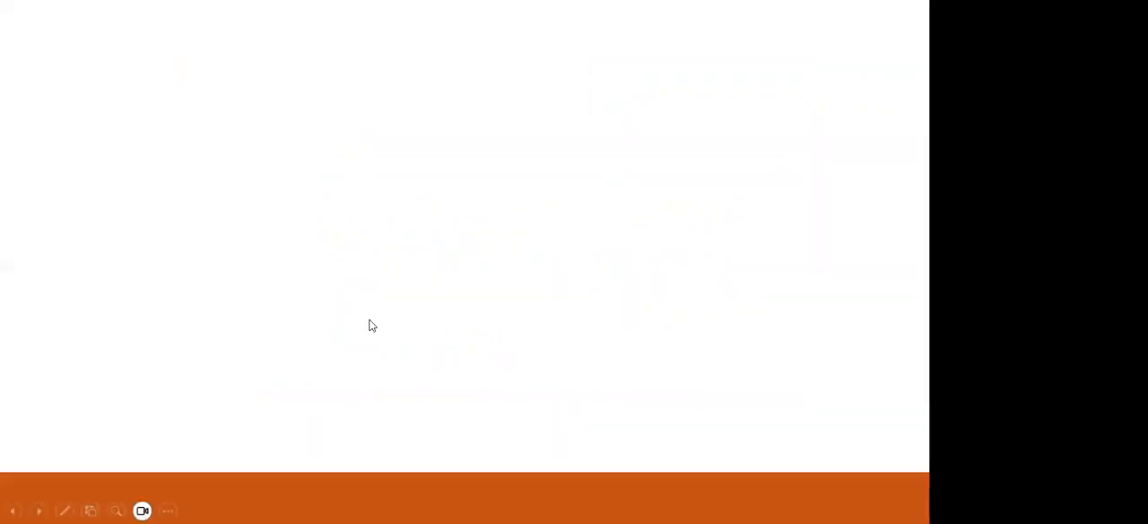
left_click(64, 511)
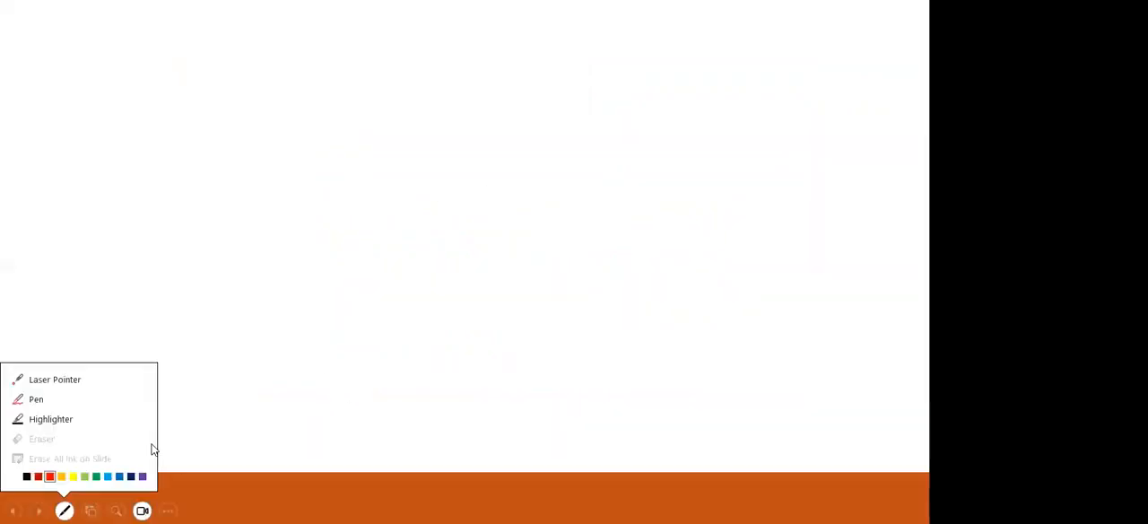
left_click(50, 477)
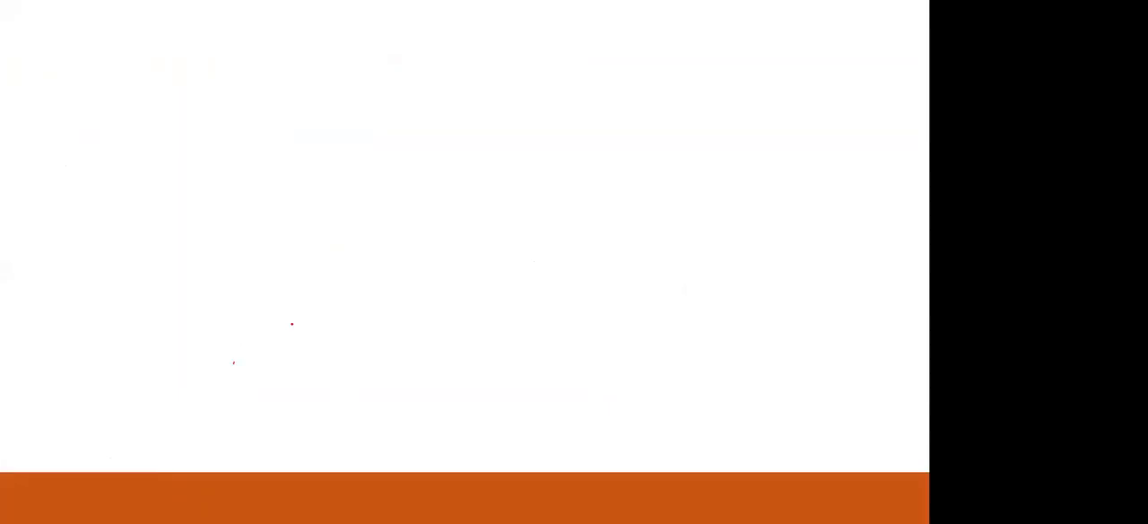
key("Right")
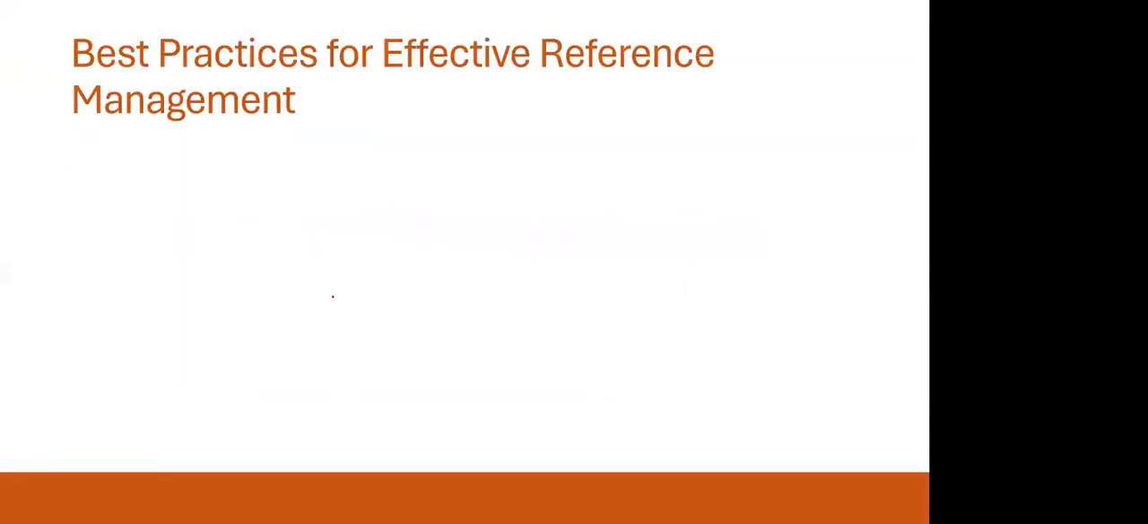